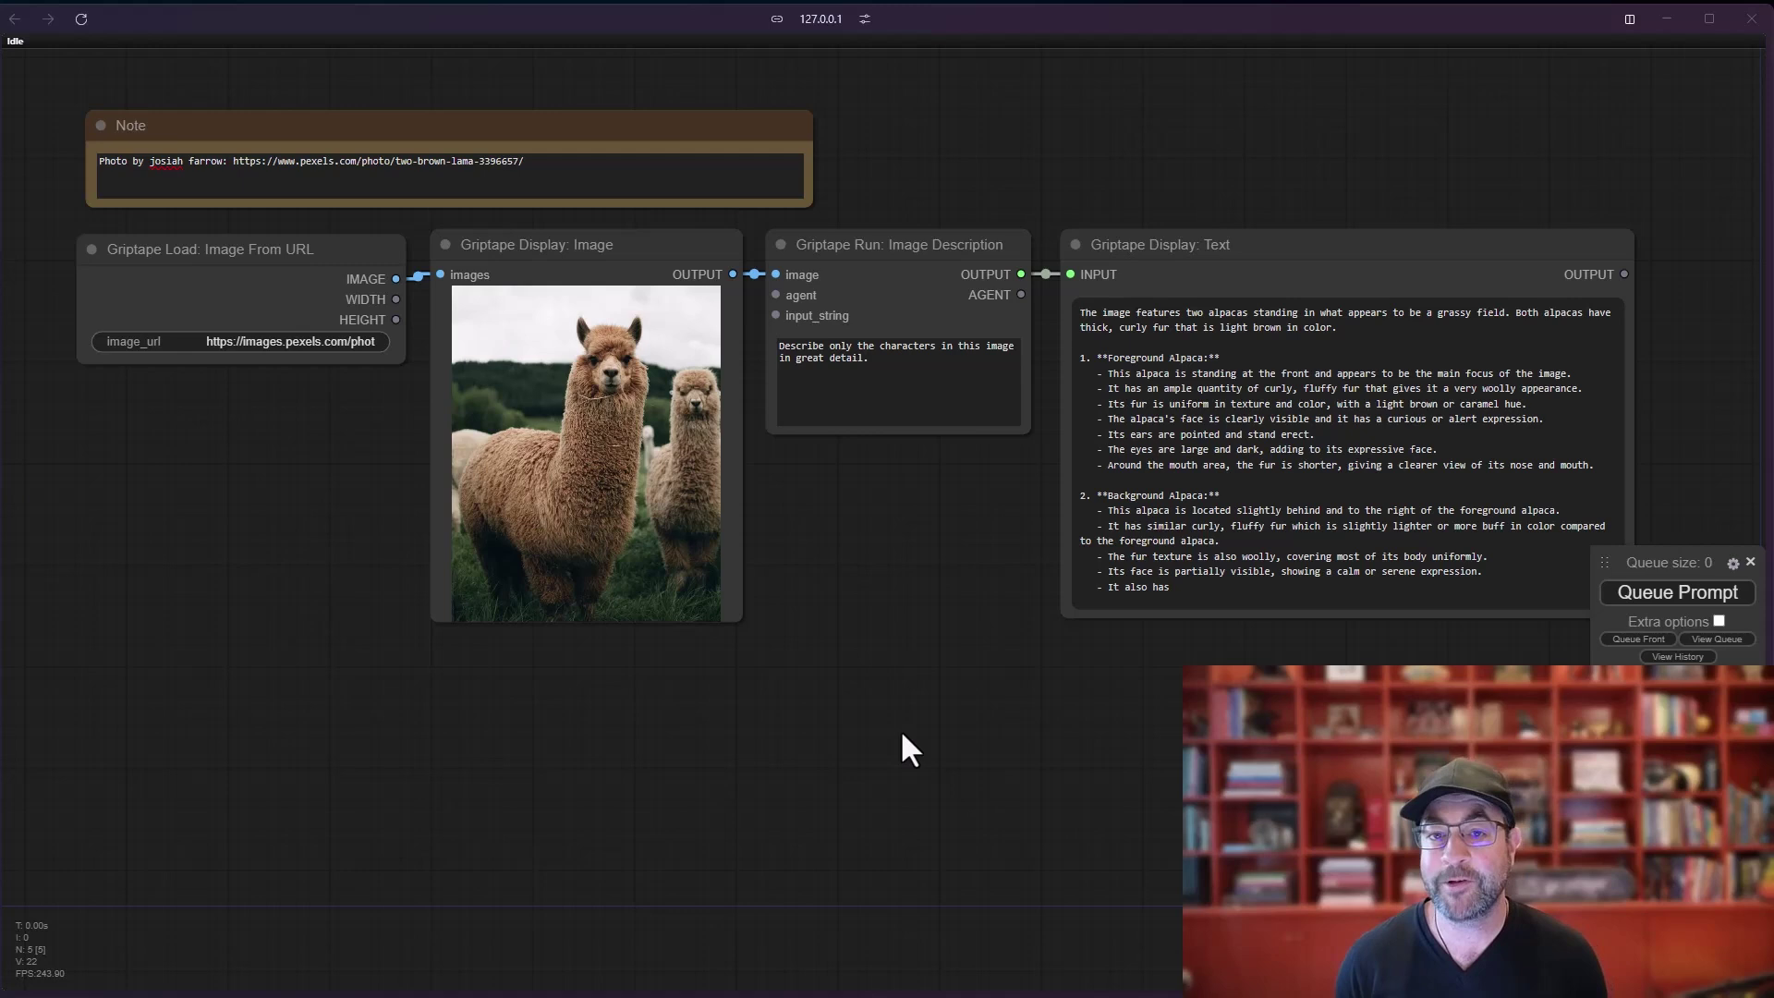
- Review the alpaca workflow from the image URL loader and source note through the image display and Image Description nodes to the text output
click(890, 247)
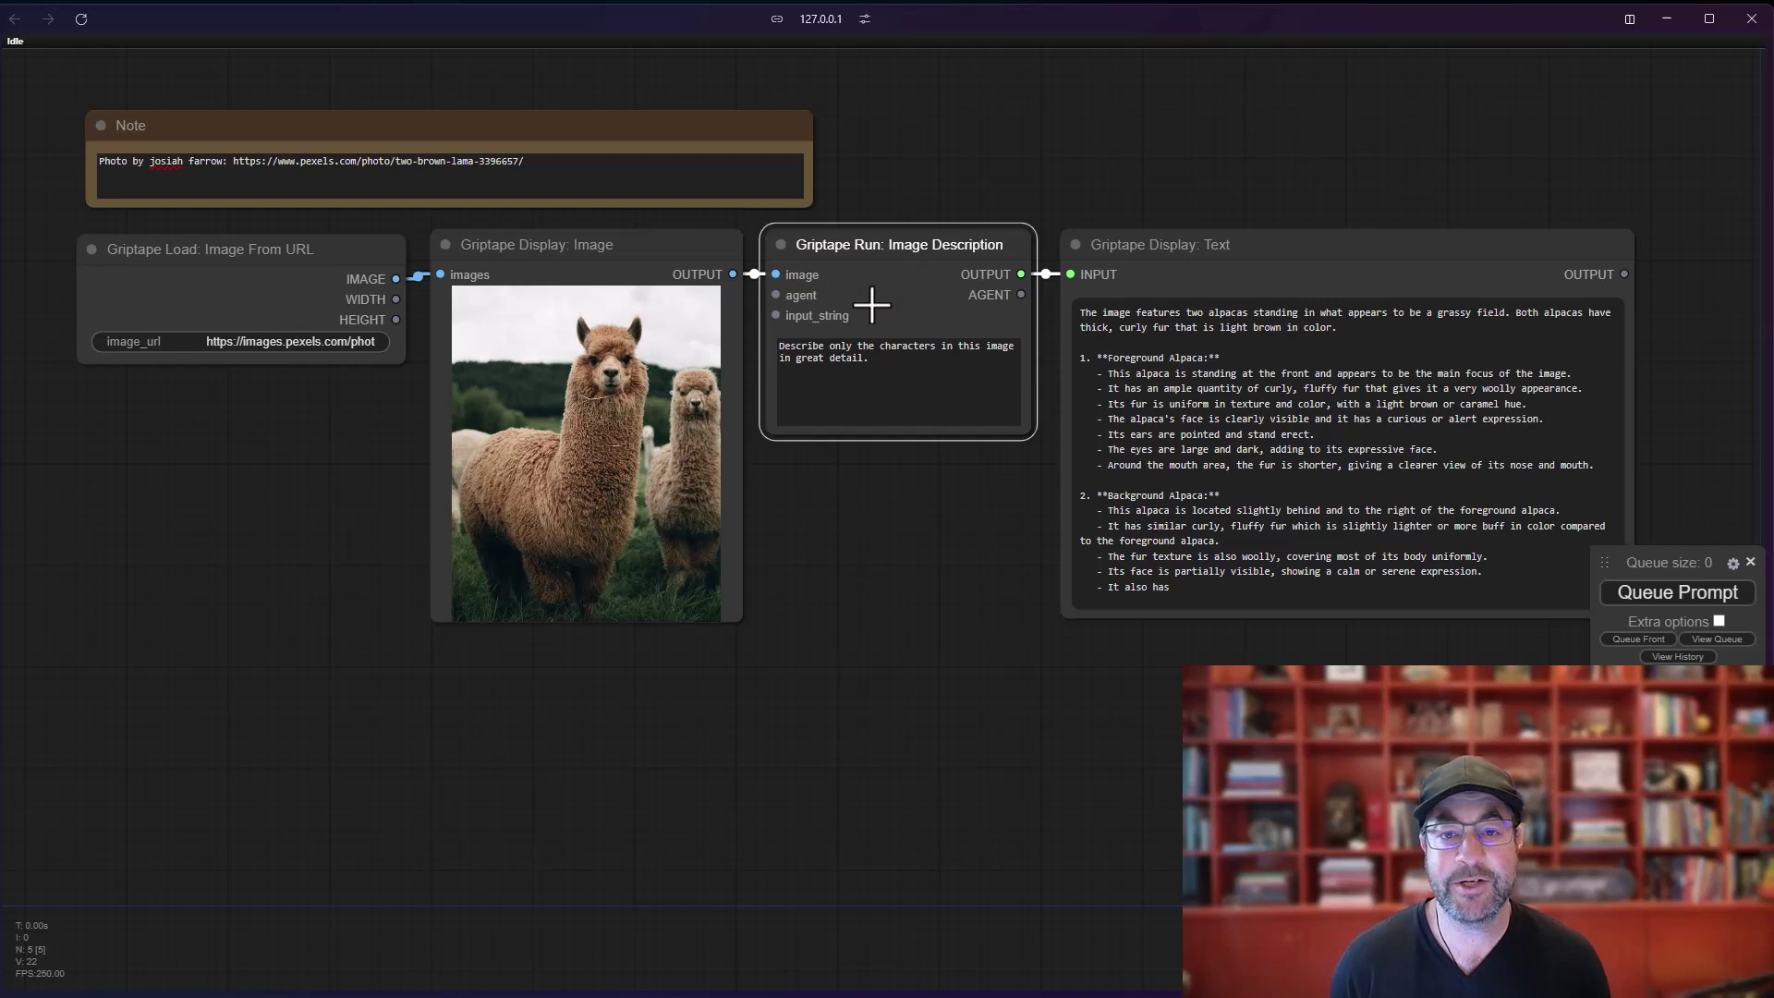
click(259, 255)
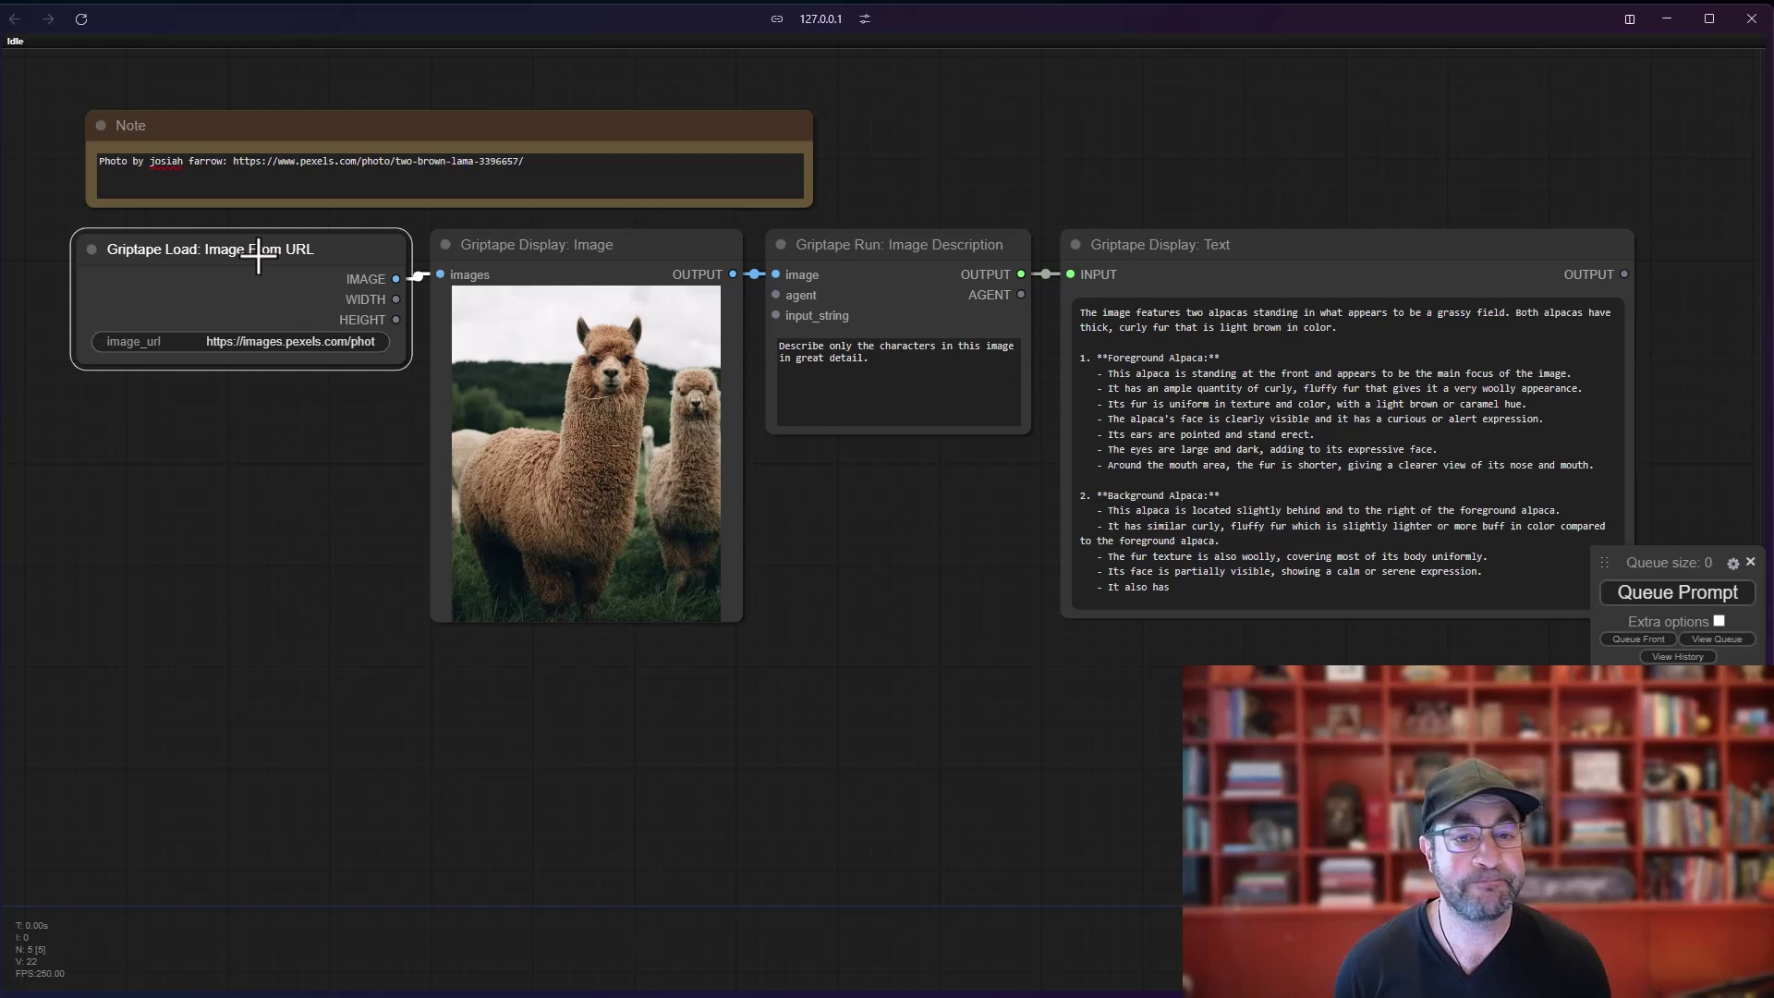
scroll(238, 421, up, 4)
drag(277, 481, 481, 708)
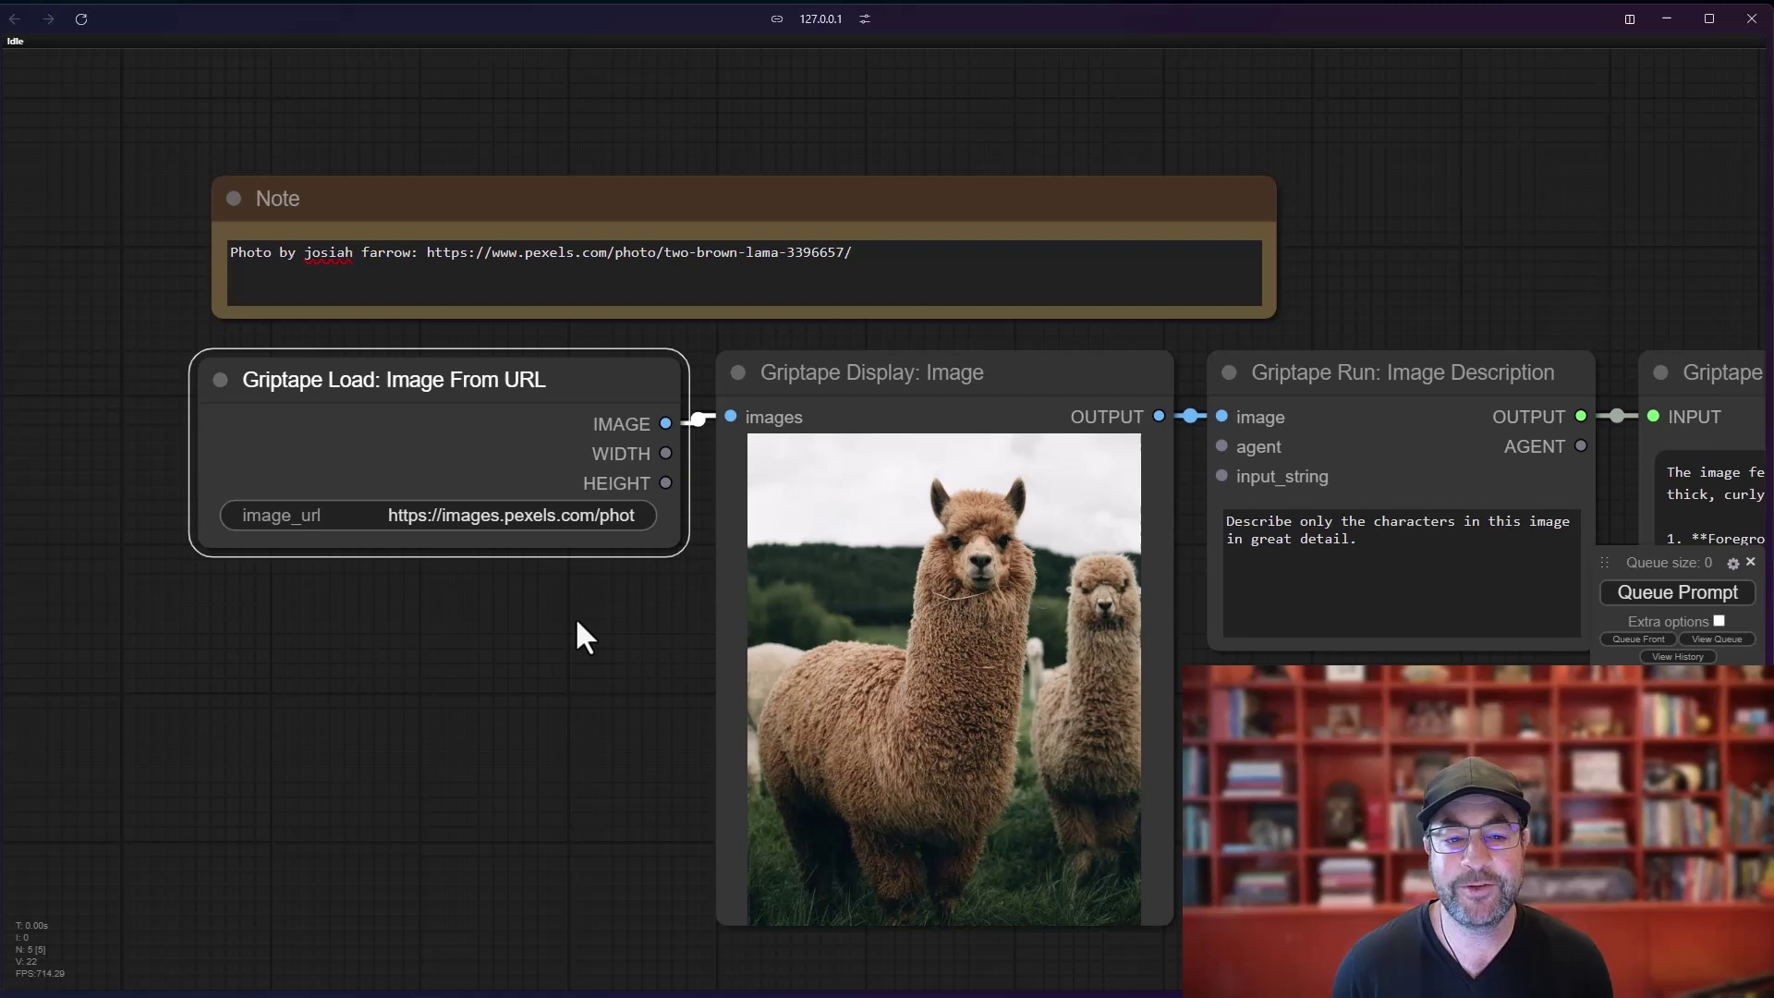
click(512, 649)
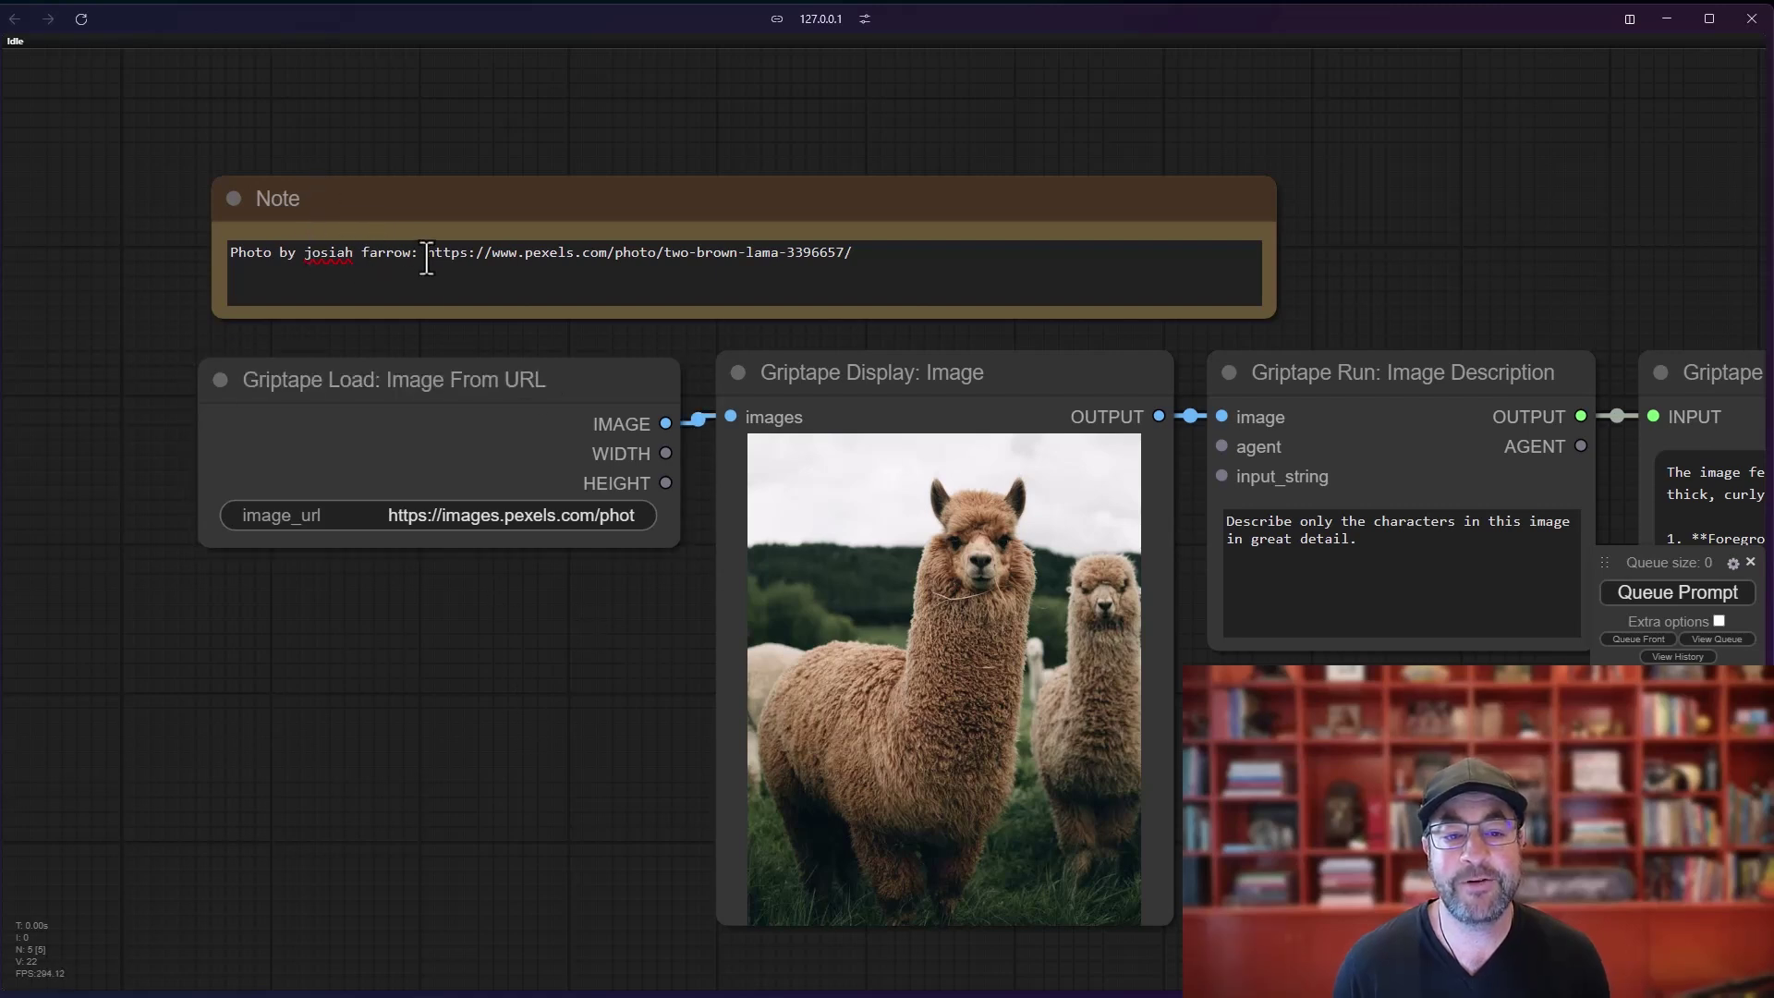
drag(426, 260, 953, 263)
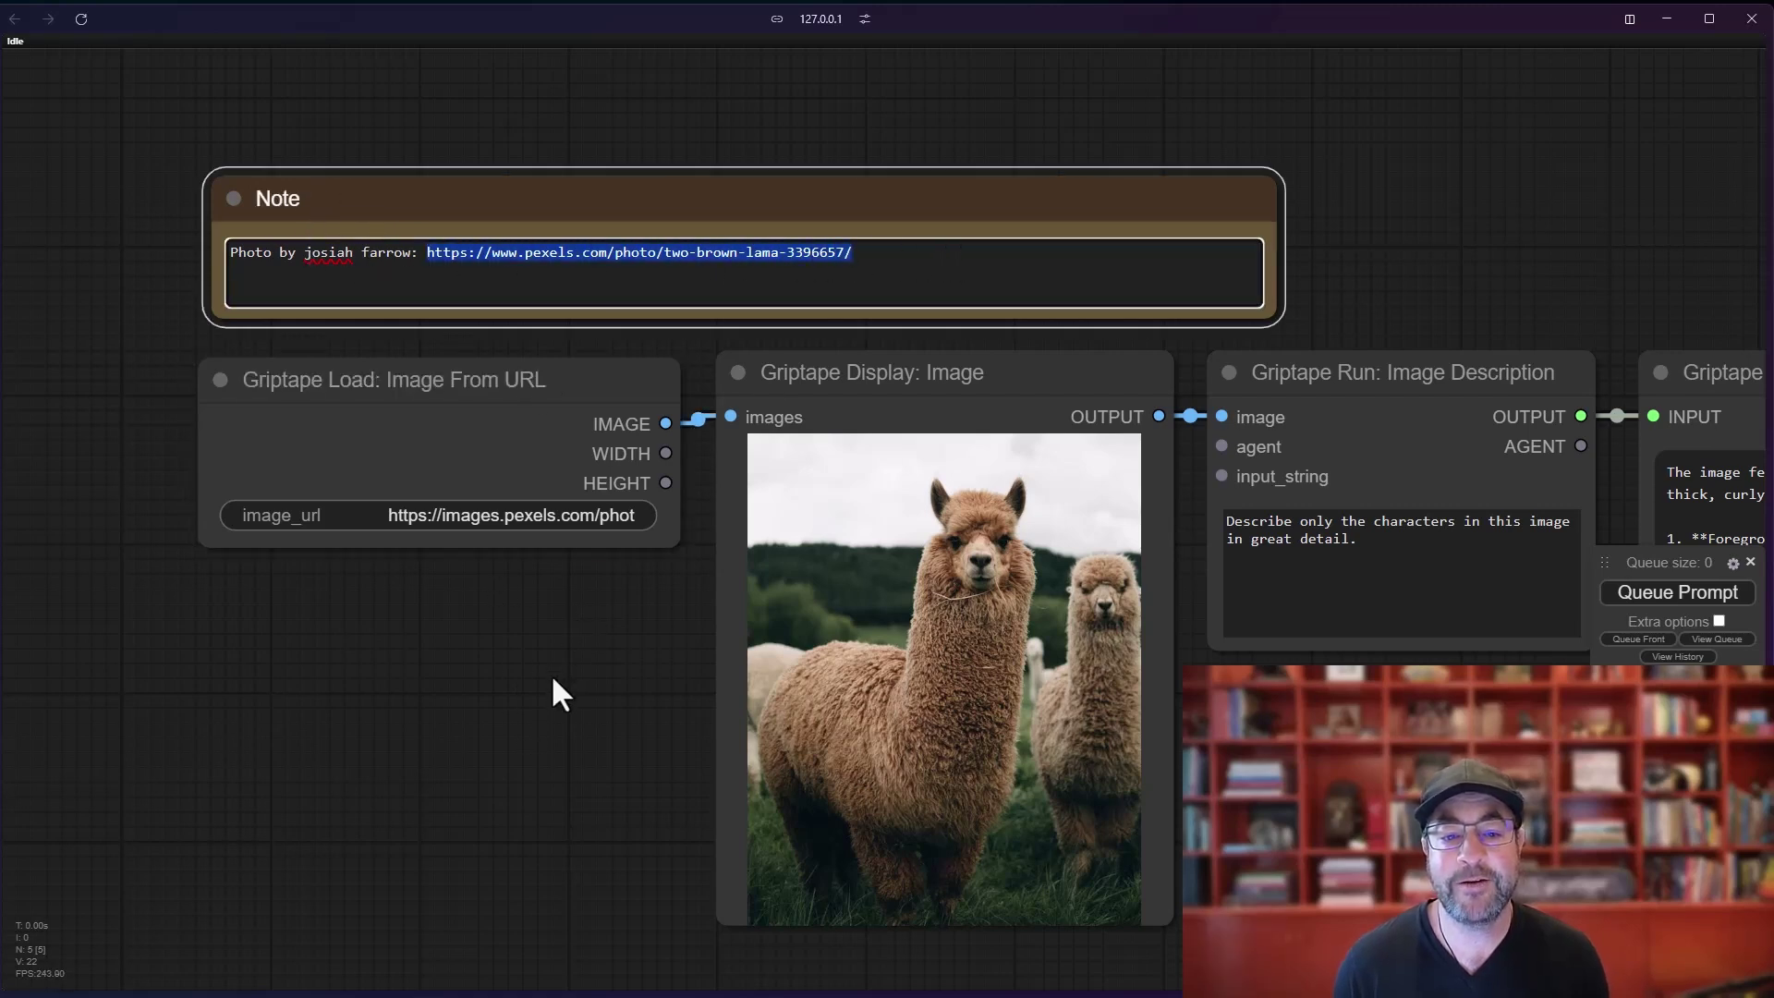
drag(551, 679, 270, 546)
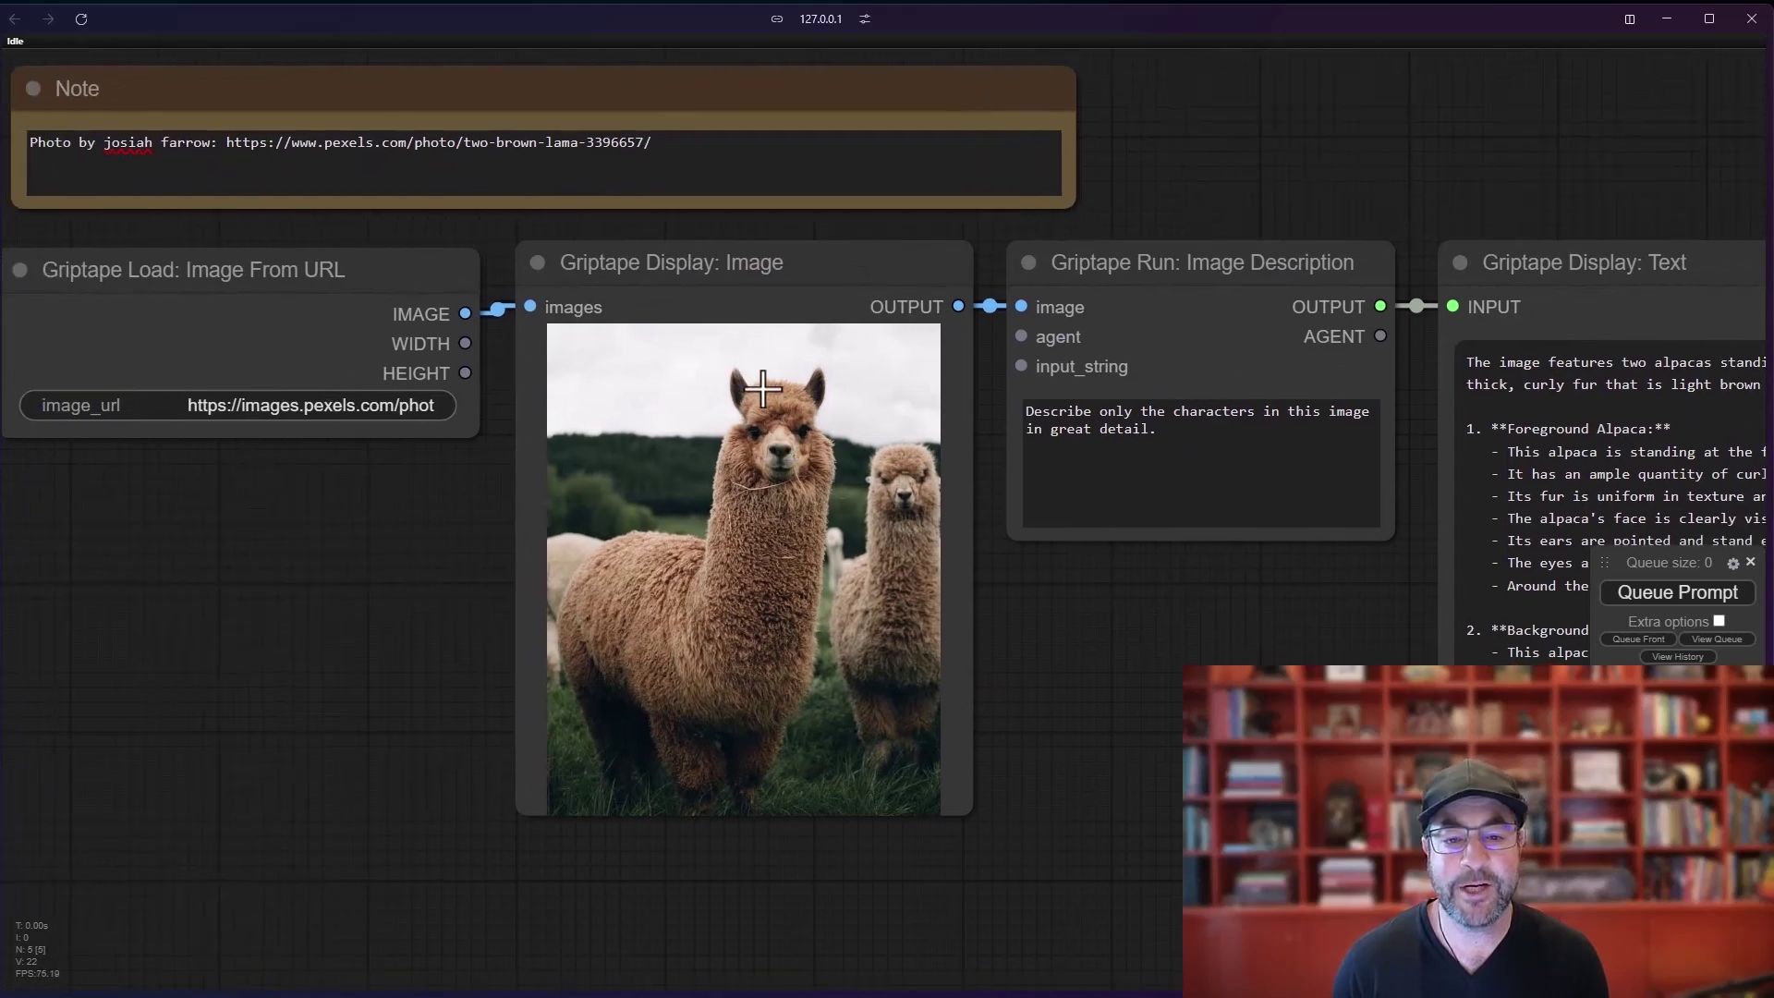
click(755, 318)
drag(1218, 666, 985, 670)
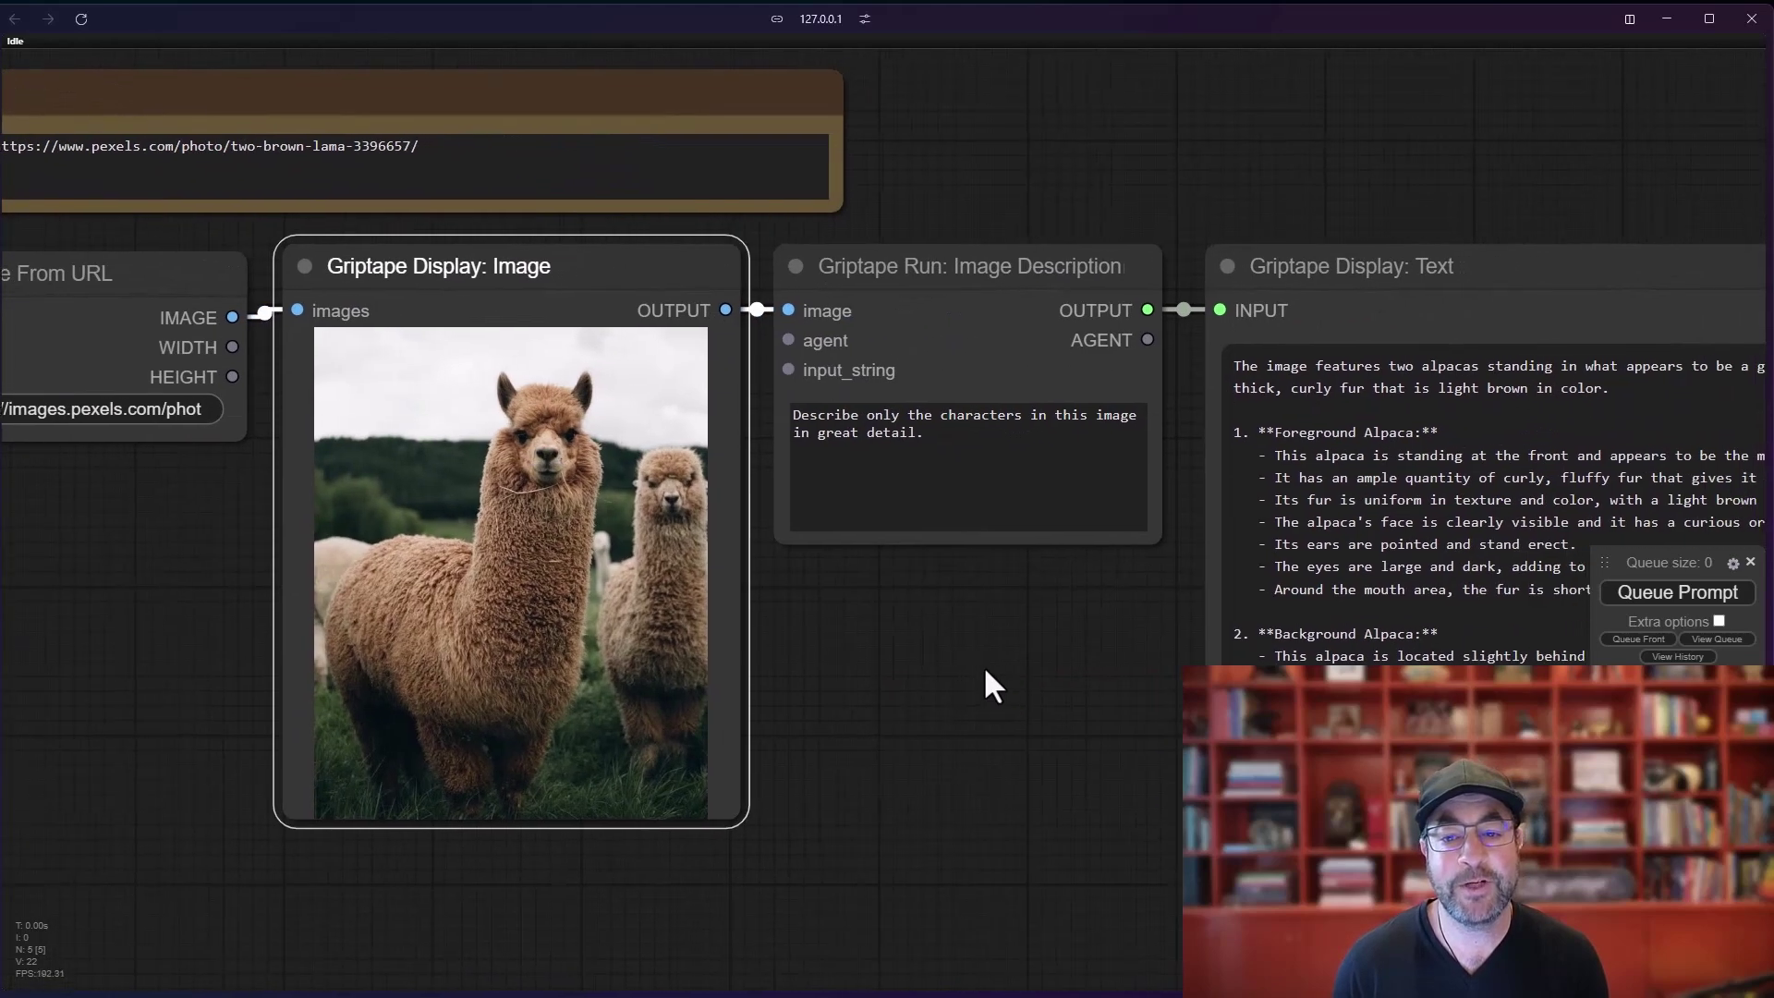
click(944, 289)
drag(1066, 709, 664, 711)
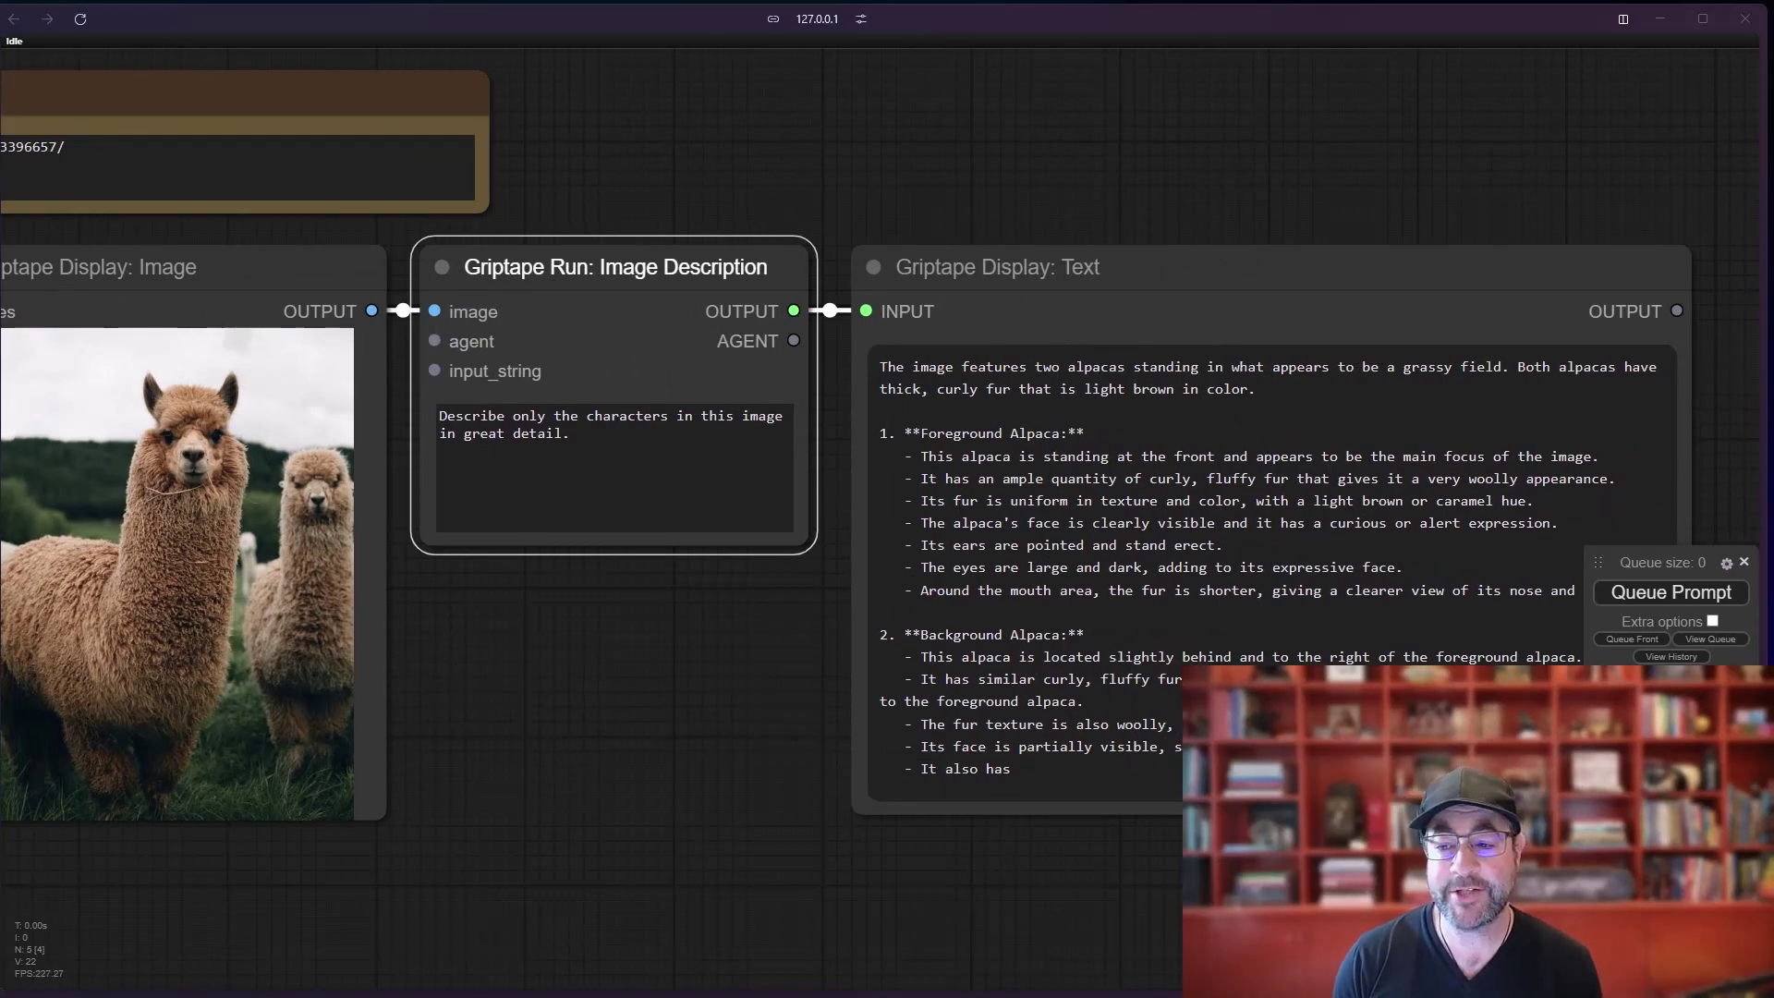
- Clear the existing workflow and copy the image address of the web photo showing two men
key(ctrl+BackSpace)
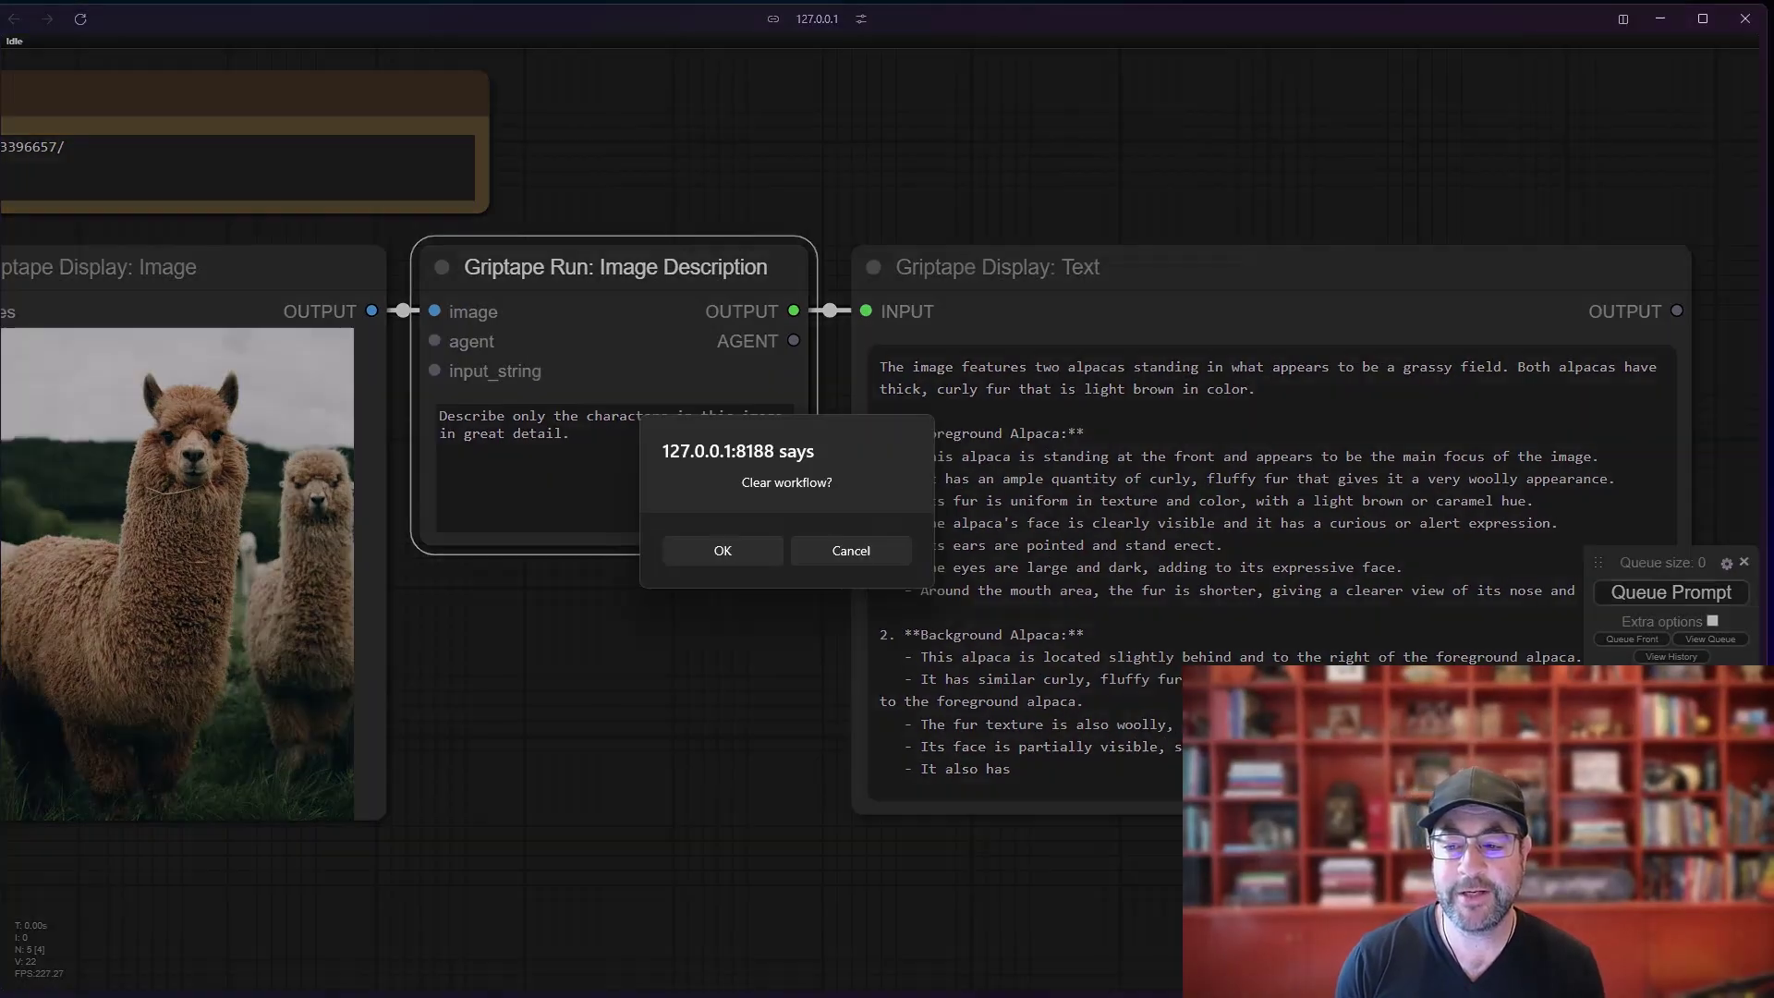
click(728, 548)
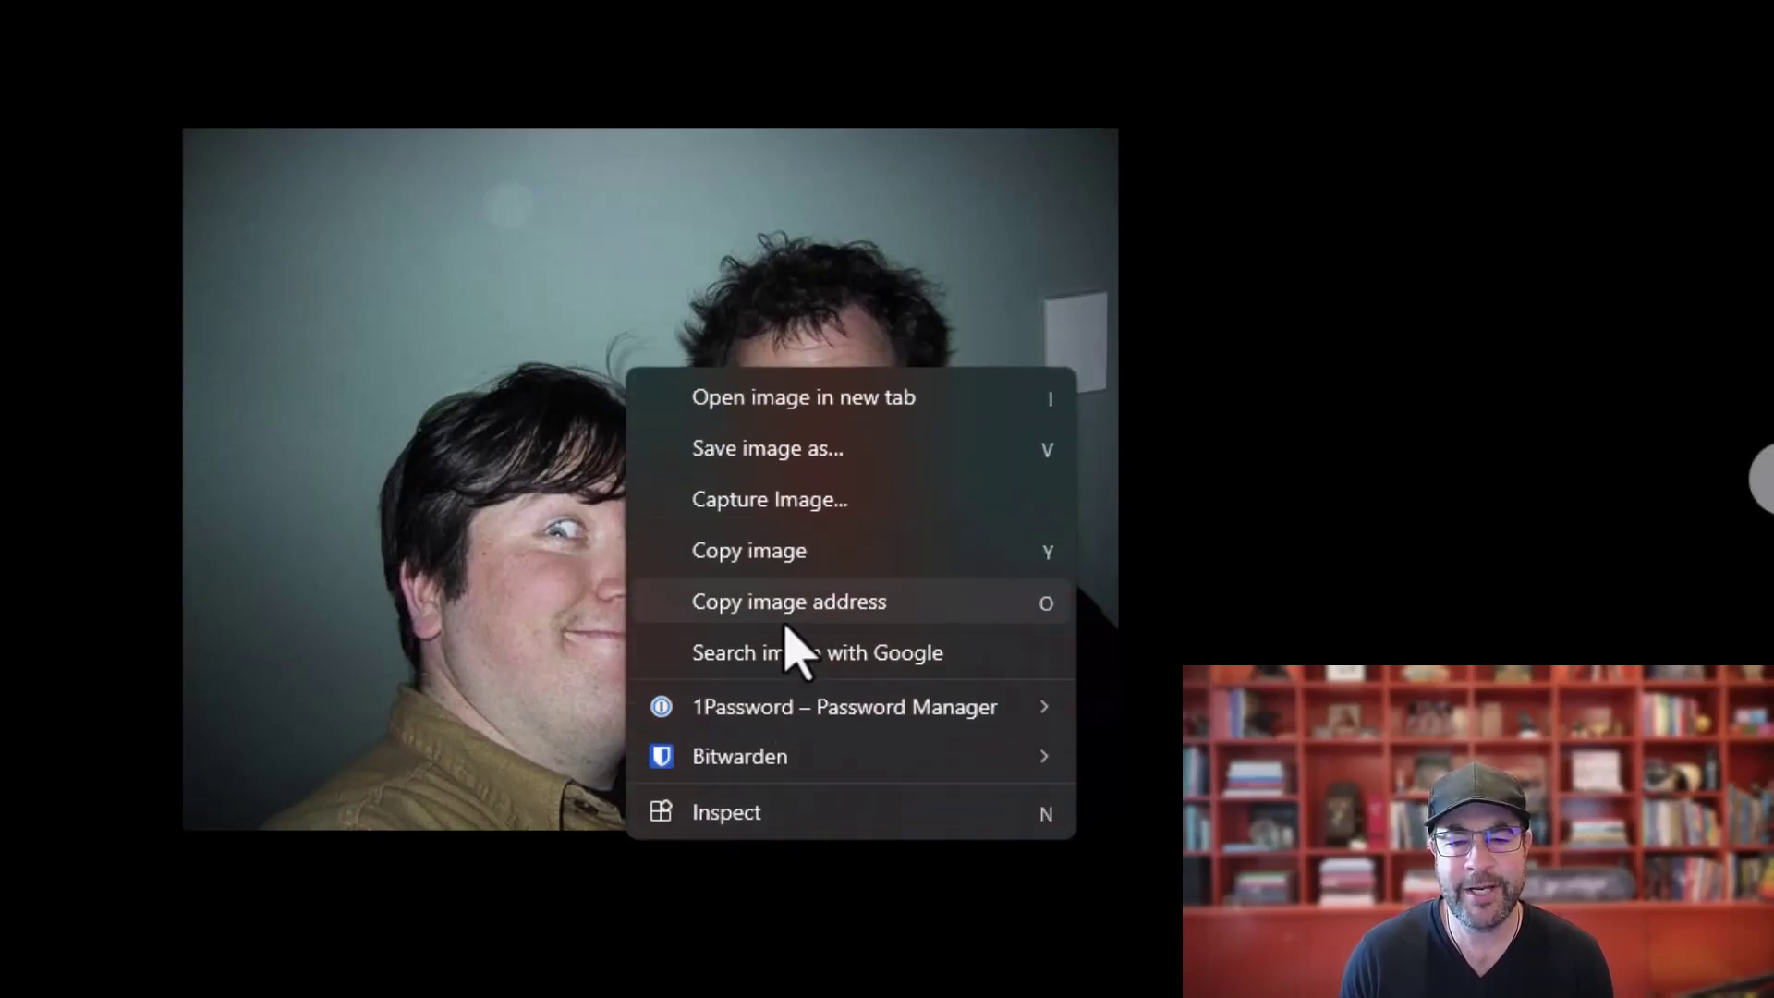
click(788, 625)
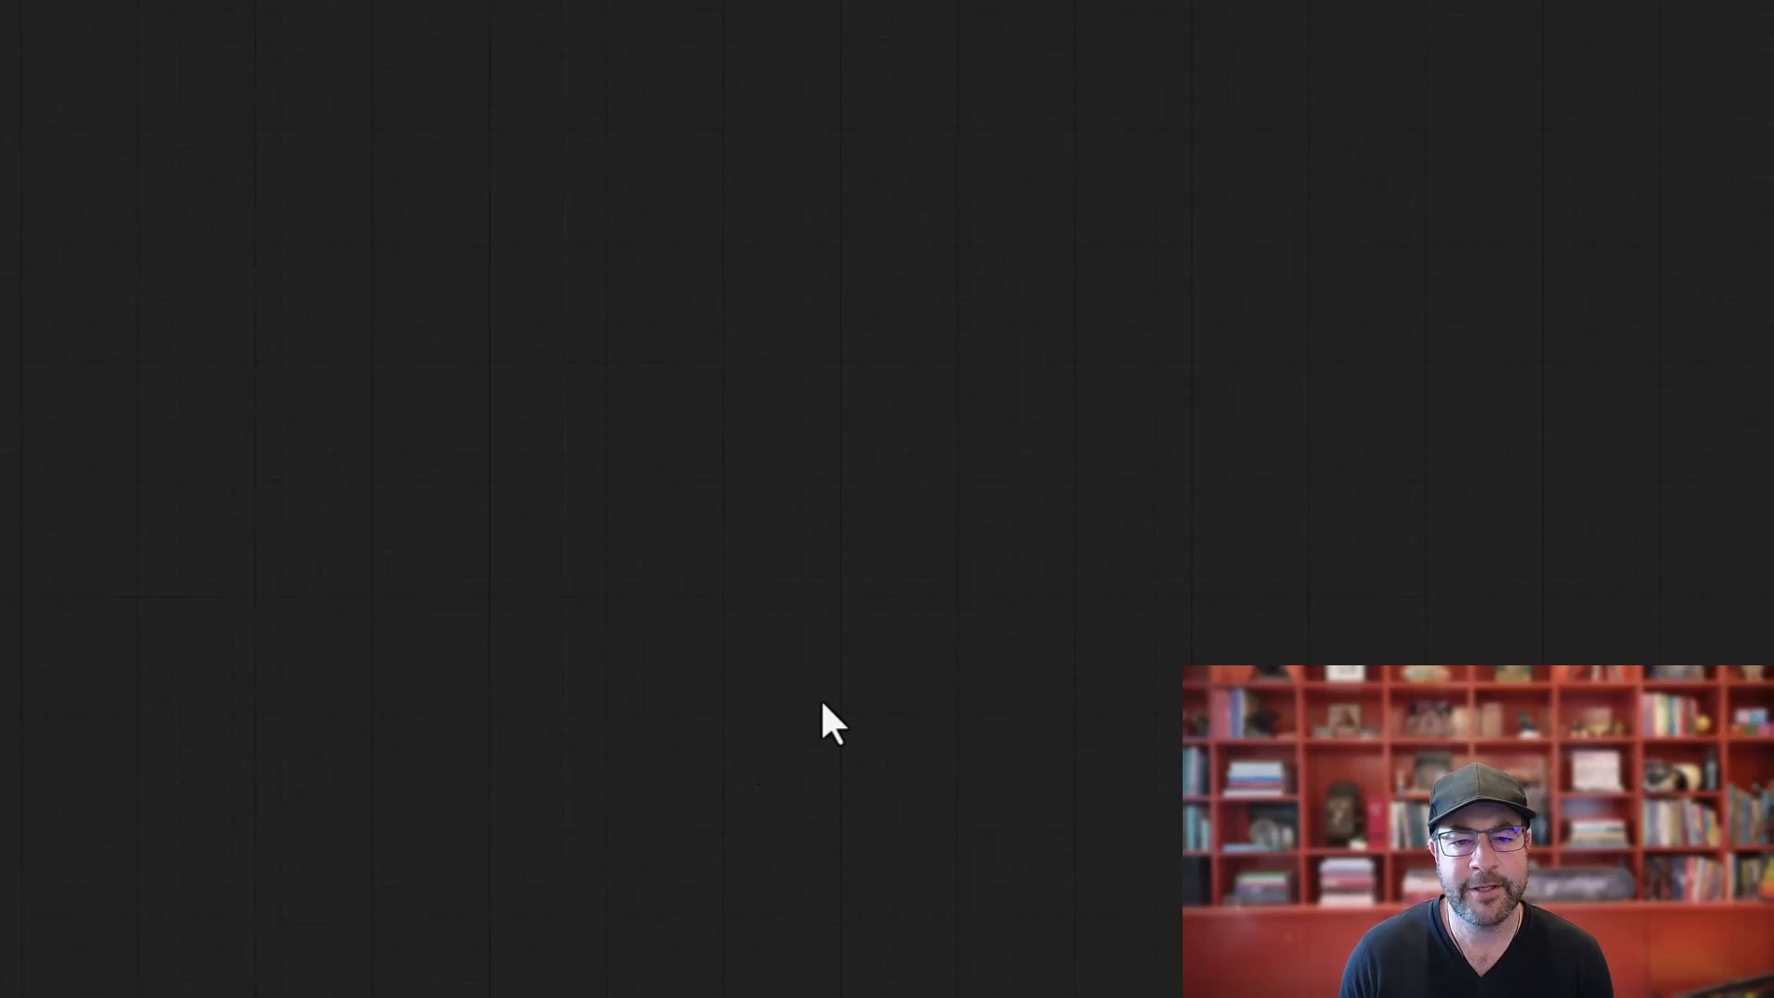
- Add a Griptape Load: Image From URL node and set its image_url to the copied photo address
right_click(761, 396)
click(790, 399)
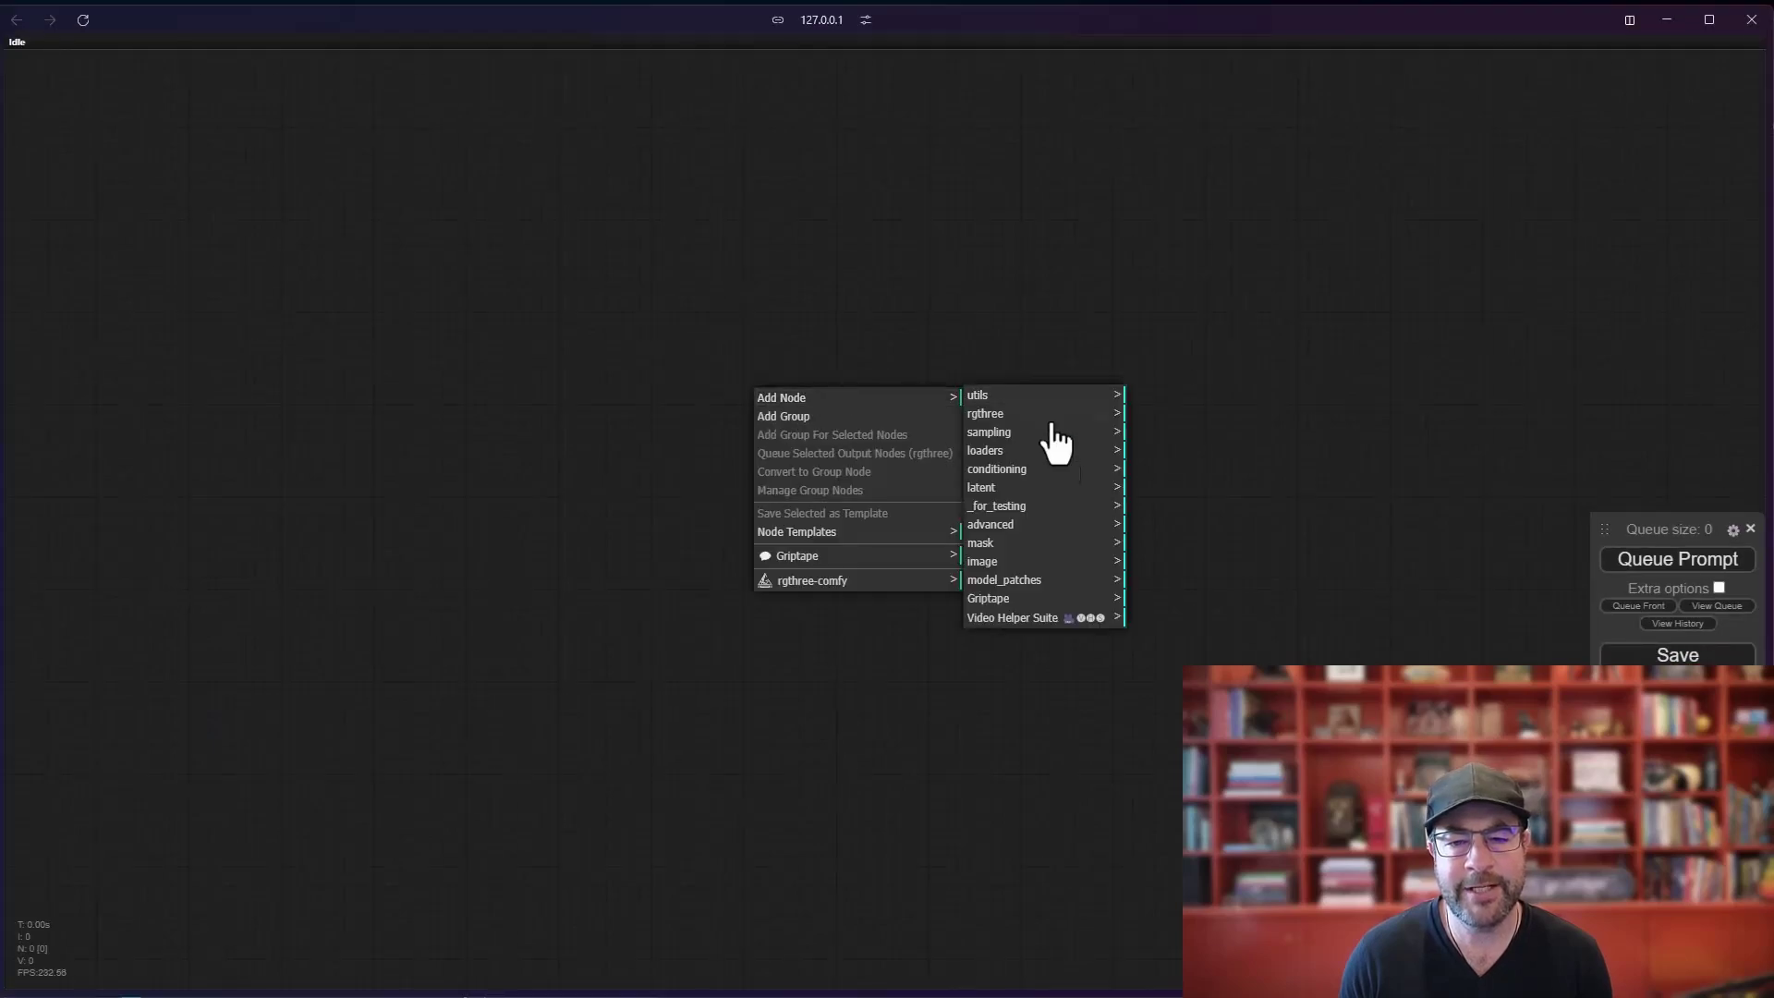
click(990, 598)
click(1157, 524)
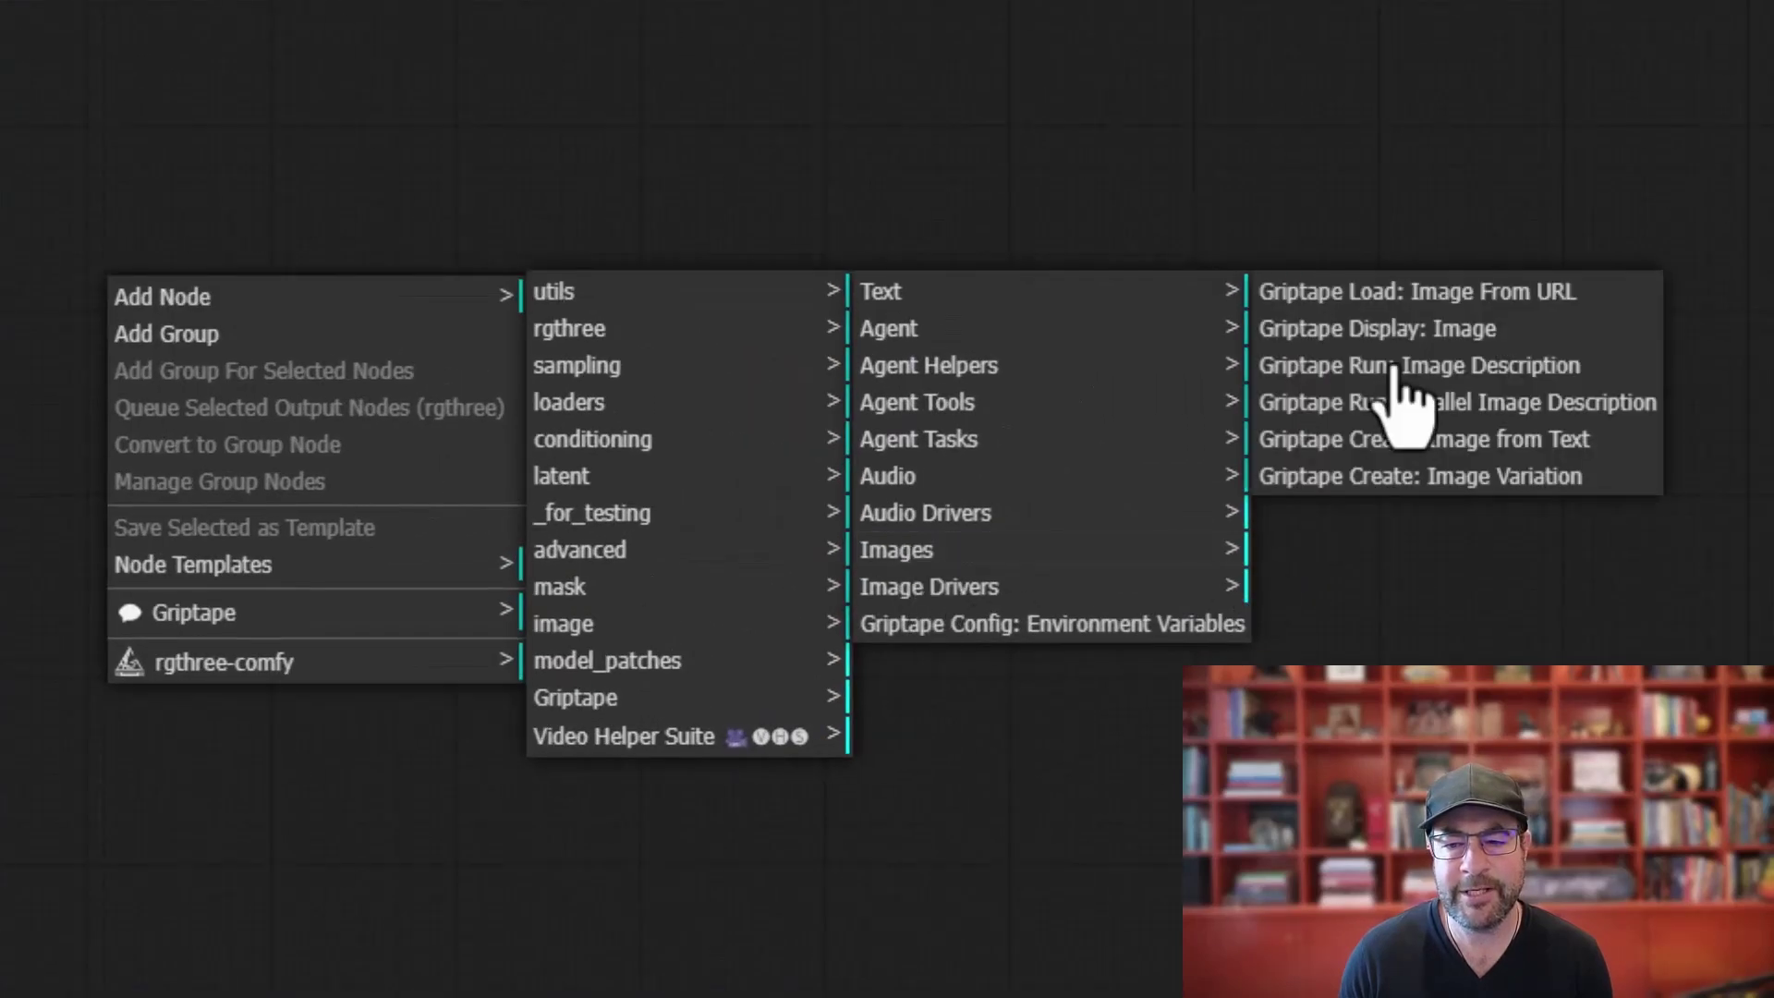
click(1383, 294)
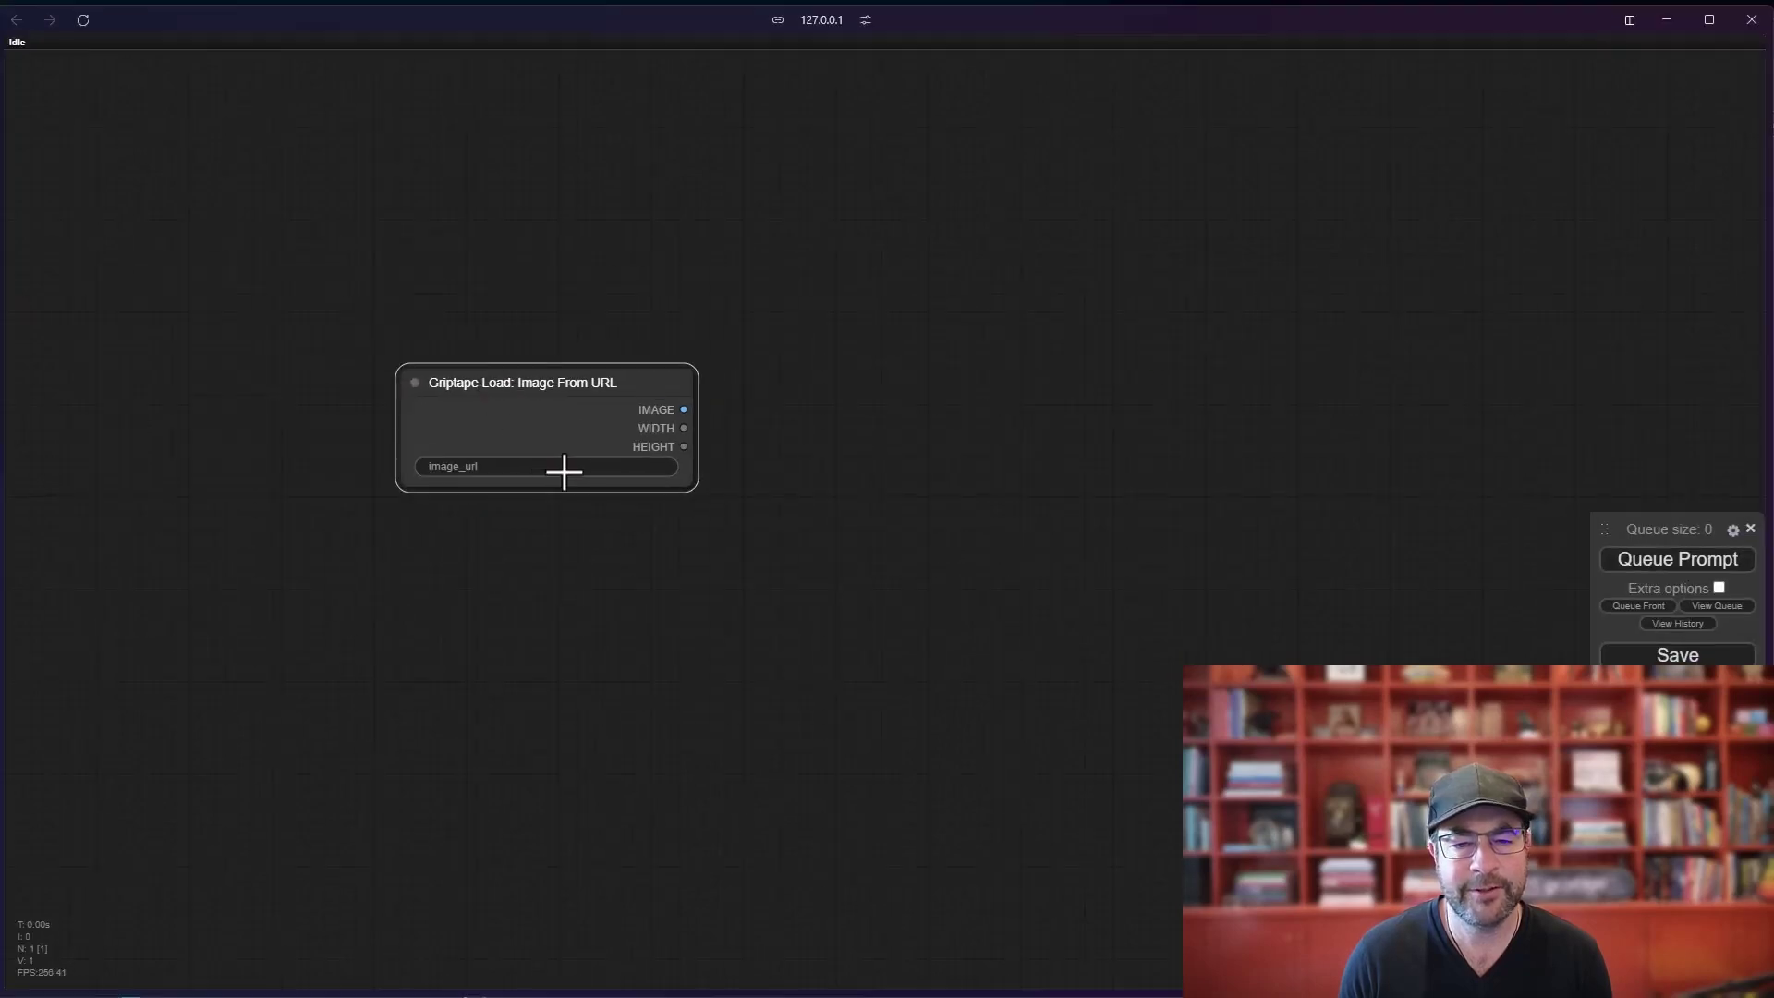
click(564, 467)
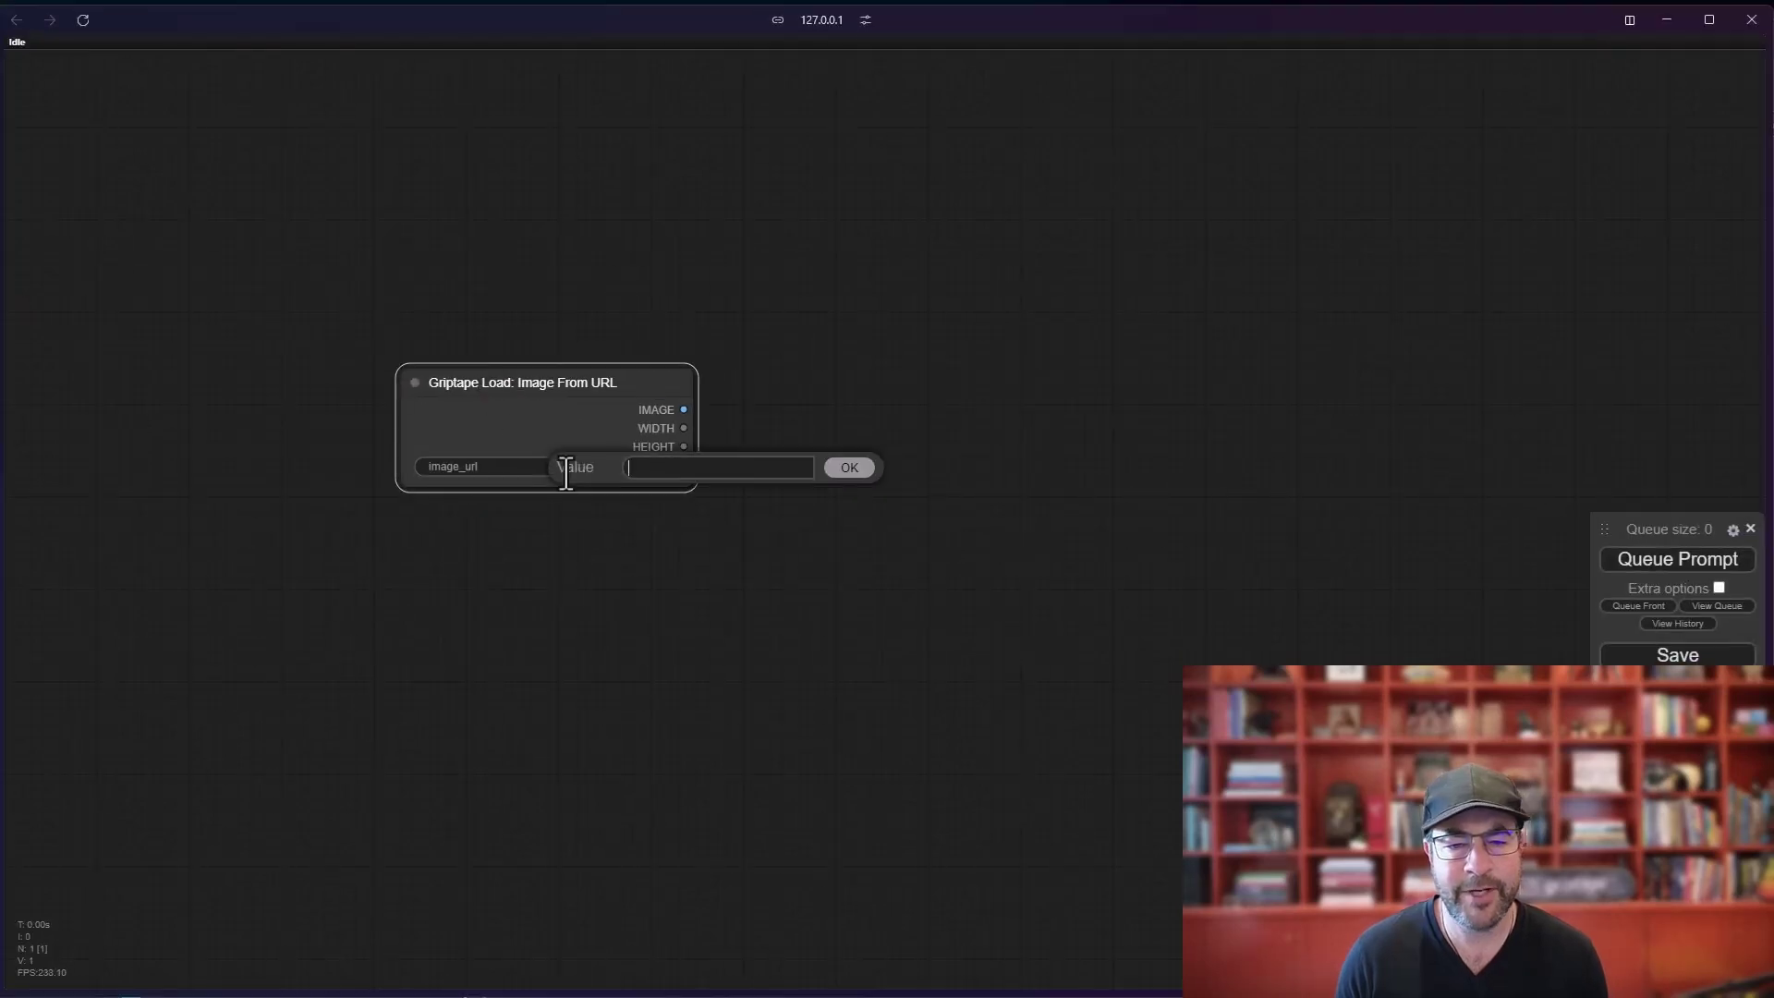
key(ctrl+v)
click(874, 469)
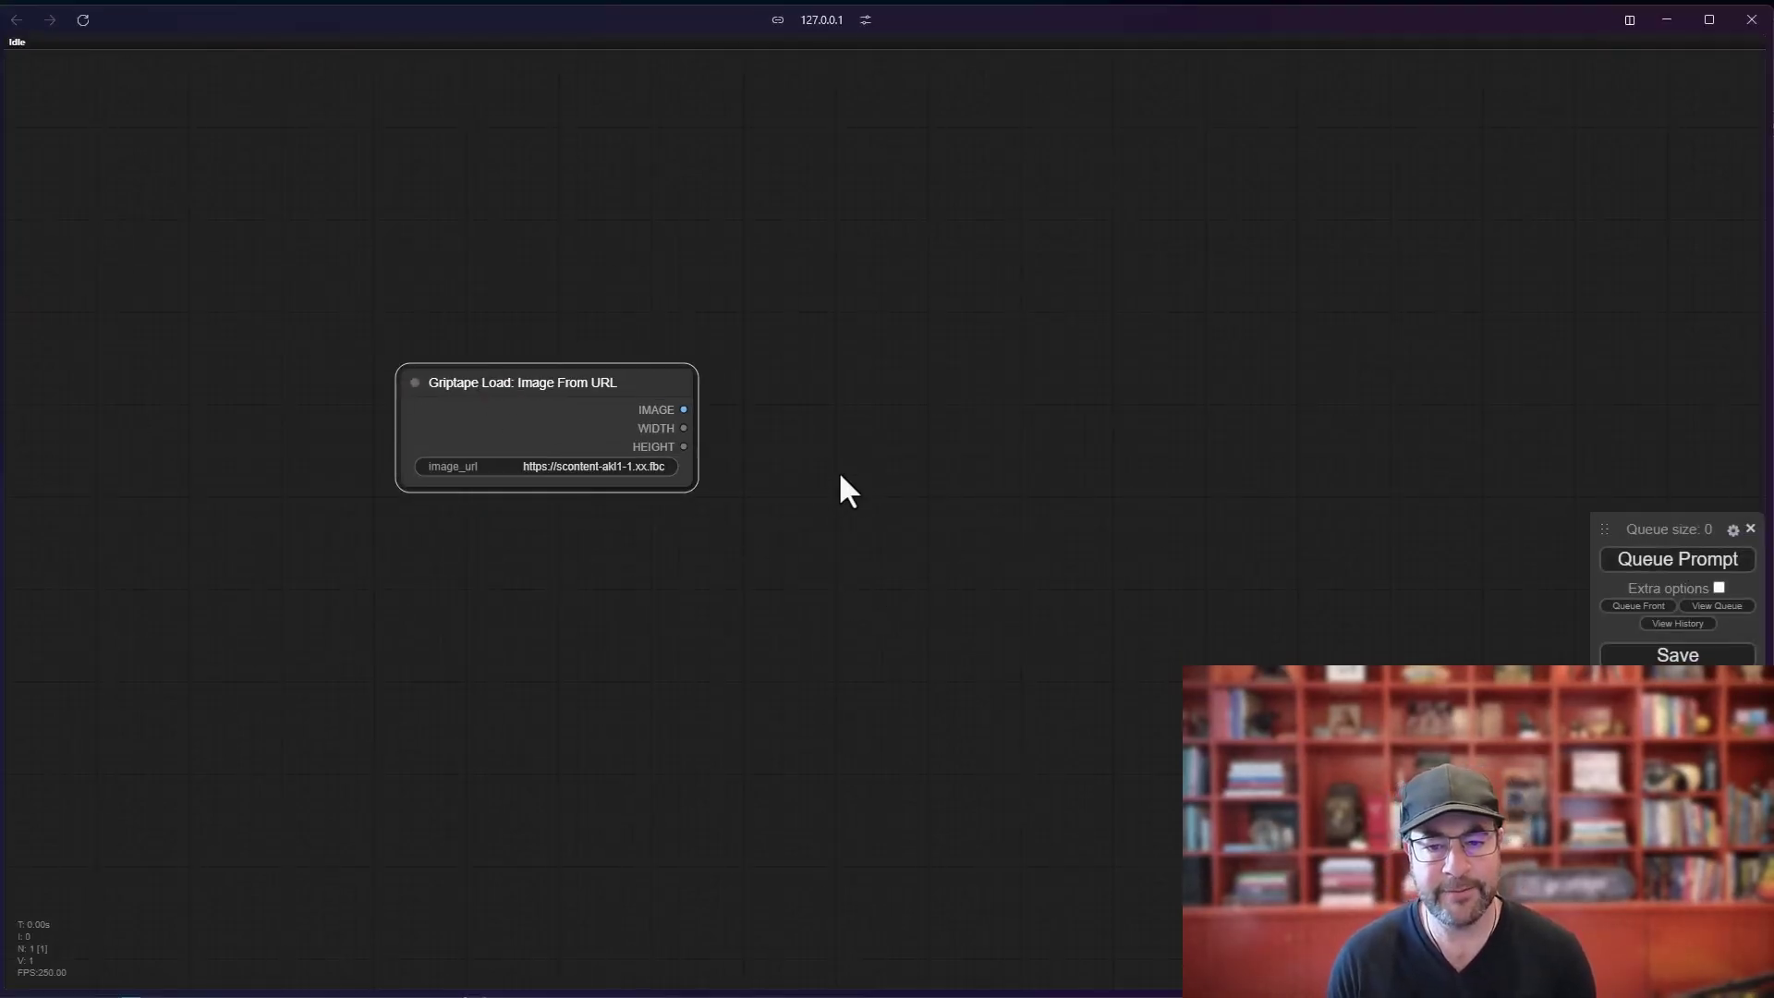
- Feed the loader's IMAGE output into a new Griptape Display: Image node beside it and run the workflow
scroll(813, 489, up, 4)
double_click(740, 368)
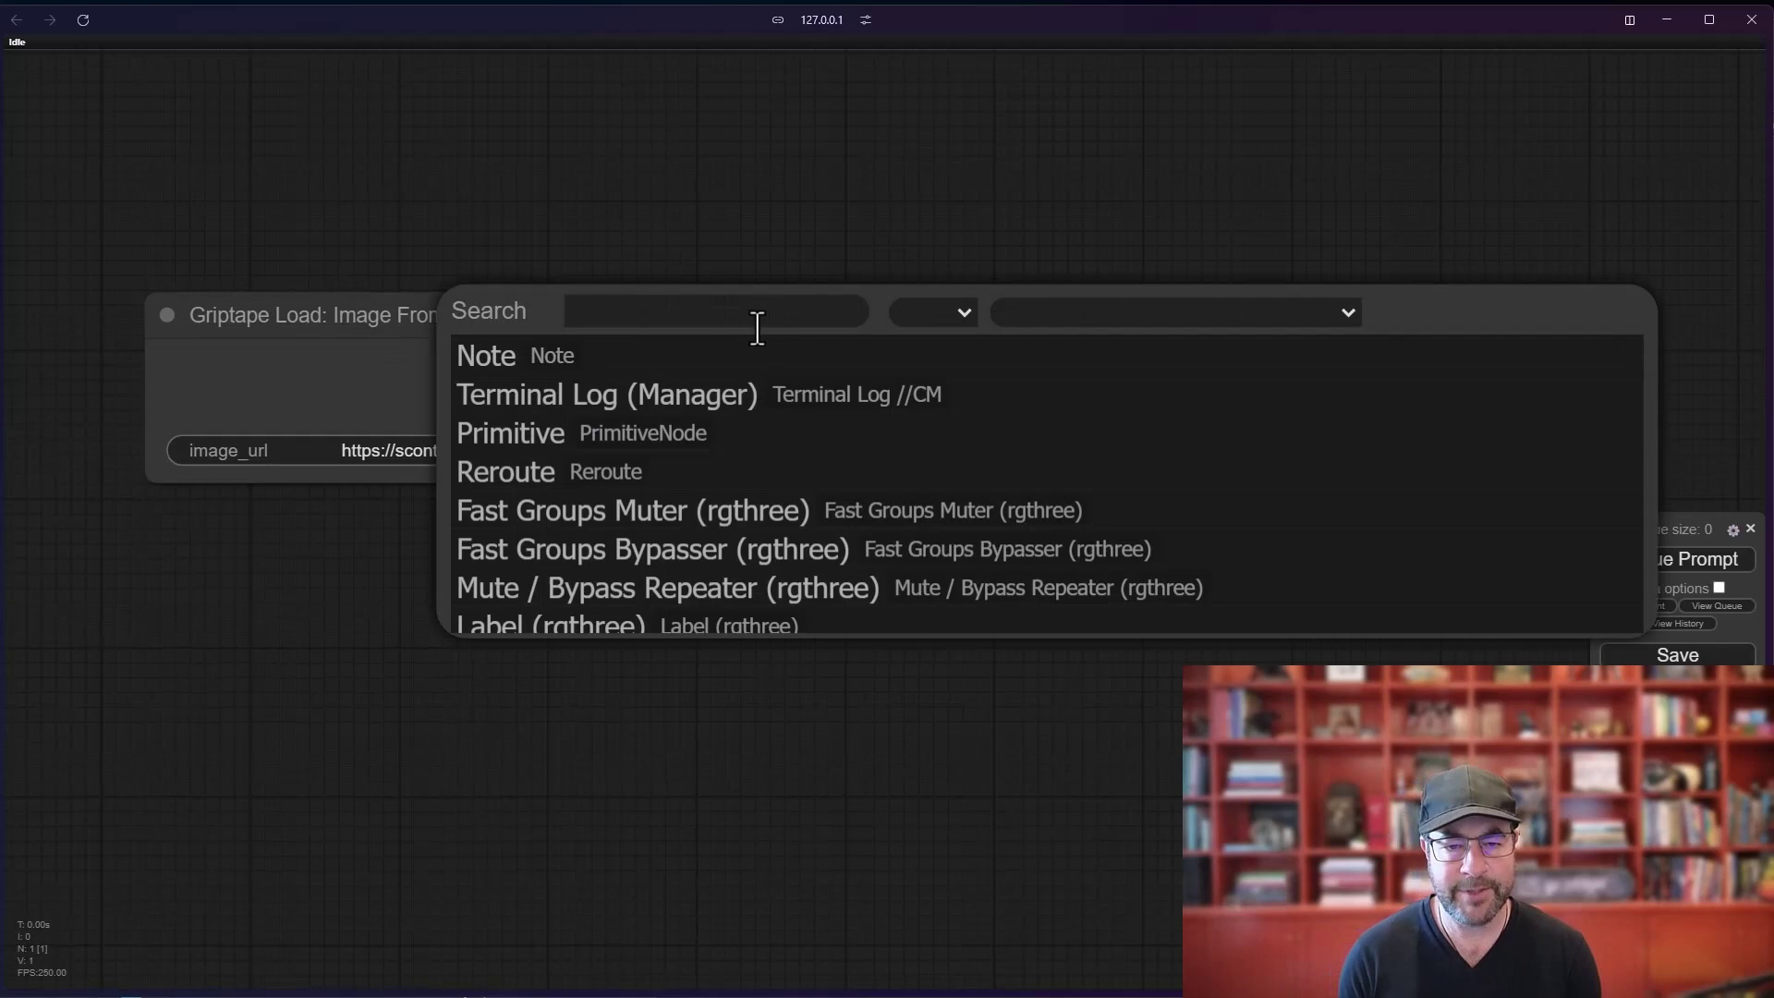
text(display)
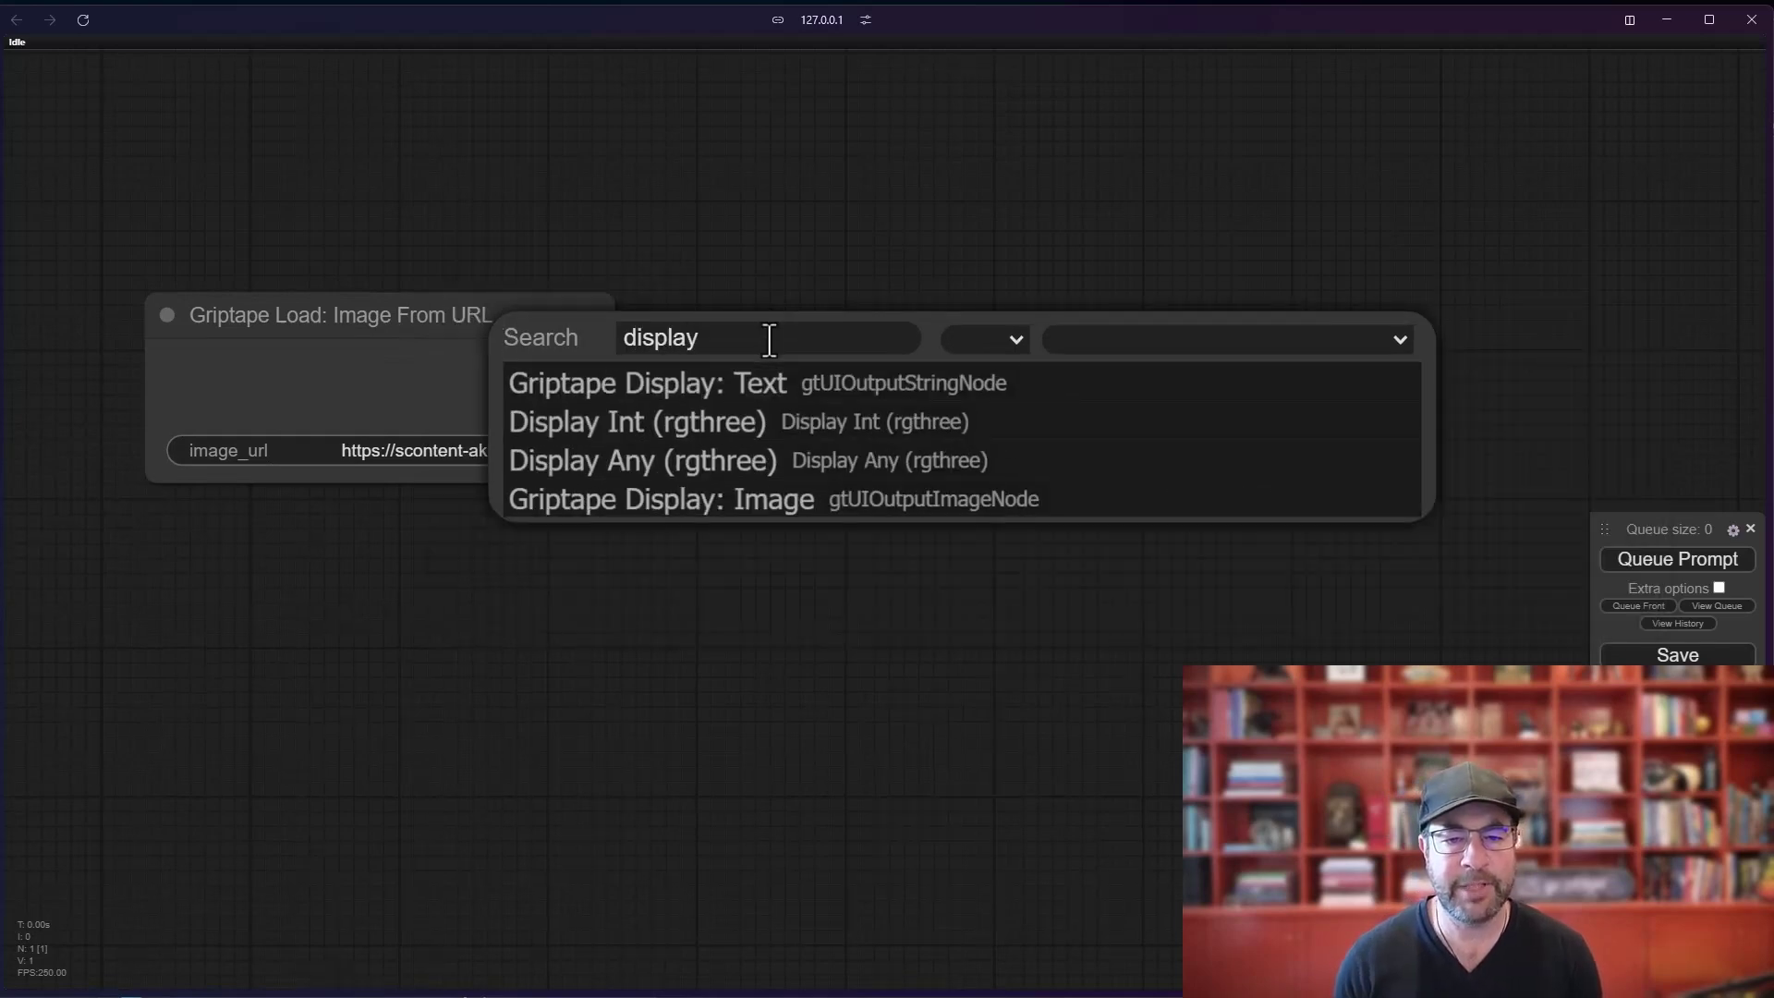
click(719, 503)
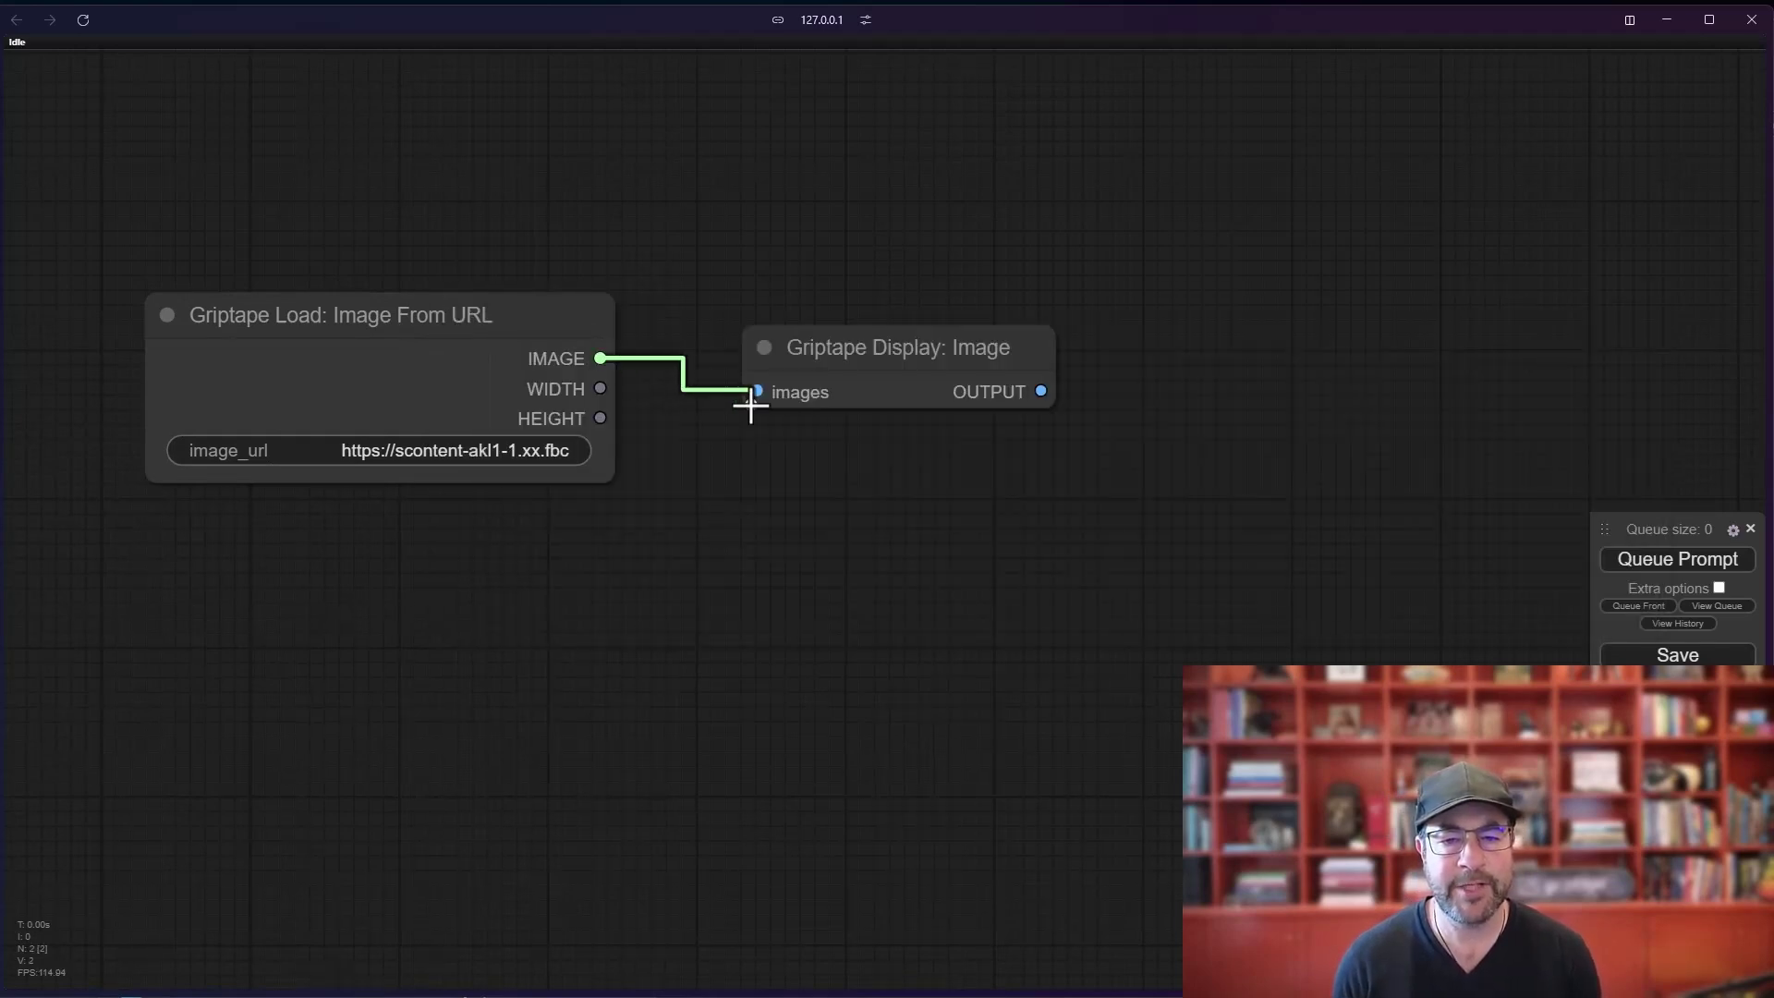
drag(749, 407, 759, 392)
drag(832, 345, 836, 325)
click(1613, 560)
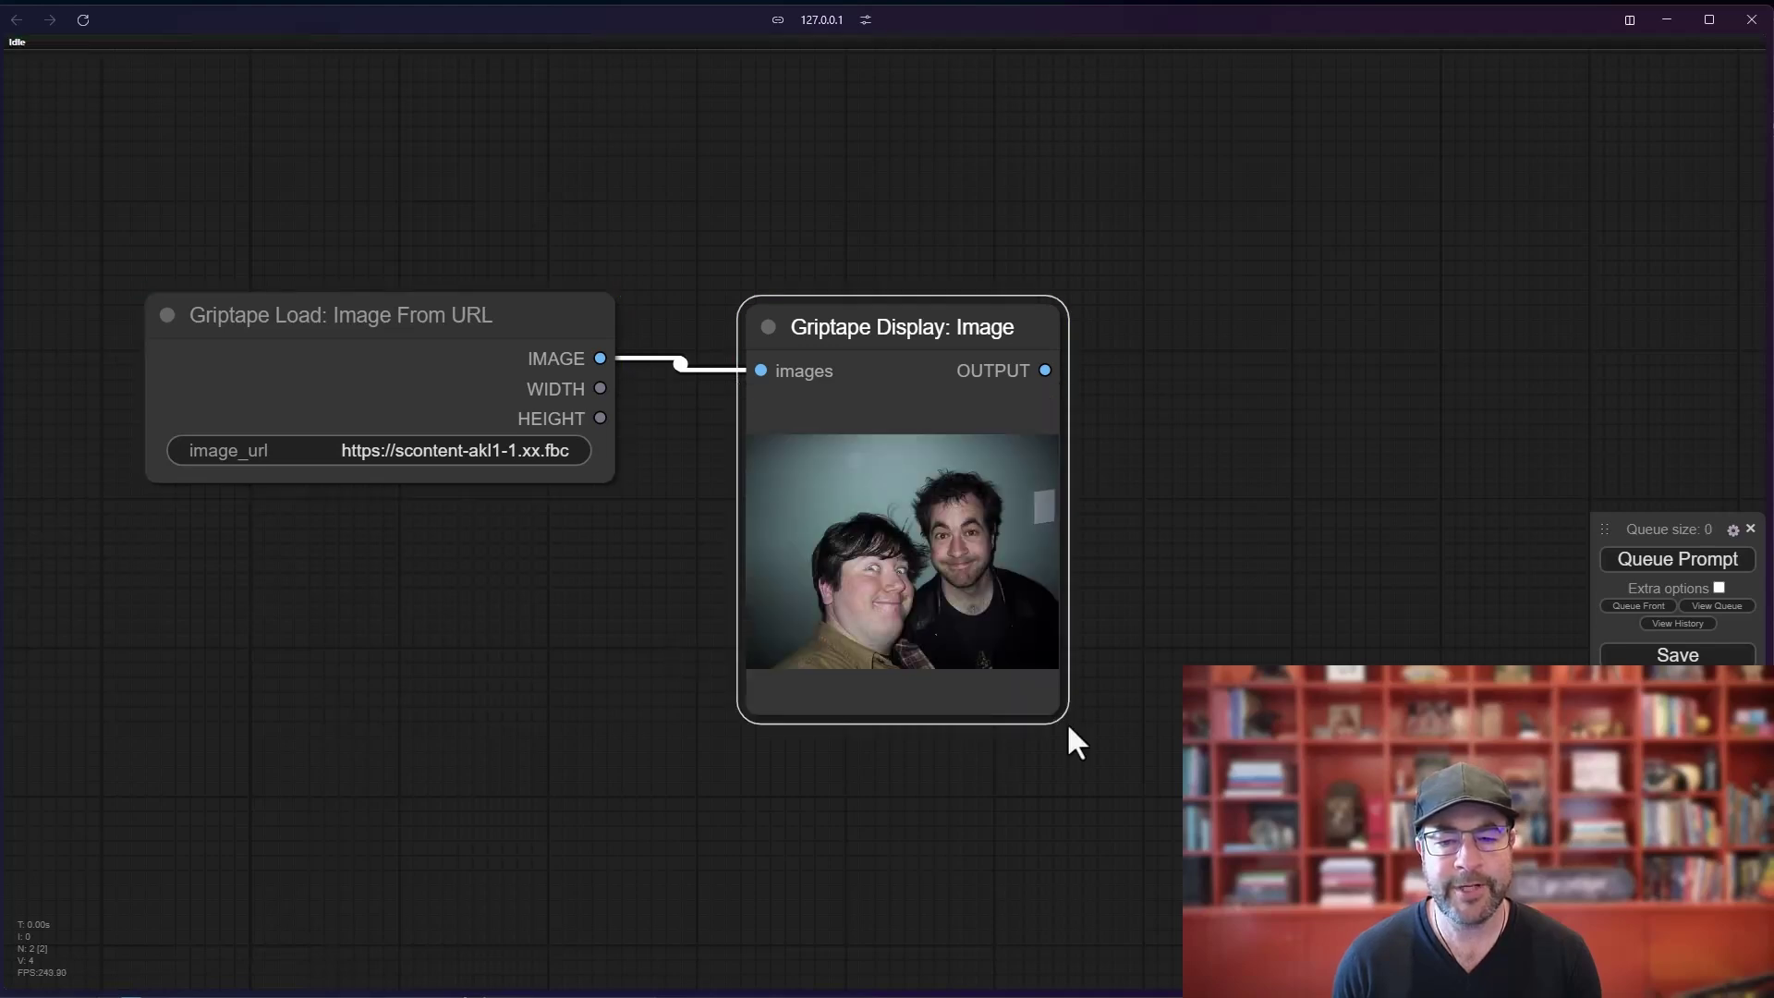
- Enlarge the Griptape Display: Image node and move it and the URL loader closer together
drag(1053, 711, 1347, 904)
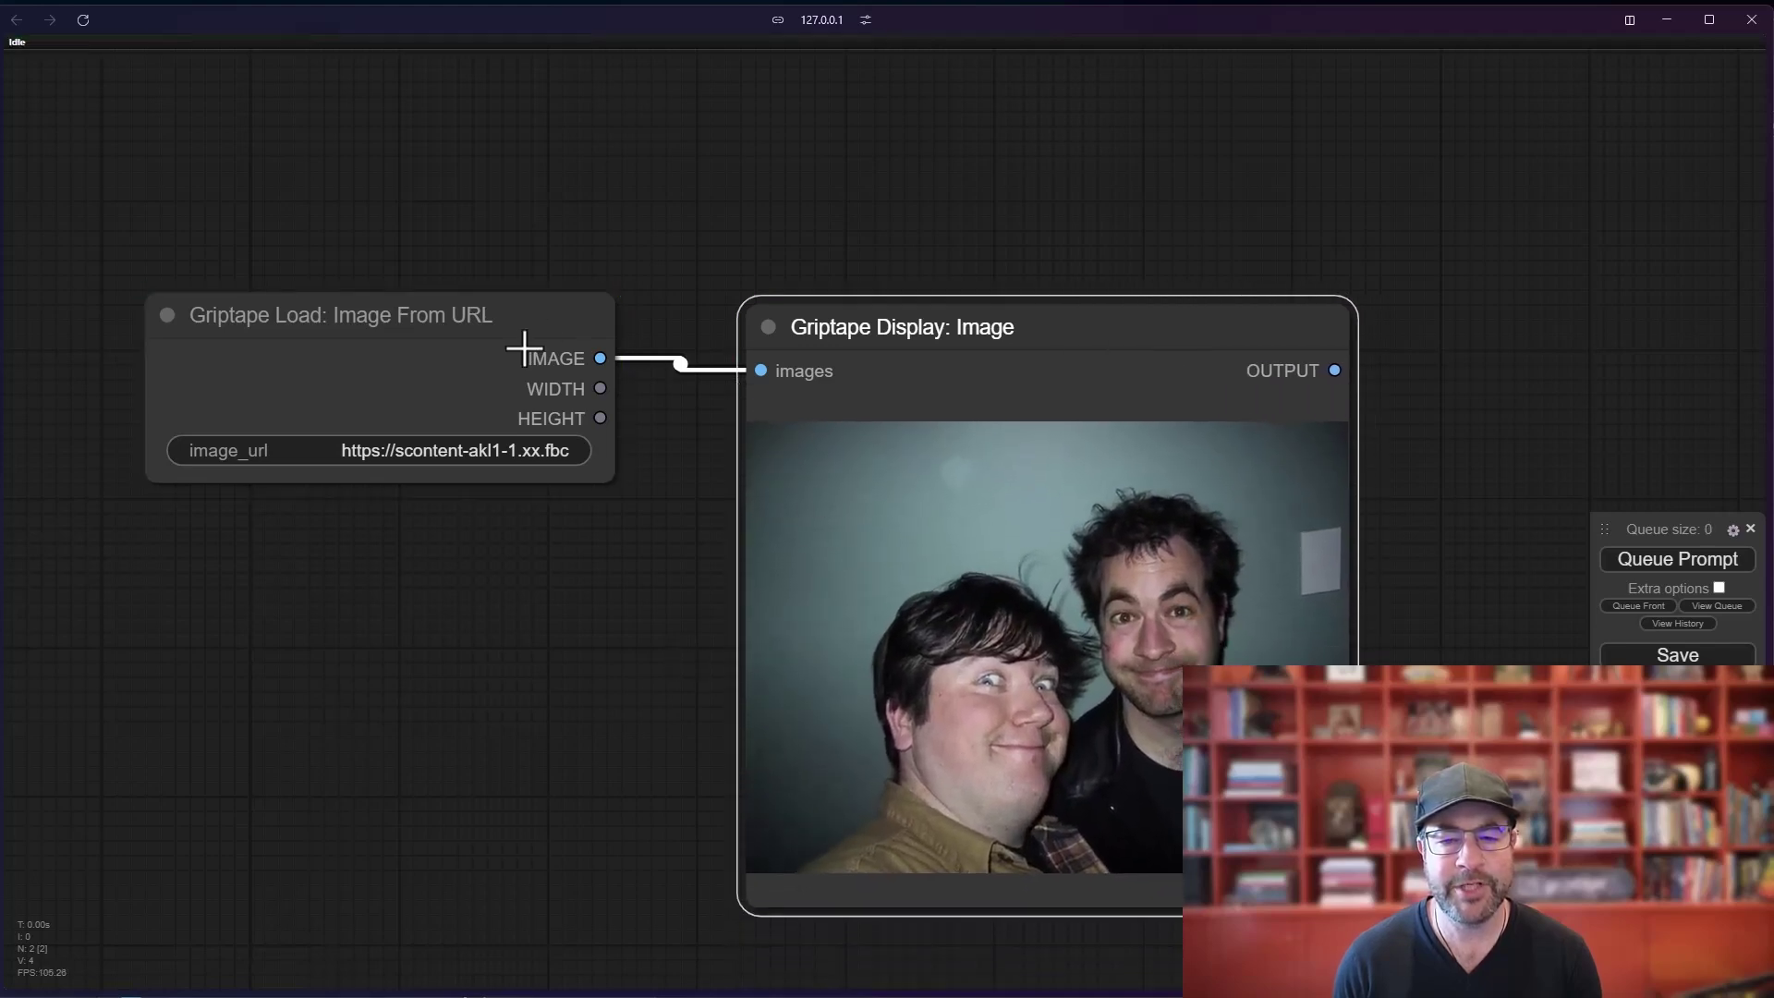
drag(420, 298, 400, 309)
drag(852, 349, 729, 337)
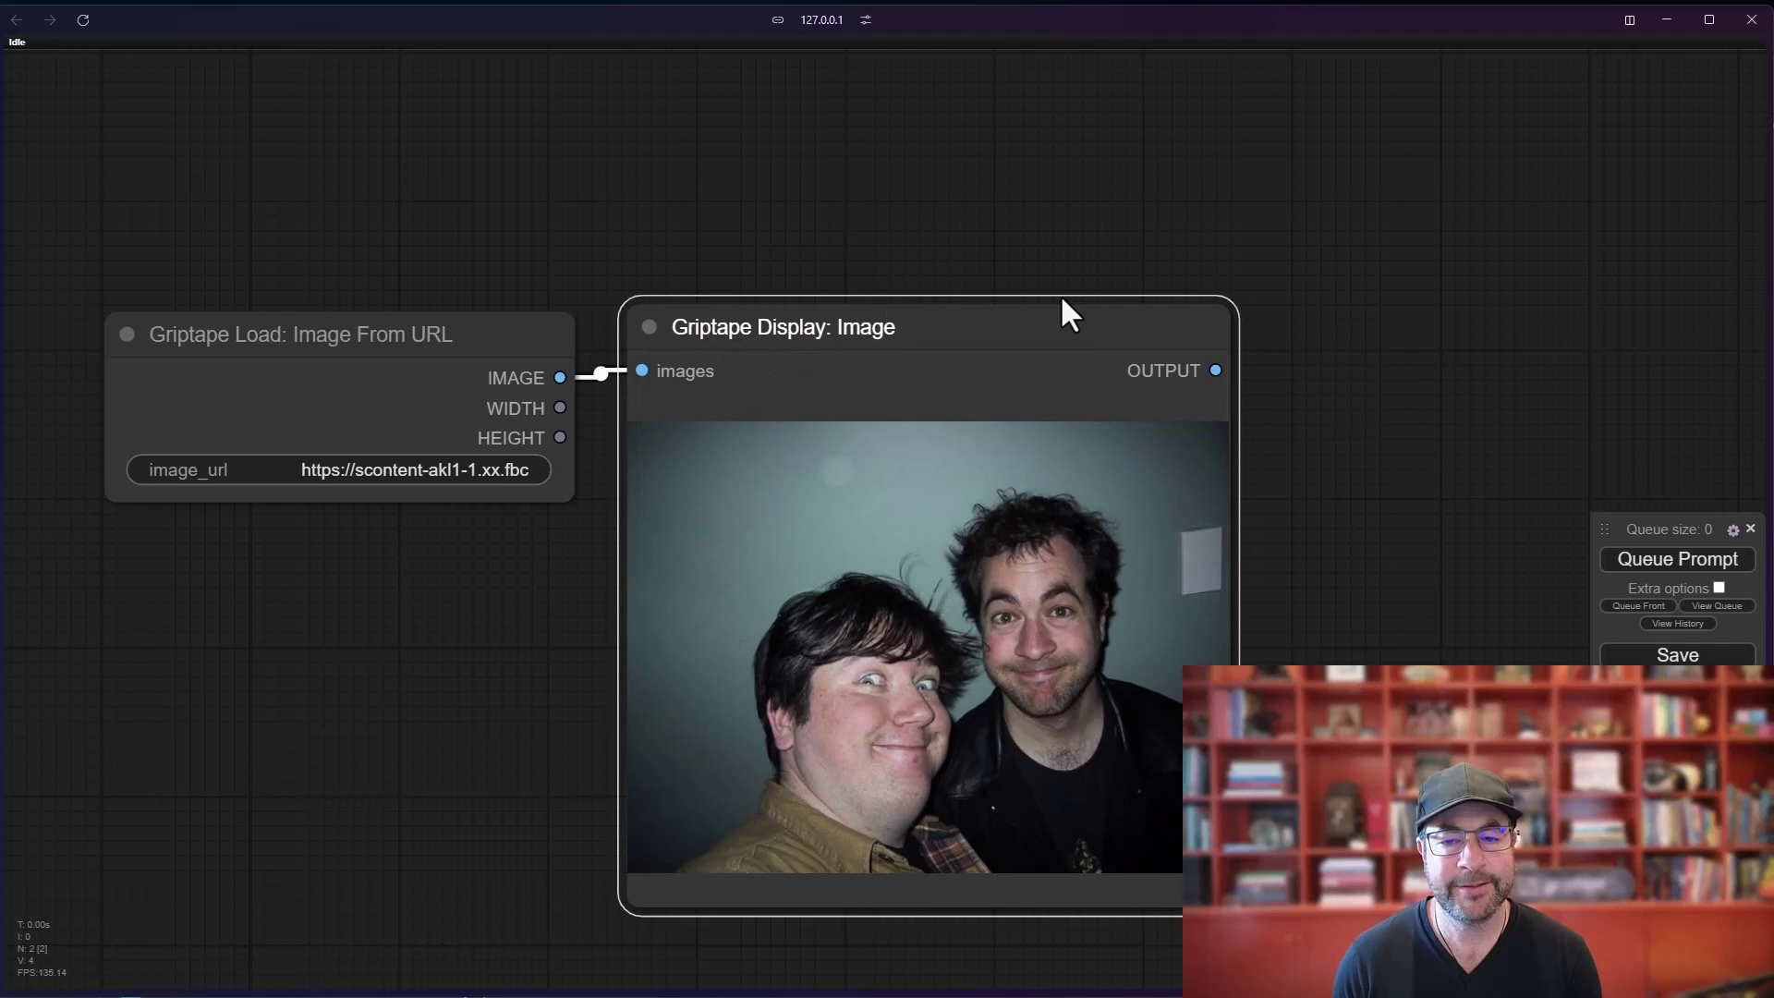
- Add a Griptape Run: Image Description node and connect the Display: Image node's OUTPUT to its image input
scroll(1005, 382, down, 3)
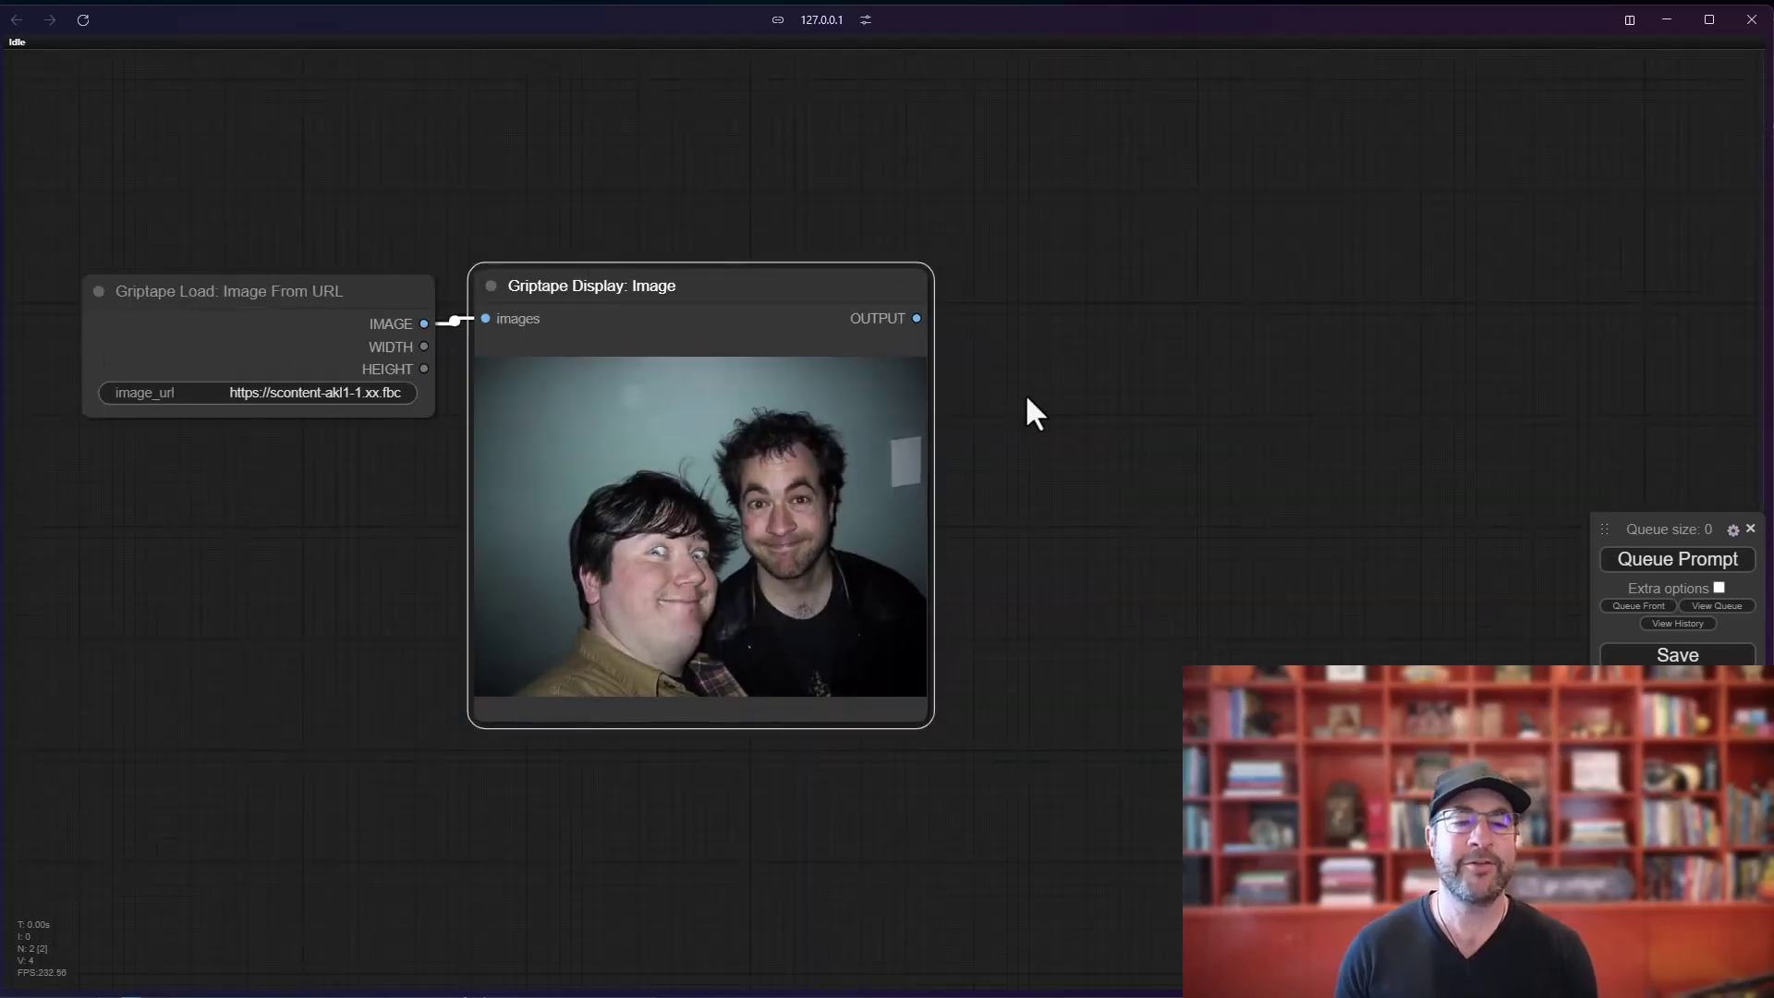
drag(1023, 392, 978, 390)
right_click(1007, 282)
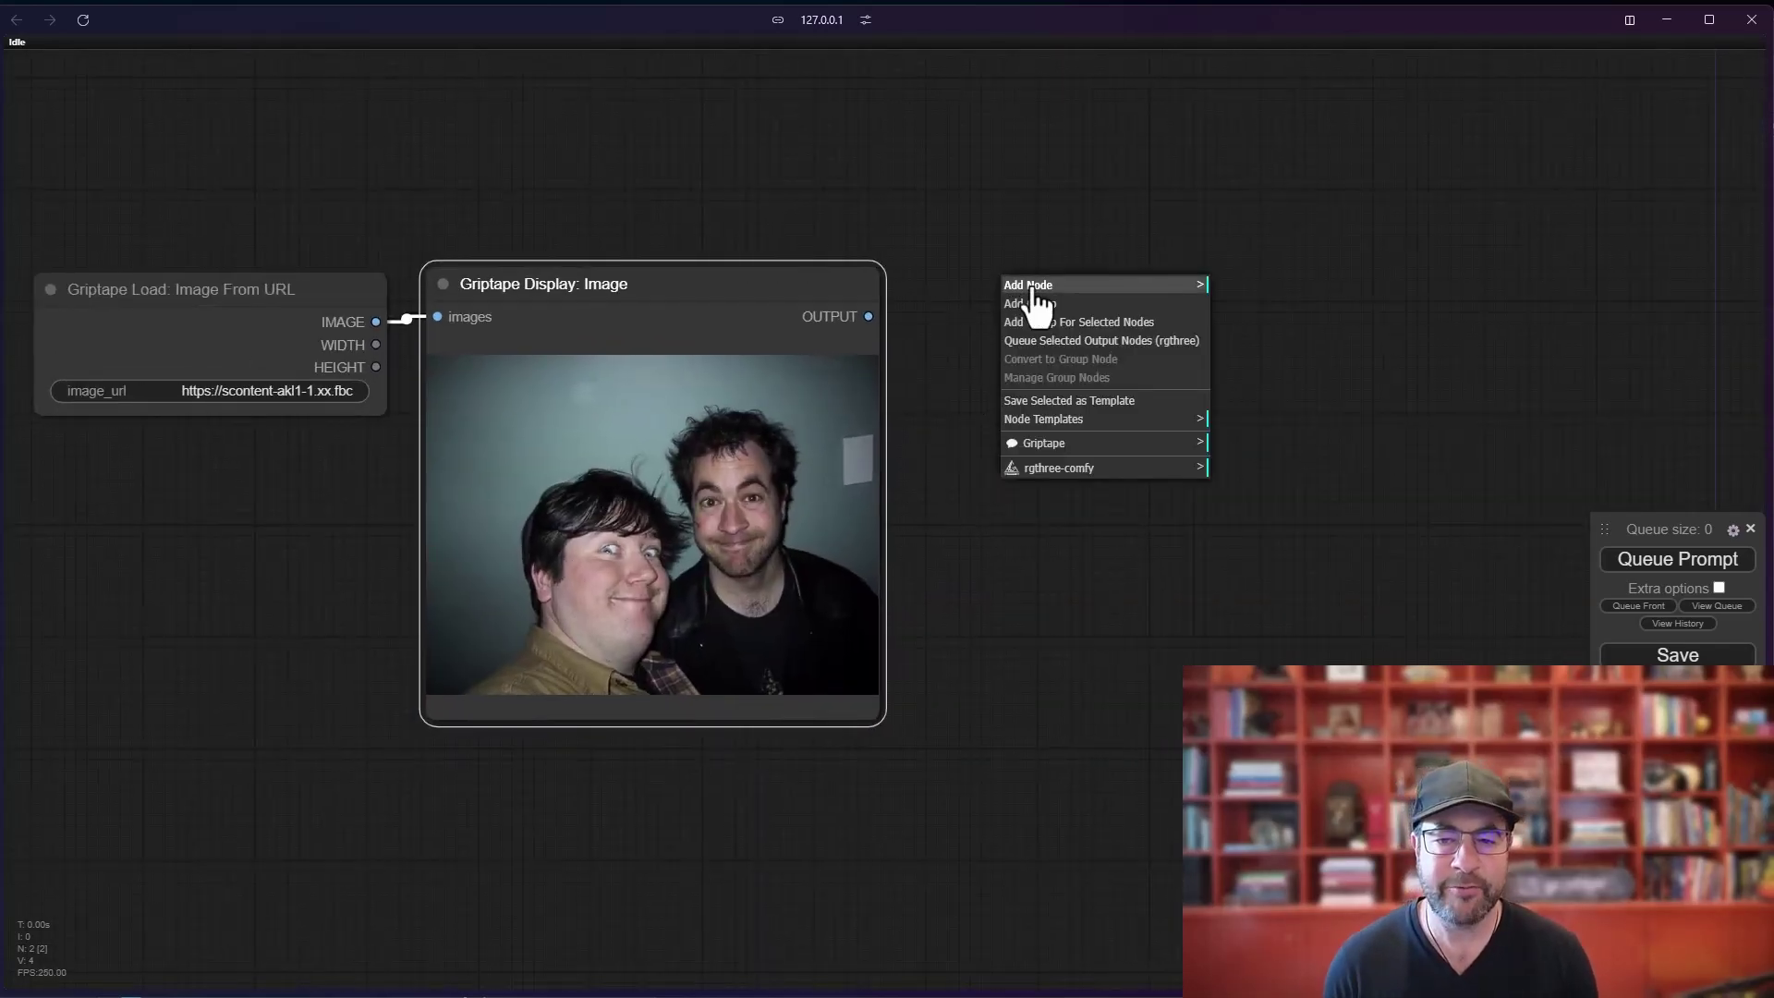
click(1177, 288)
click(1238, 488)
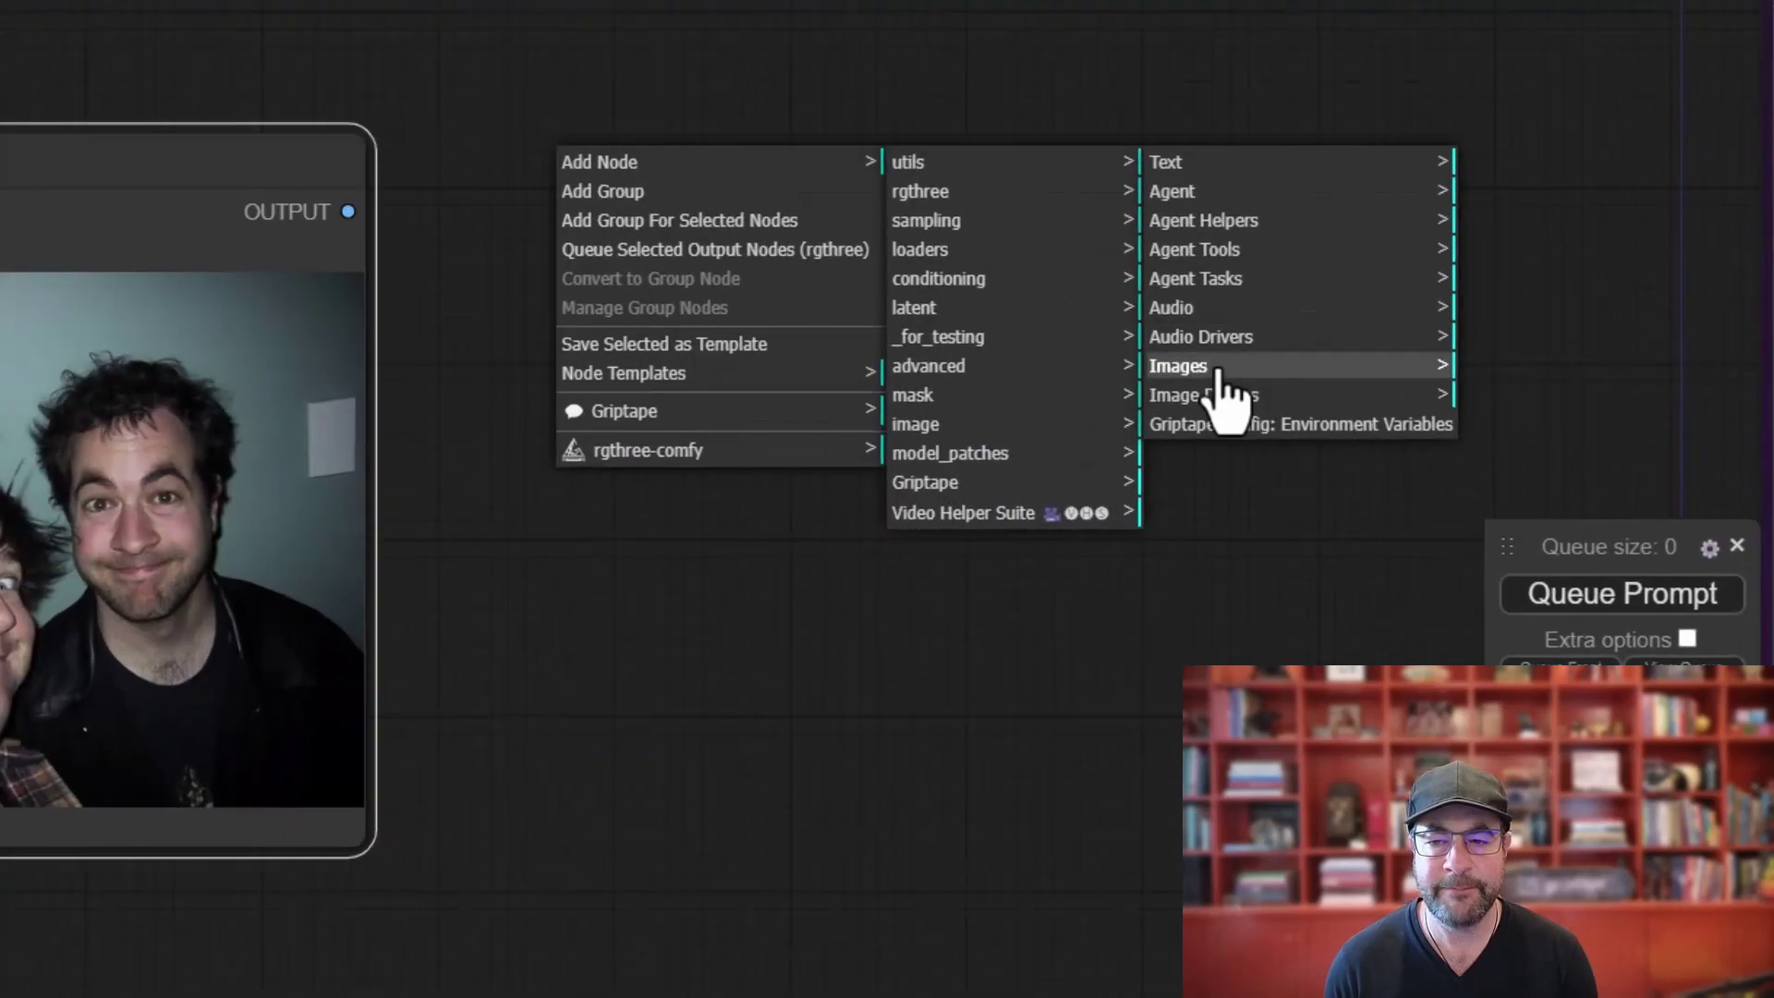
click(1218, 370)
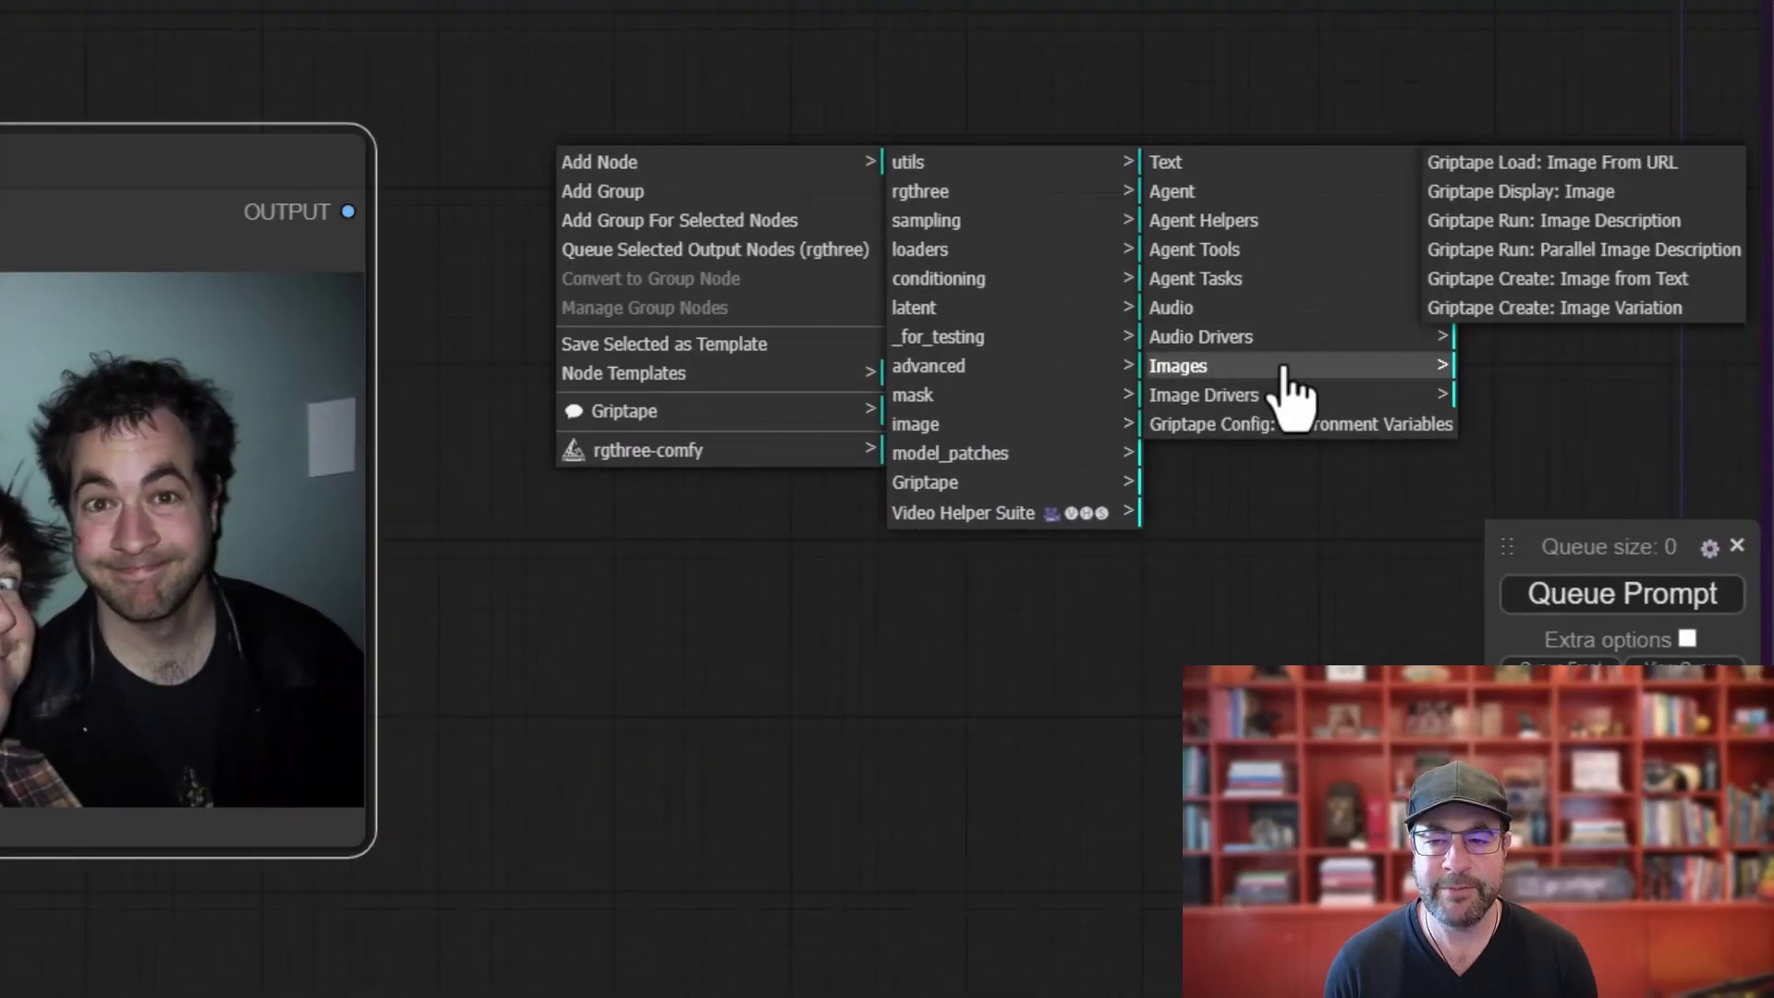
click(1594, 223)
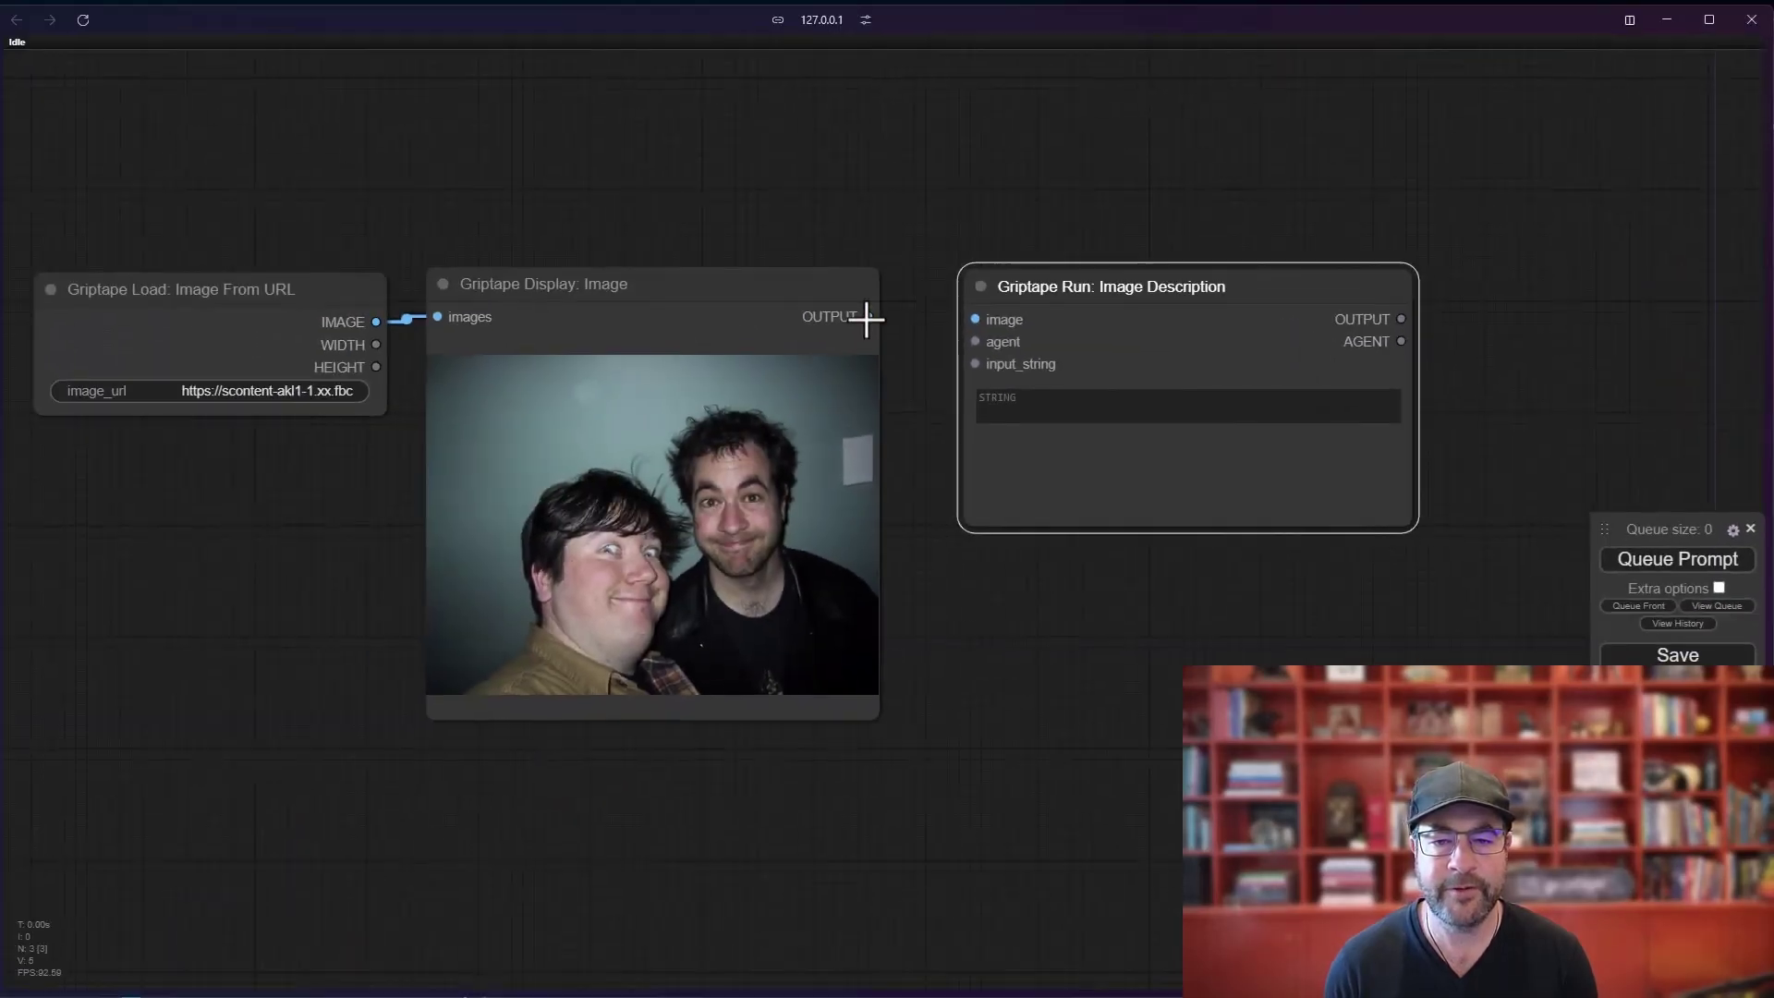
drag(866, 319, 977, 323)
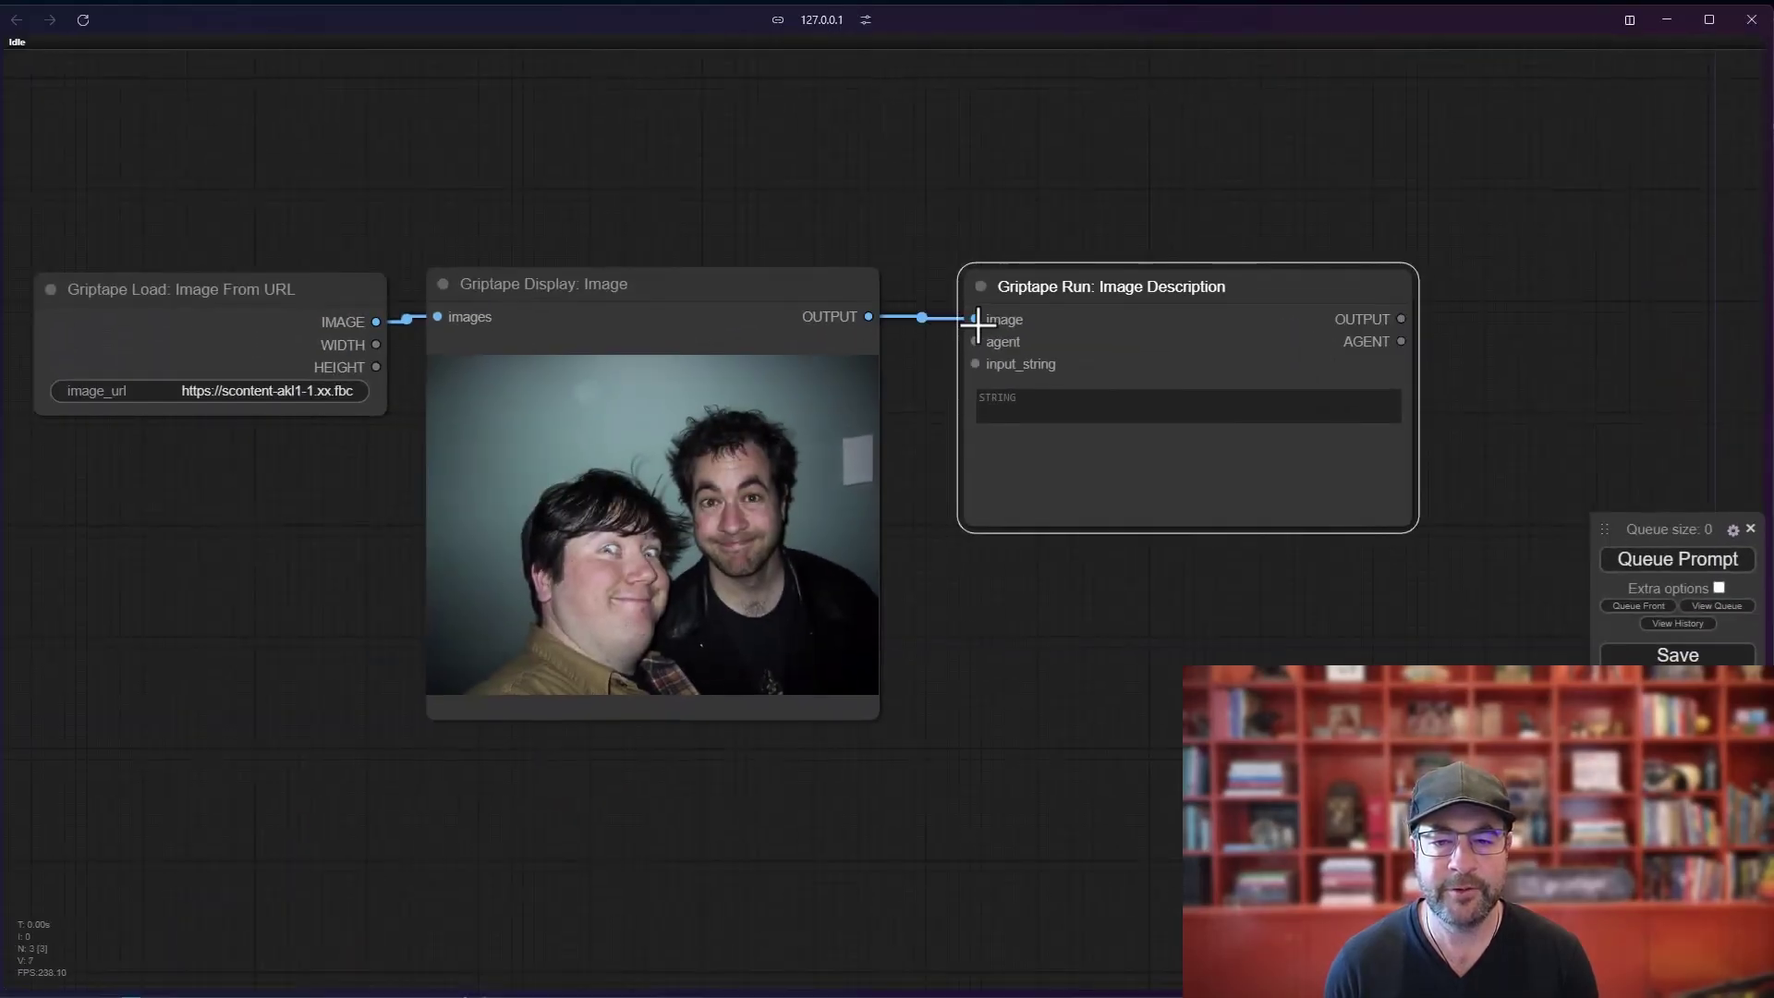
- Move the Griptape Run: Image Description node closer to the Display: Image node
click(1078, 414)
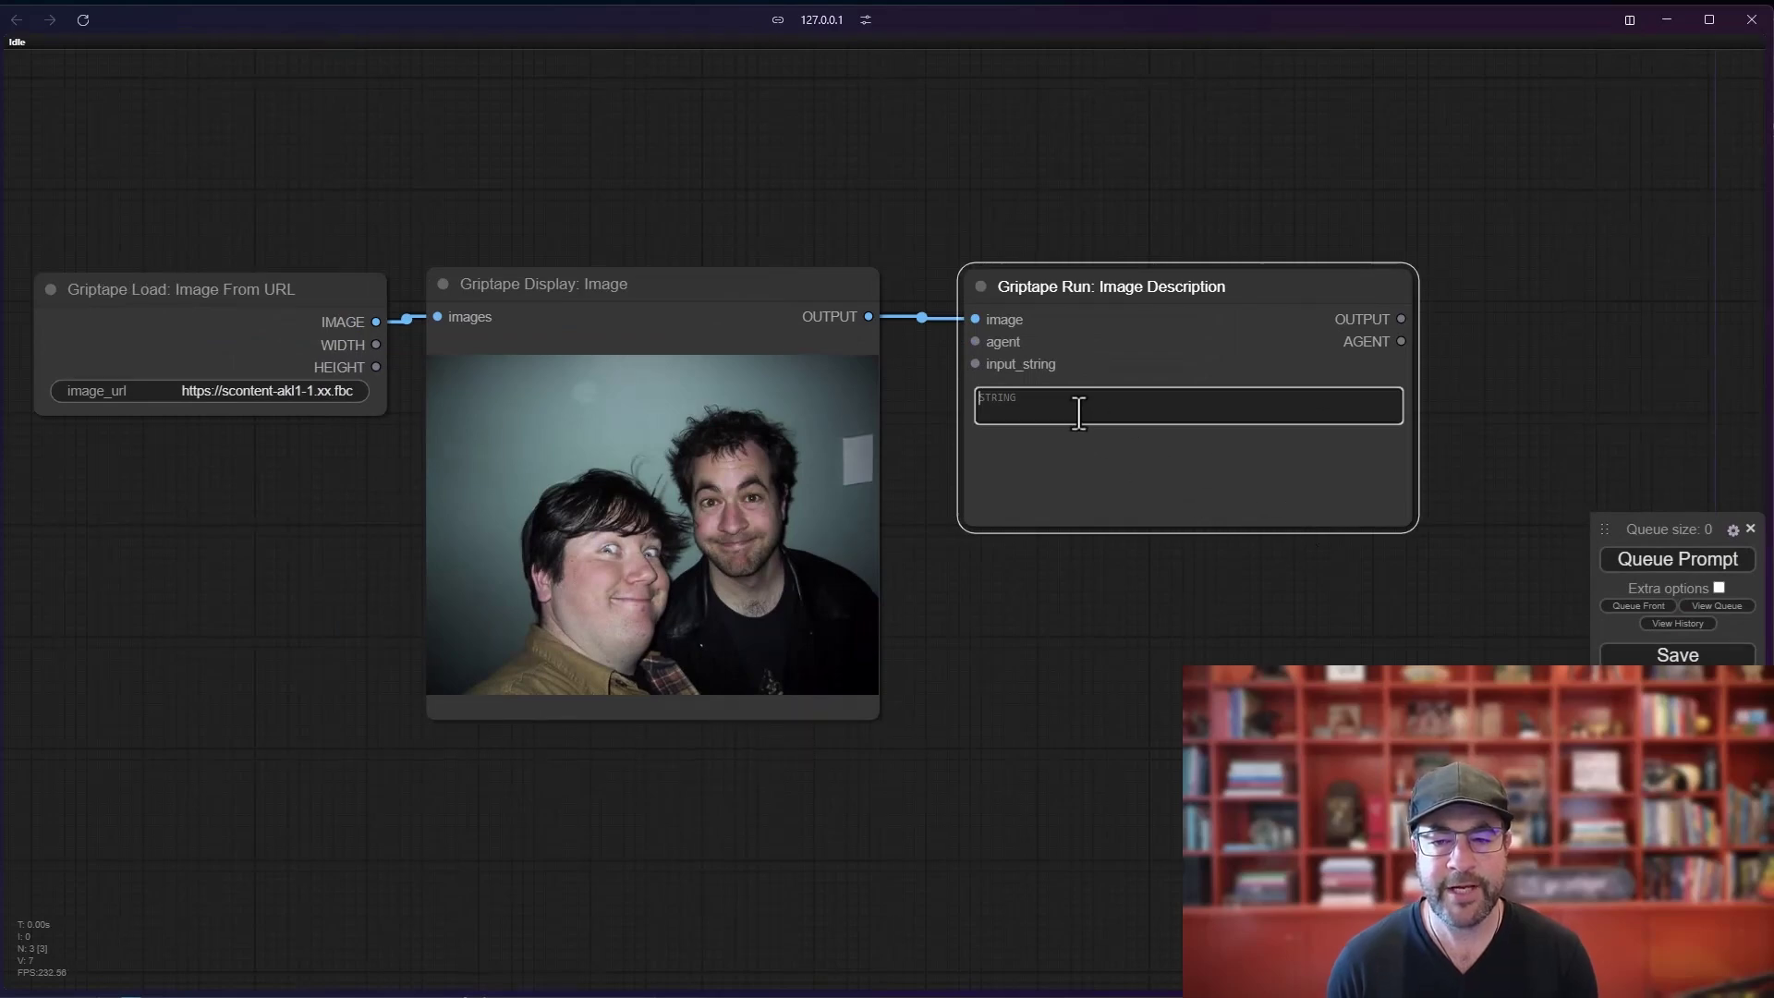
drag(1078, 601, 961, 604)
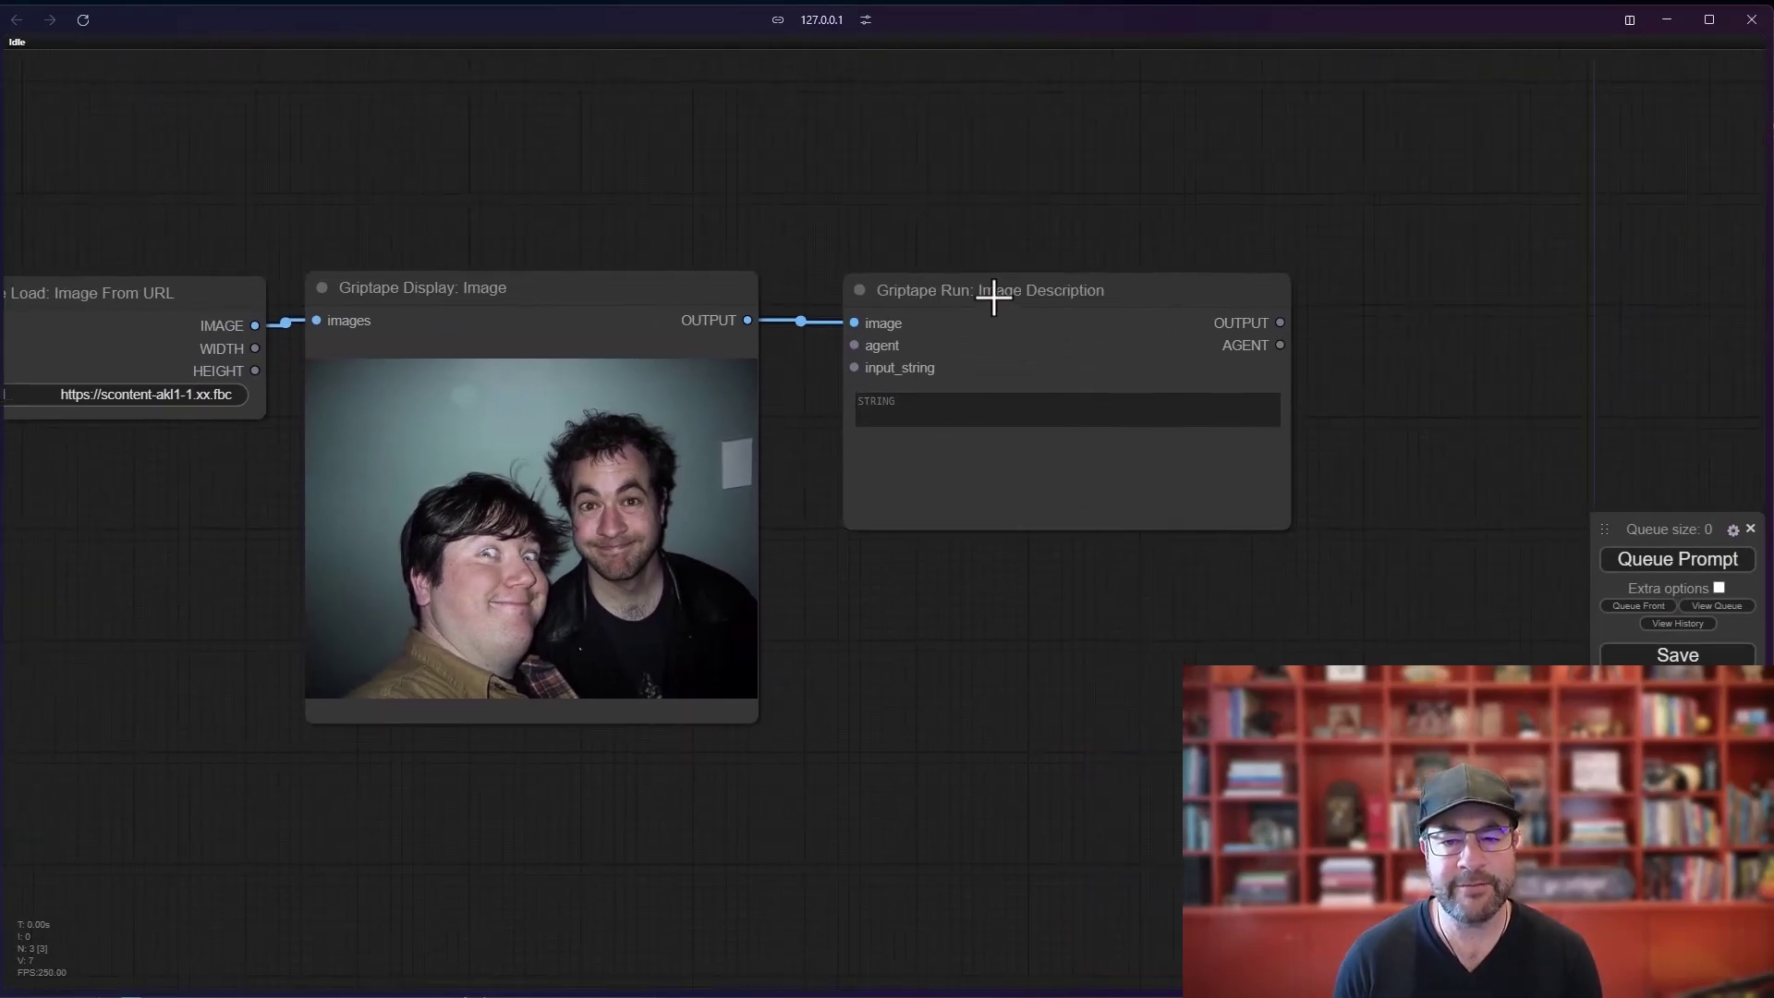
drag(998, 289, 931, 291)
- Connect the Image Description node's OUTPUT to a new Griptape Display: Text node beside it and run the workflow
double_click(1374, 342)
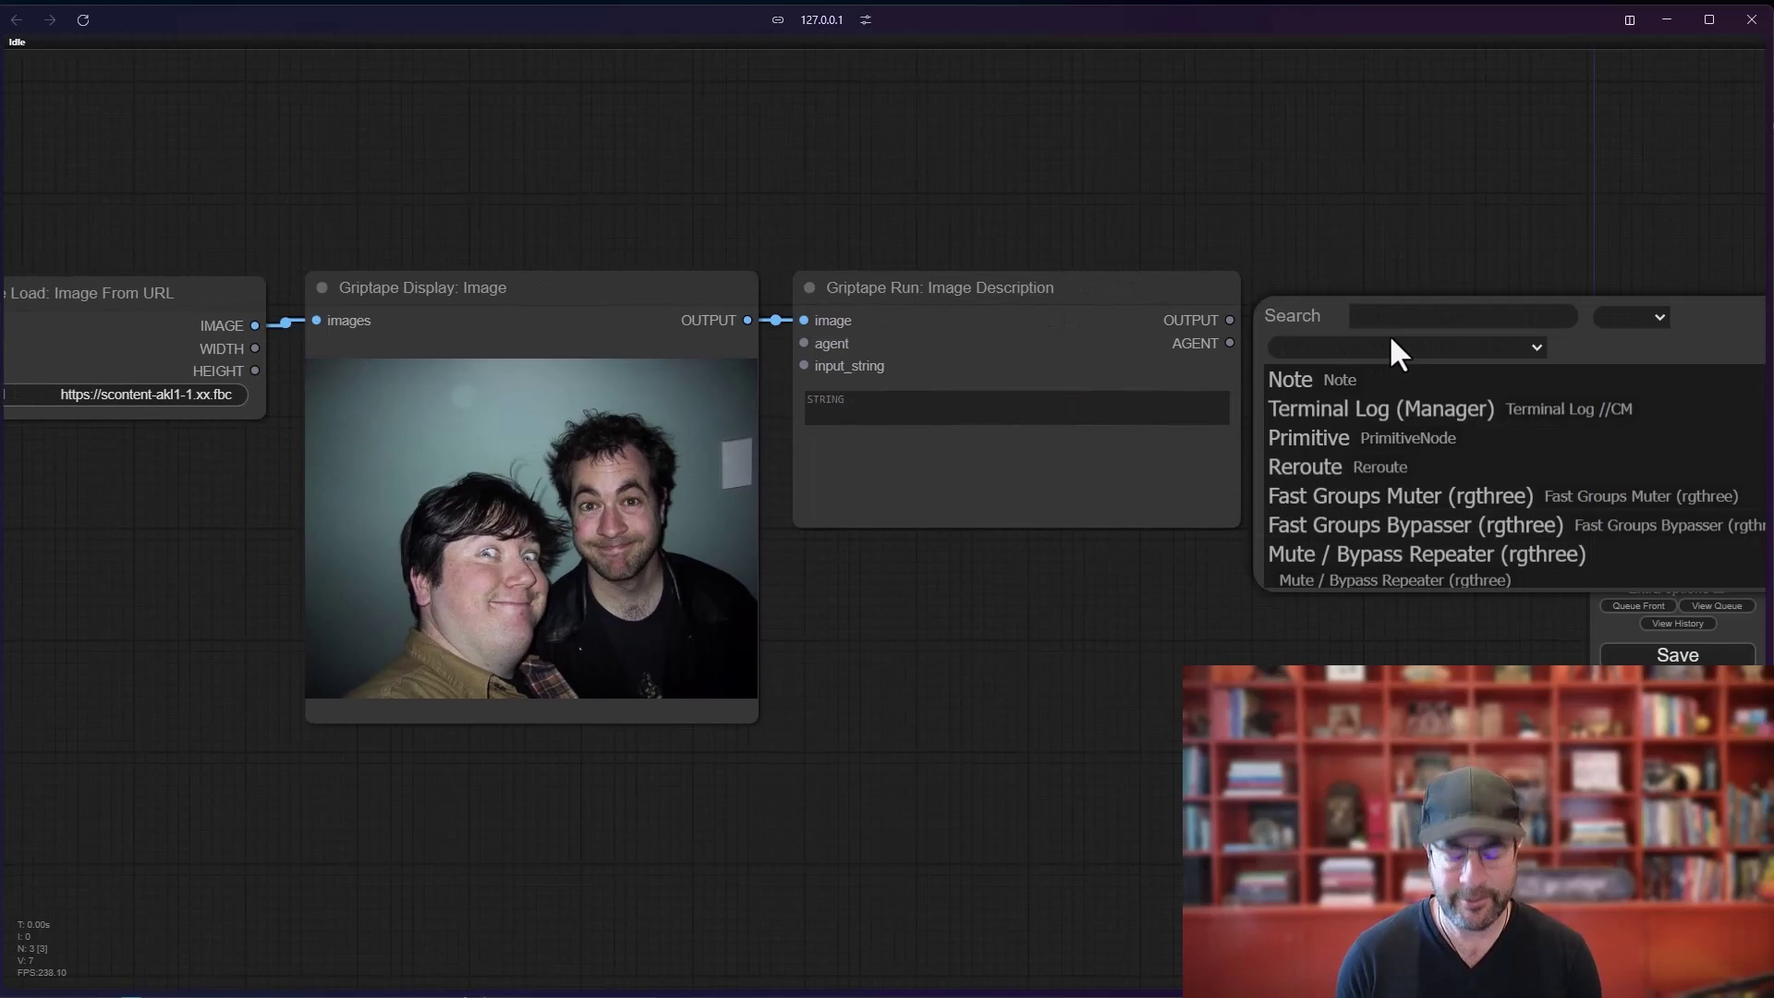
text(display)
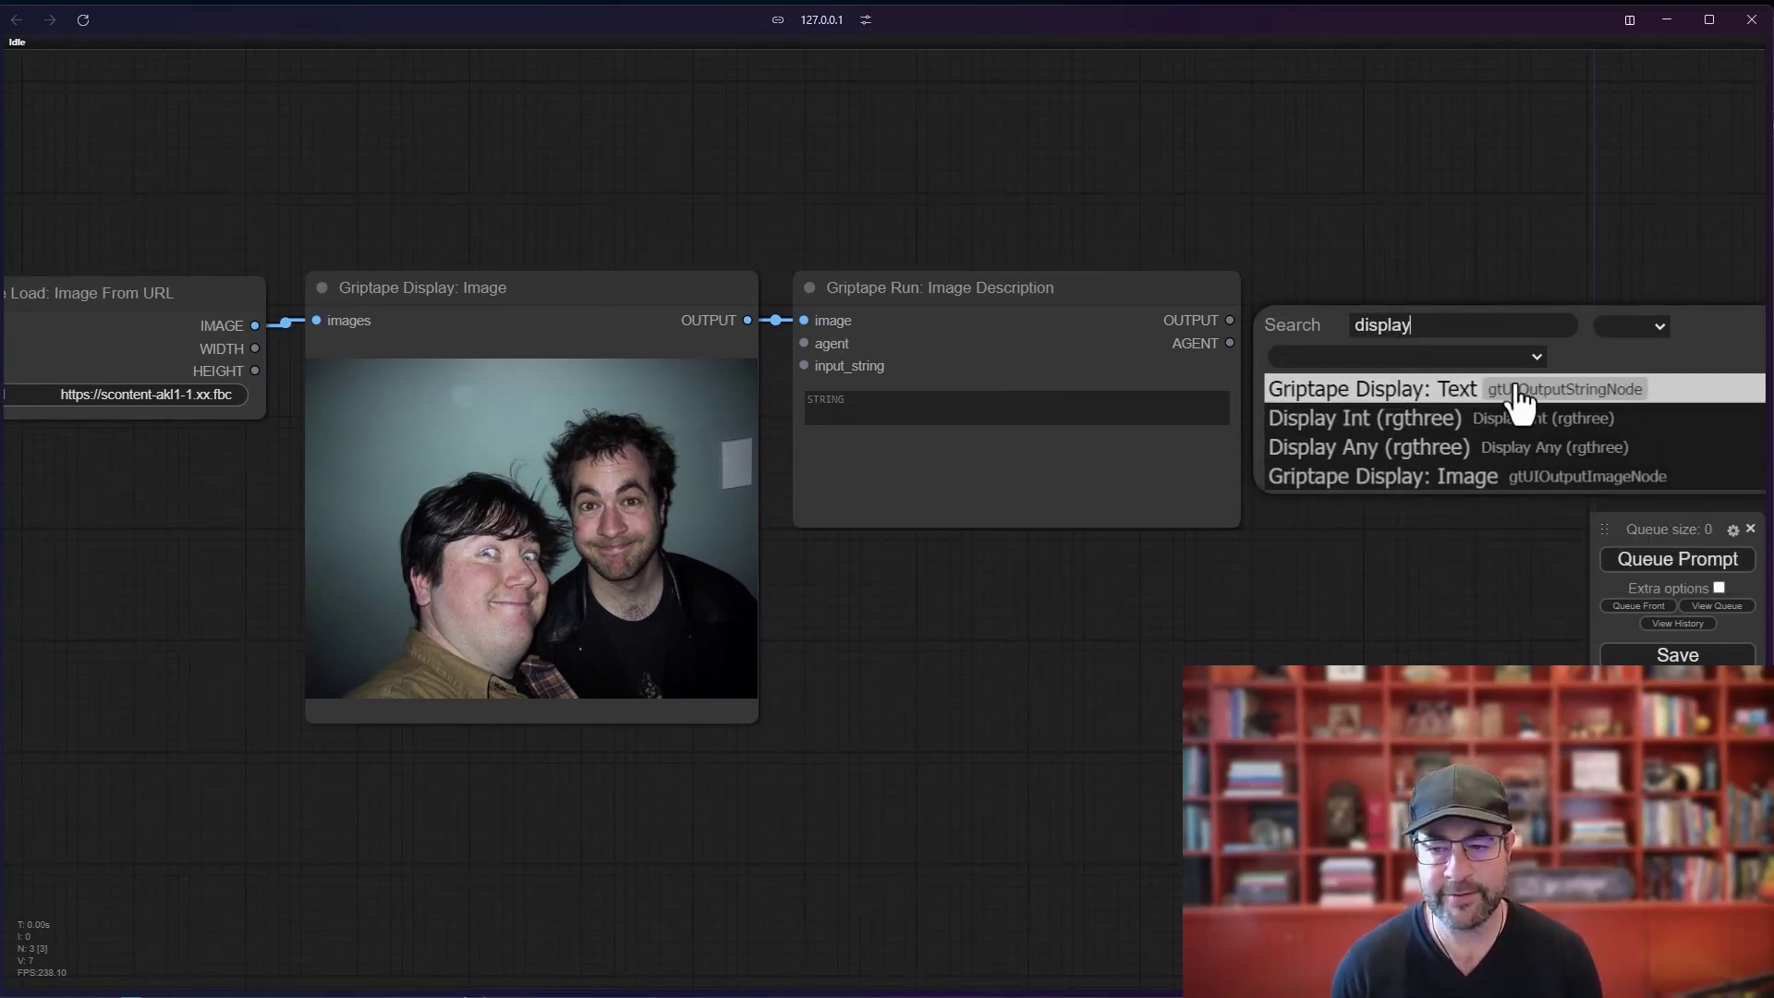
click(1516, 395)
drag(1230, 319, 1387, 356)
drag(1478, 324, 1439, 311)
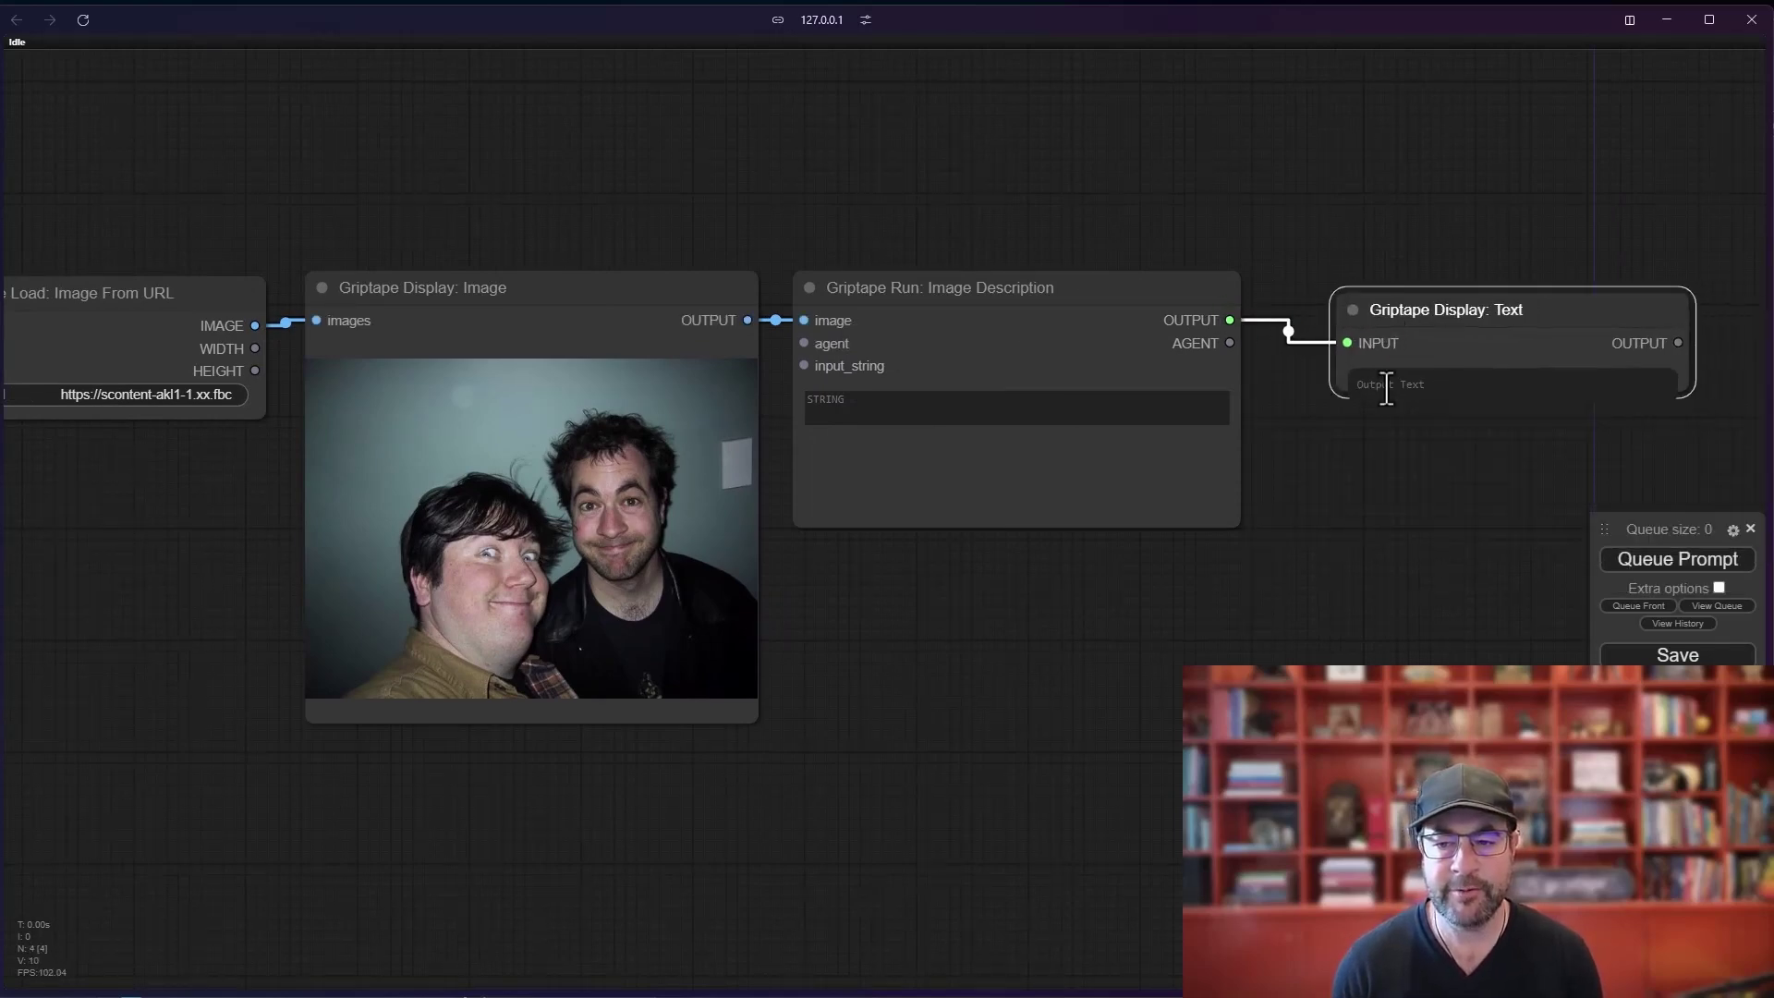
click(1655, 561)
- Place the URL loader above the Display: Image node and shift the Display: Image and Image Description nodes away from the text display
drag(83, 292, 467, 133)
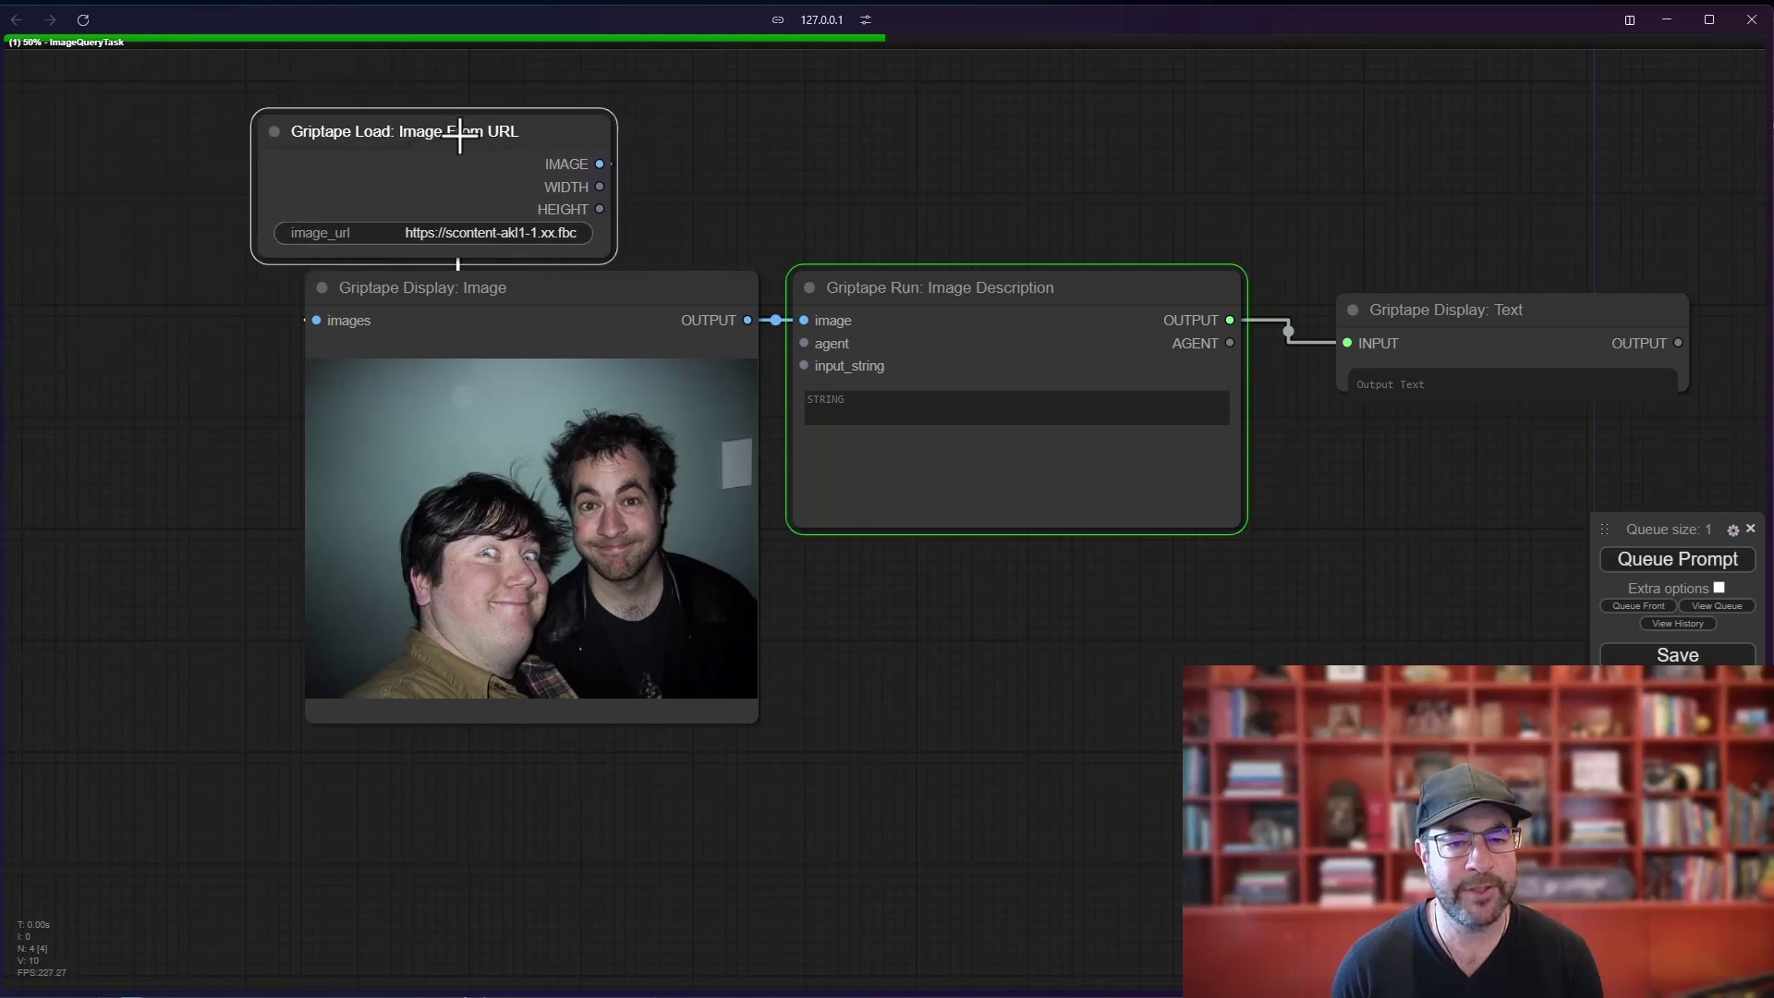
drag(531, 277, 455, 280)
drag(874, 286, 820, 288)
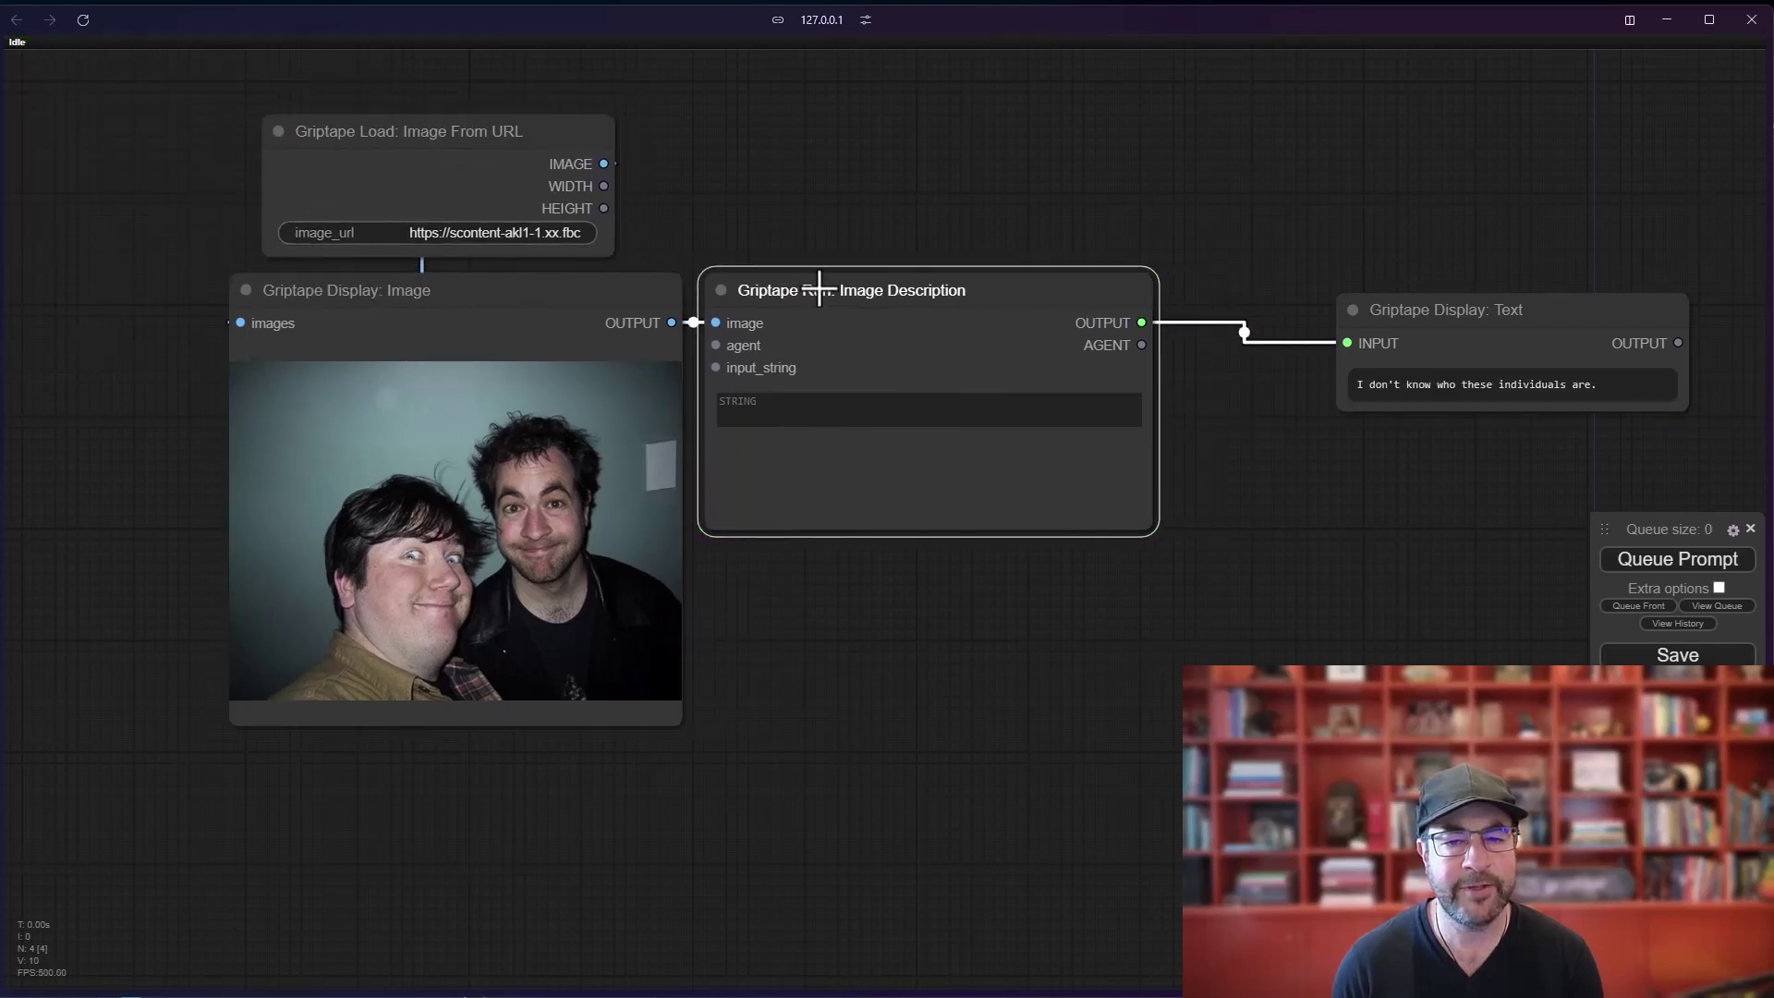
- Shorten the Griptape Run: Image Description node, then place the Display: Text node closer to it and make it taller
drag(1144, 529, 1142, 491)
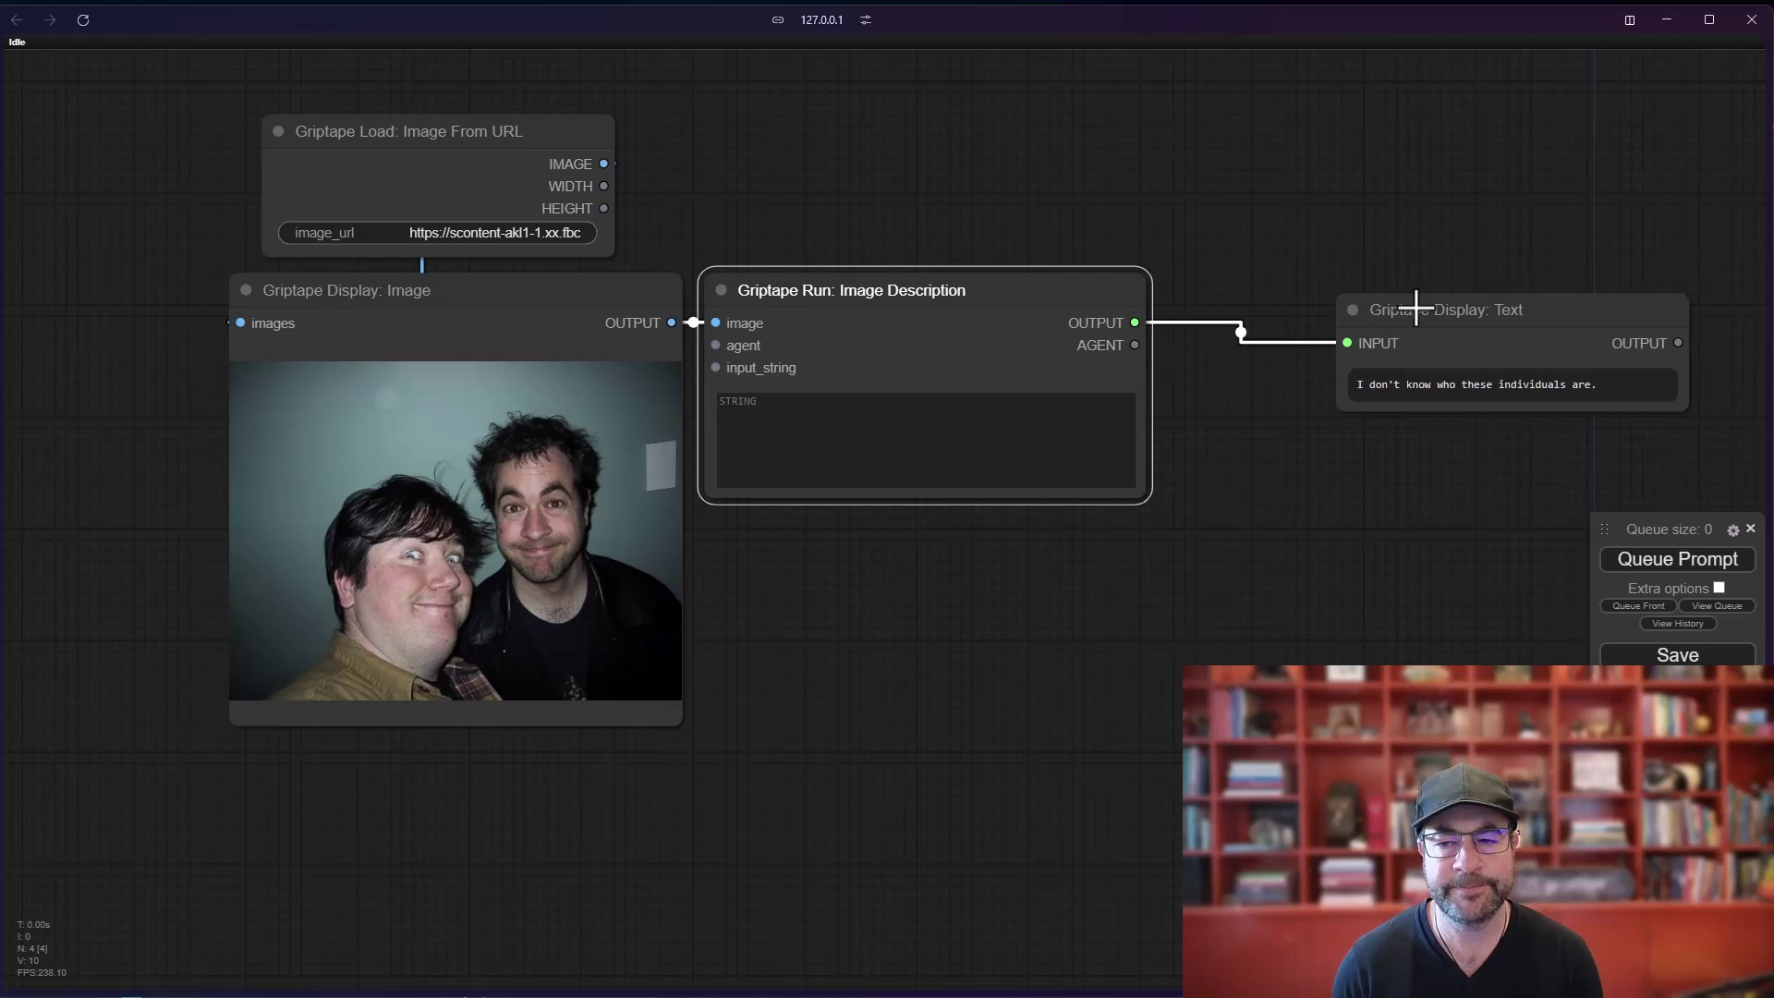
drag(1467, 320, 1307, 310)
drag(1511, 398, 1529, 501)
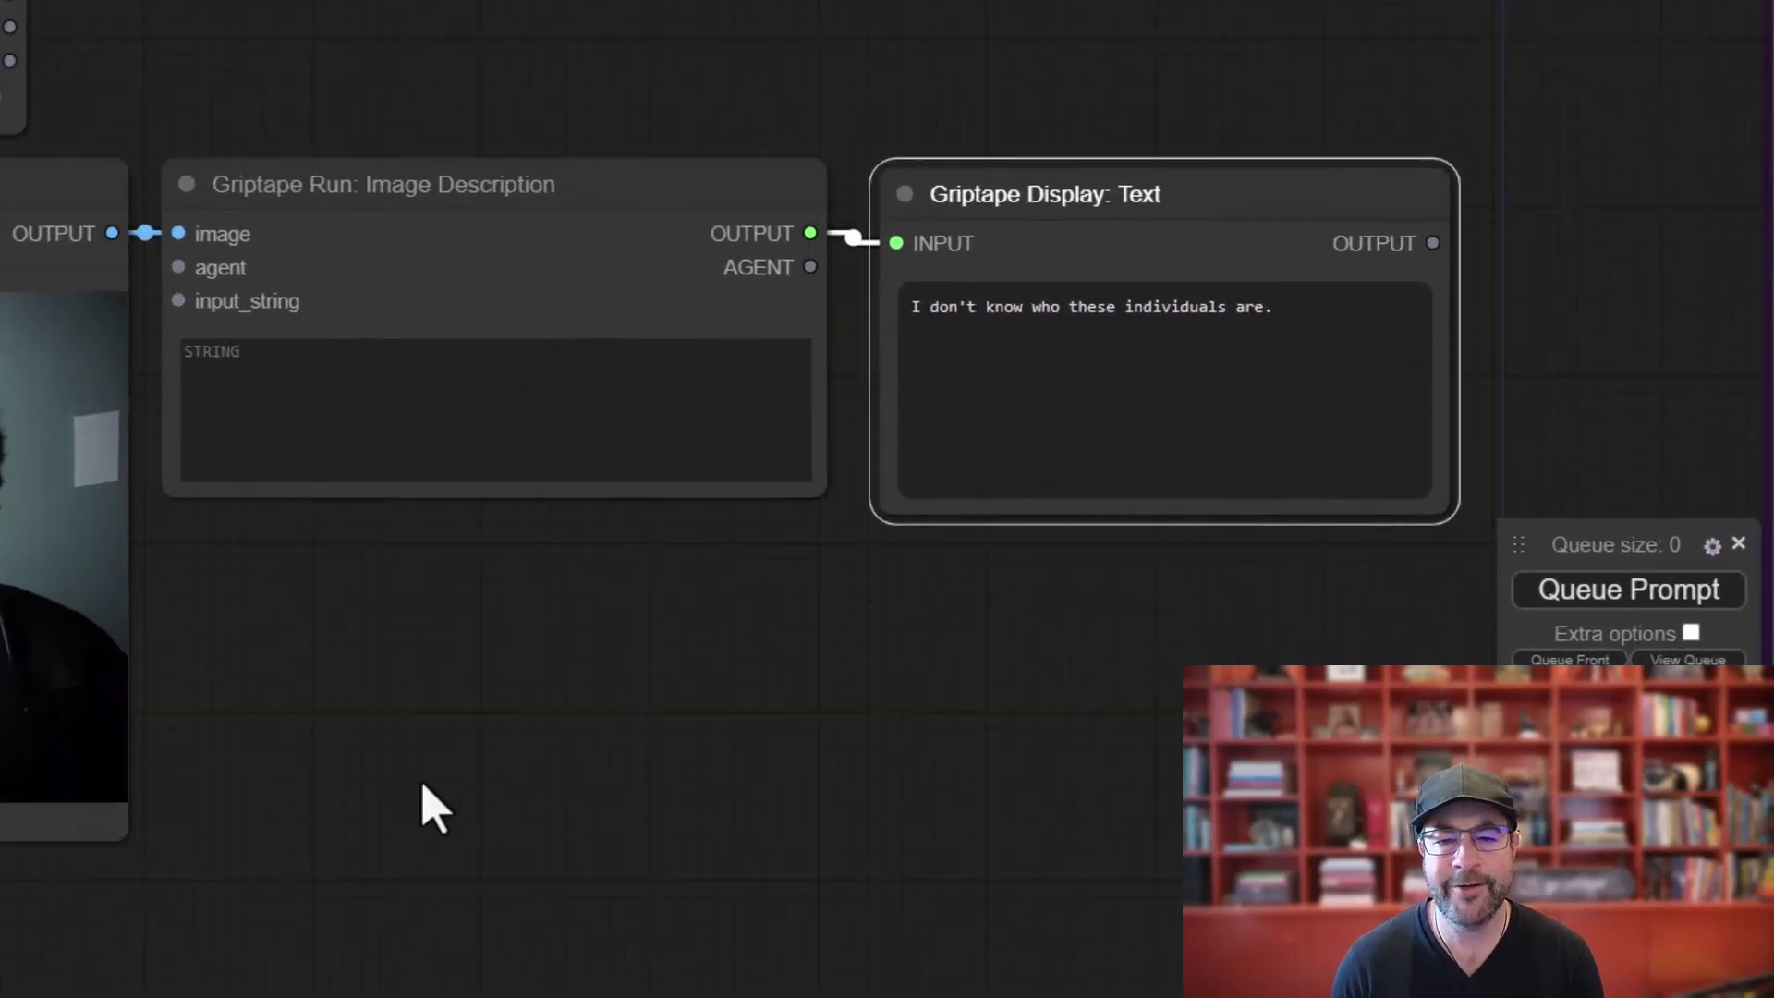
scroll(422, 785, up, 1)
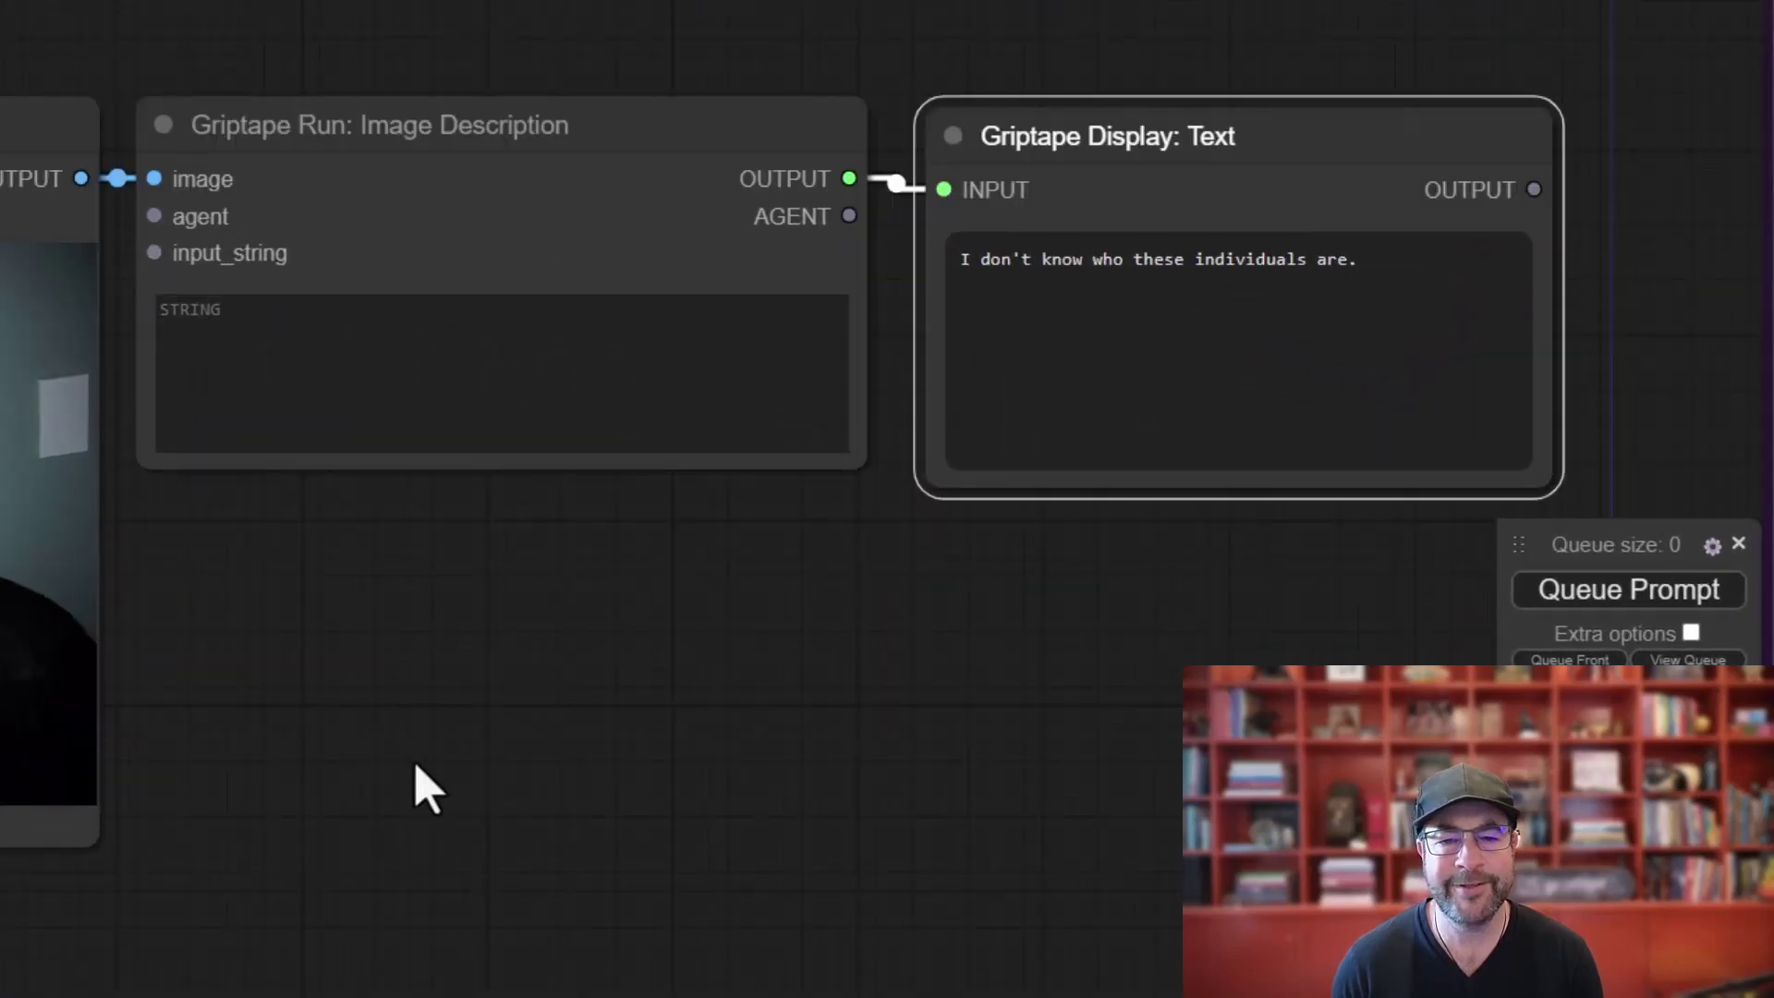
drag(416, 764, 600, 904)
drag(55, 11, 8, 9)
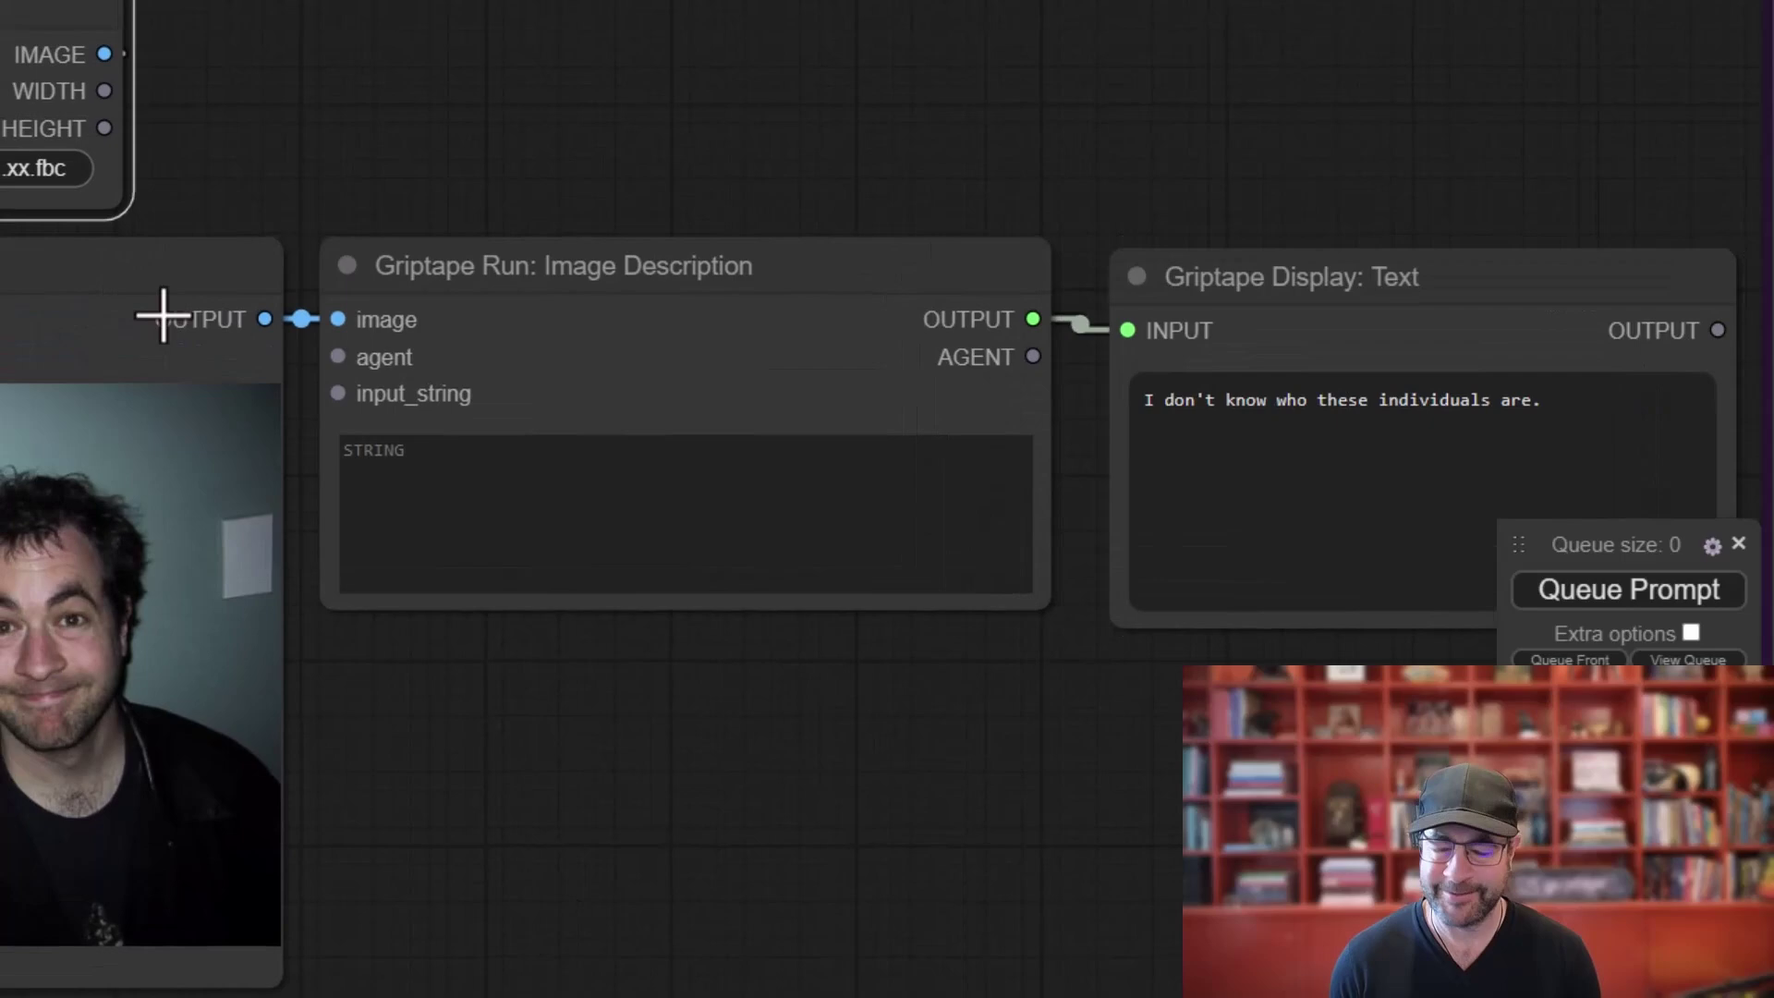
drag(565, 615, 322, 482)
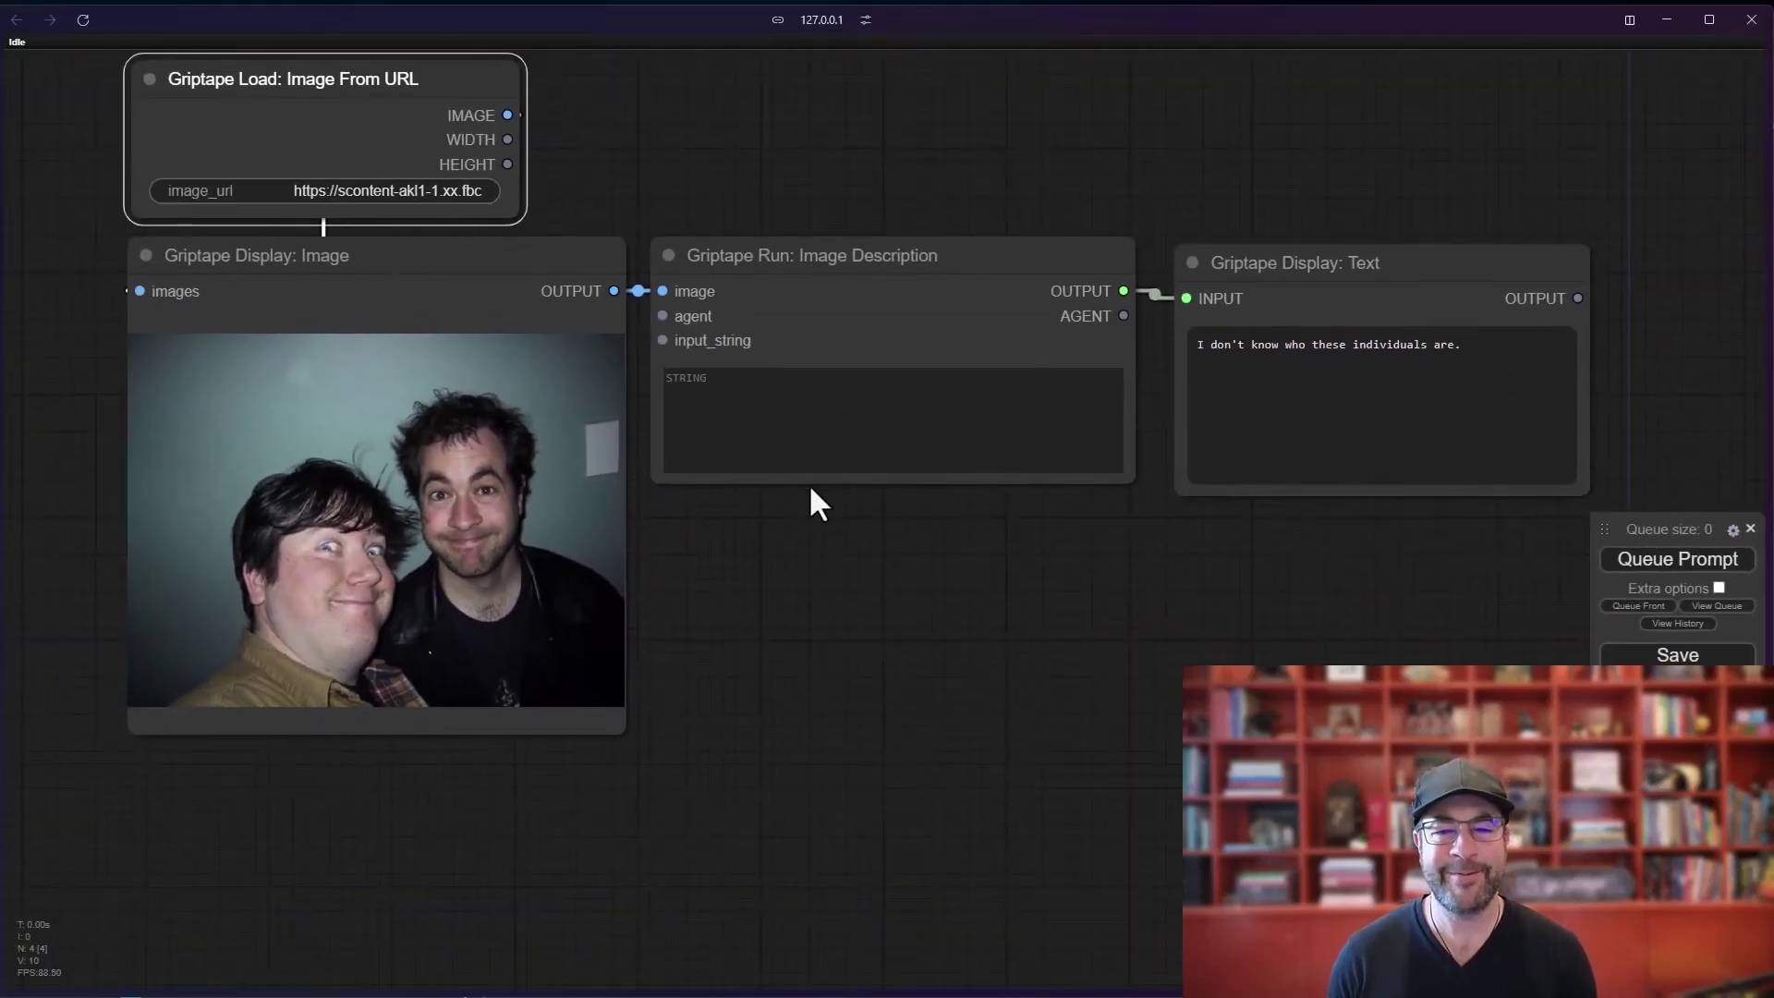
drag(811, 491, 814, 520)
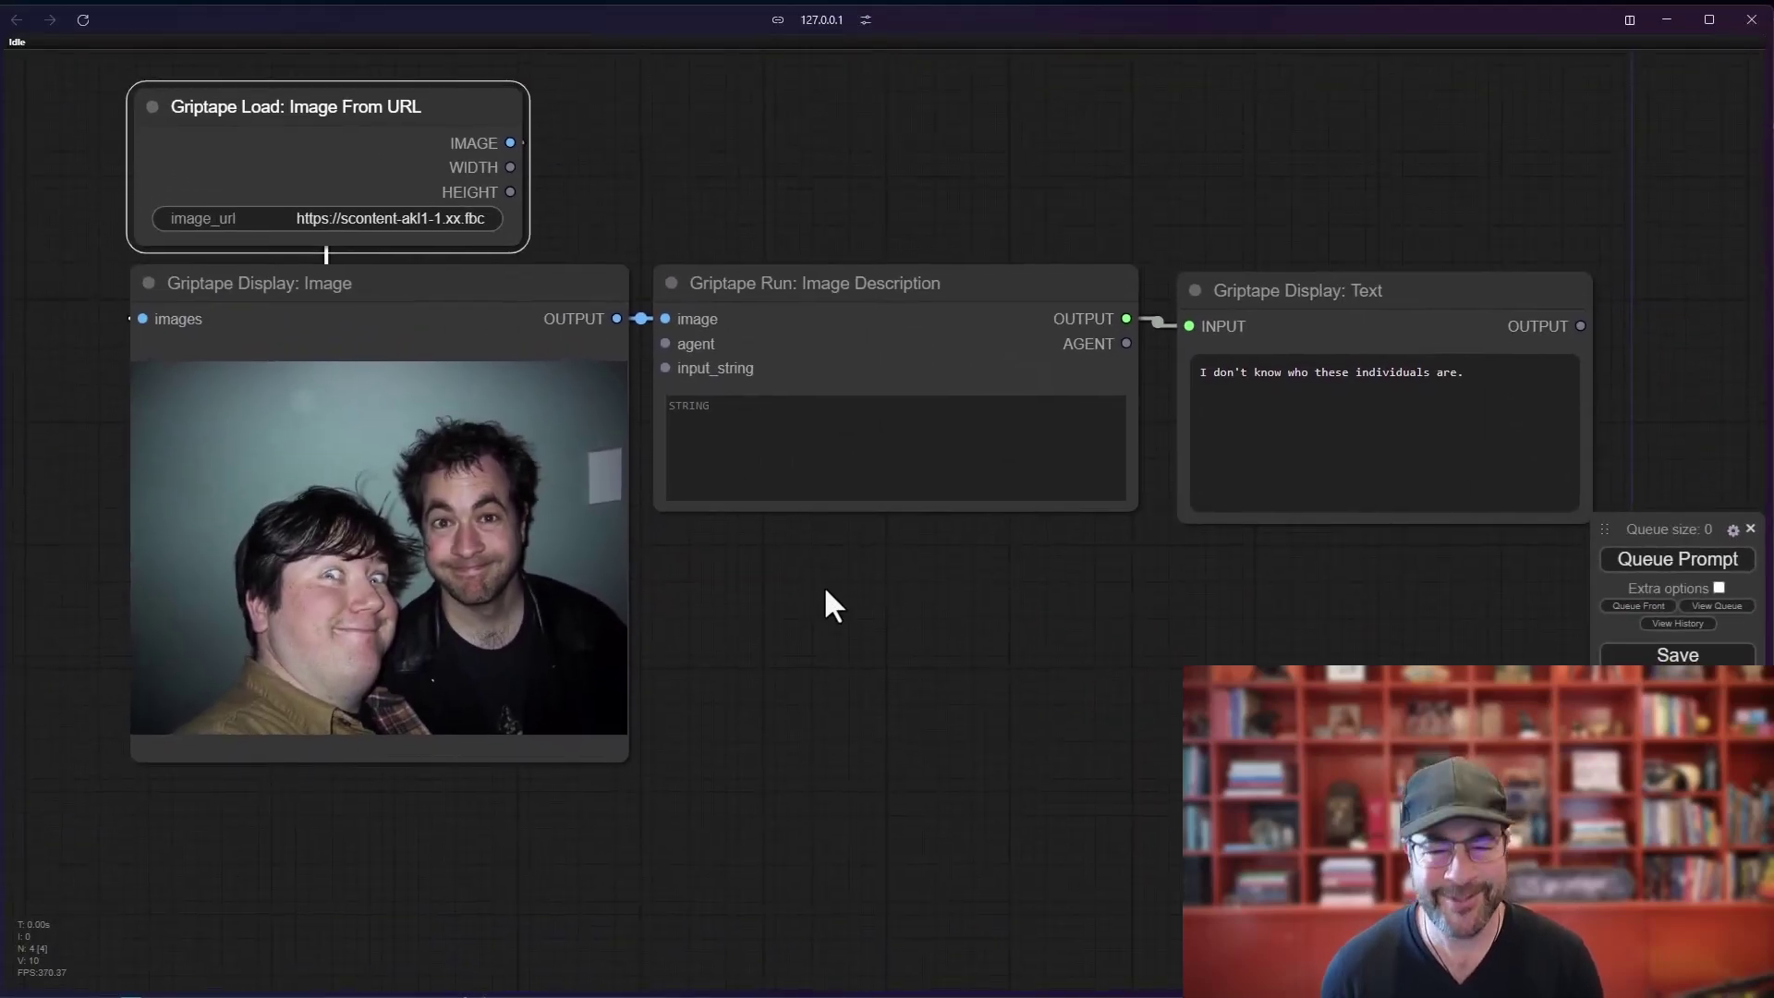
- Enter the prompt "Please describe the expressions of these people. Include their clothing, hair, eye color, and general demeanor." in Image Description and run the workflow
click(749, 420)
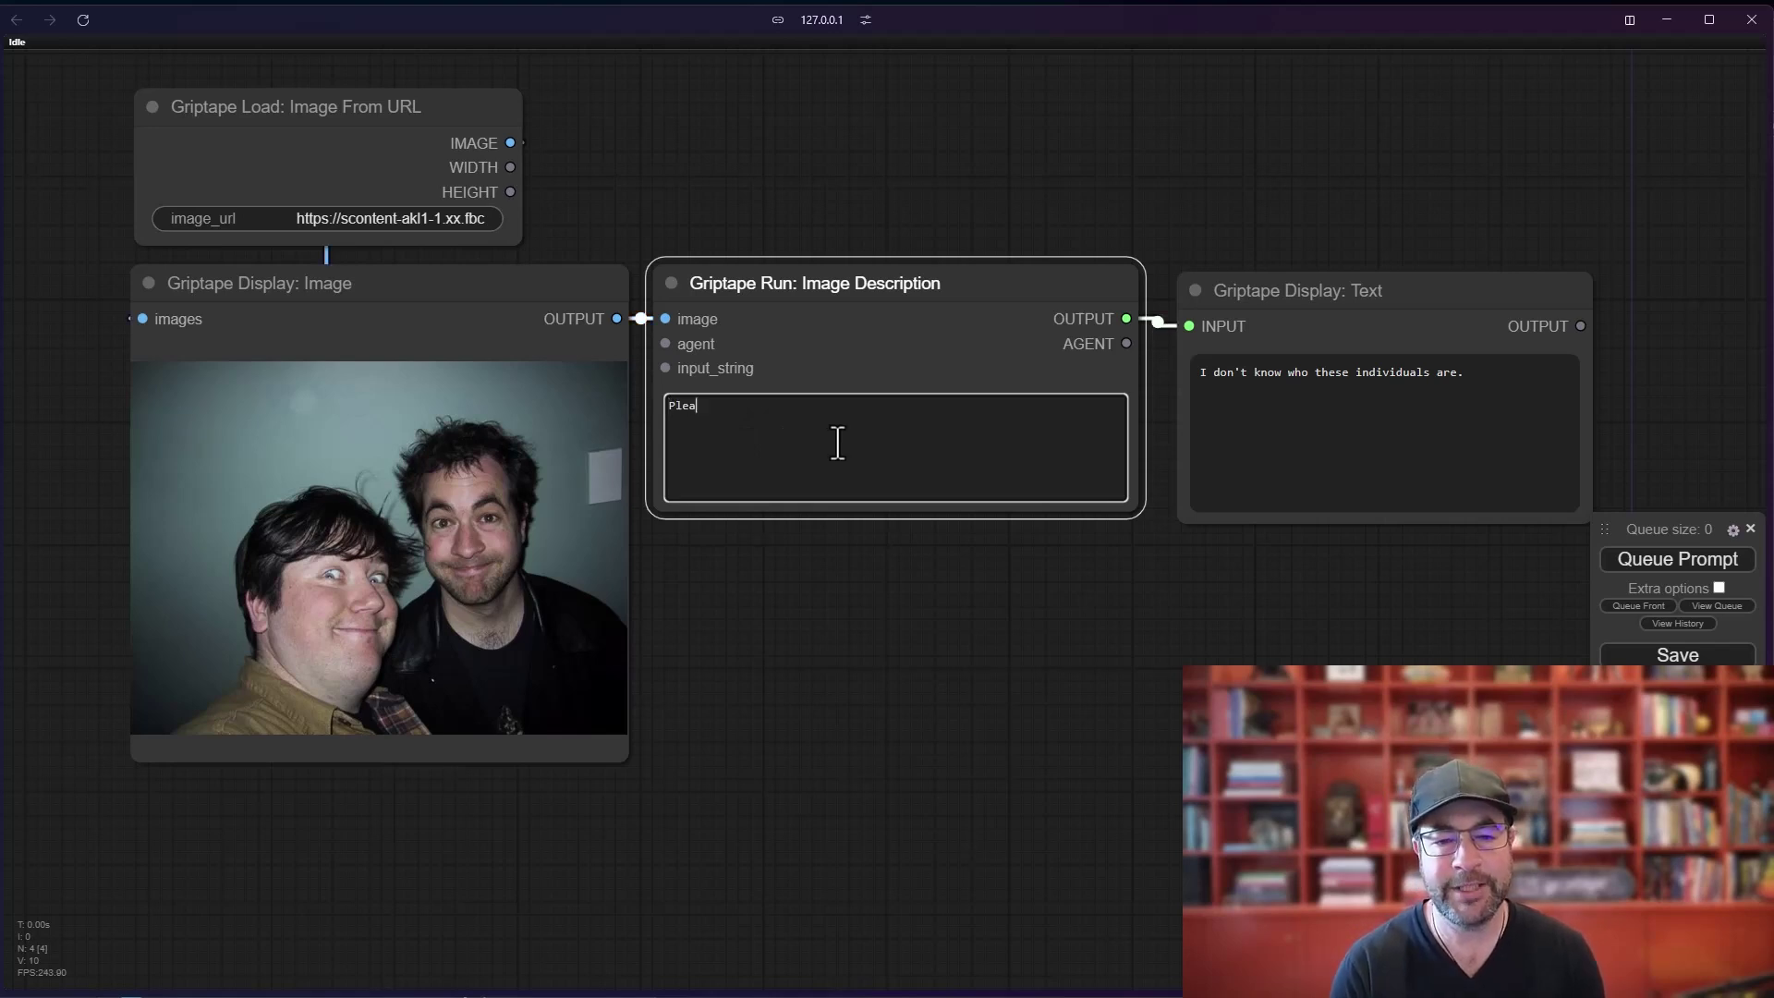
text(Please describe the expressions of these people.)
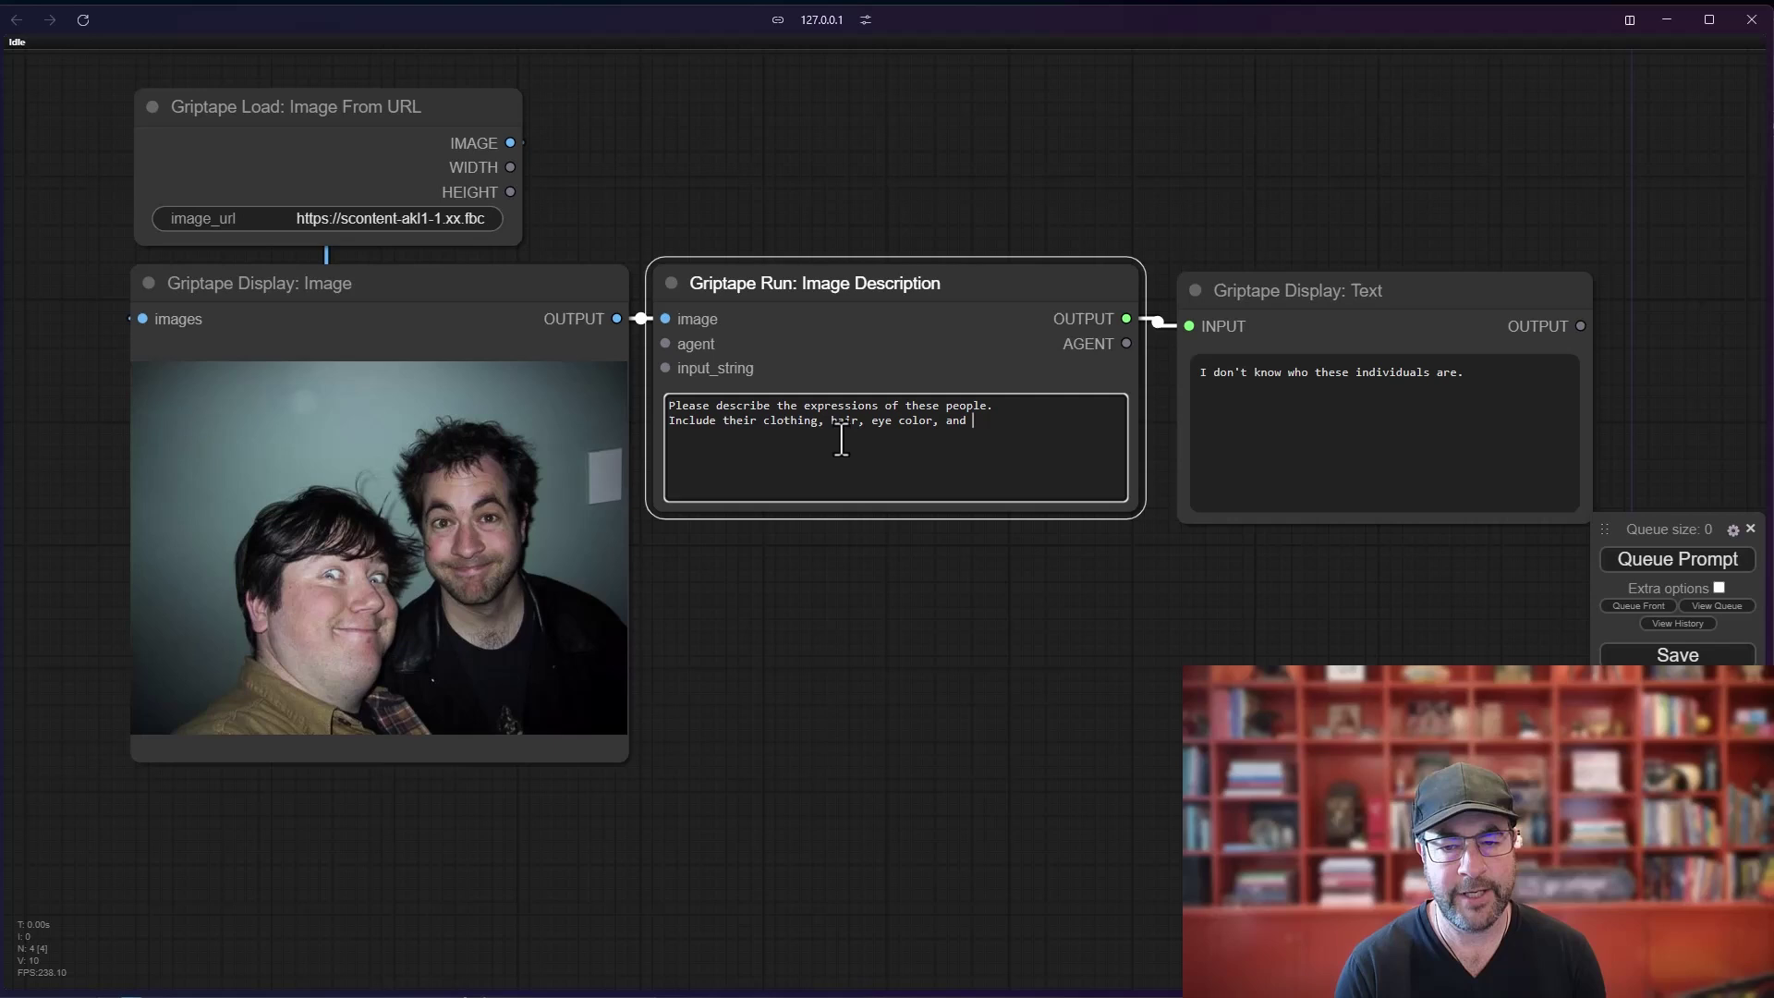
text(general de)
text(meanor.)
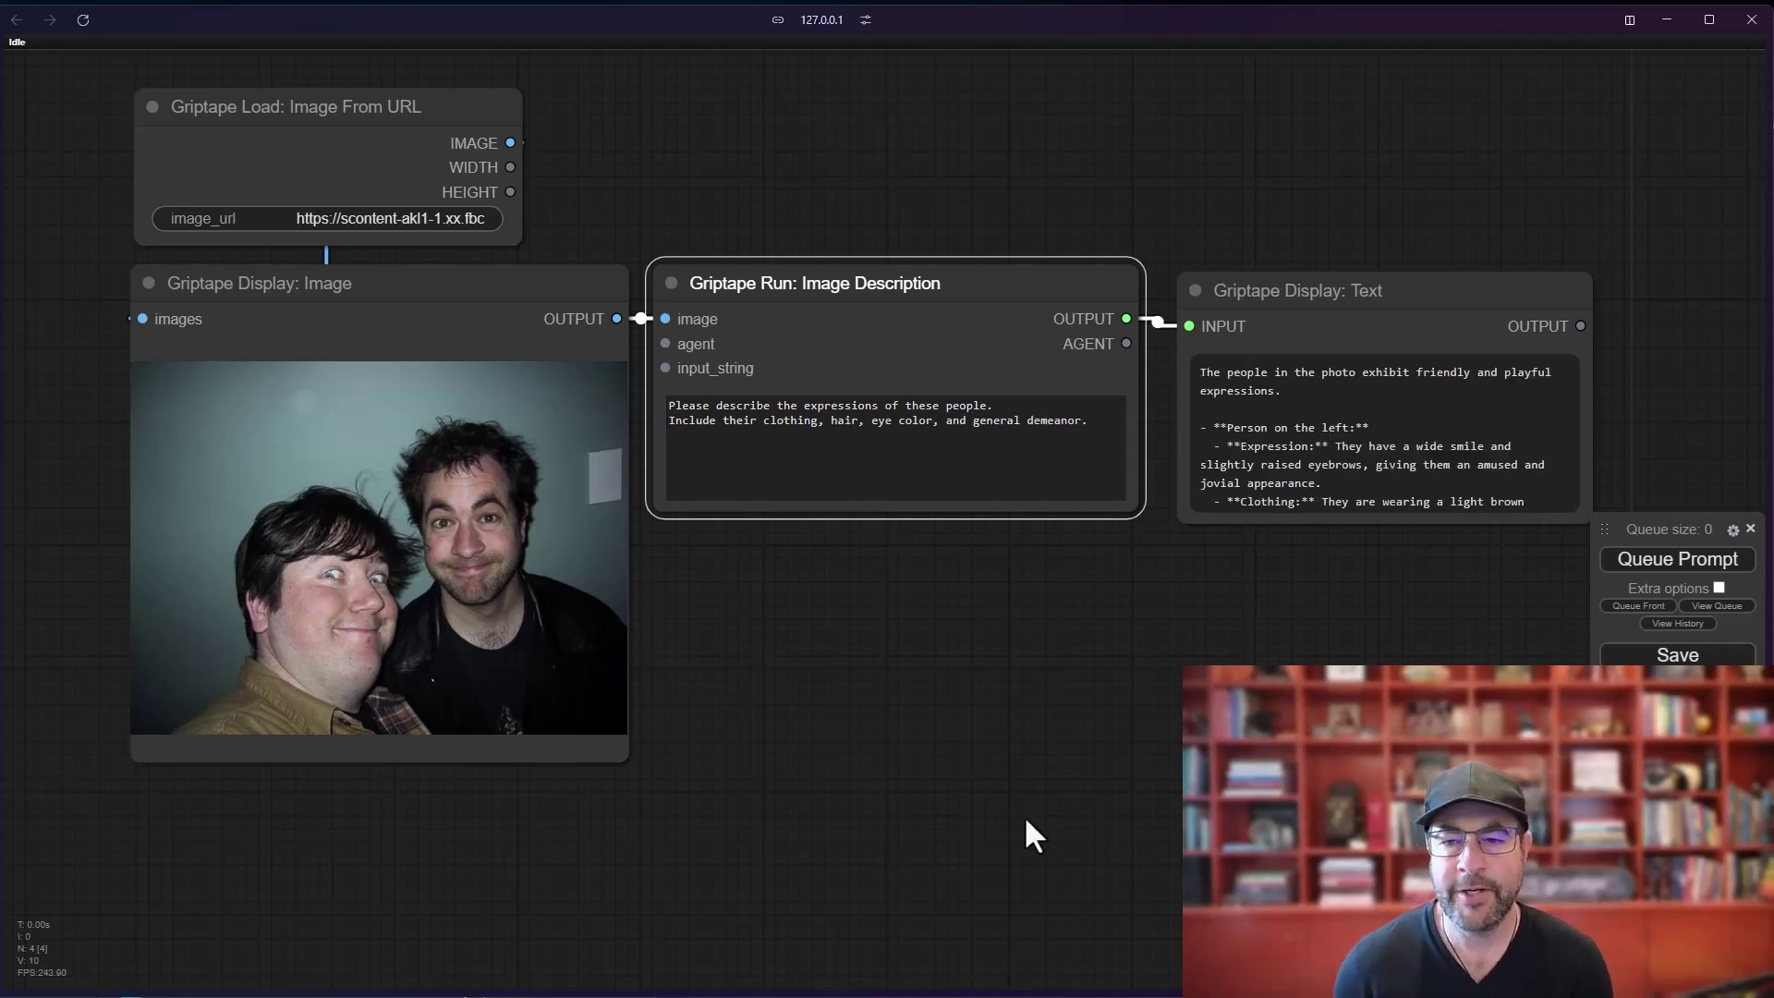
- Narrow the Image Description node, move the Display: Text node beside it and enlarge it to fit the whole description
drag(1146, 586, 1074, 558)
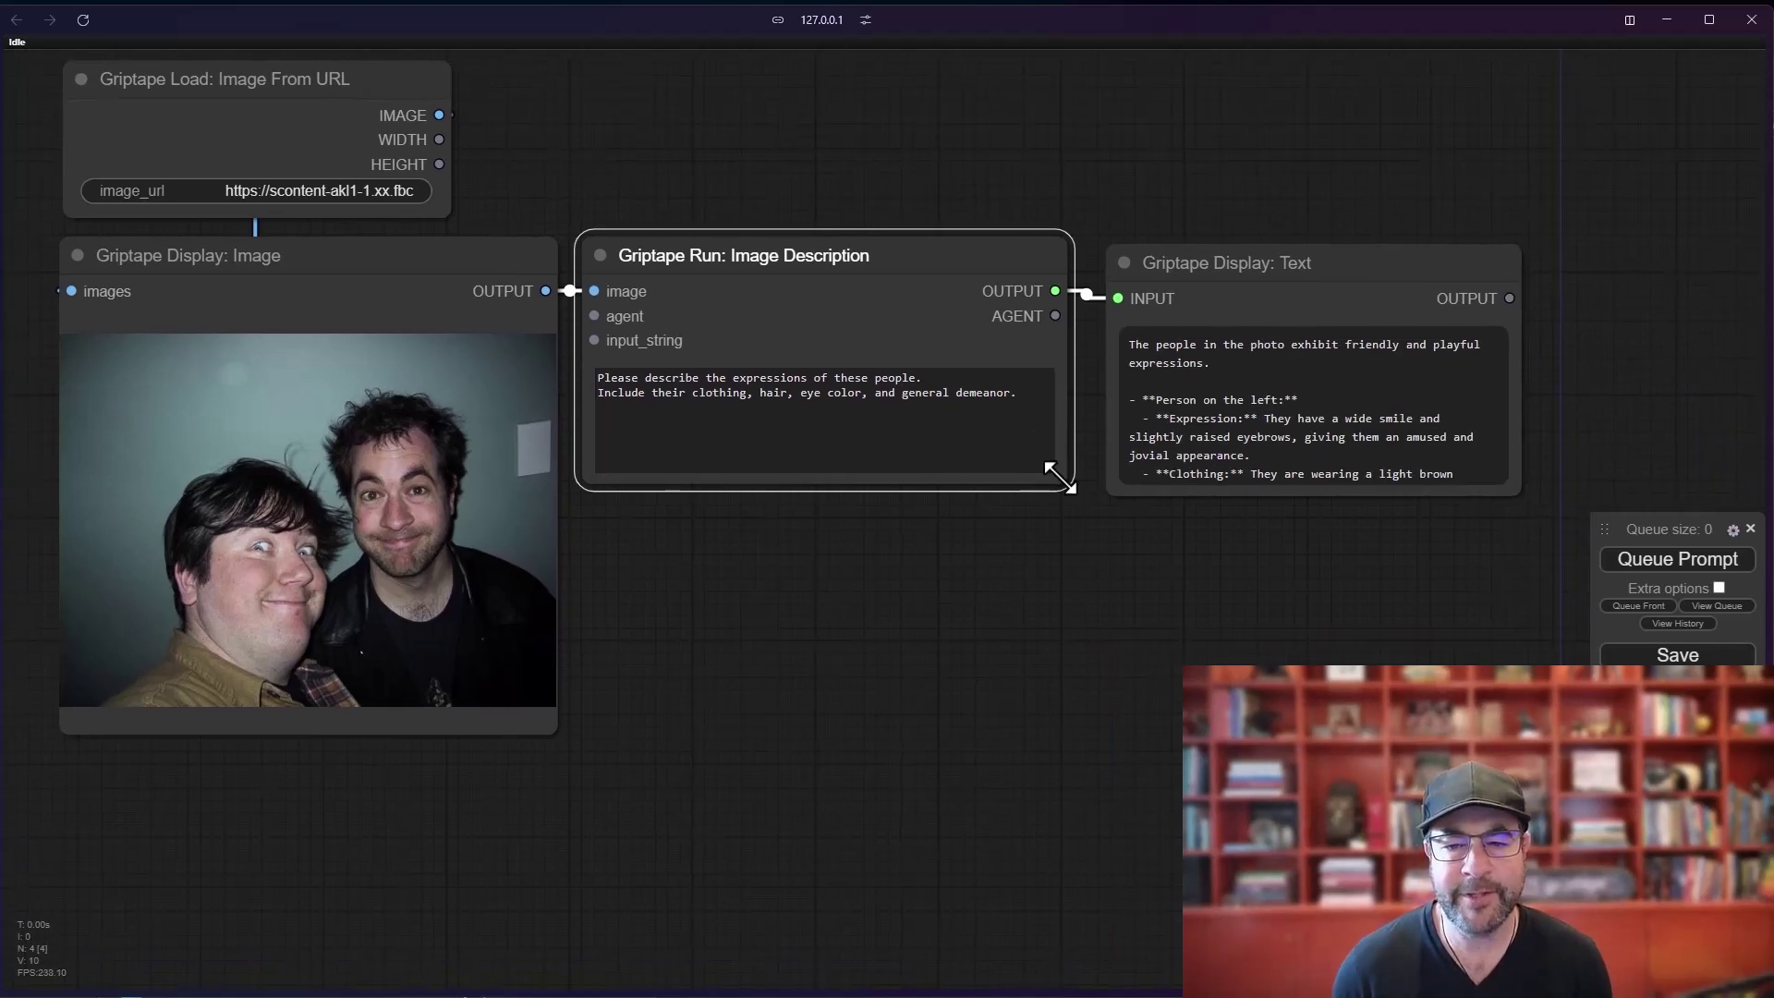
drag(1054, 473, 908, 496)
drag(1267, 280, 1090, 269)
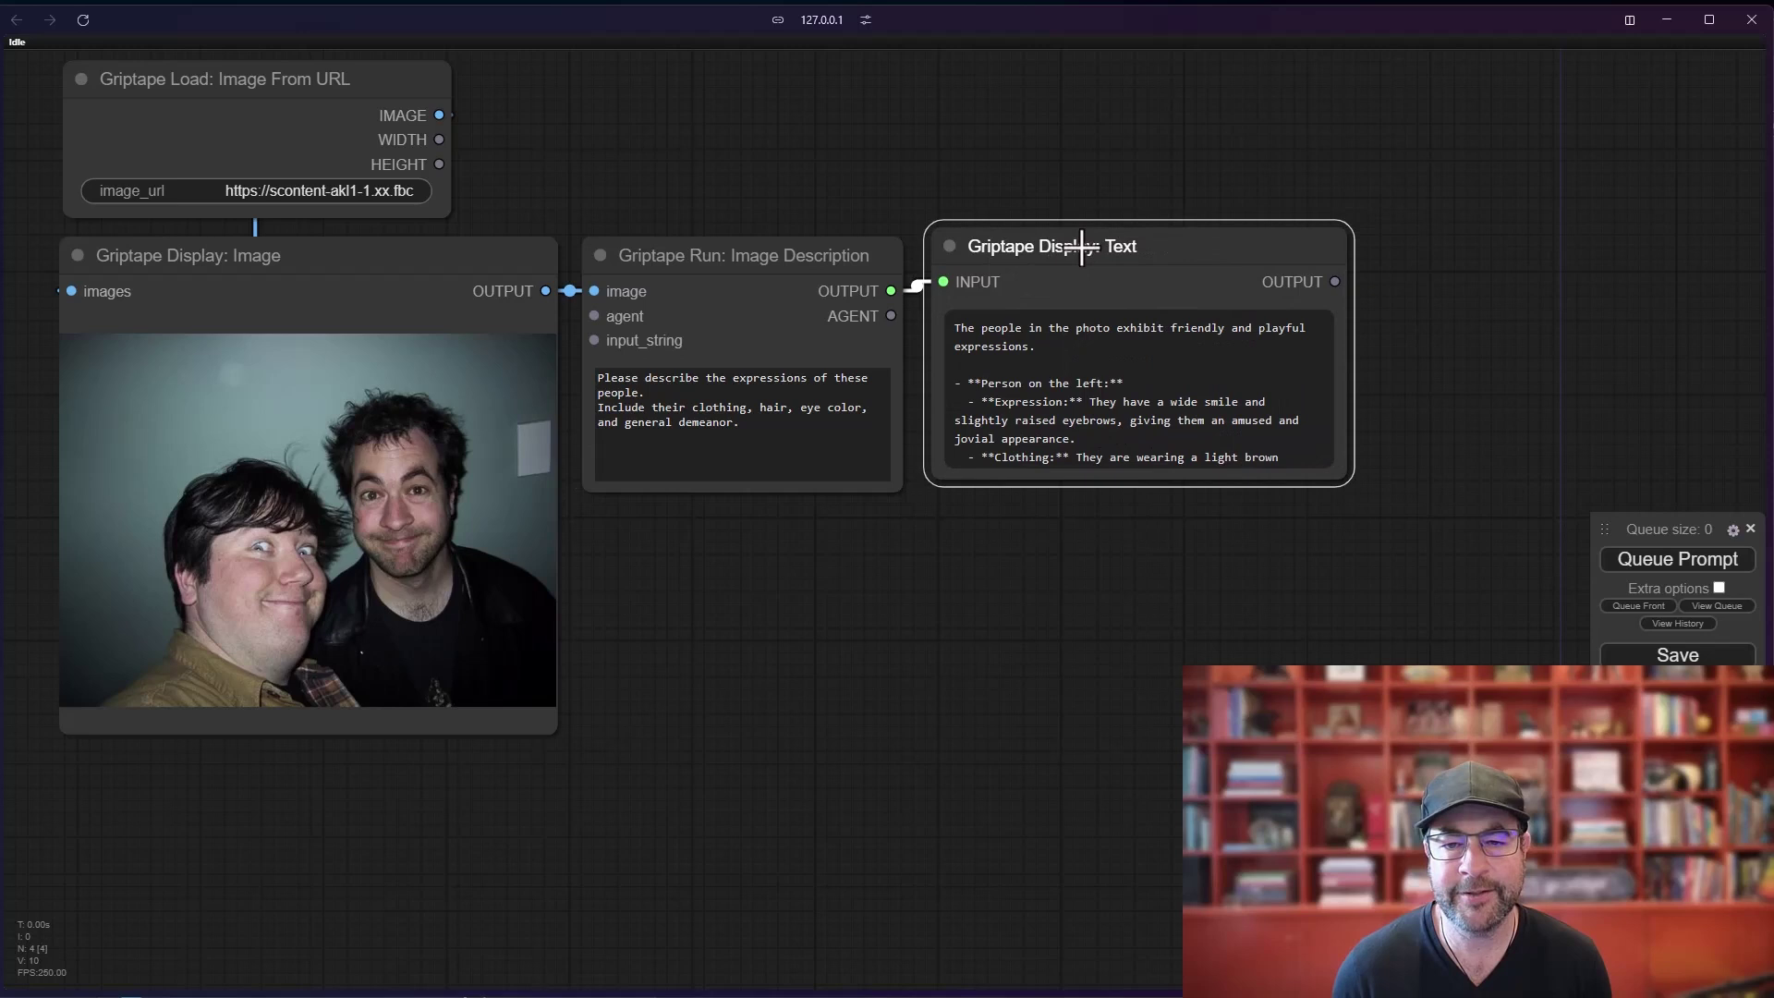
drag(1345, 479, 1755, 794)
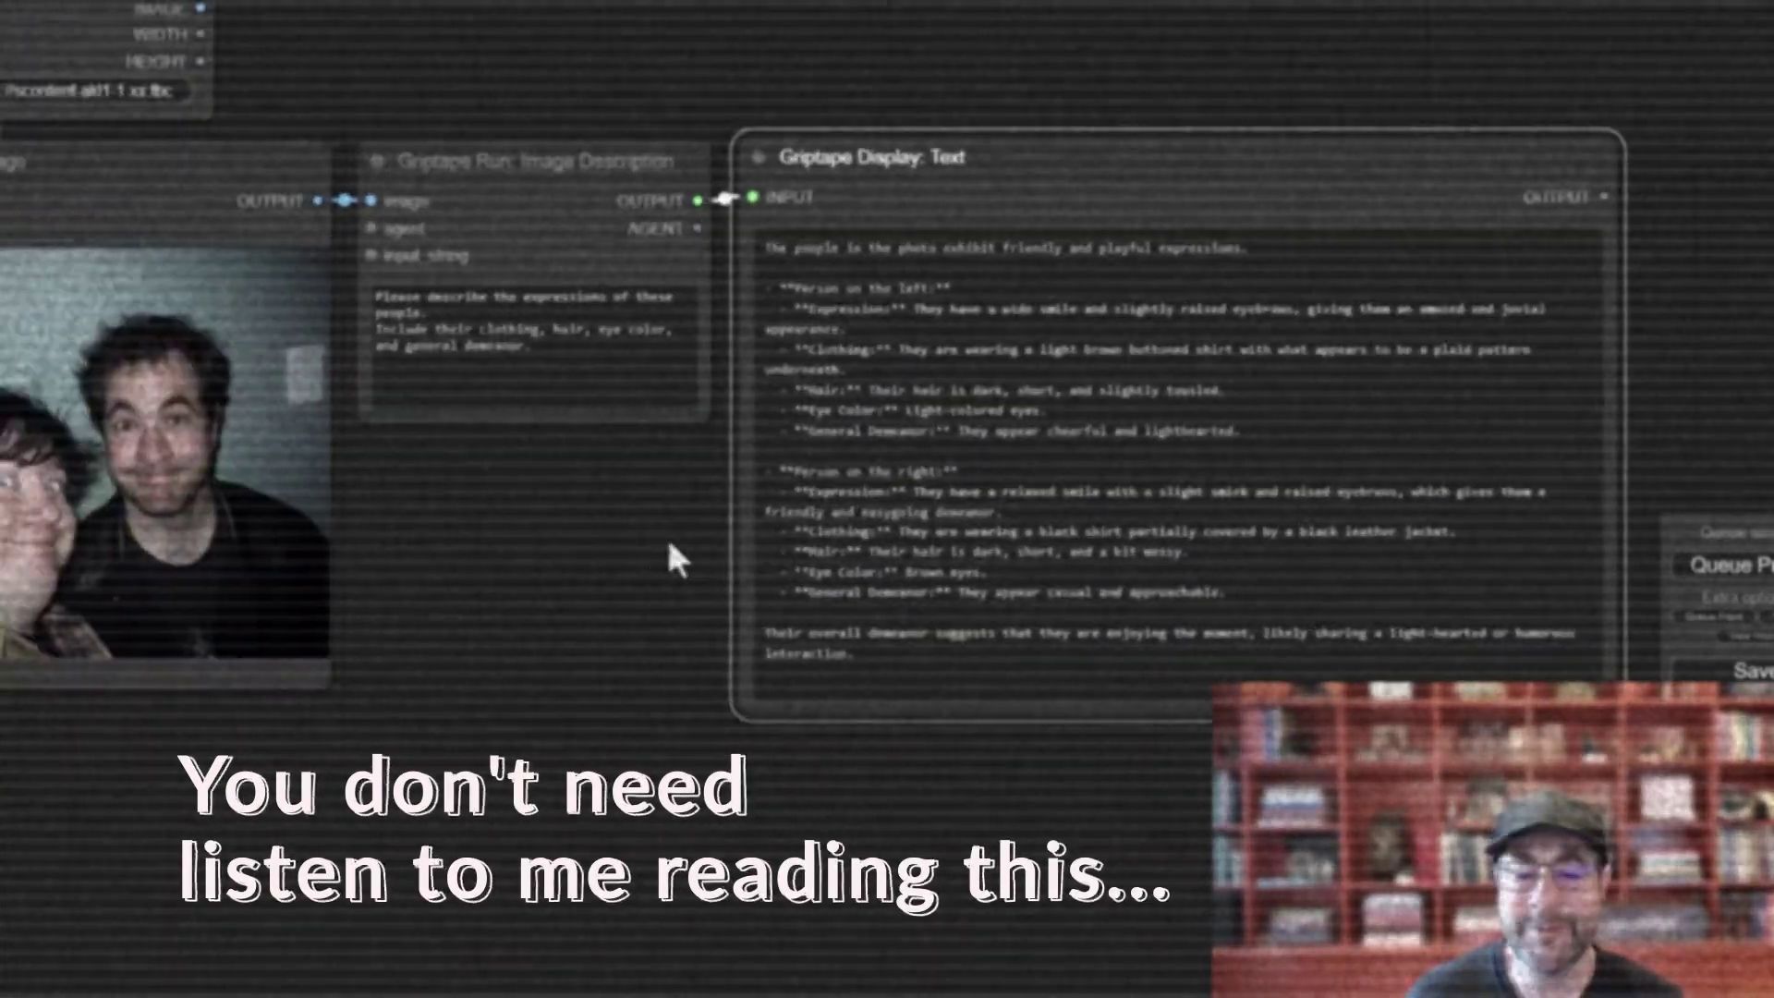
- Read the generated description up close and make the Display: Text node smaller
scroll(641, 591, up, 5)
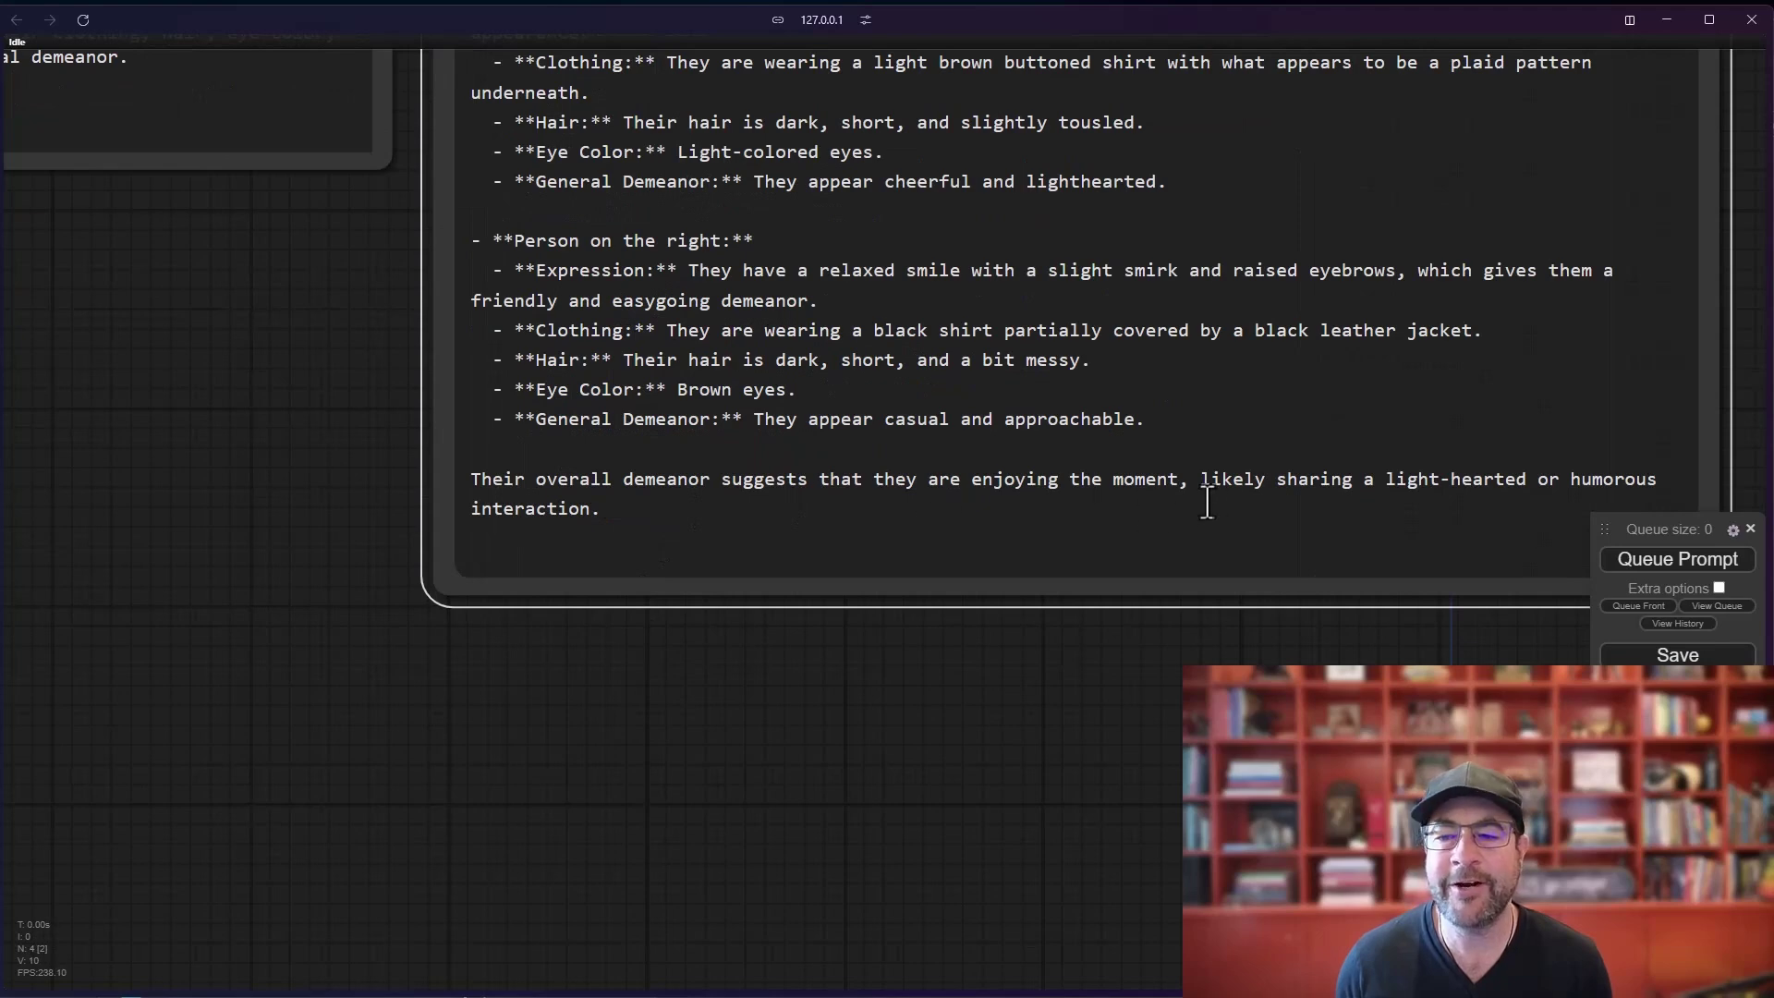
scroll(444, 681, down, 3)
scroll(784, 693, down, 3)
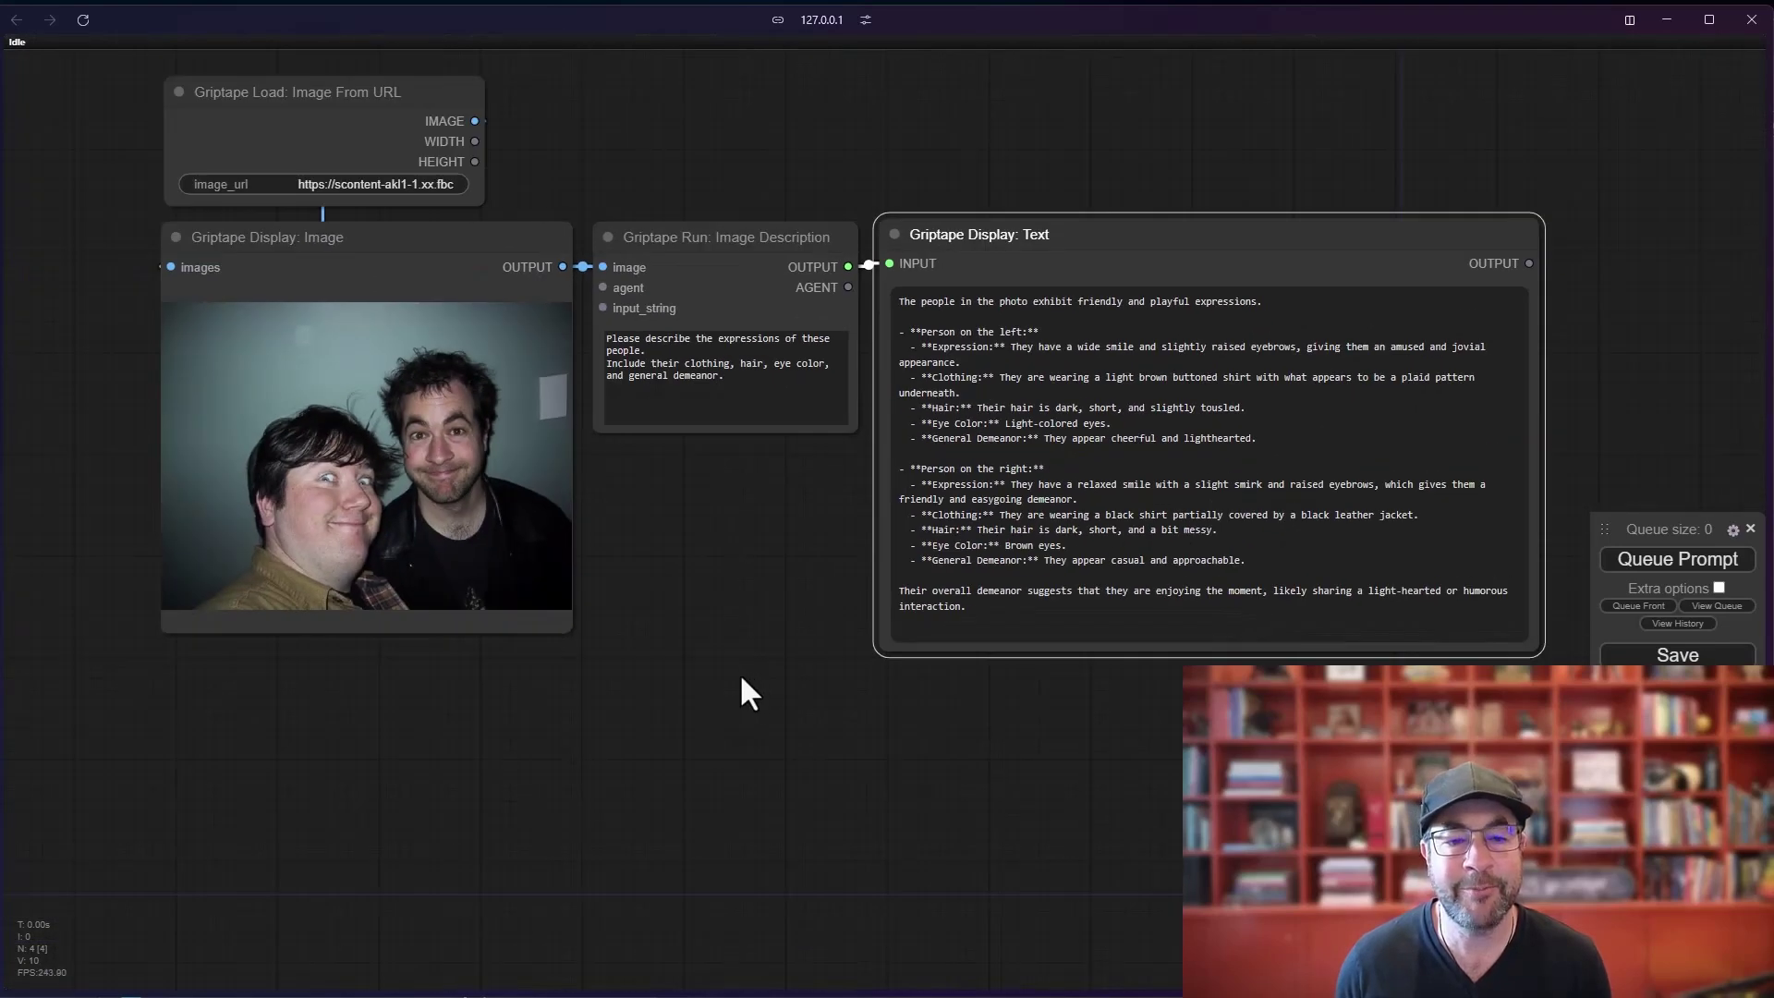
drag(741, 679, 733, 686)
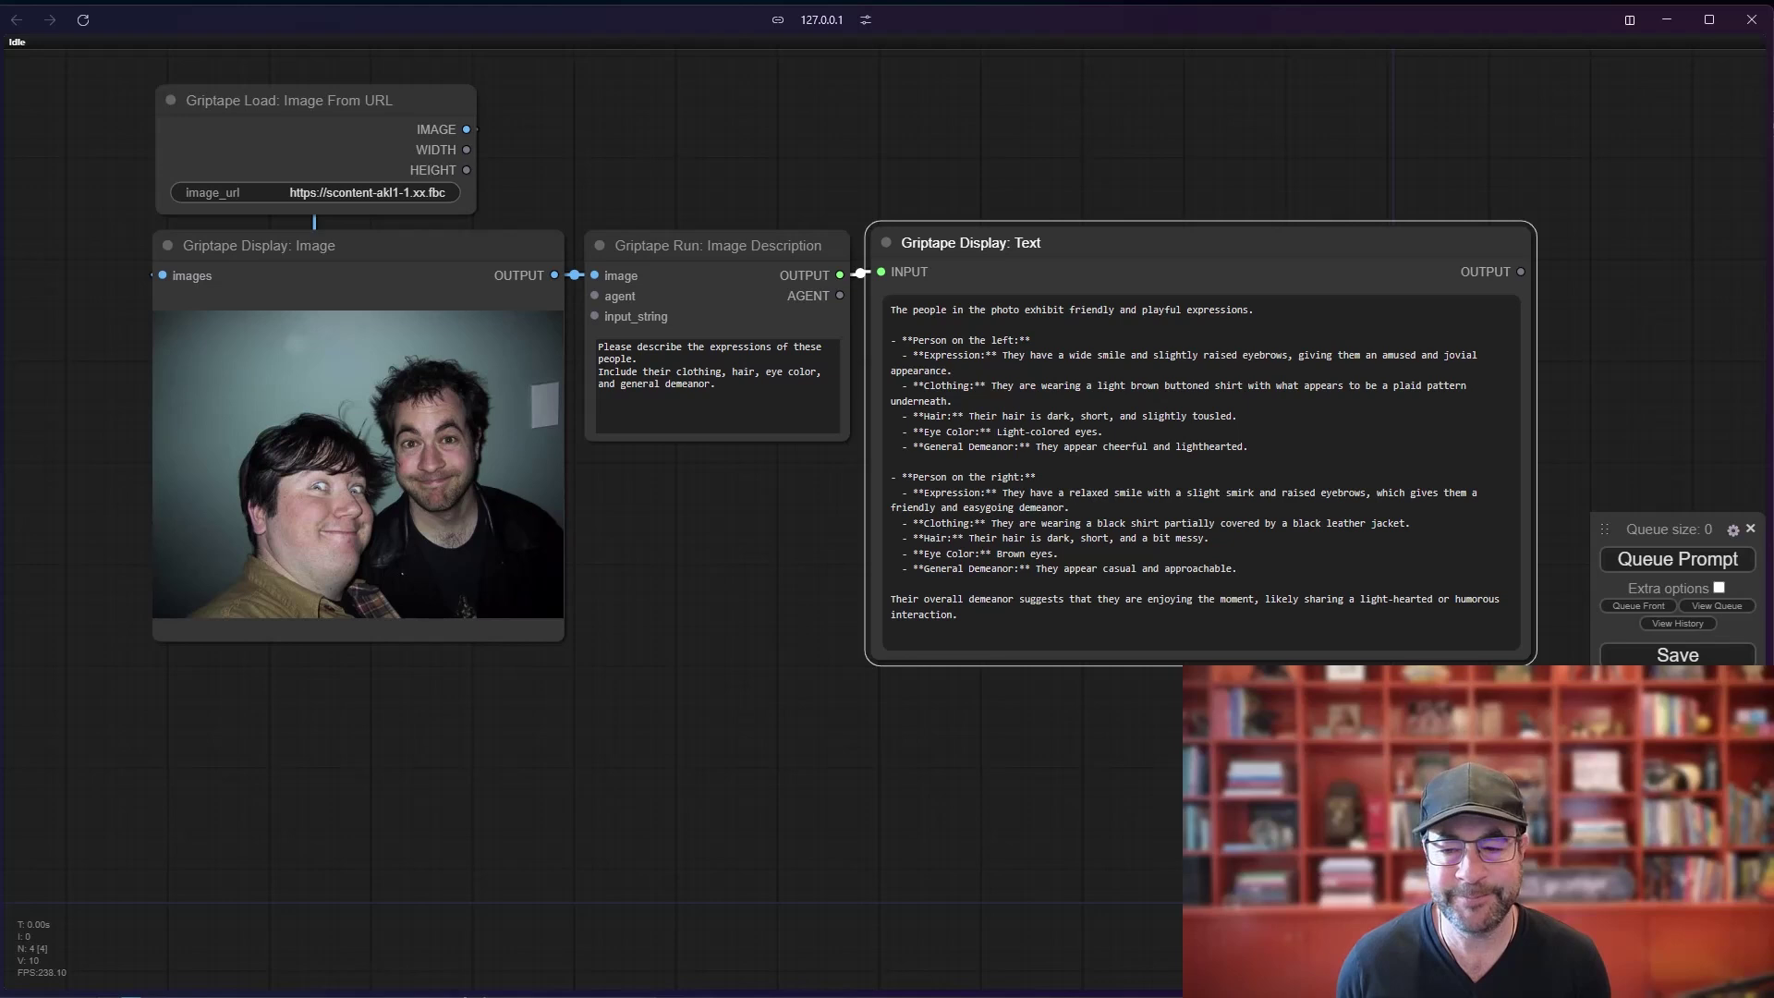
drag(1520, 652, 1391, 580)
drag(729, 616, 786, 630)
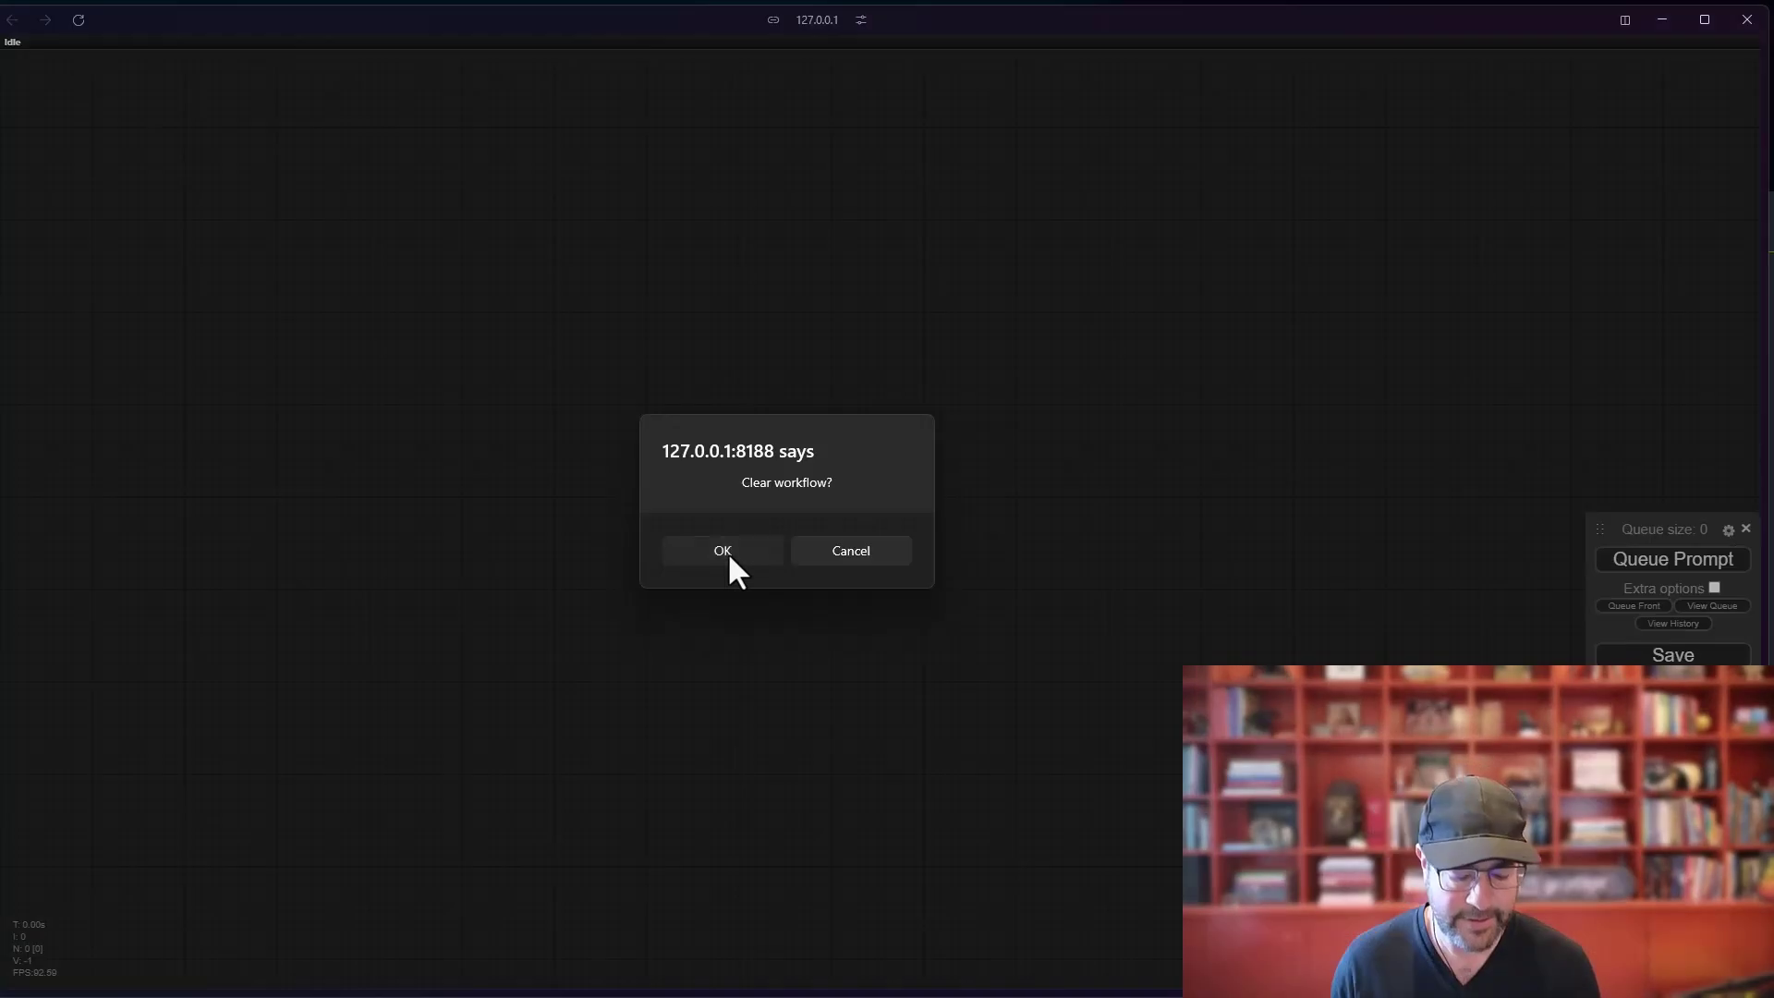
click(725, 551)
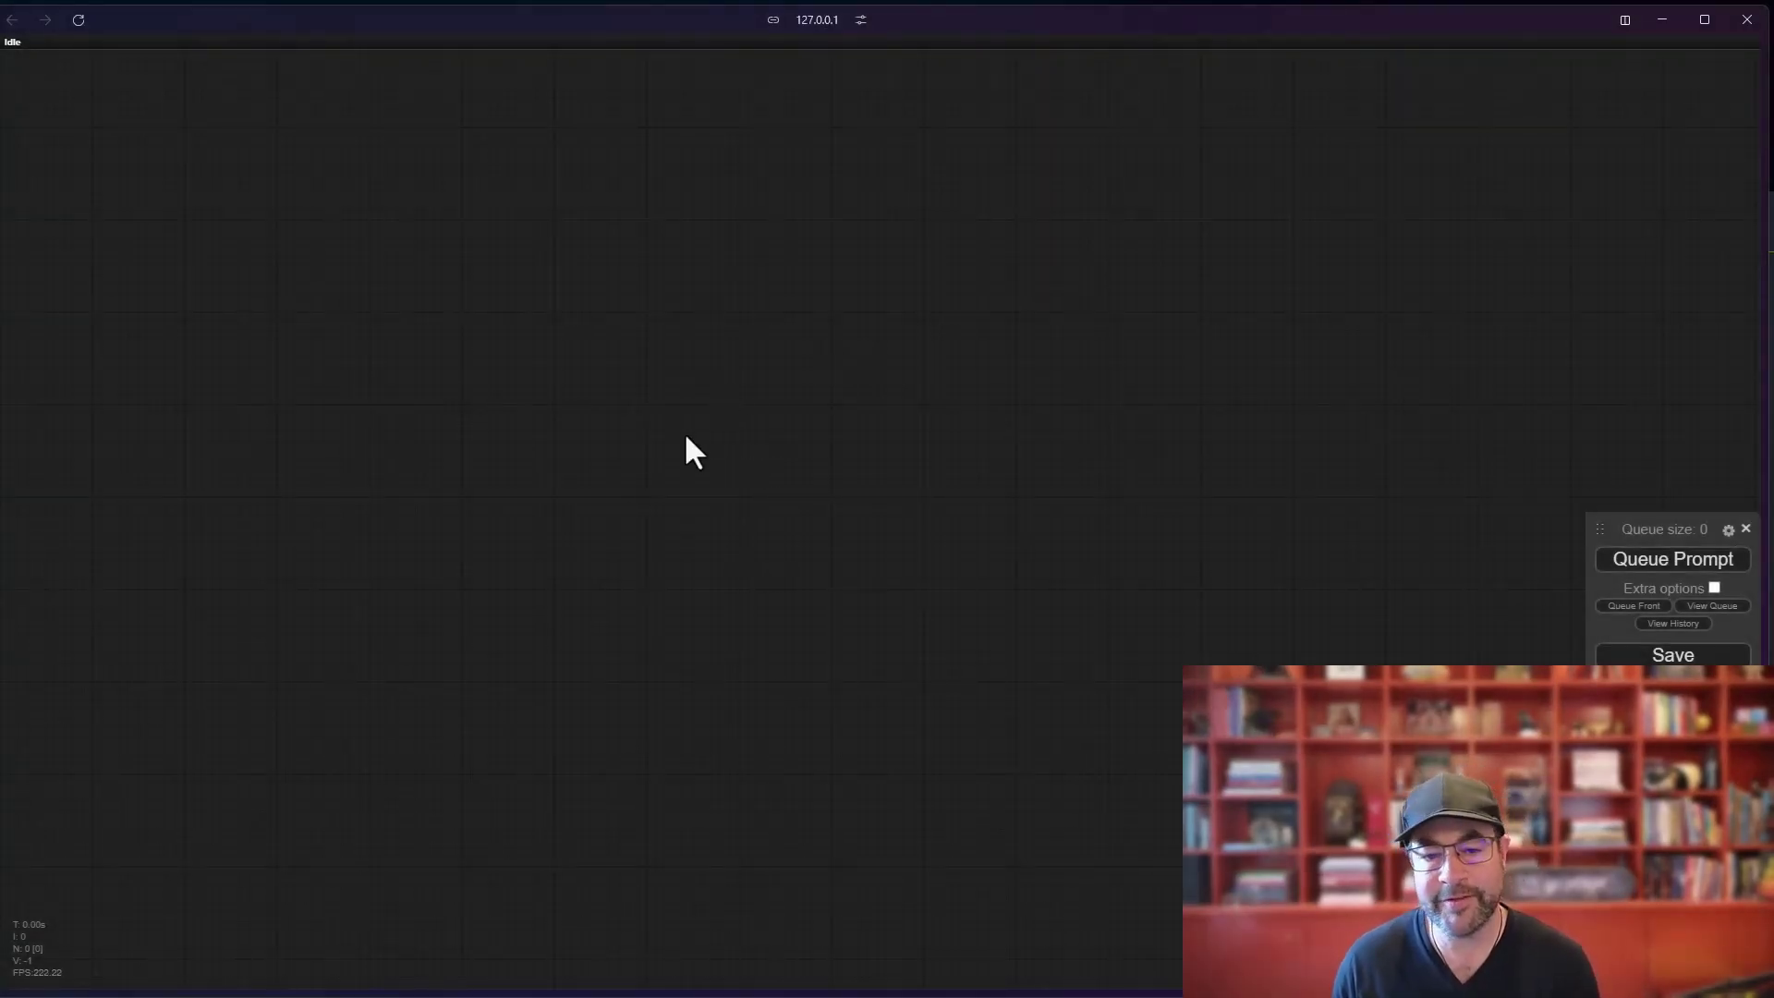
- Add a Load Image node to the empty canvas
double_click(562, 402)
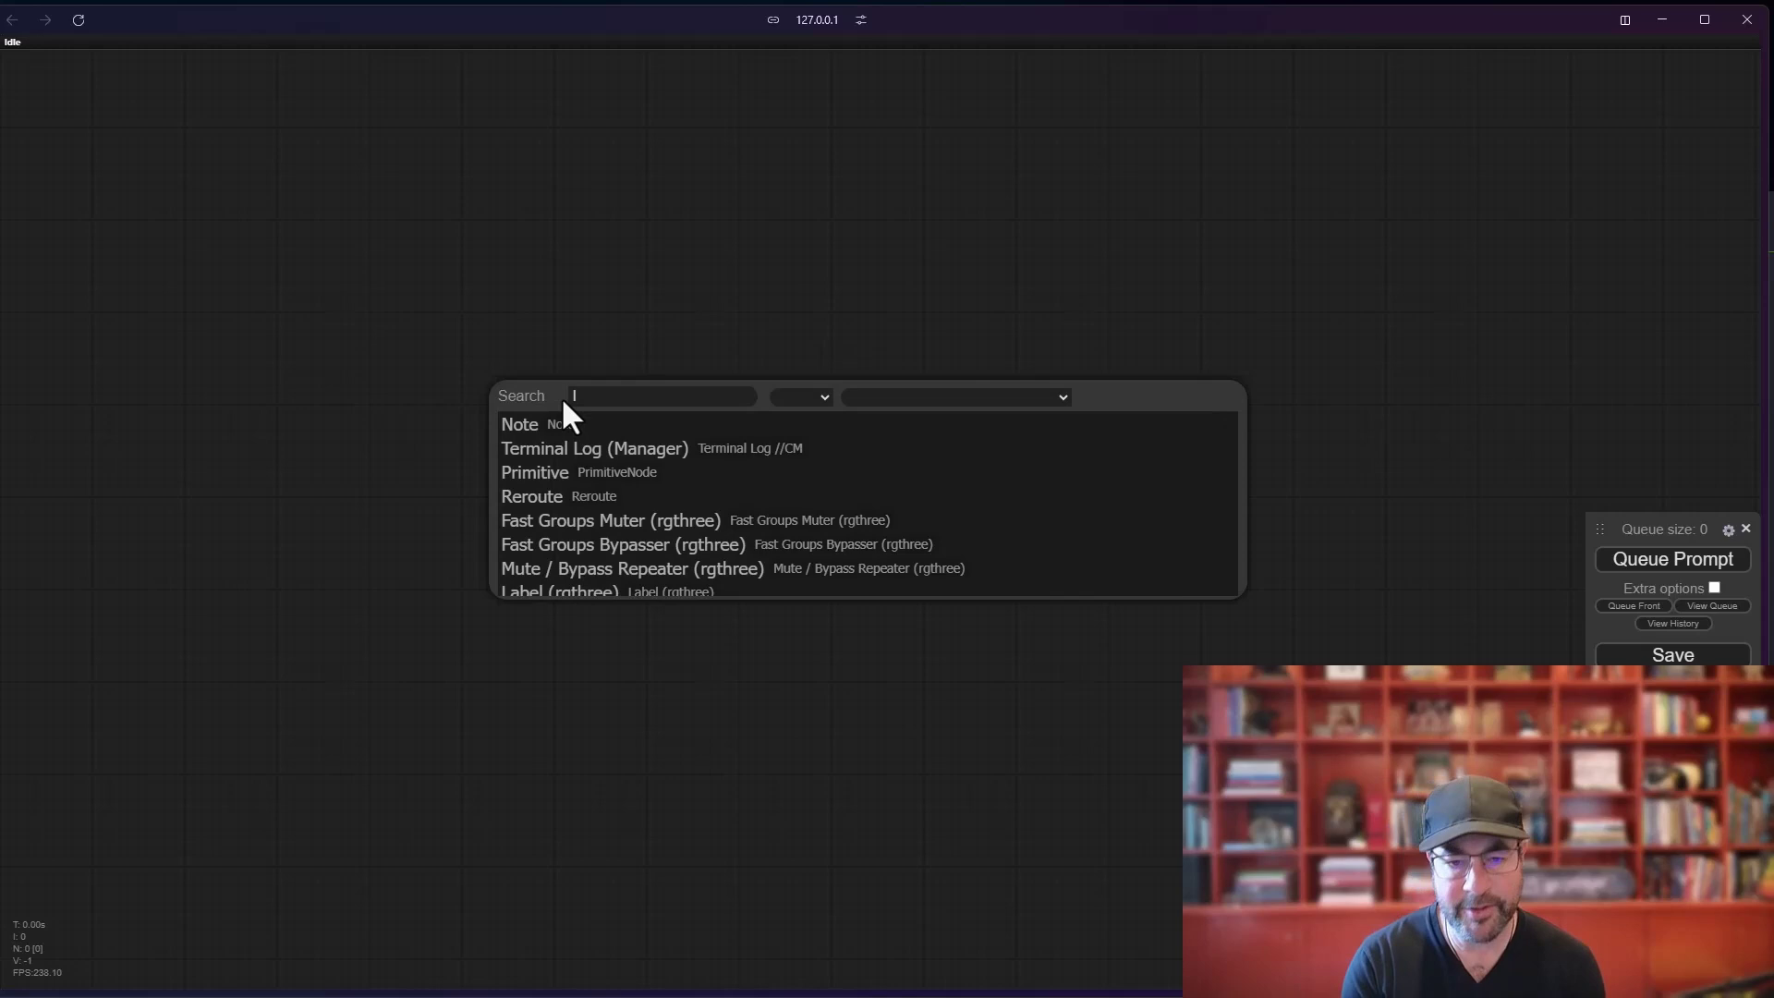
text(li)
key(BackSpace)
key(BackSpace)
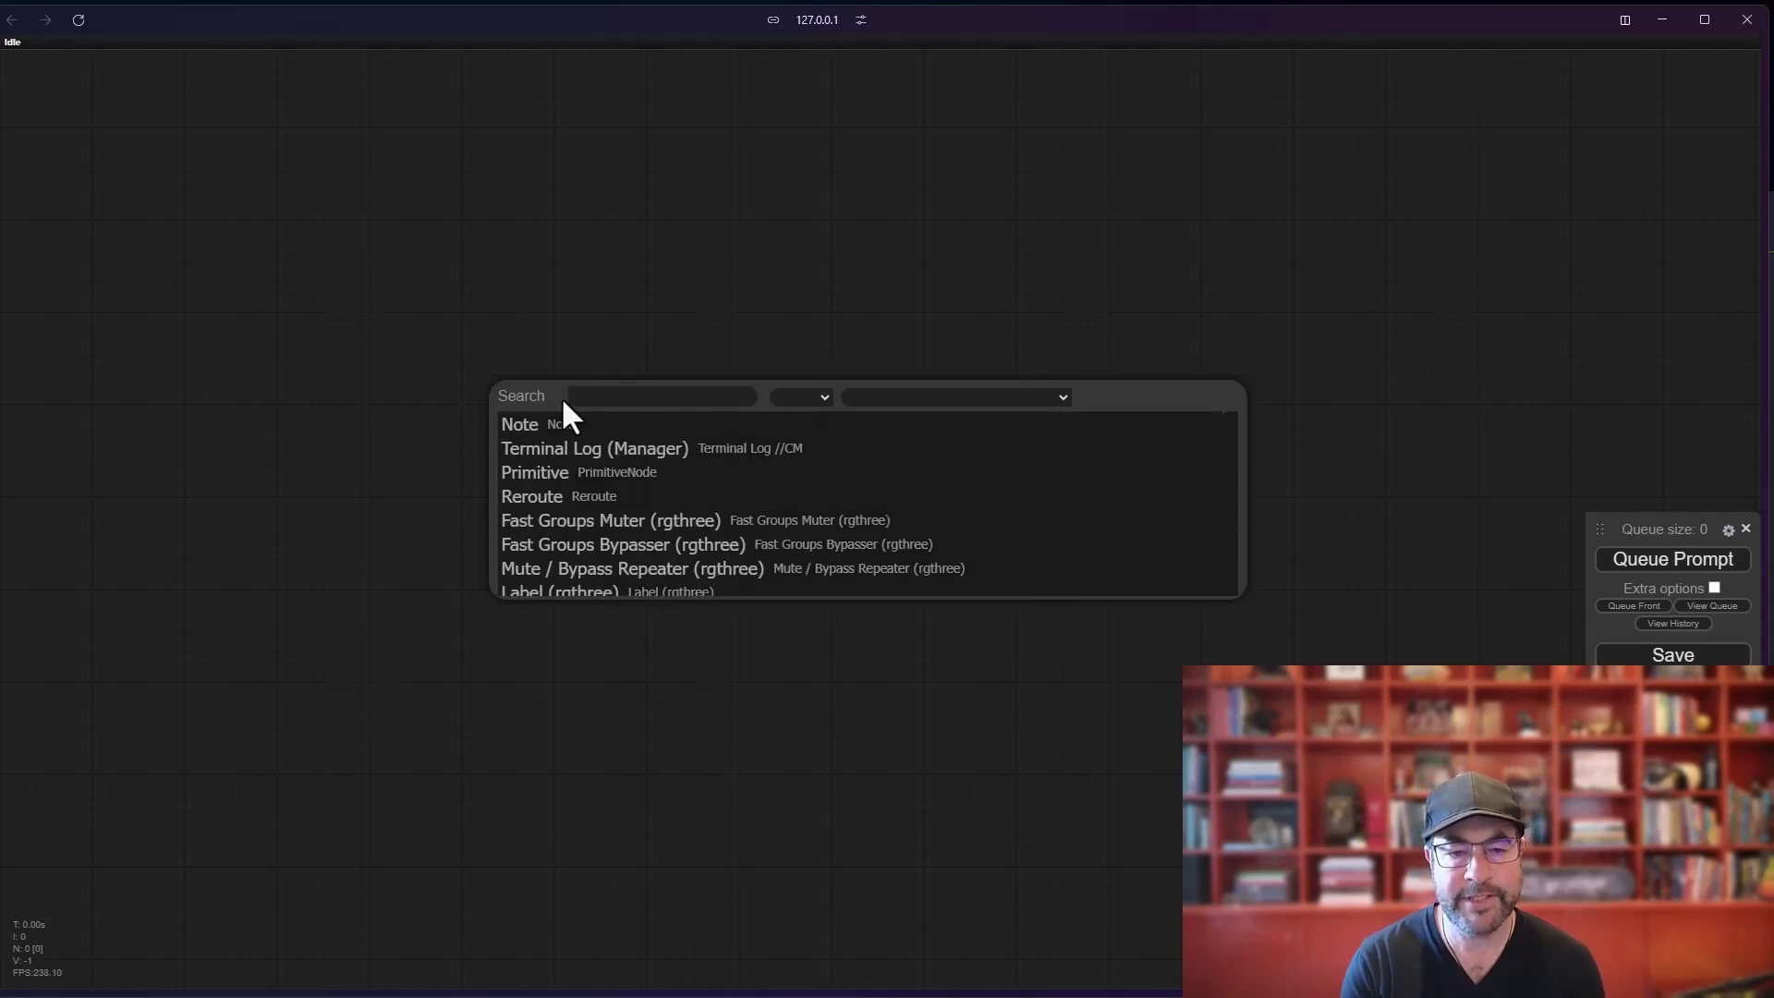
text(load im)
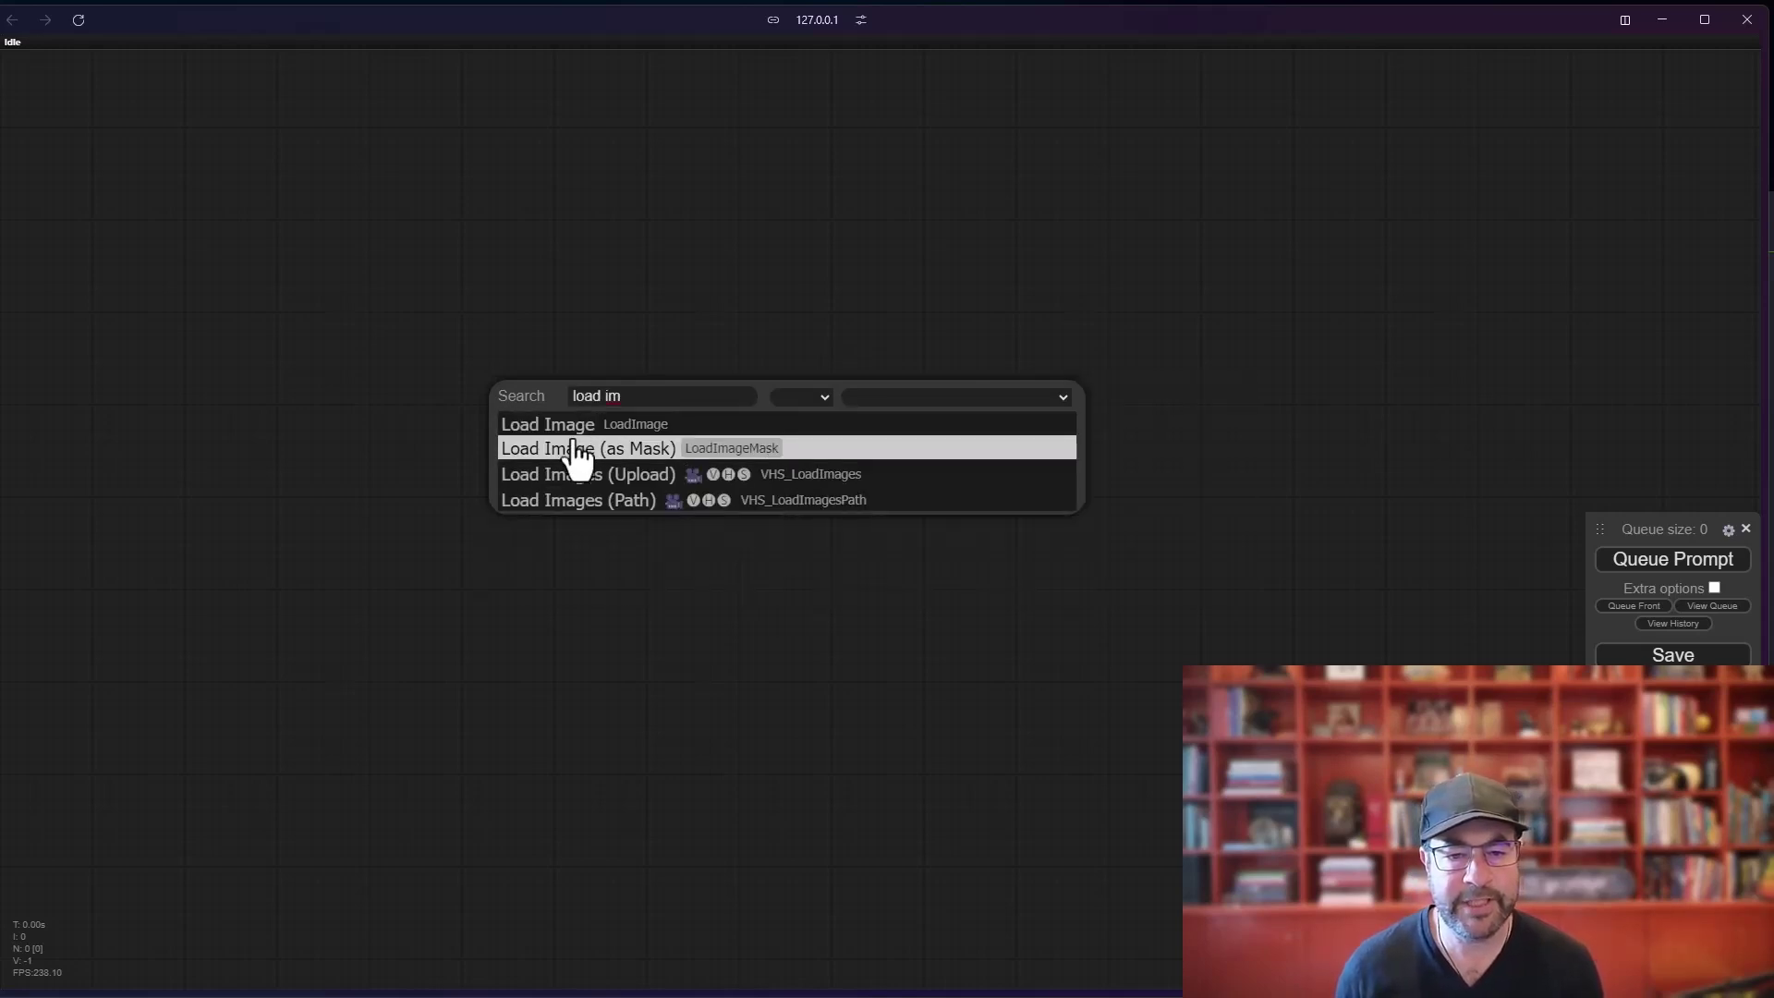
click(621, 430)
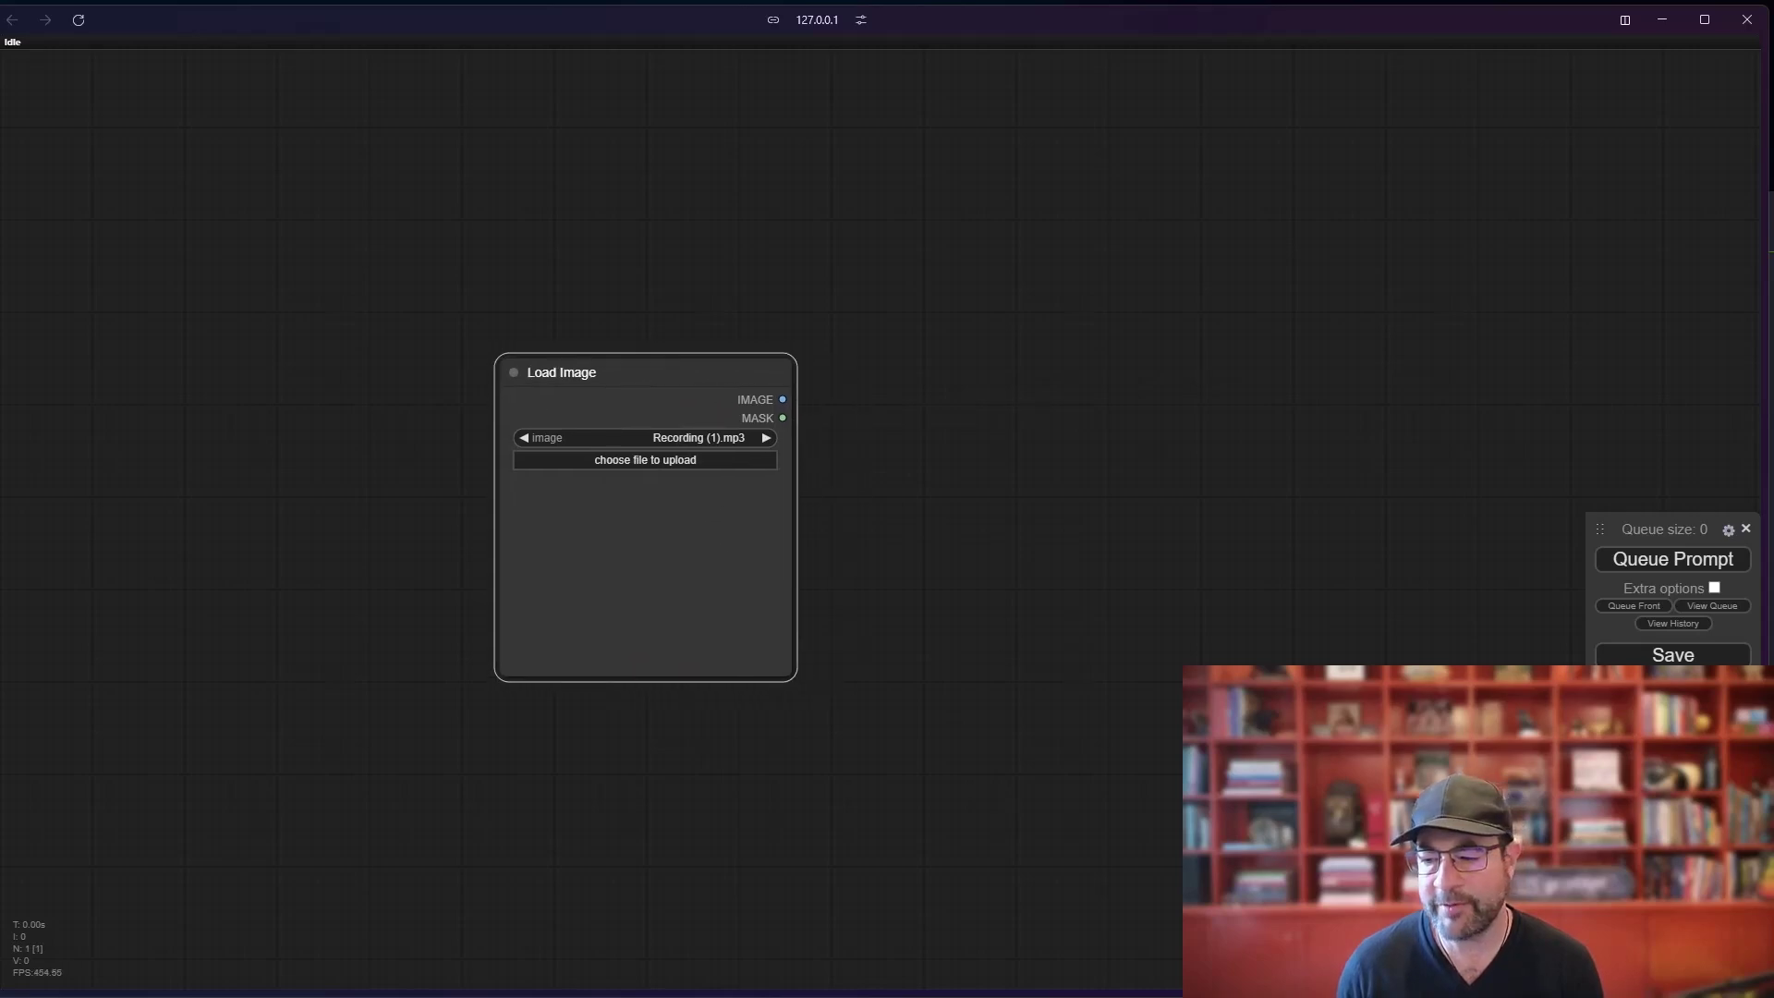
- Load env (2).jpg into the Load Image node, then enlarge and reposition the node for a bigger preview
drag(768, 674, 831, 663)
scroll(785, 688, up, 3)
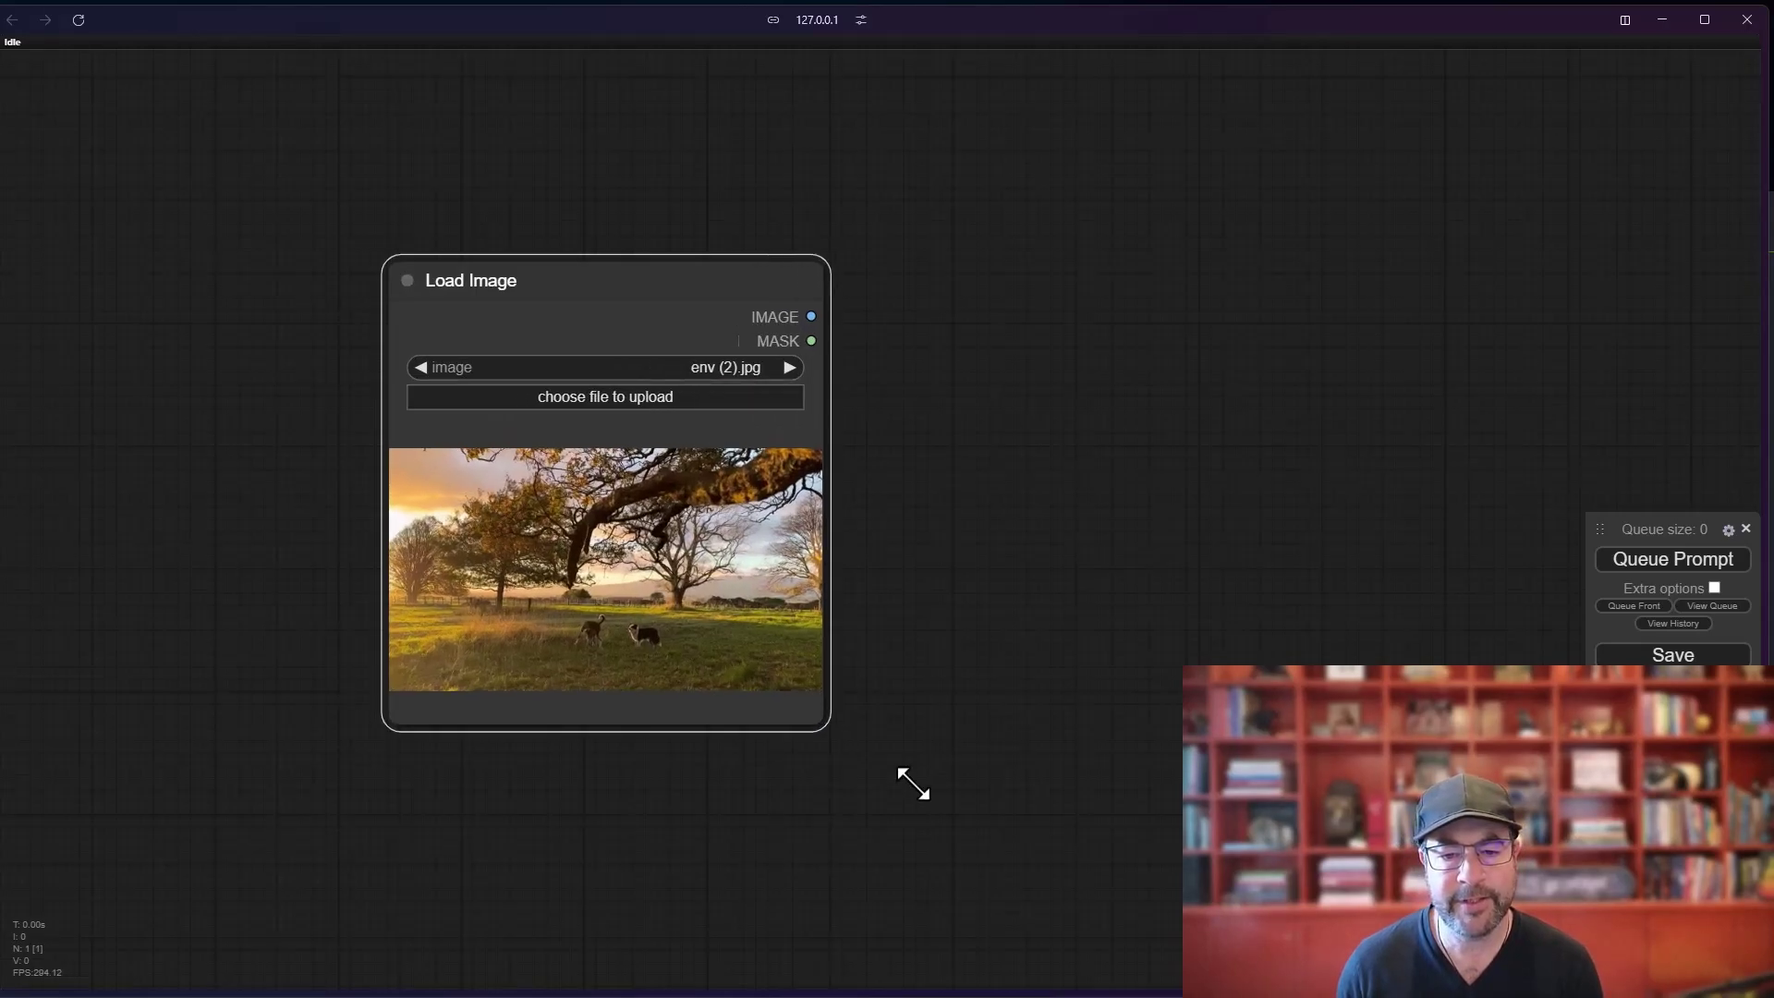
drag(913, 784, 1062, 837)
drag(642, 286, 419, 244)
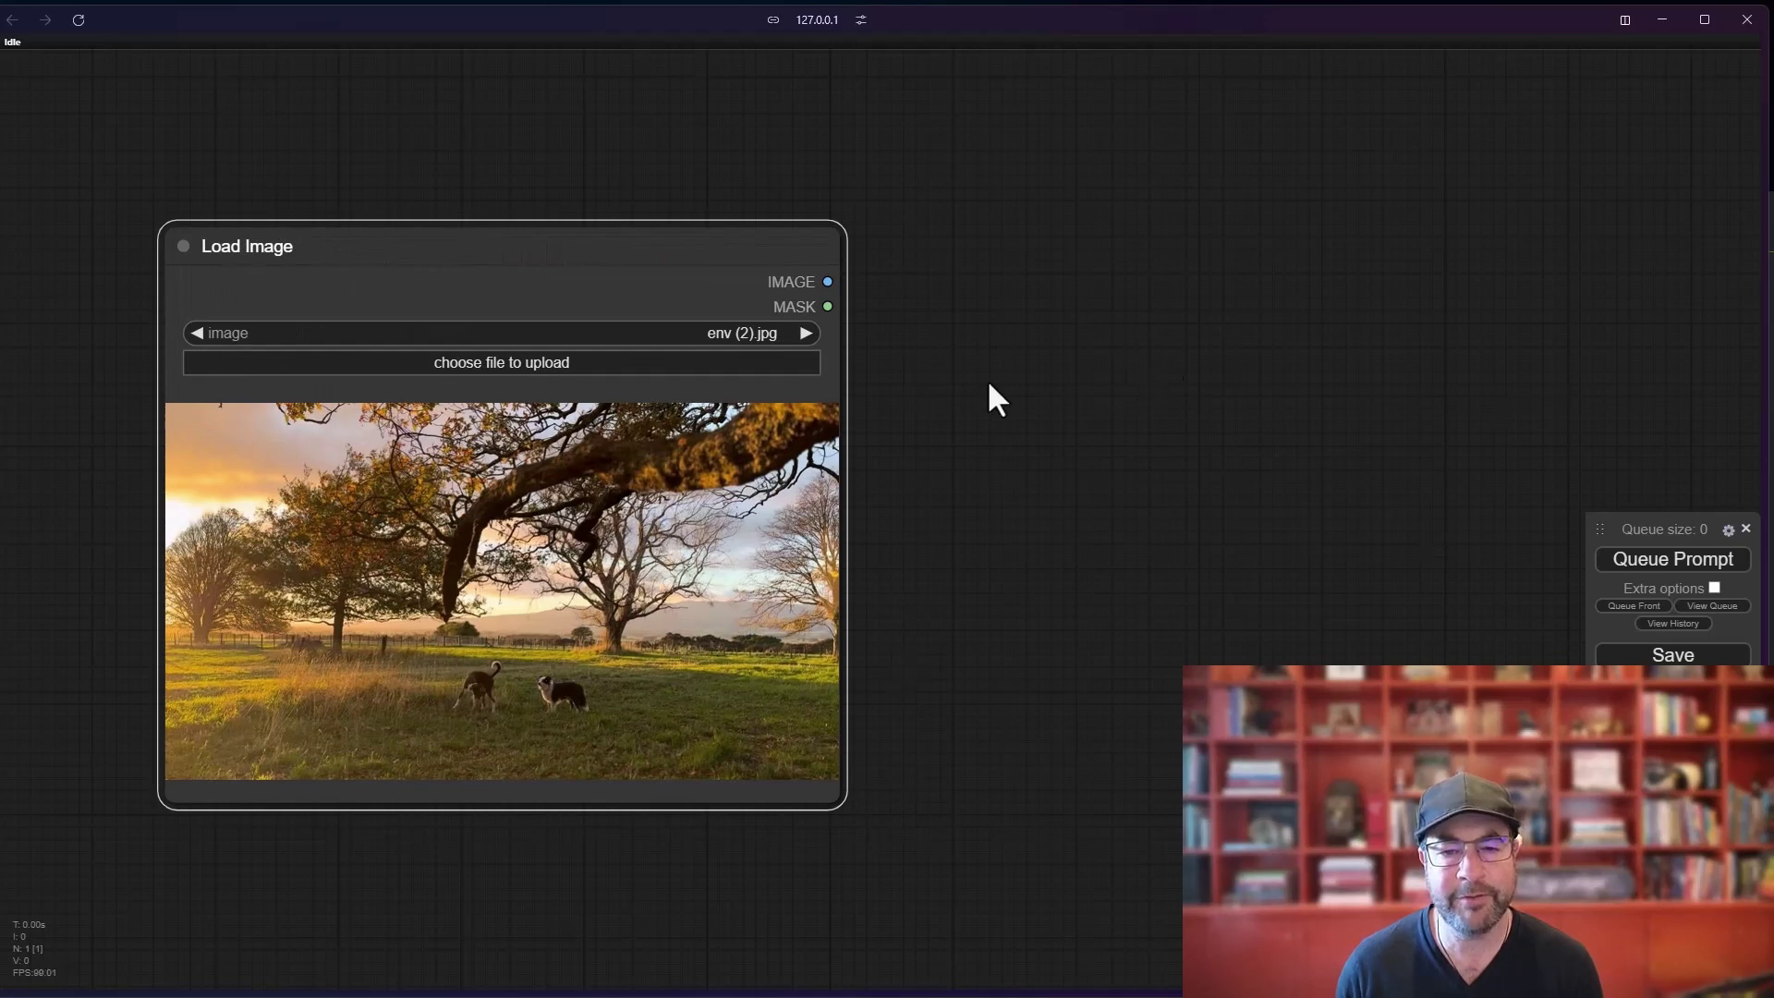
- Add a Griptape Run: Image Description node beside Load Image and connect the IMAGE output to its image input
scroll(986, 379, down, 2)
drag(996, 408, 719, 331)
double_click(726, 319)
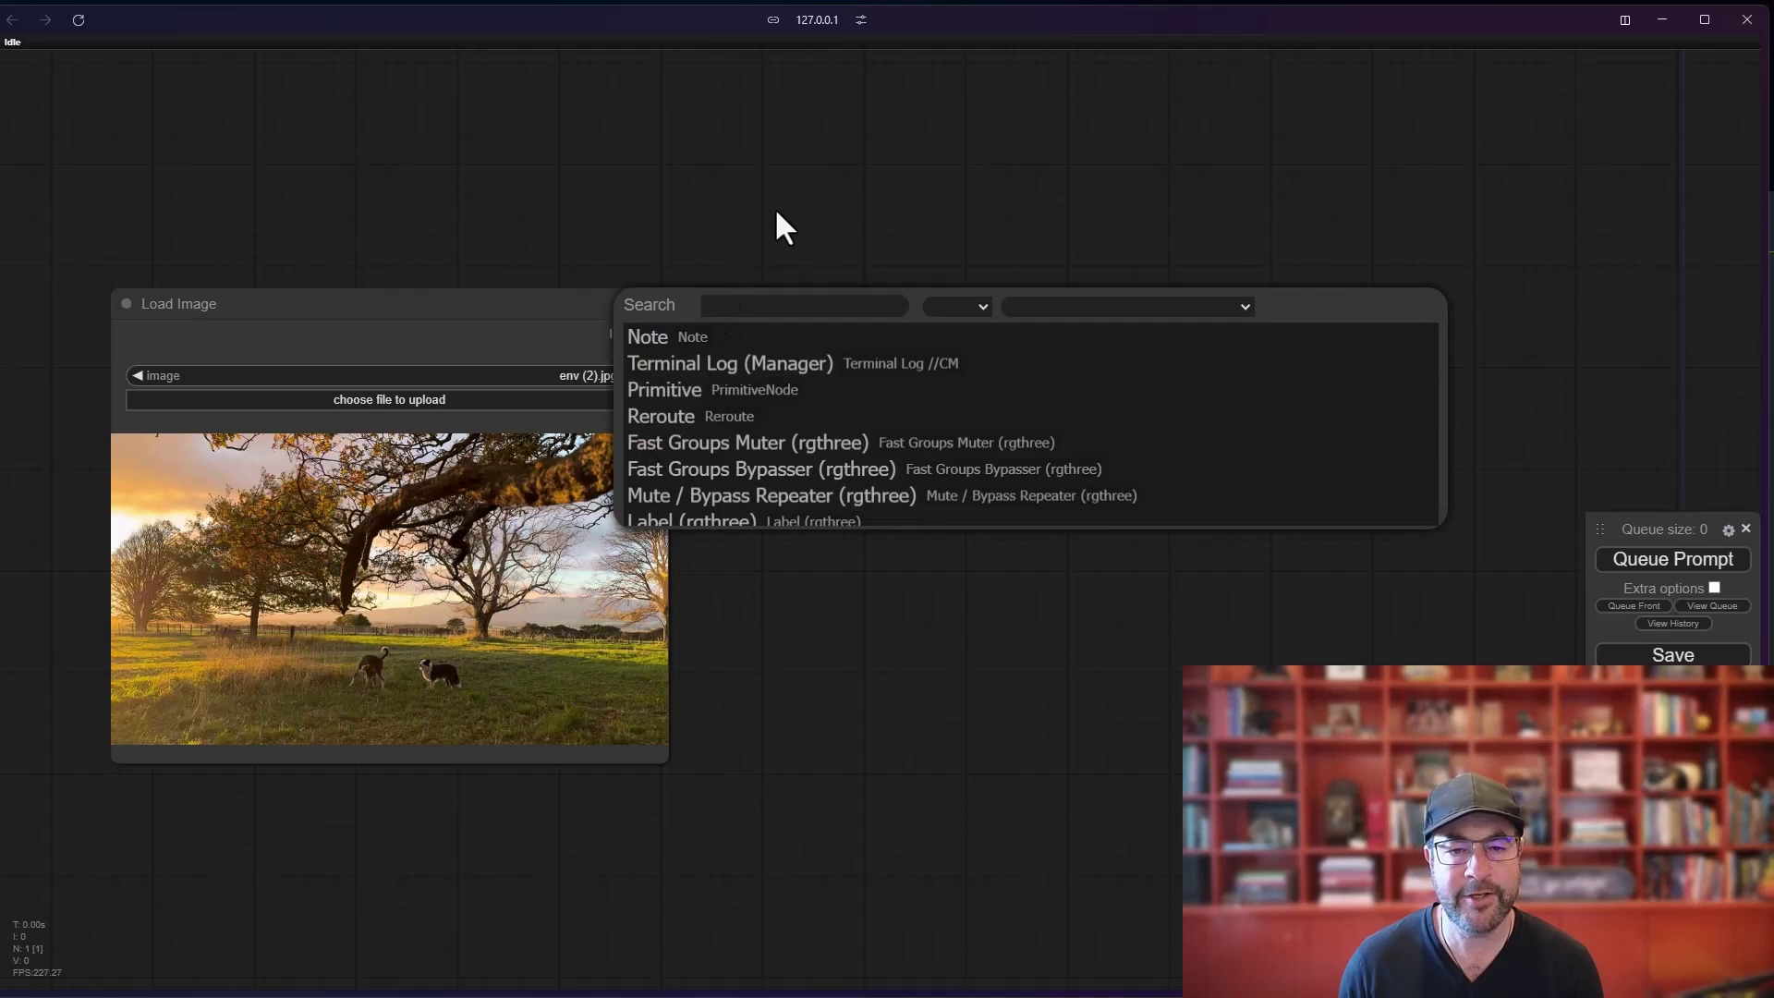
text(descri)
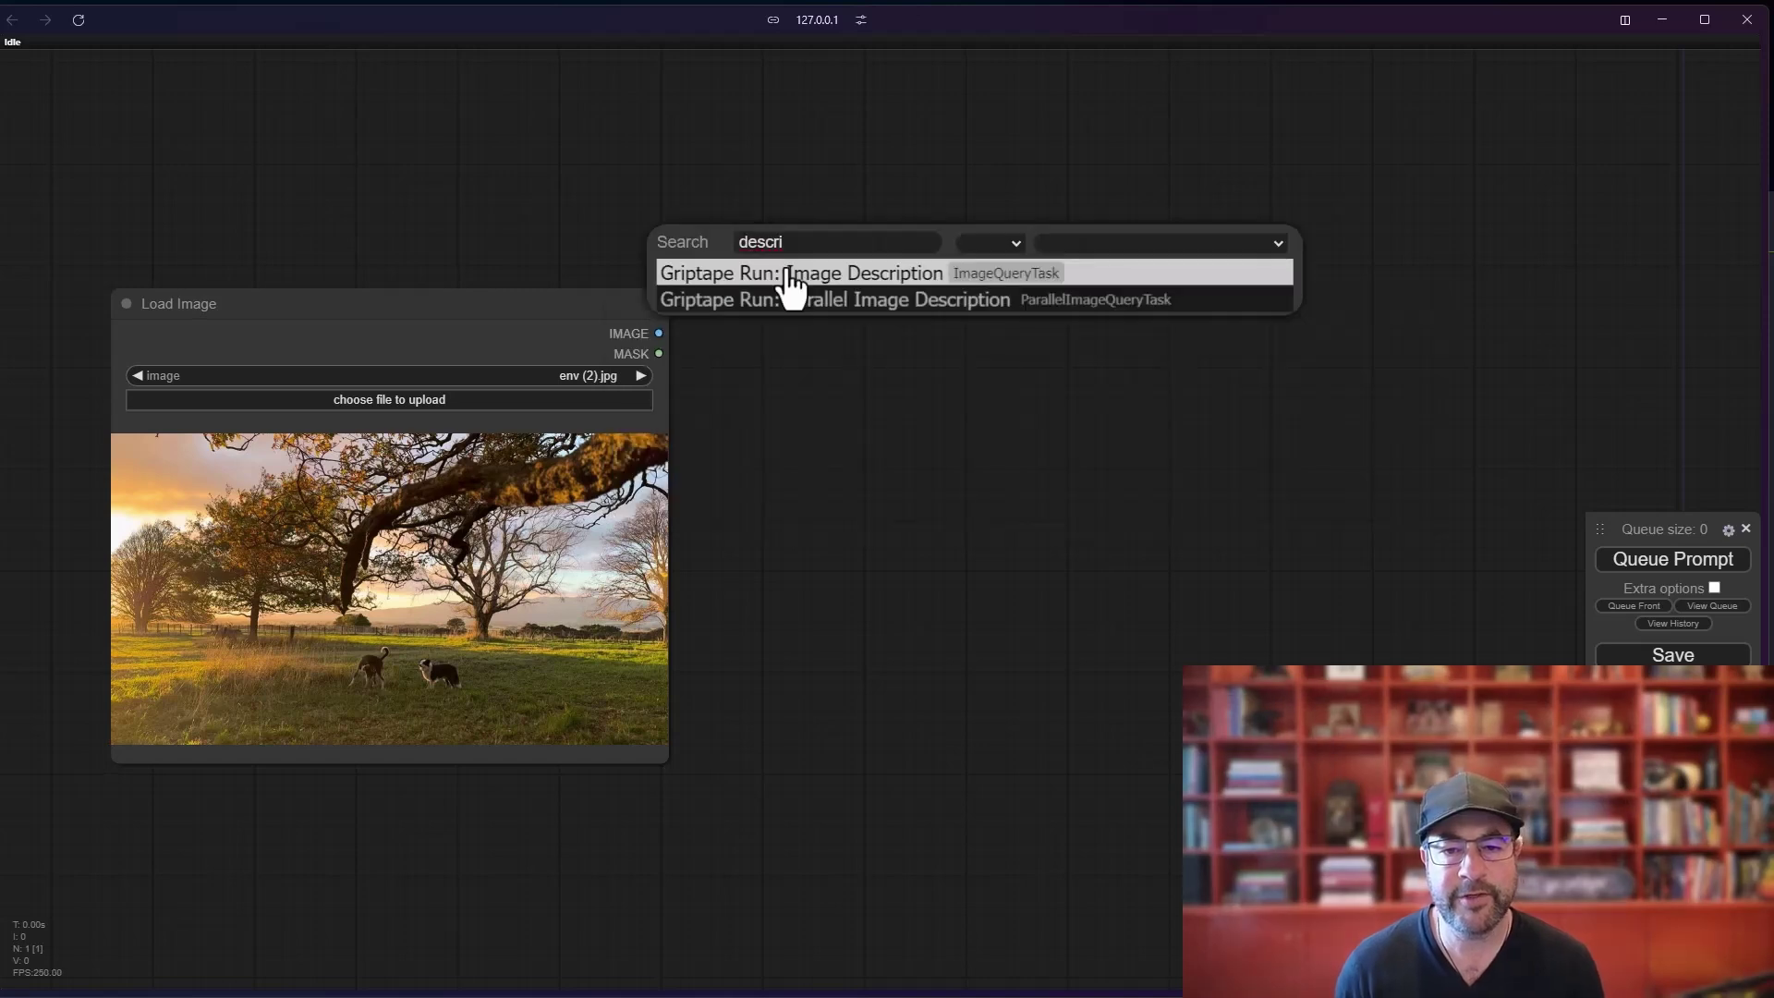
click(873, 277)
drag(863, 237, 813, 294)
drag(659, 333, 716, 325)
drag(876, 291, 874, 305)
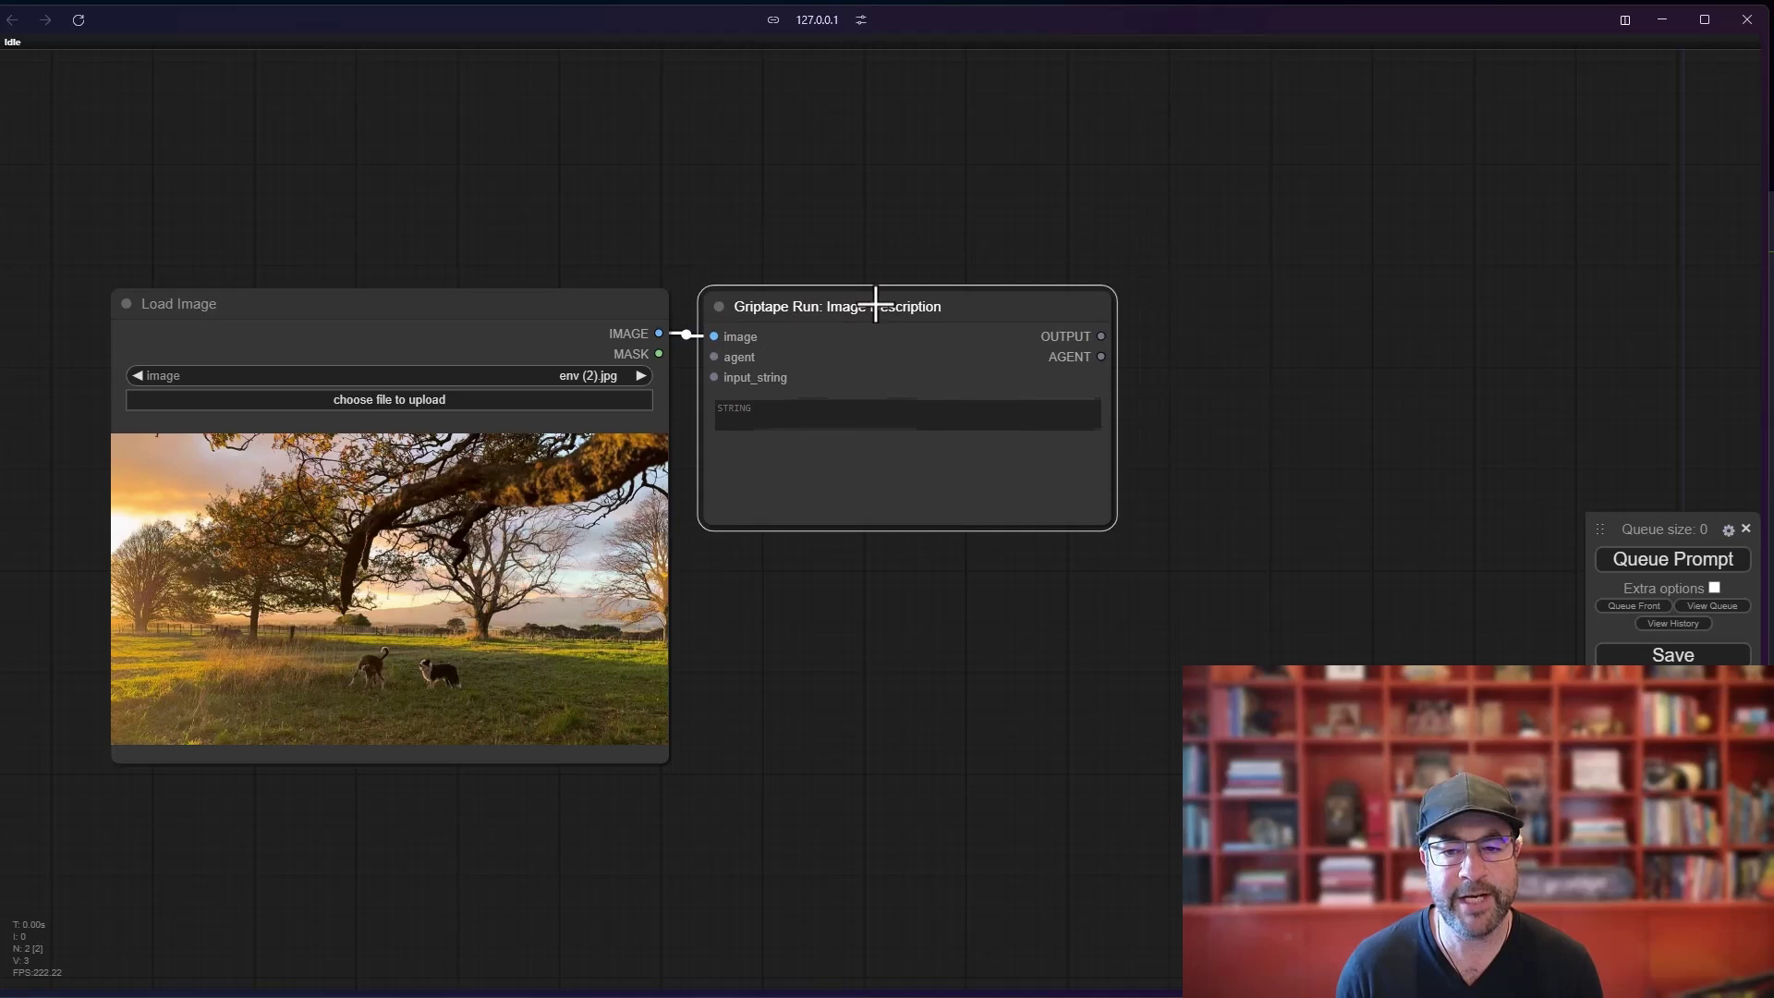
- Add a Griptape Display: Text node, connect the Image Description OUTPUT to its INPUT and line it up beside that node
double_click(1351, 348)
text(dis)
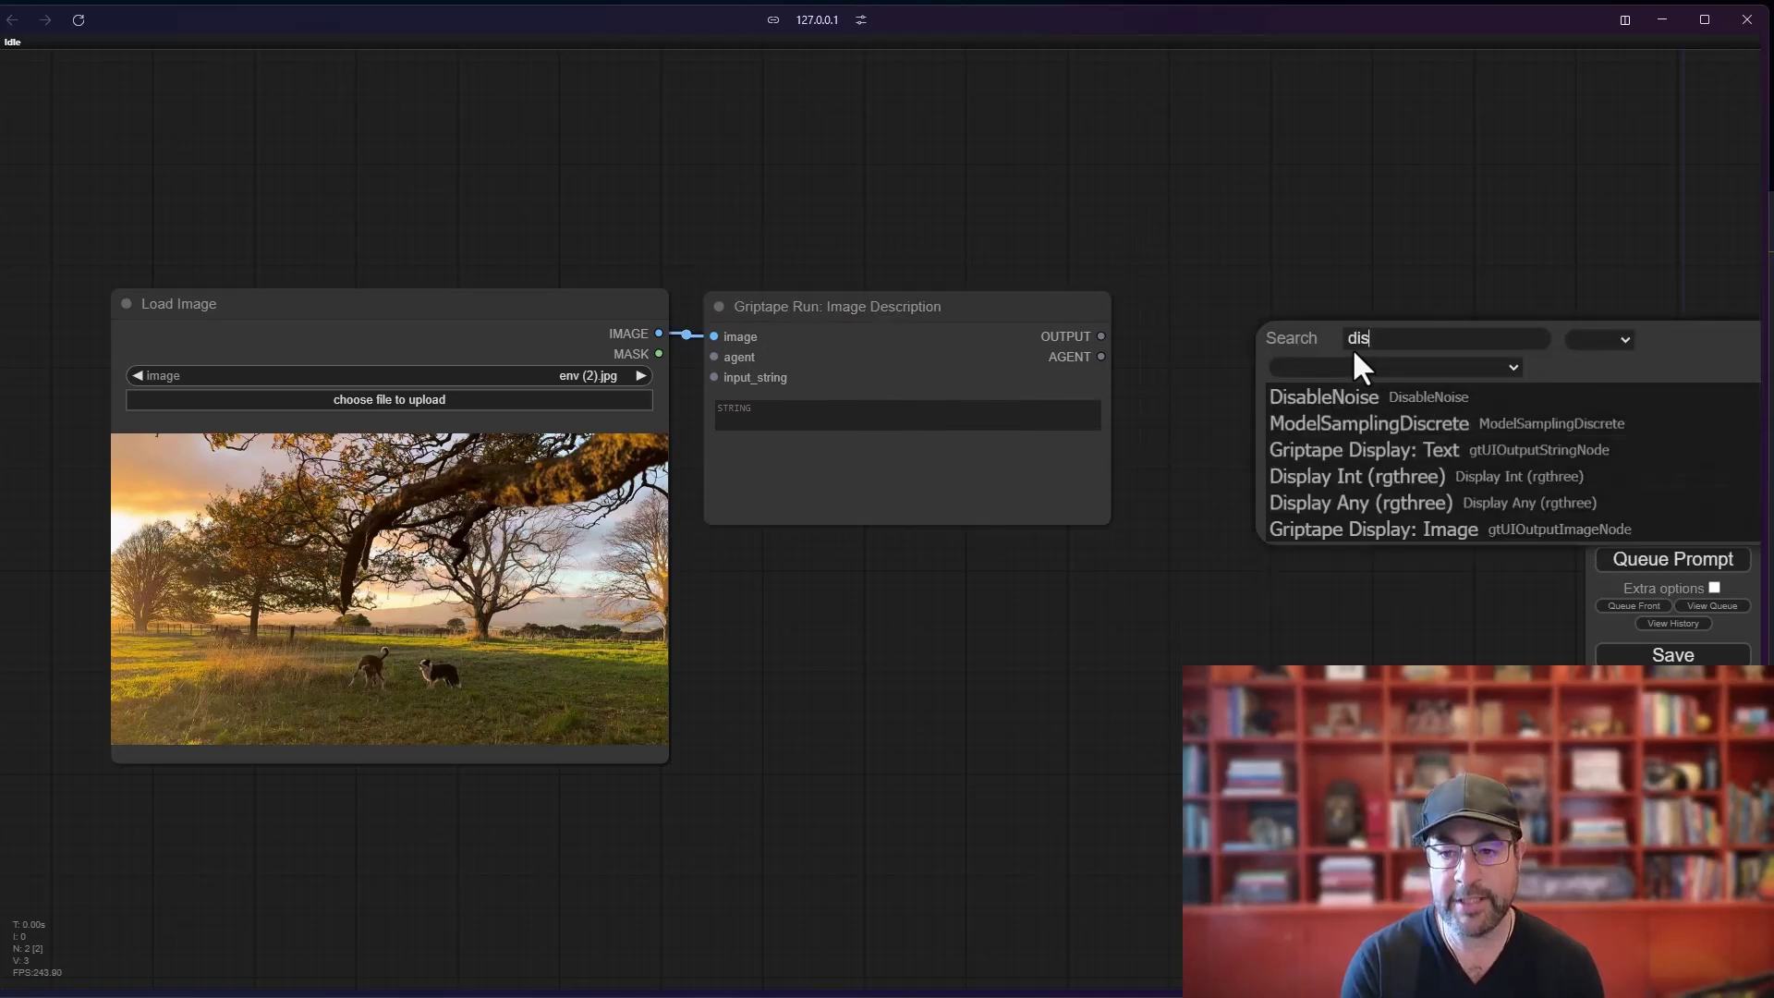
click(1400, 450)
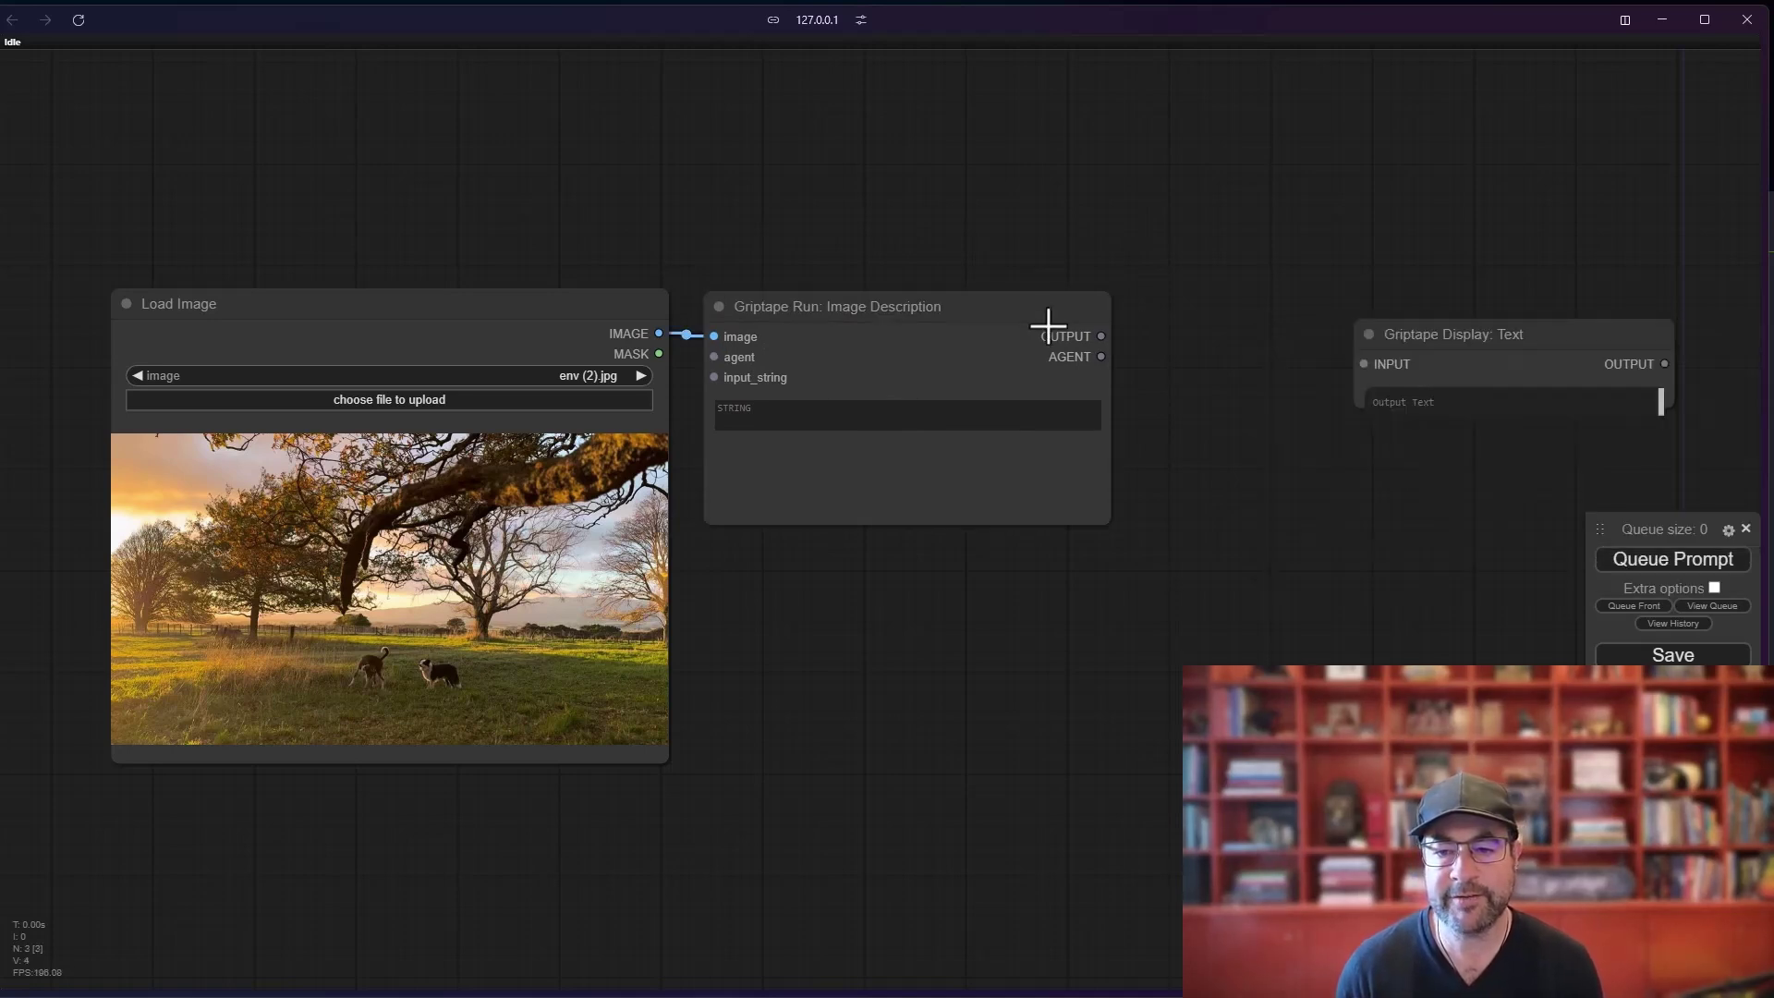
drag(1078, 332, 1368, 363)
drag(1436, 353, 1263, 329)
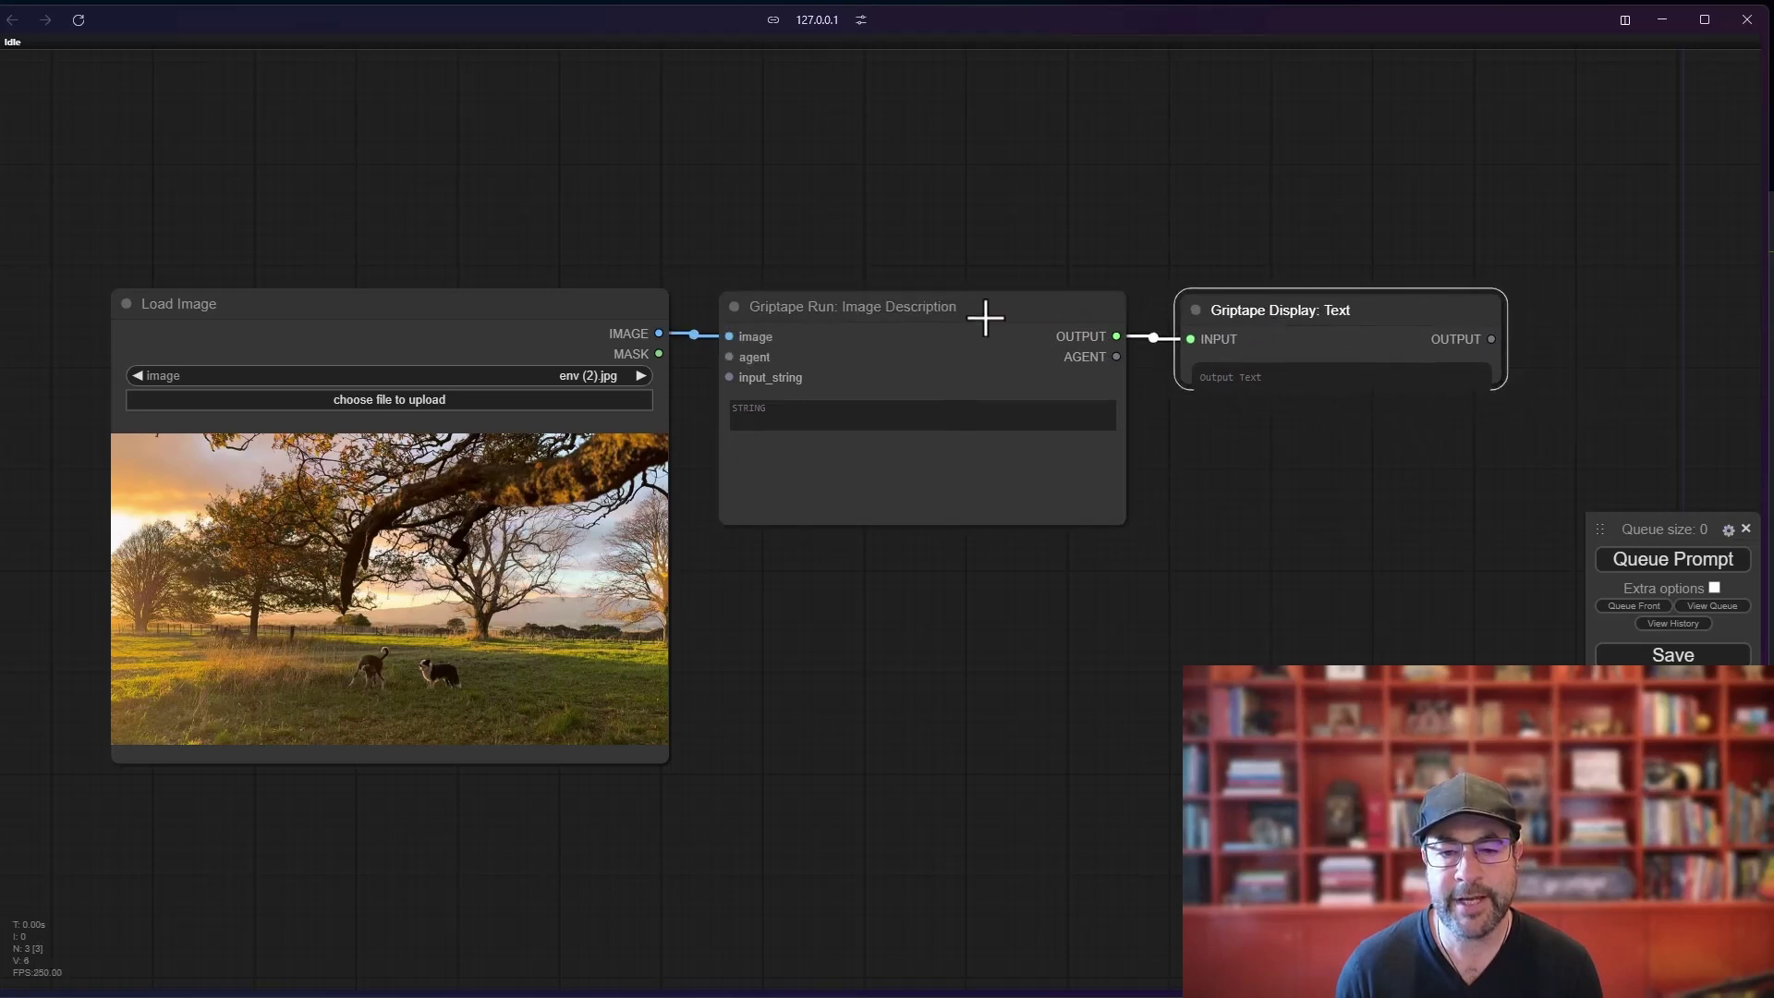
drag(986, 319, 977, 317)
drag(1273, 320, 1254, 314)
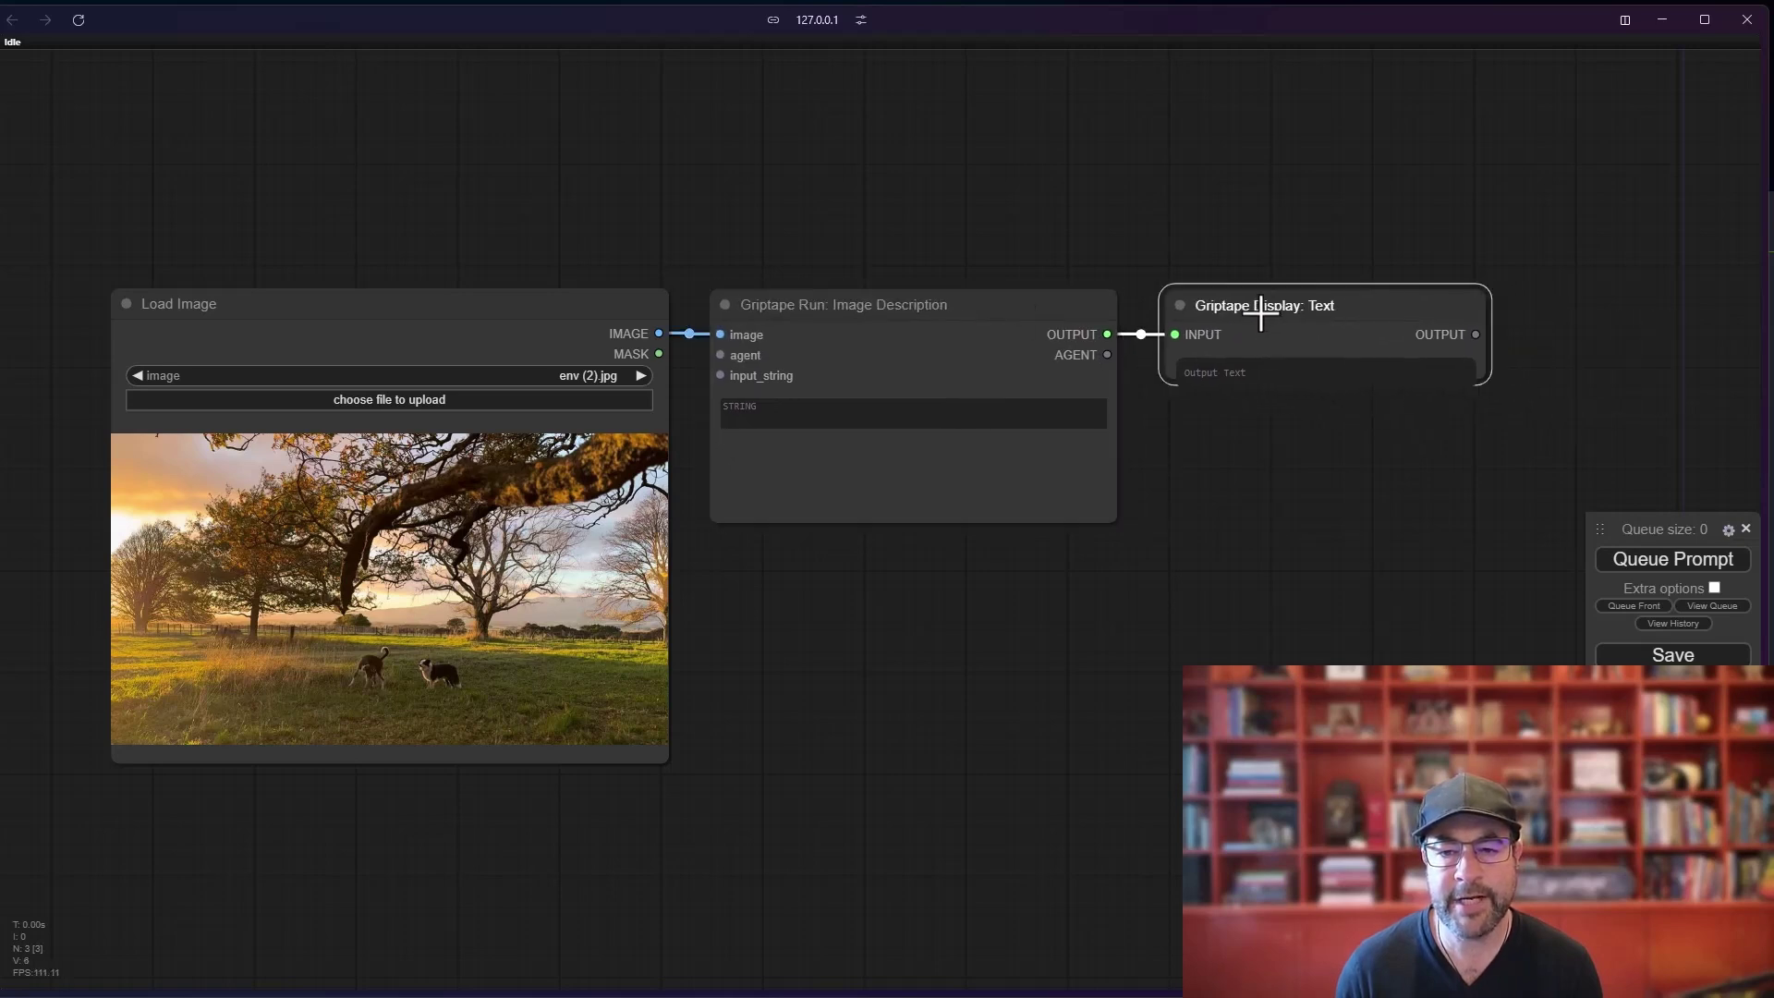
- Run the workflow with the prompt "Describe the lighting" and resize the Image Description and Display: Text nodes
click(769, 412)
text(Describe the light)
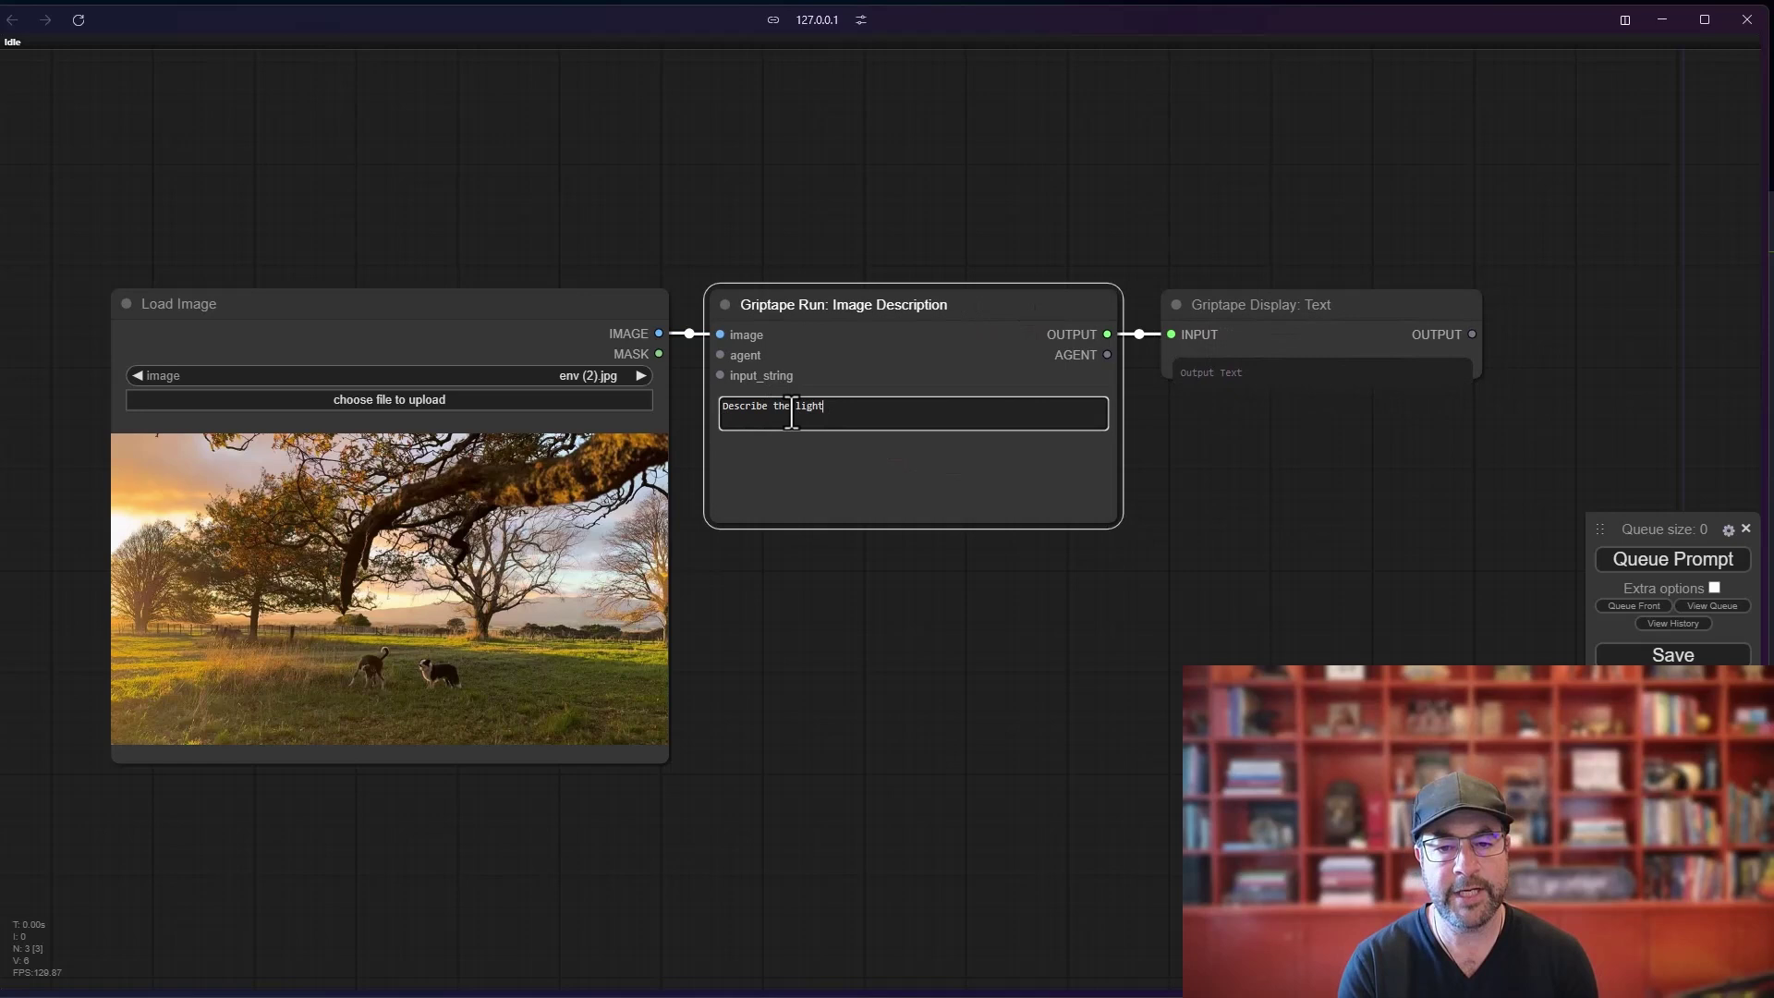
text(ing)
click(1659, 560)
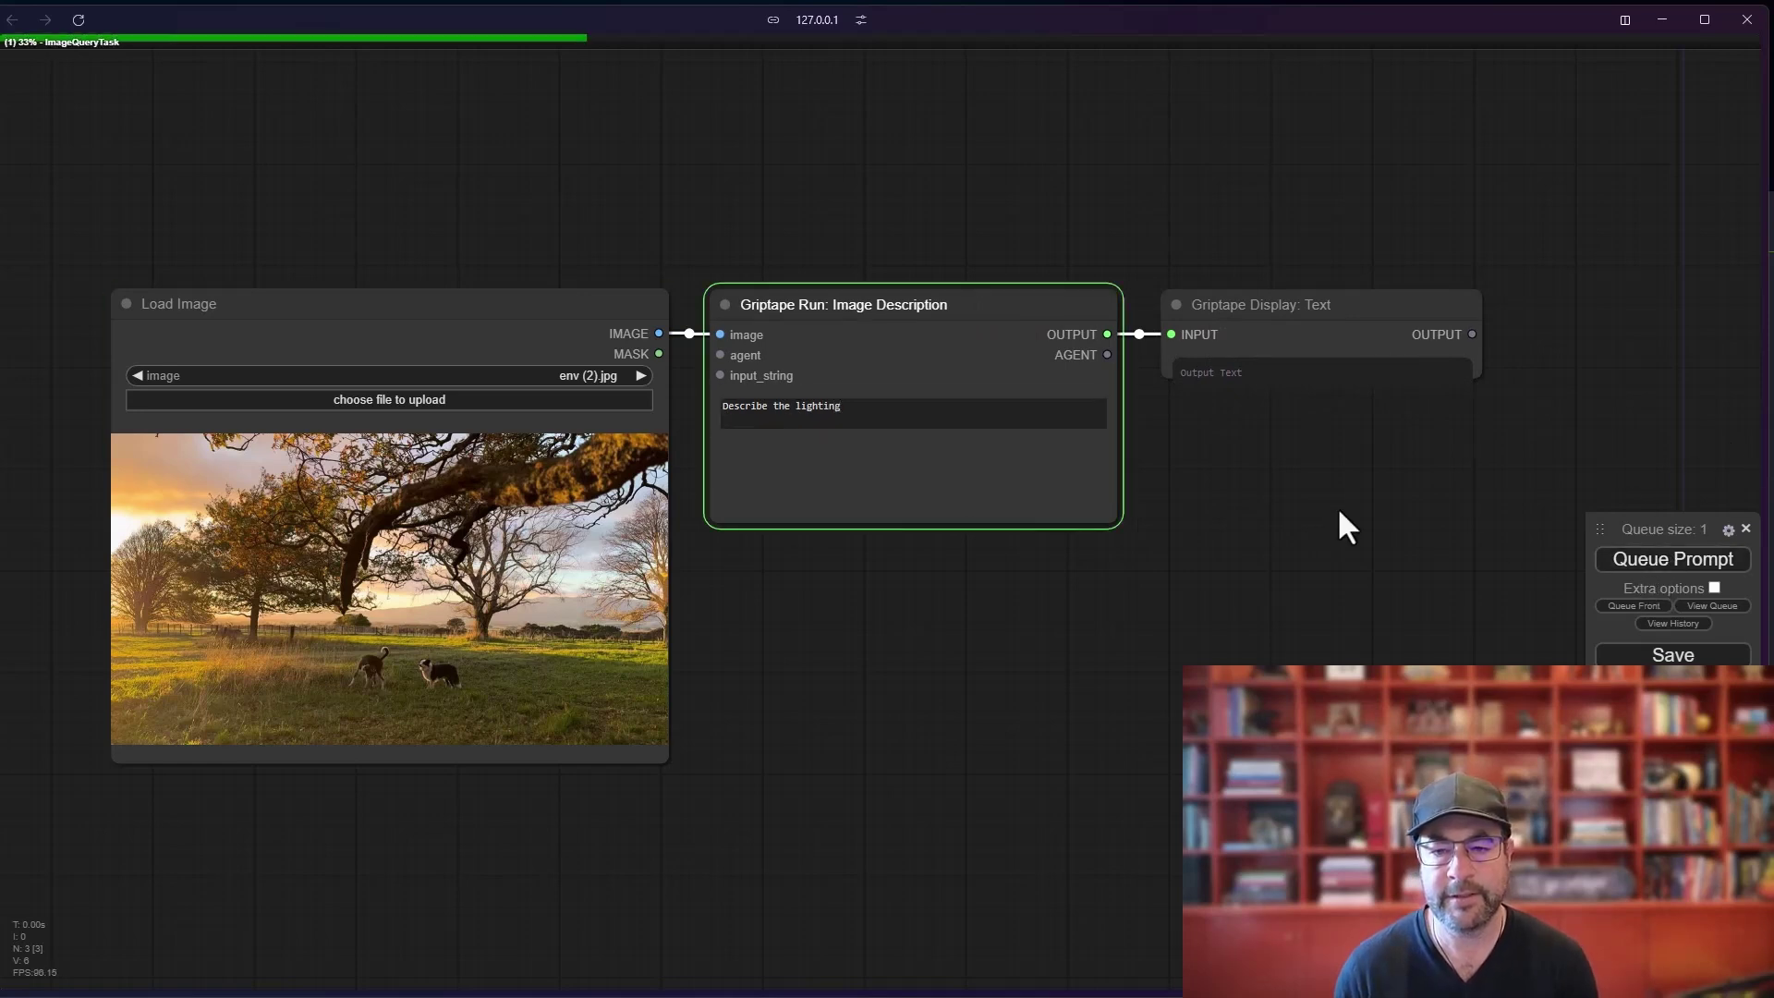
drag(1105, 518, 1102, 514)
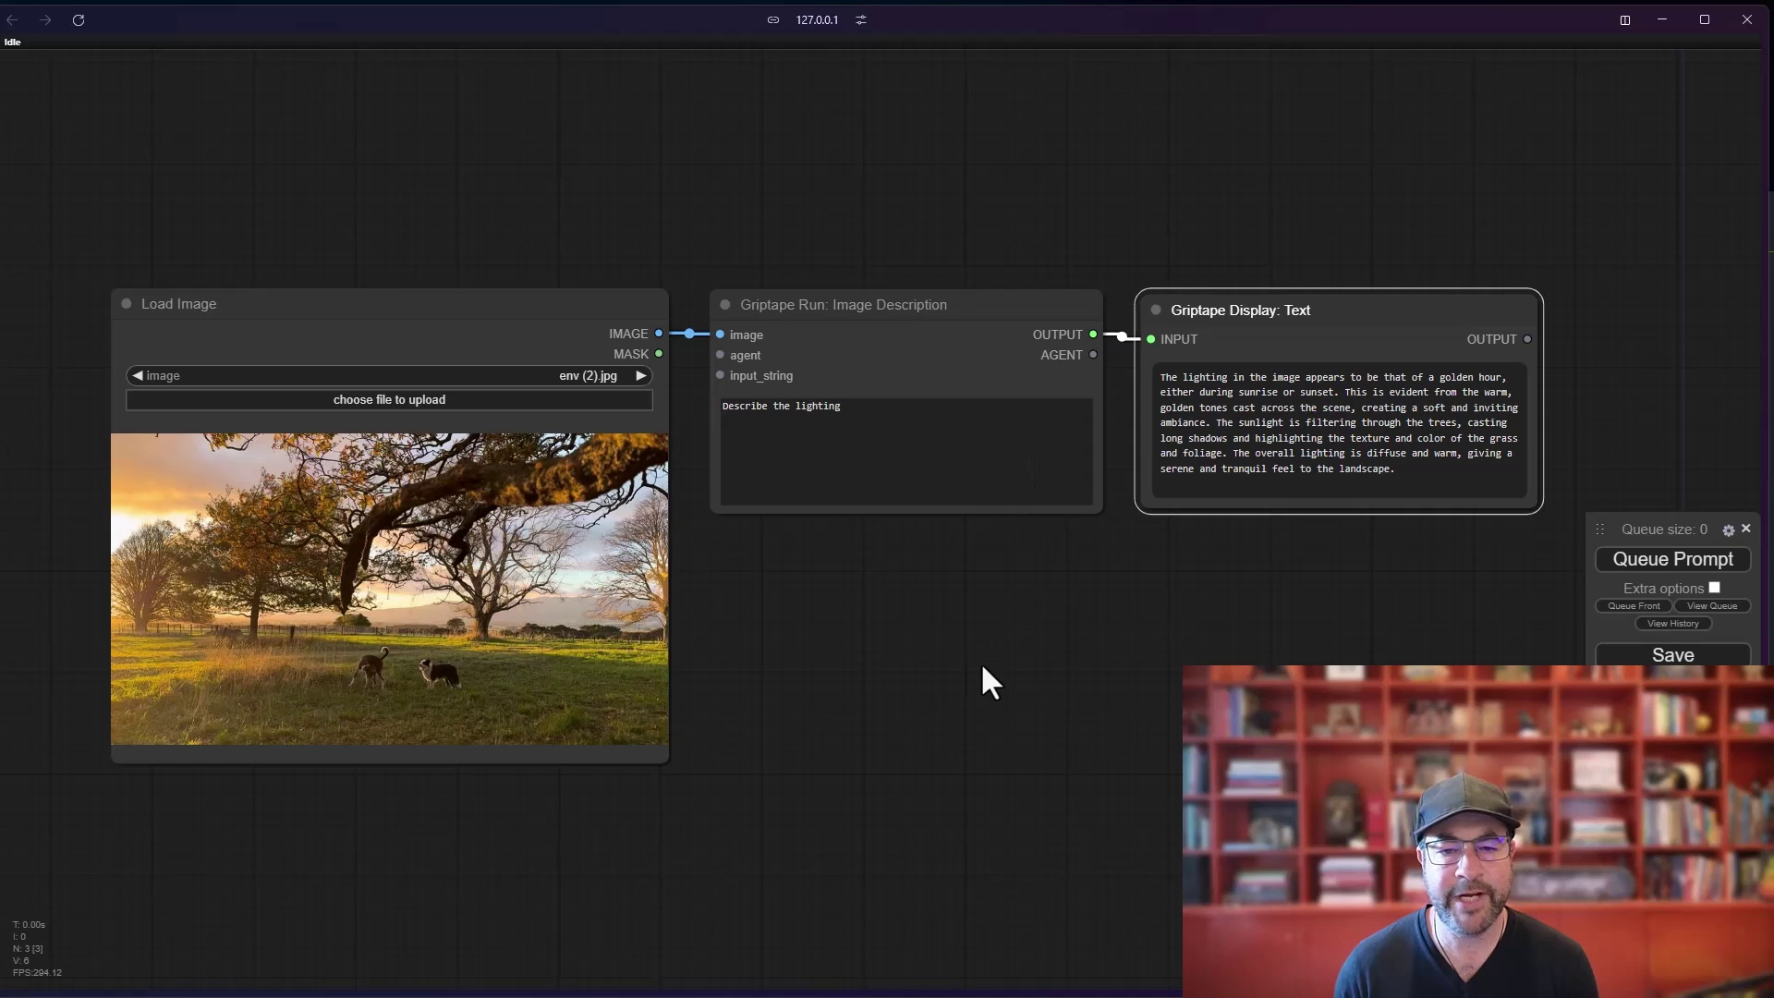
- Duplicate the Image Description and Display: Text nodes together and place the copies directly below the originals
drag(982, 665, 948, 655)
click(886, 313)
shift+click(1248, 326)
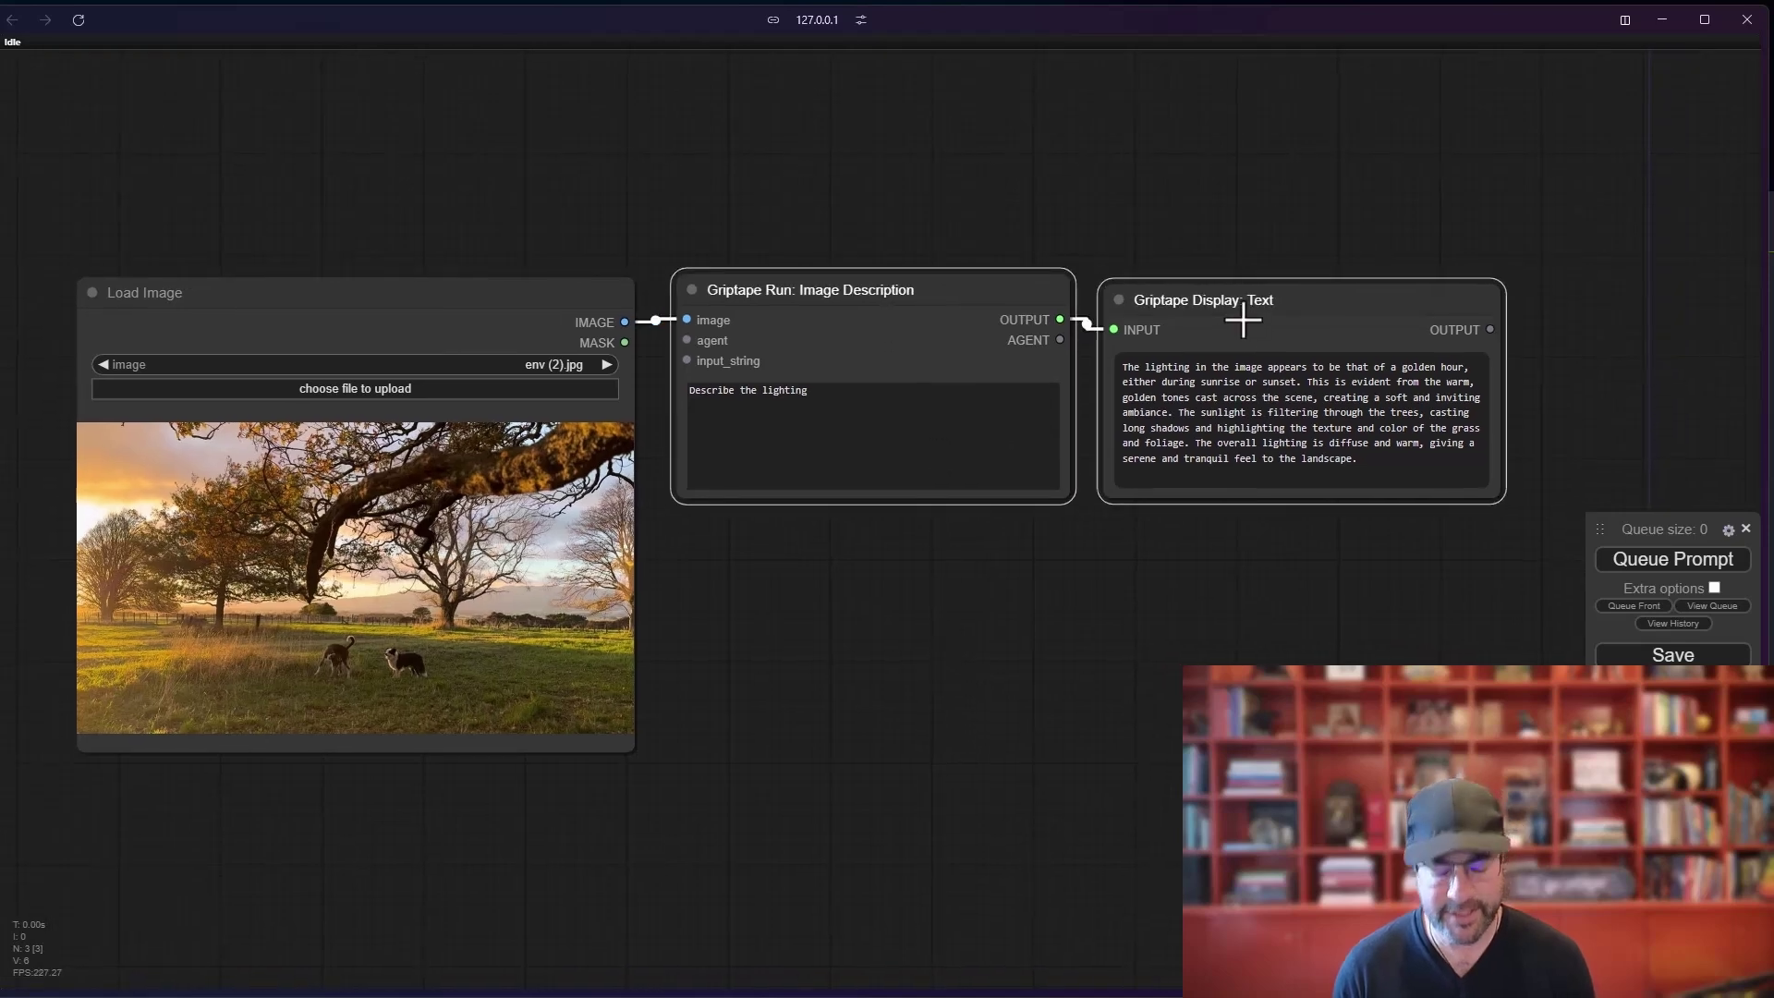
key(ctrl+c)
key(ctrl+v)
drag(873, 583, 796, 543)
- Connect Load Image's IMAGE output to the duplicated Image Description node and change its prompt to "Describe the composition"
drag(625, 322, 687, 574)
double_click(774, 644)
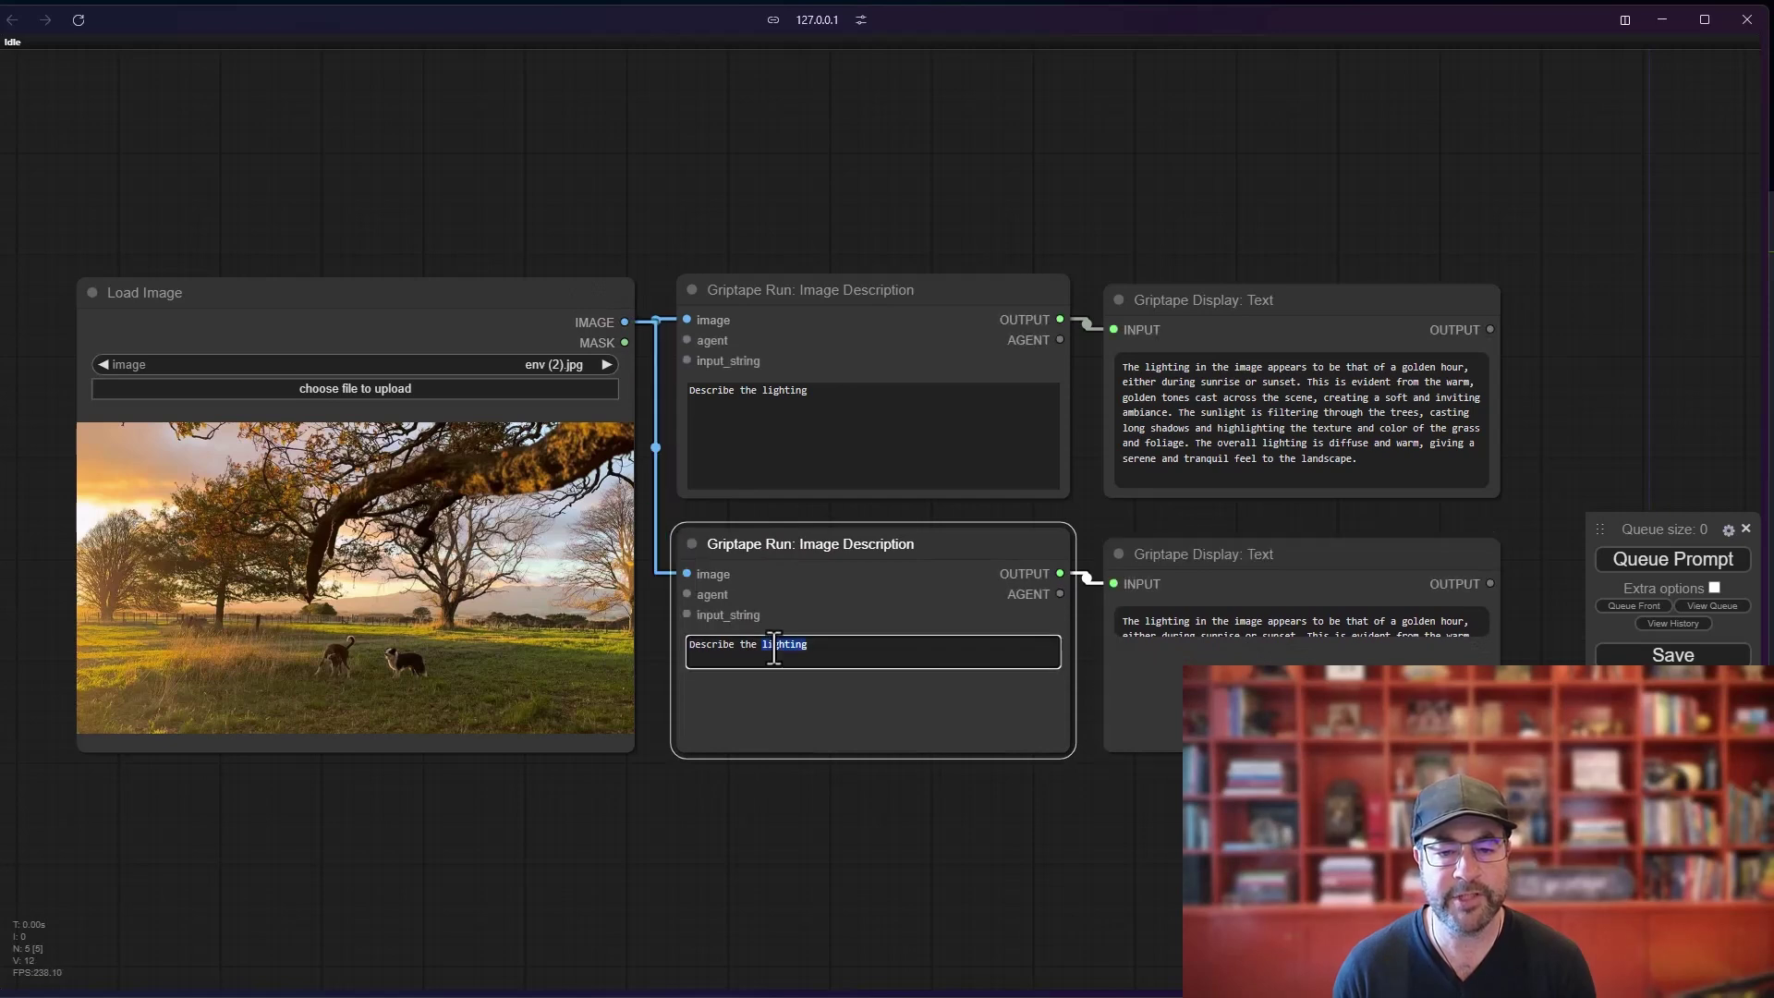
text(composition)
- Paste another copy of the Image Description and Display: Text pair and align it beneath the composition pair
click(754, 835)
key(ctrl+v)
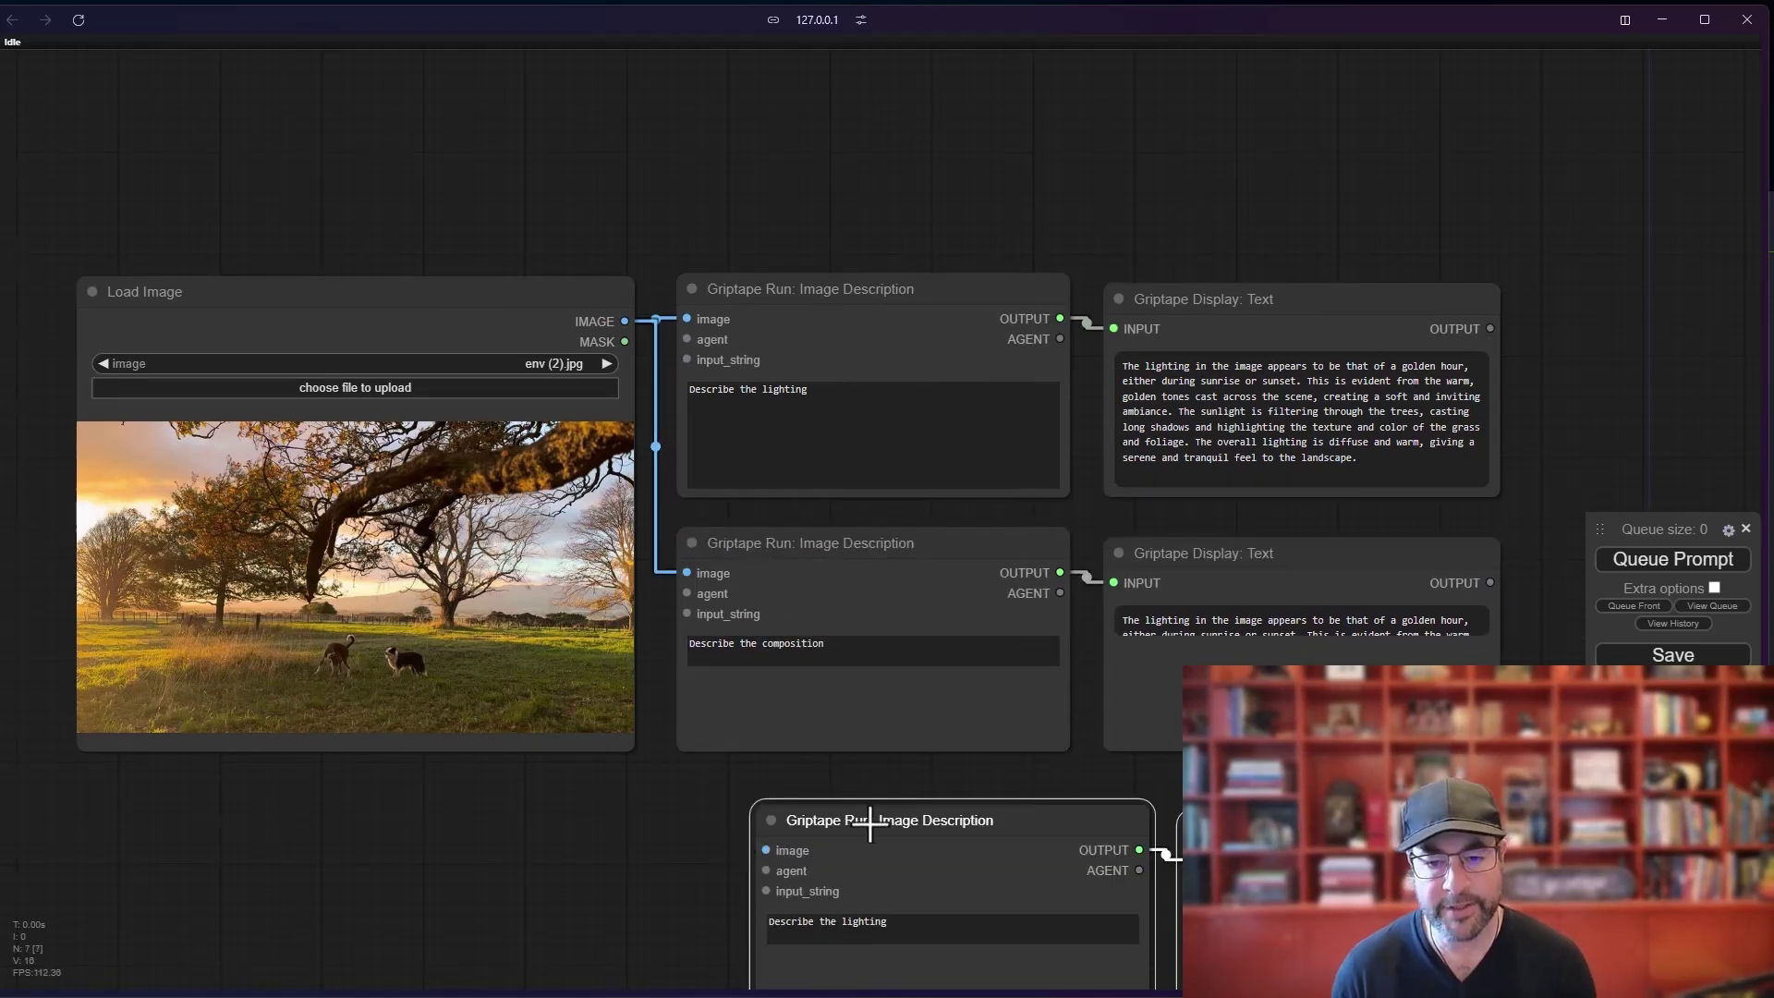
drag(866, 825, 788, 800)
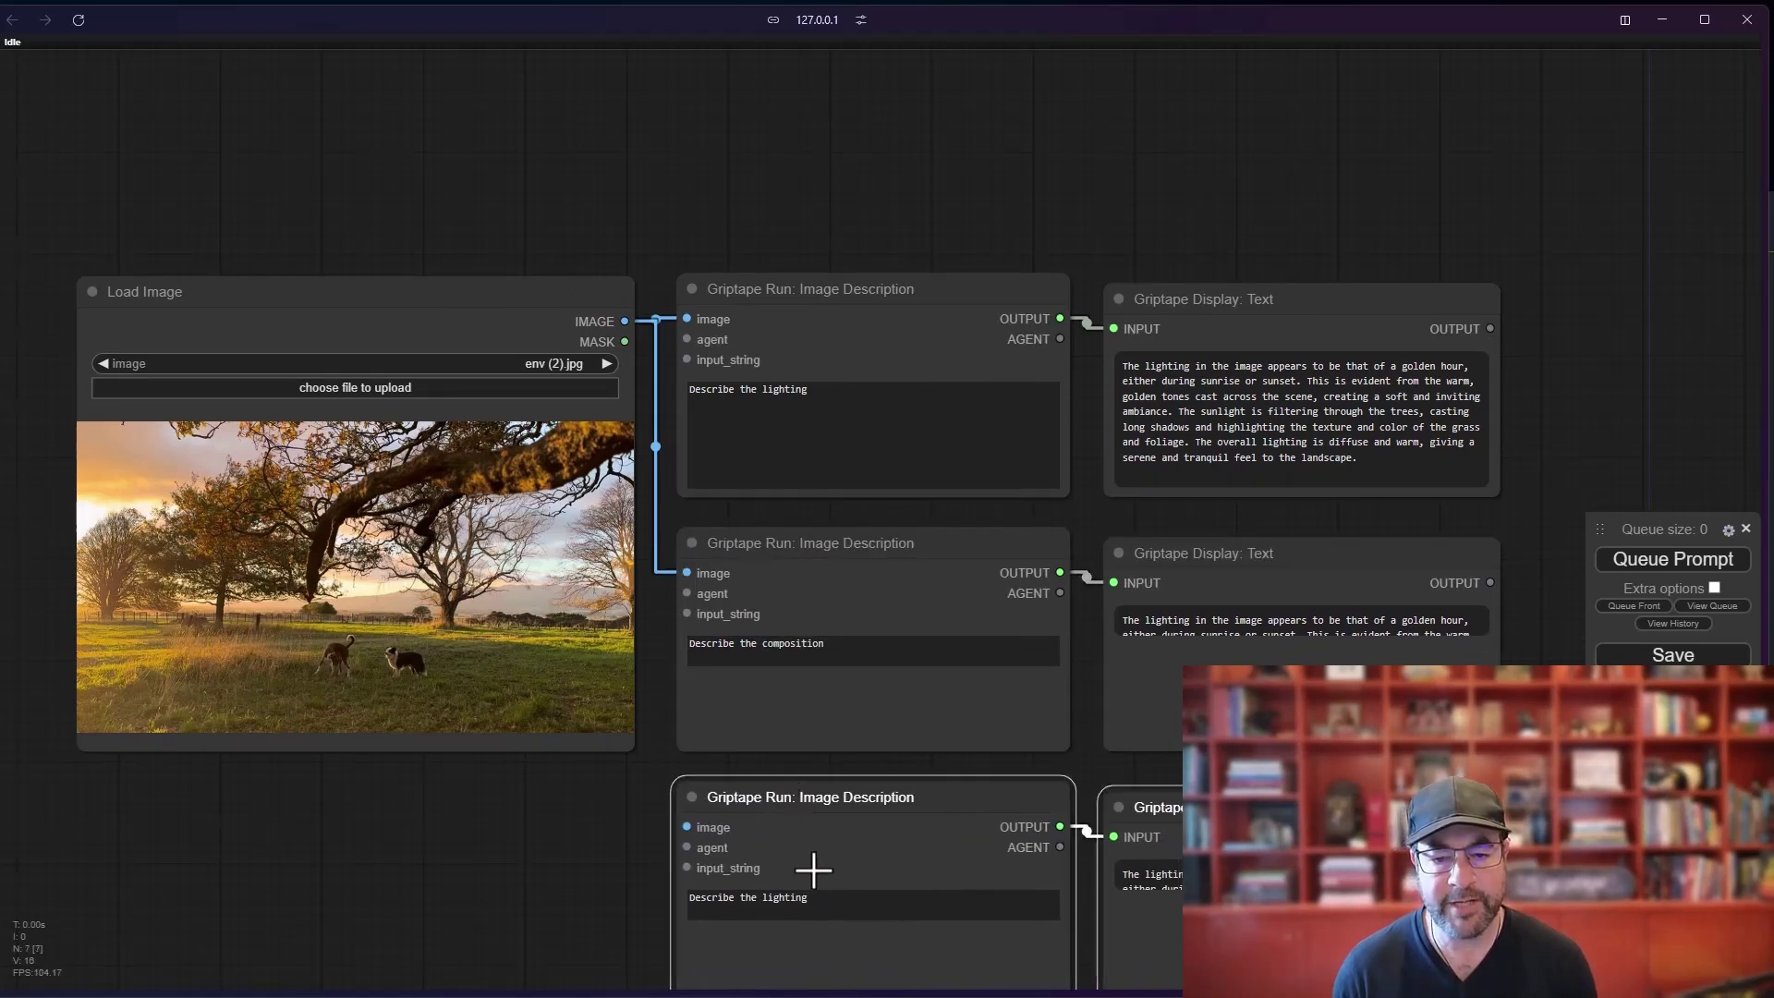
- Change the third Image Description prompt to "Describe the animals" and connect Load Image's IMAGE output to that node
double_click(773, 898)
text(animals)
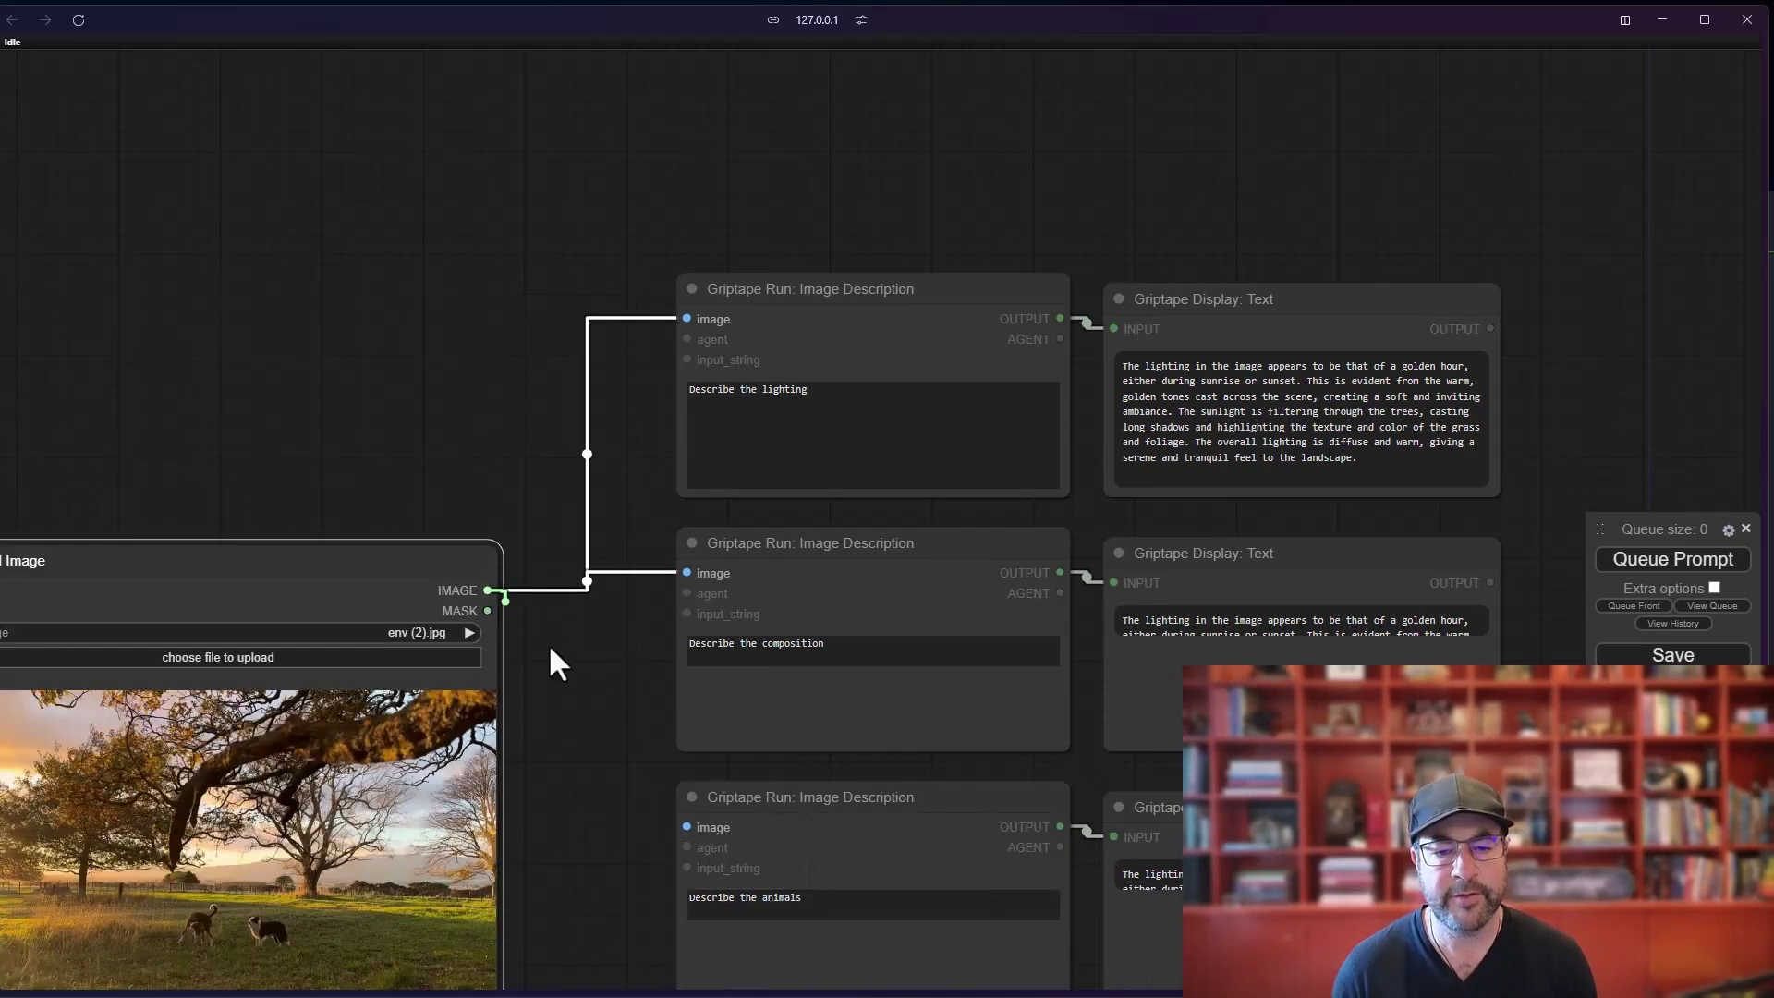
drag(487, 589, 686, 827)
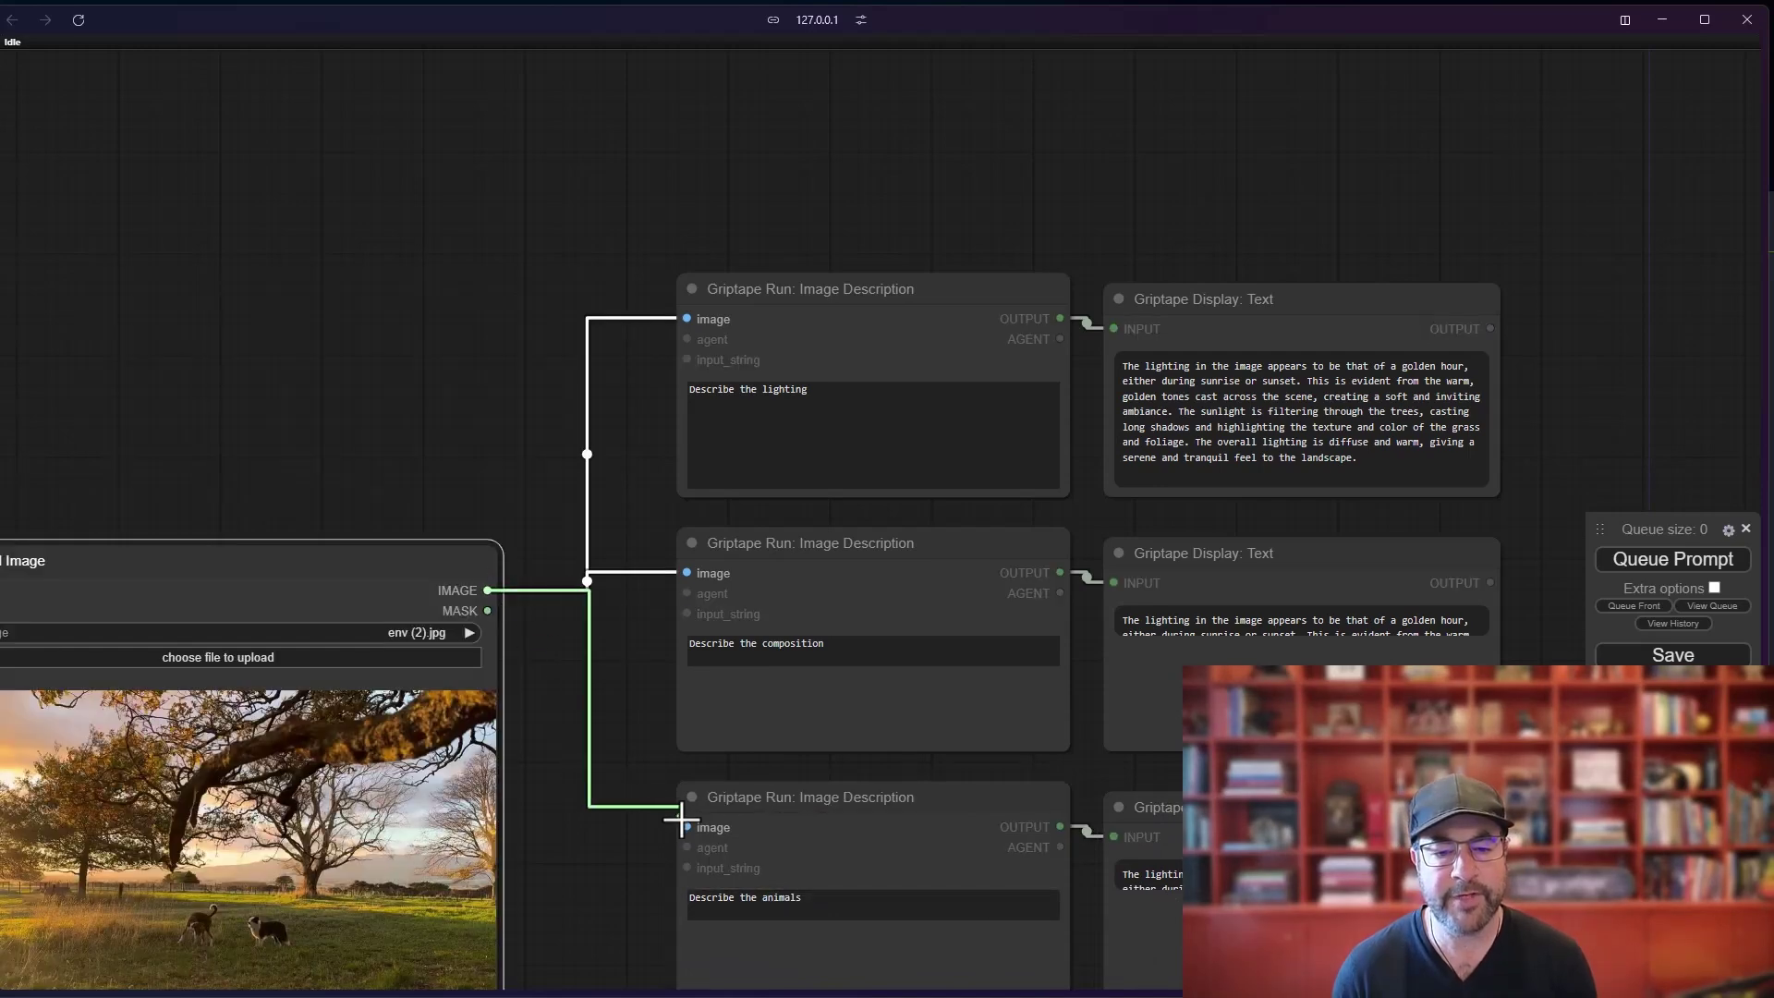
- Run the workflow and review the generated lighting, composition and animals descriptions
click(1672, 560)
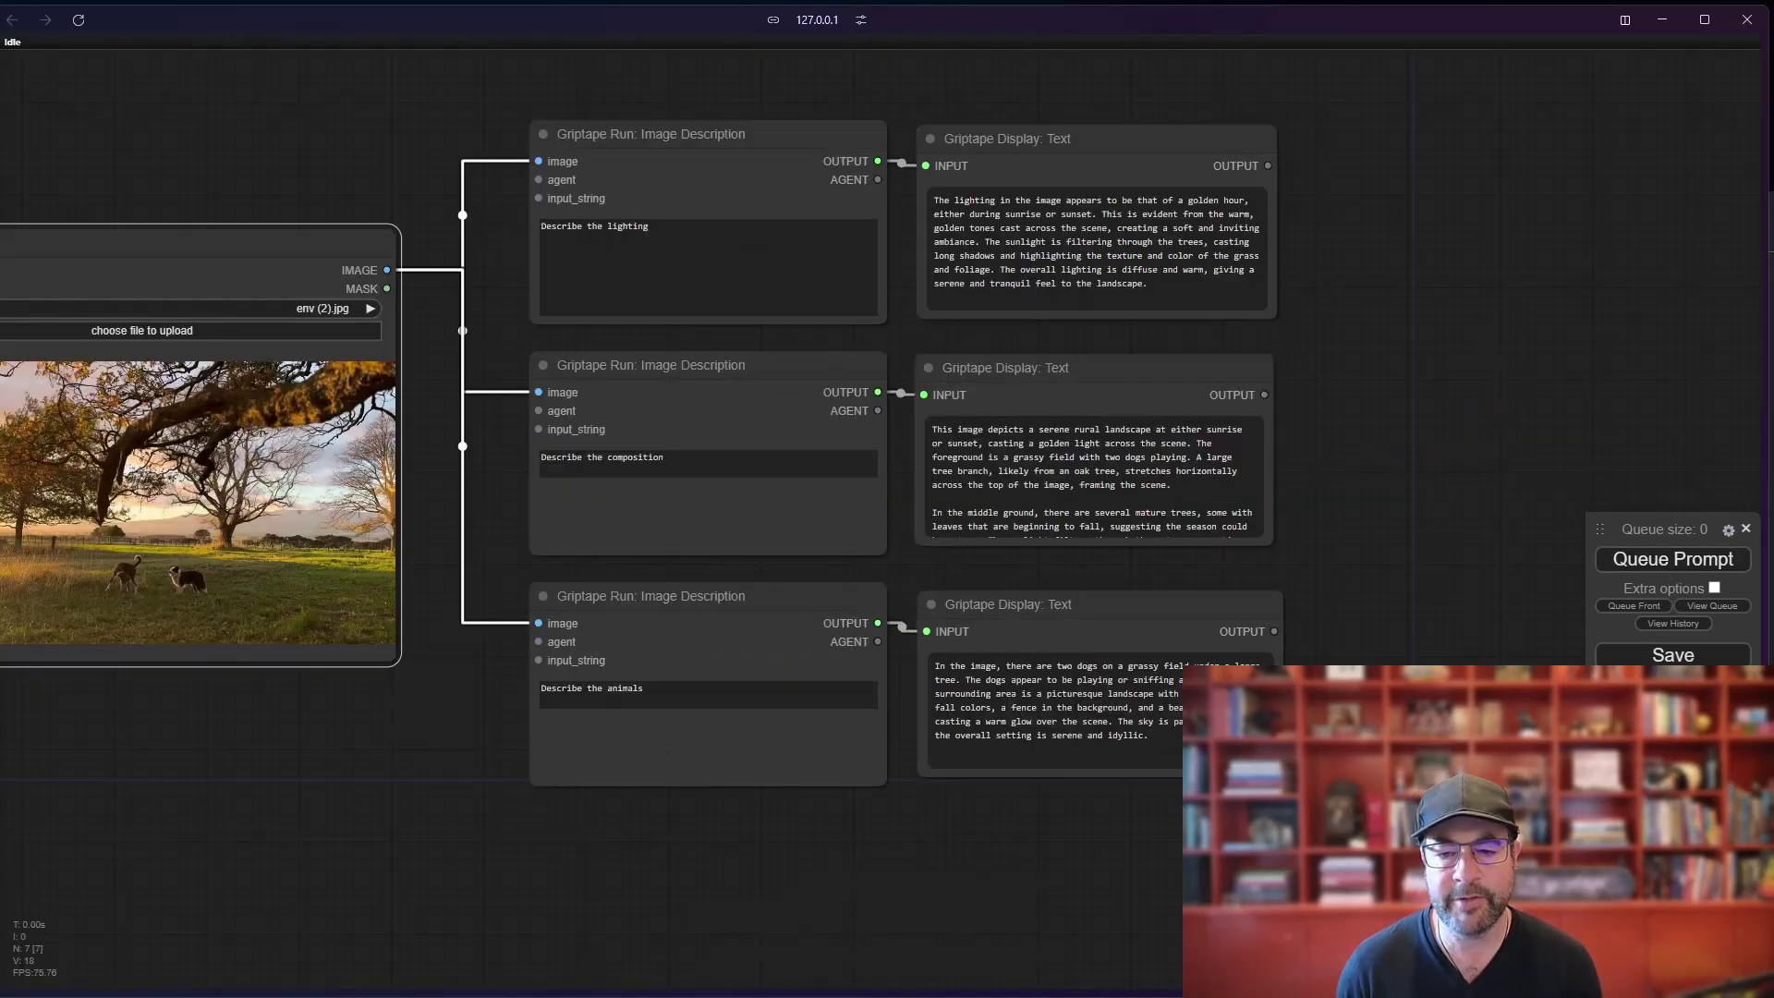
drag(1280, 774, 1280, 779)
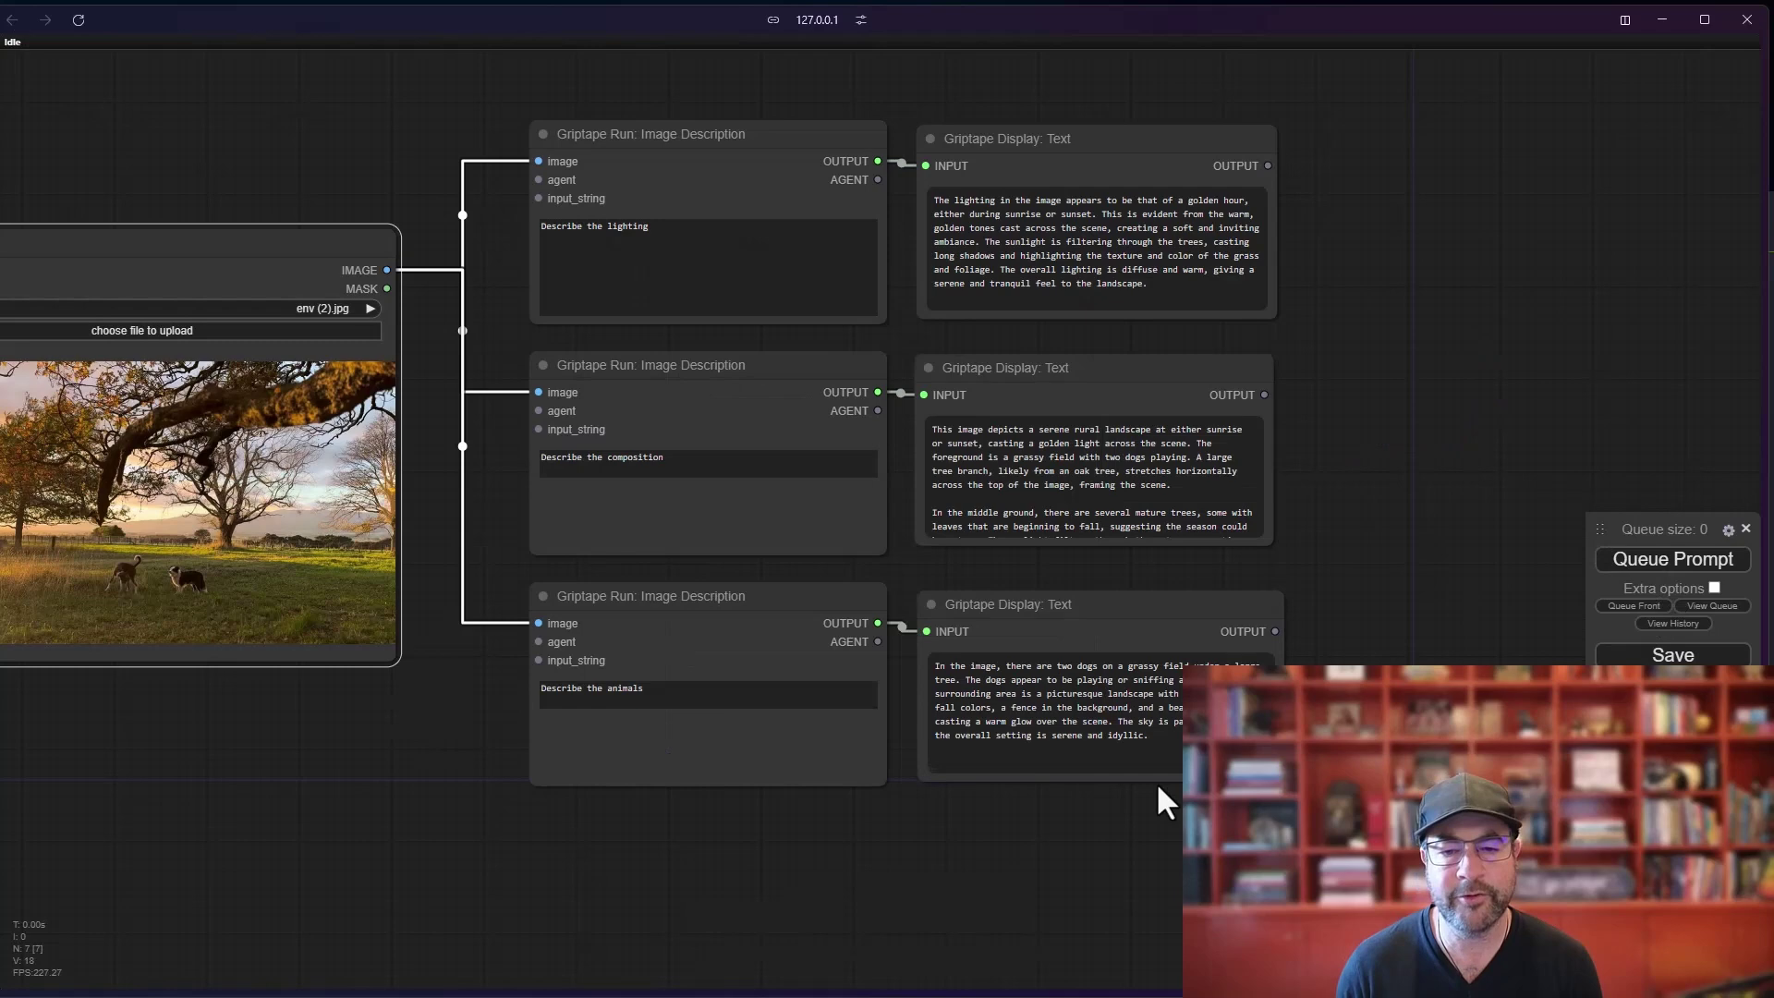
scroll(1371, 467, up, 4)
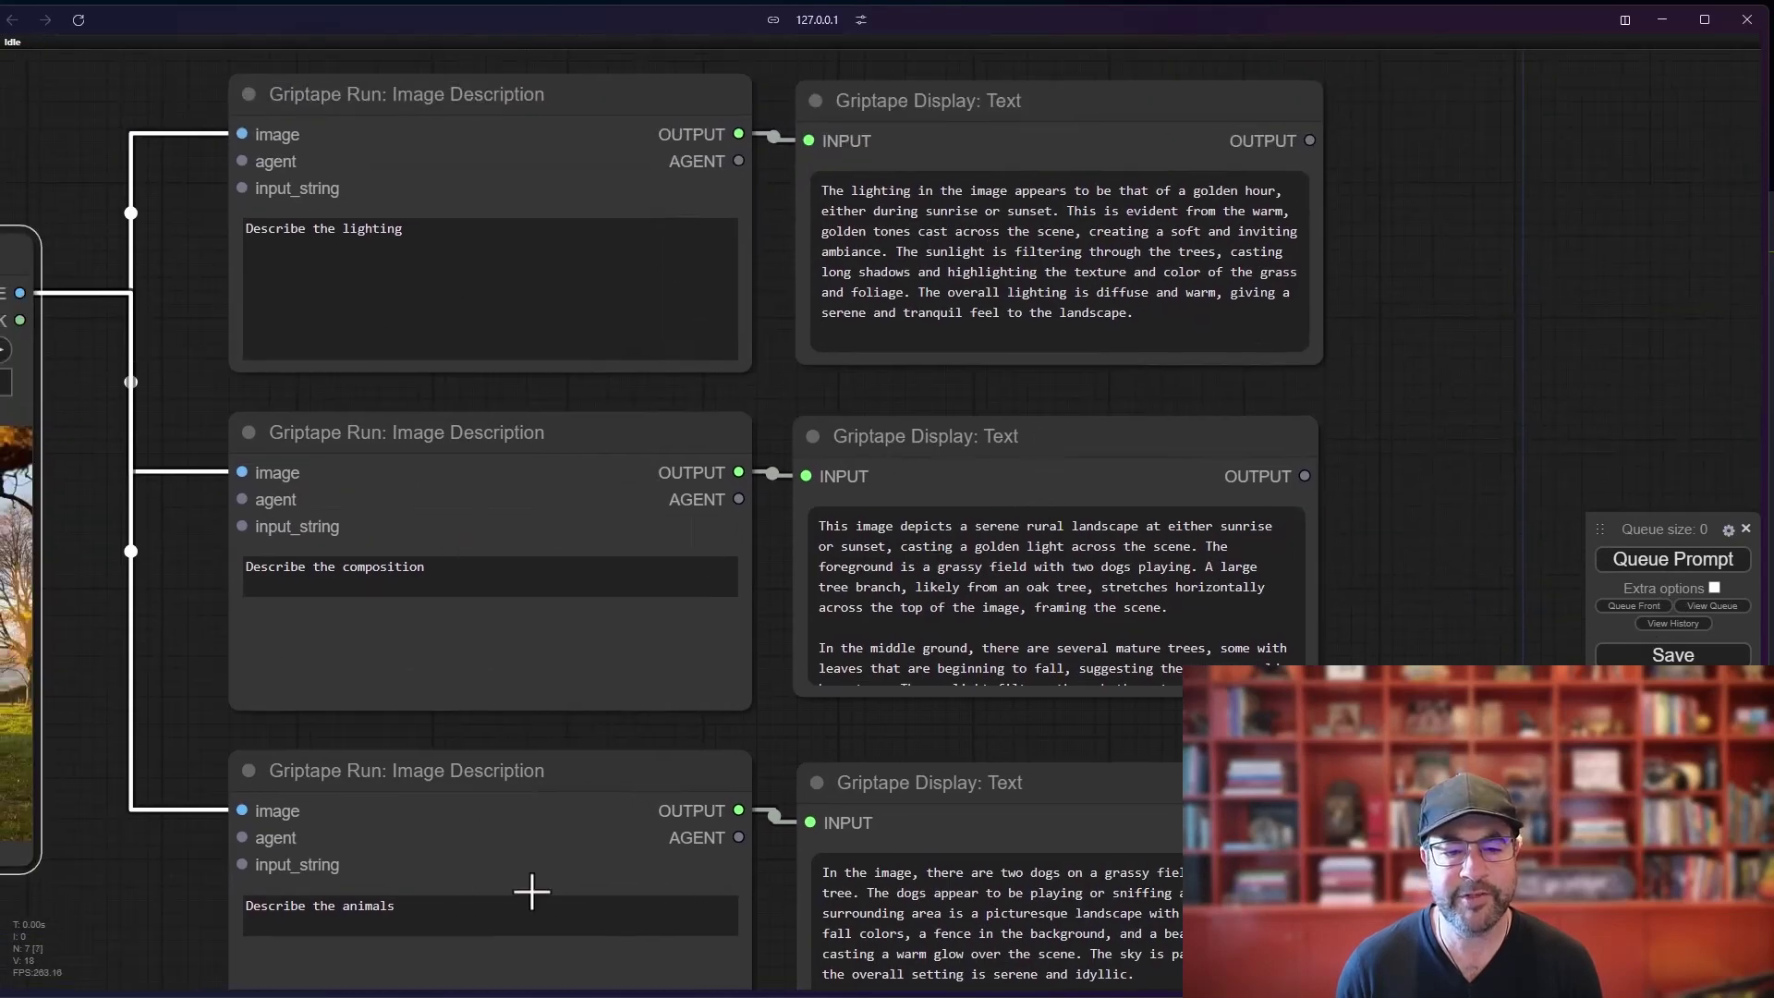
scroll(1275, 388, down, 5)
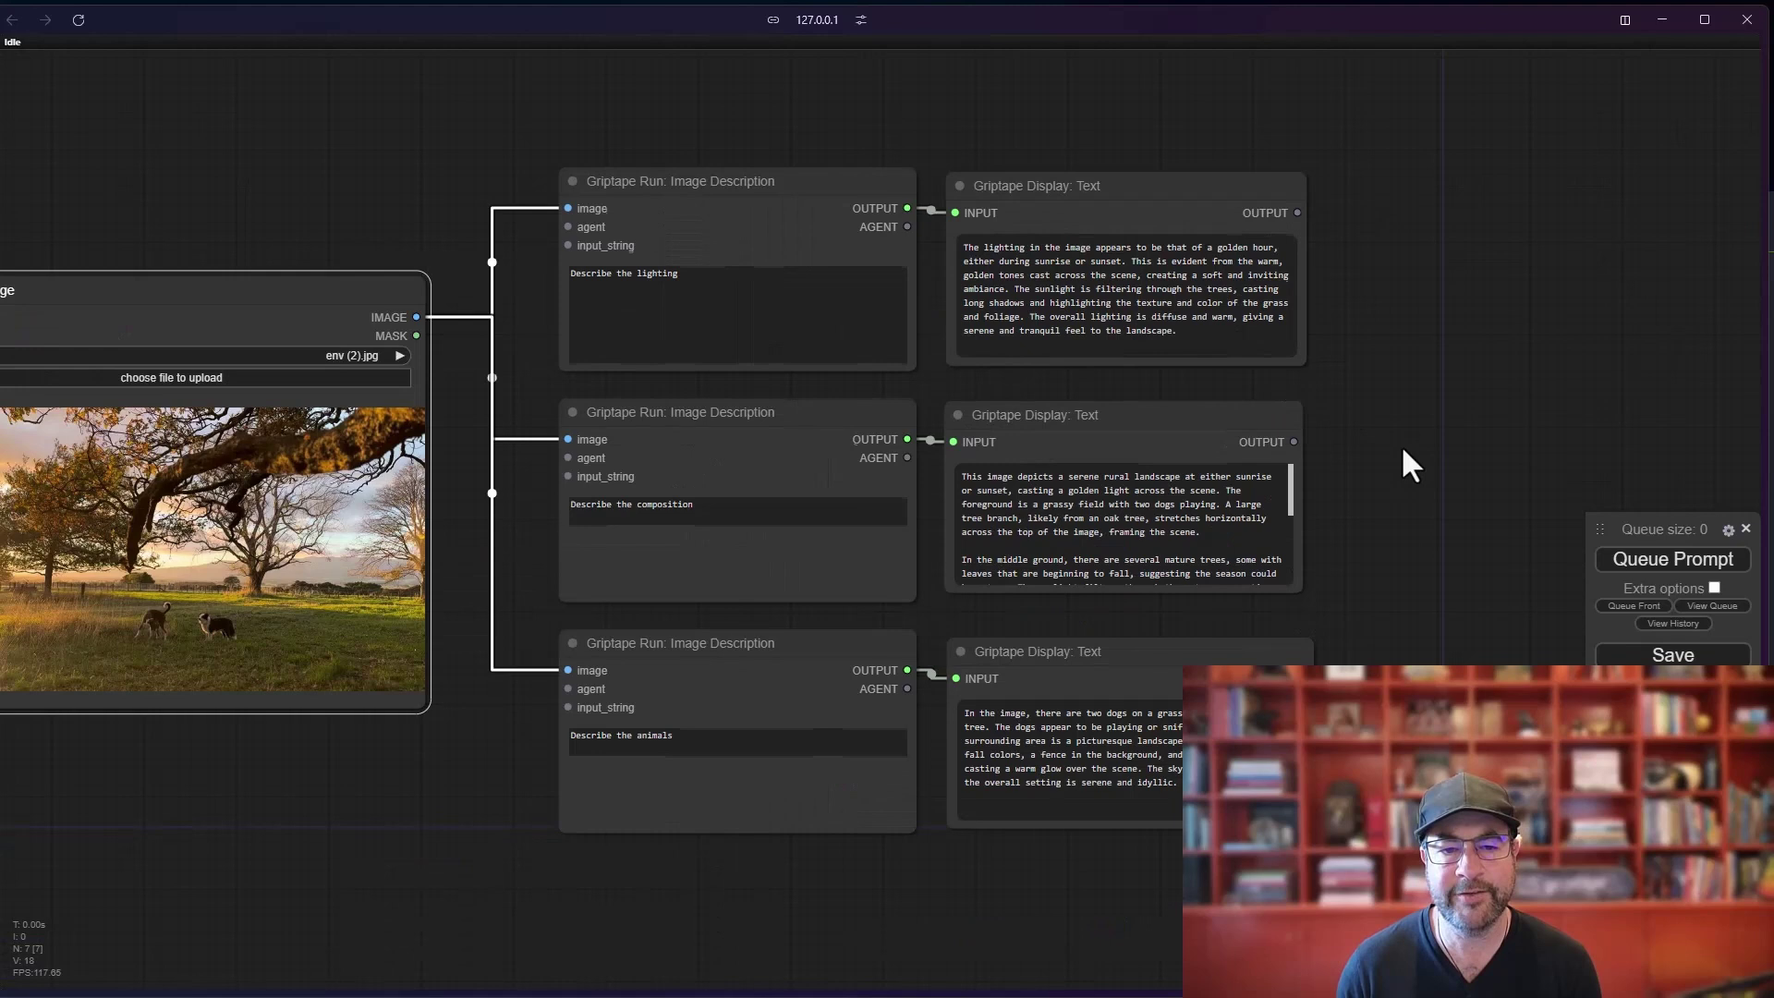
drag(1401, 462, 1449, 480)
drag(321, 843, 474, 828)
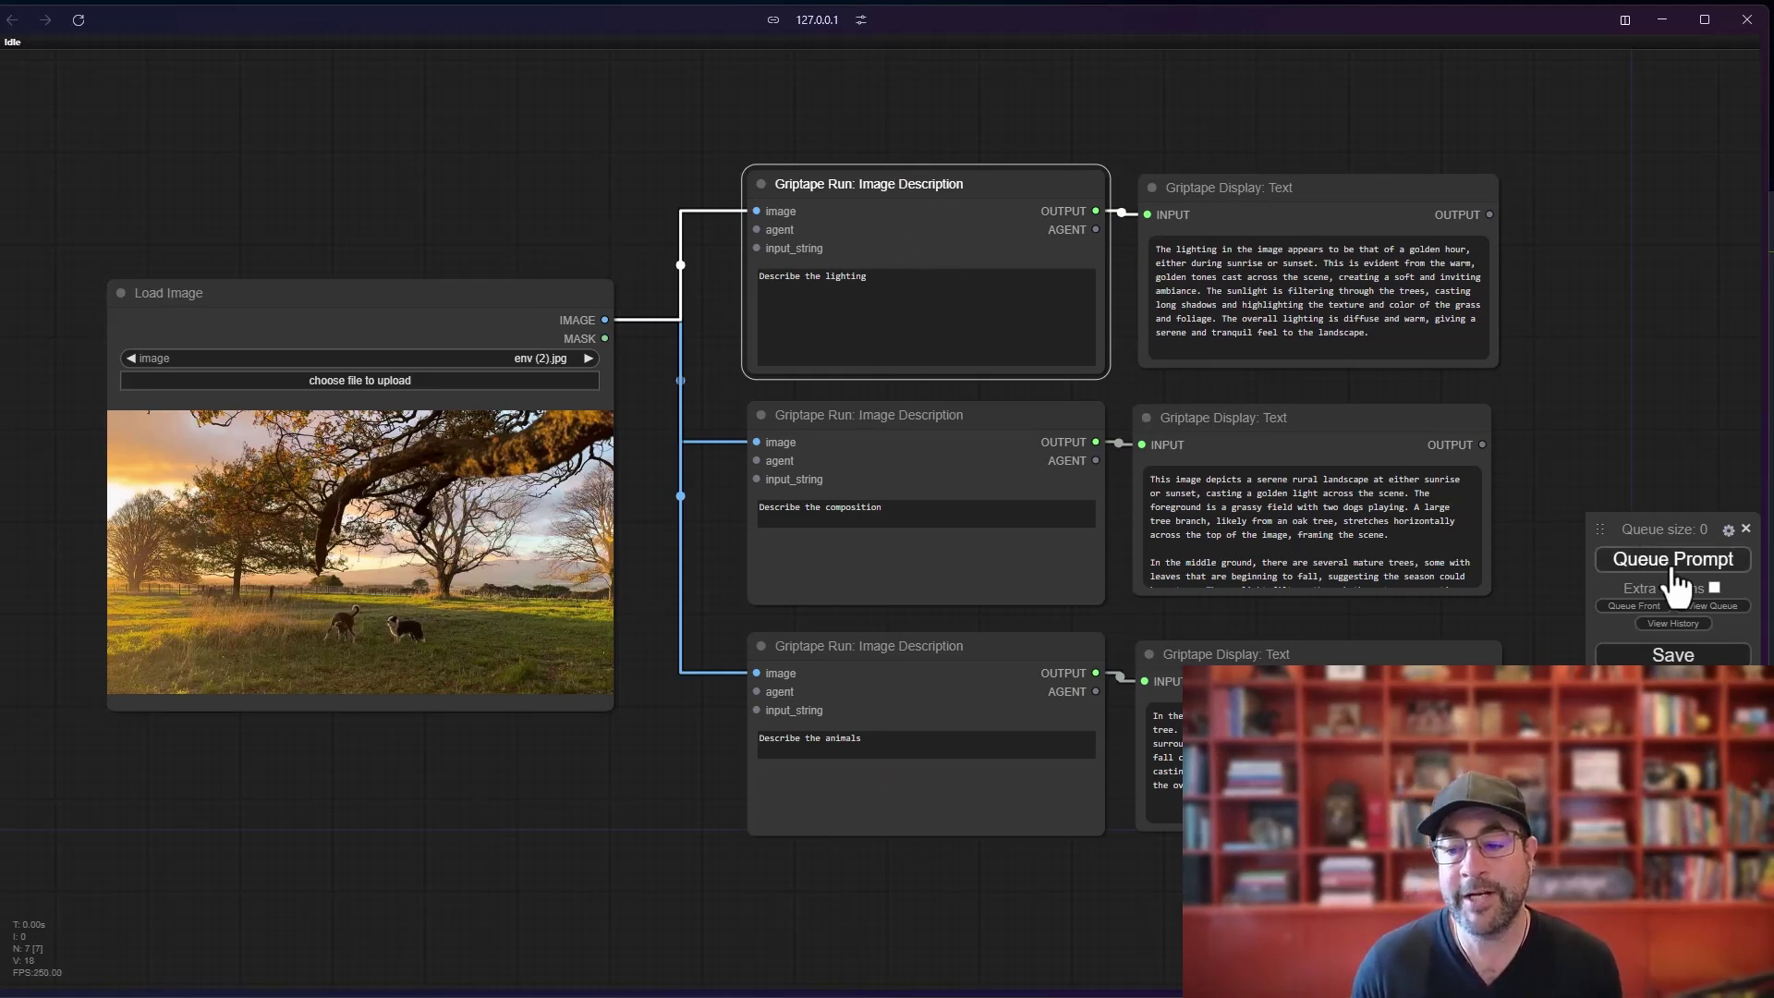
- Examine the three Image Description and Display: Text pairs one after another in the order they run
click(1183, 199)
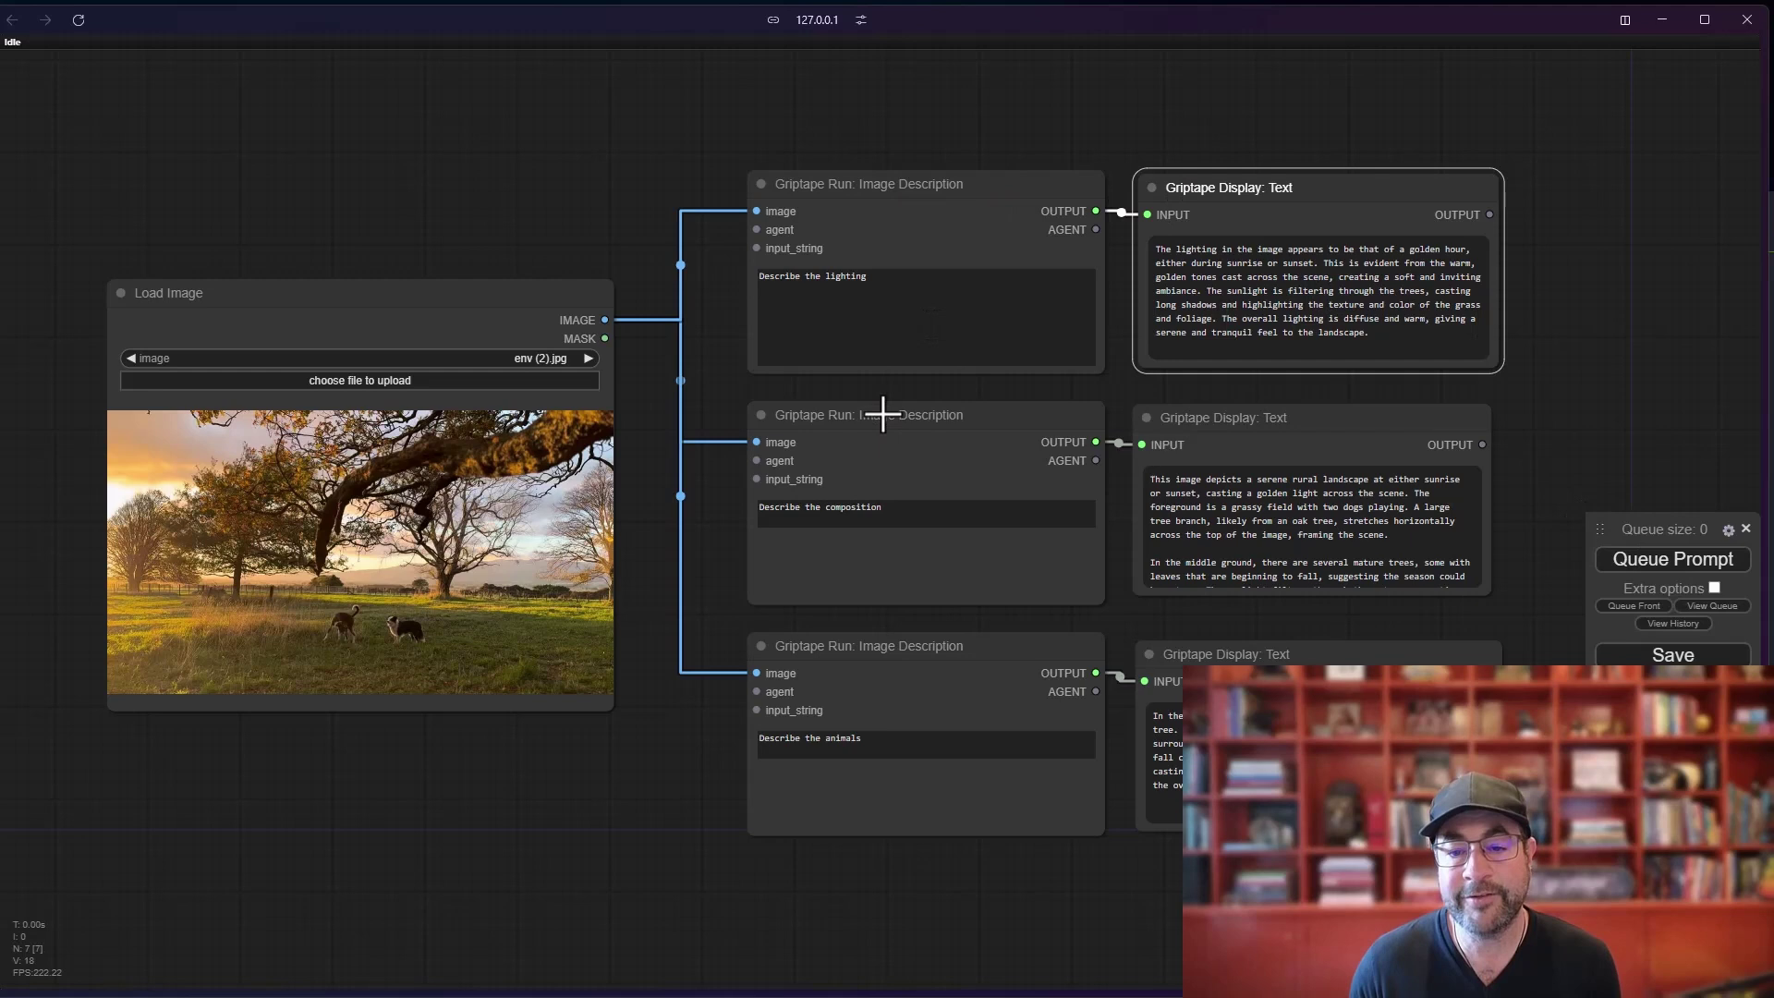
click(885, 415)
click(1192, 427)
click(942, 662)
click(1261, 654)
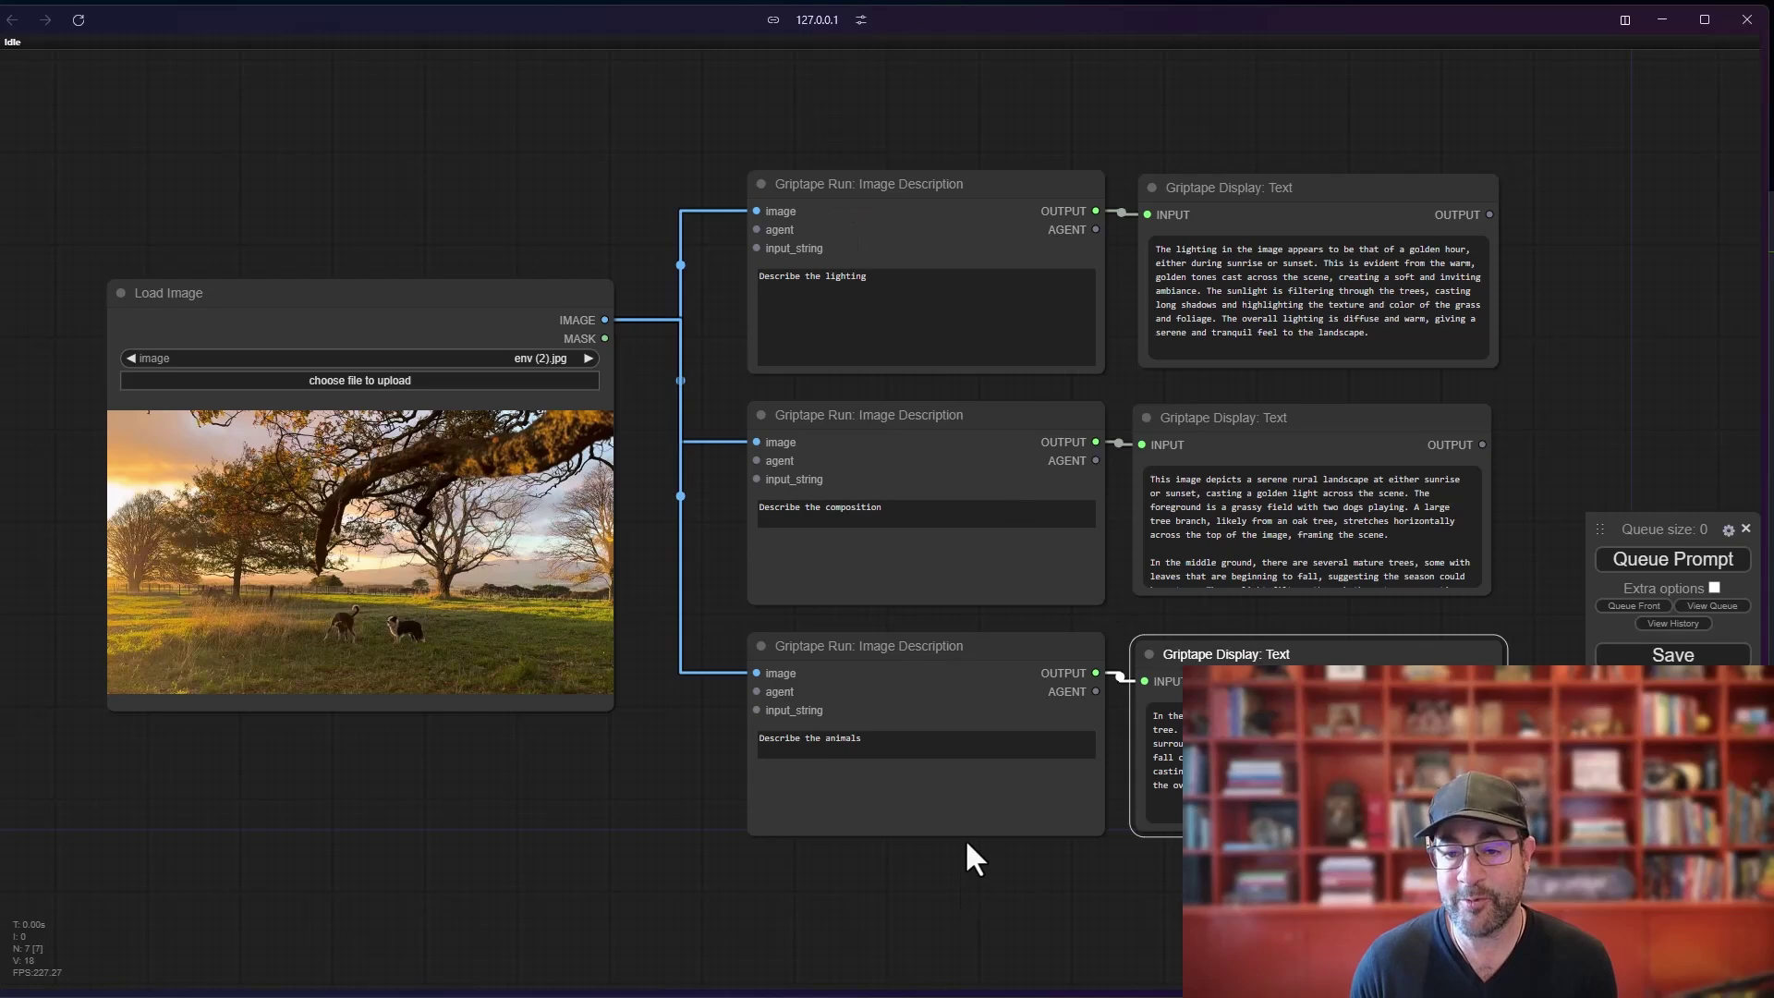
scroll(965, 839, down, 2)
drag(952, 845, 874, 658)
scroll(652, 180, up, 2)
- Delete the three links from Load Image to the Image Description nodes and run the workflow without them, dismissing the error
click(653, 179)
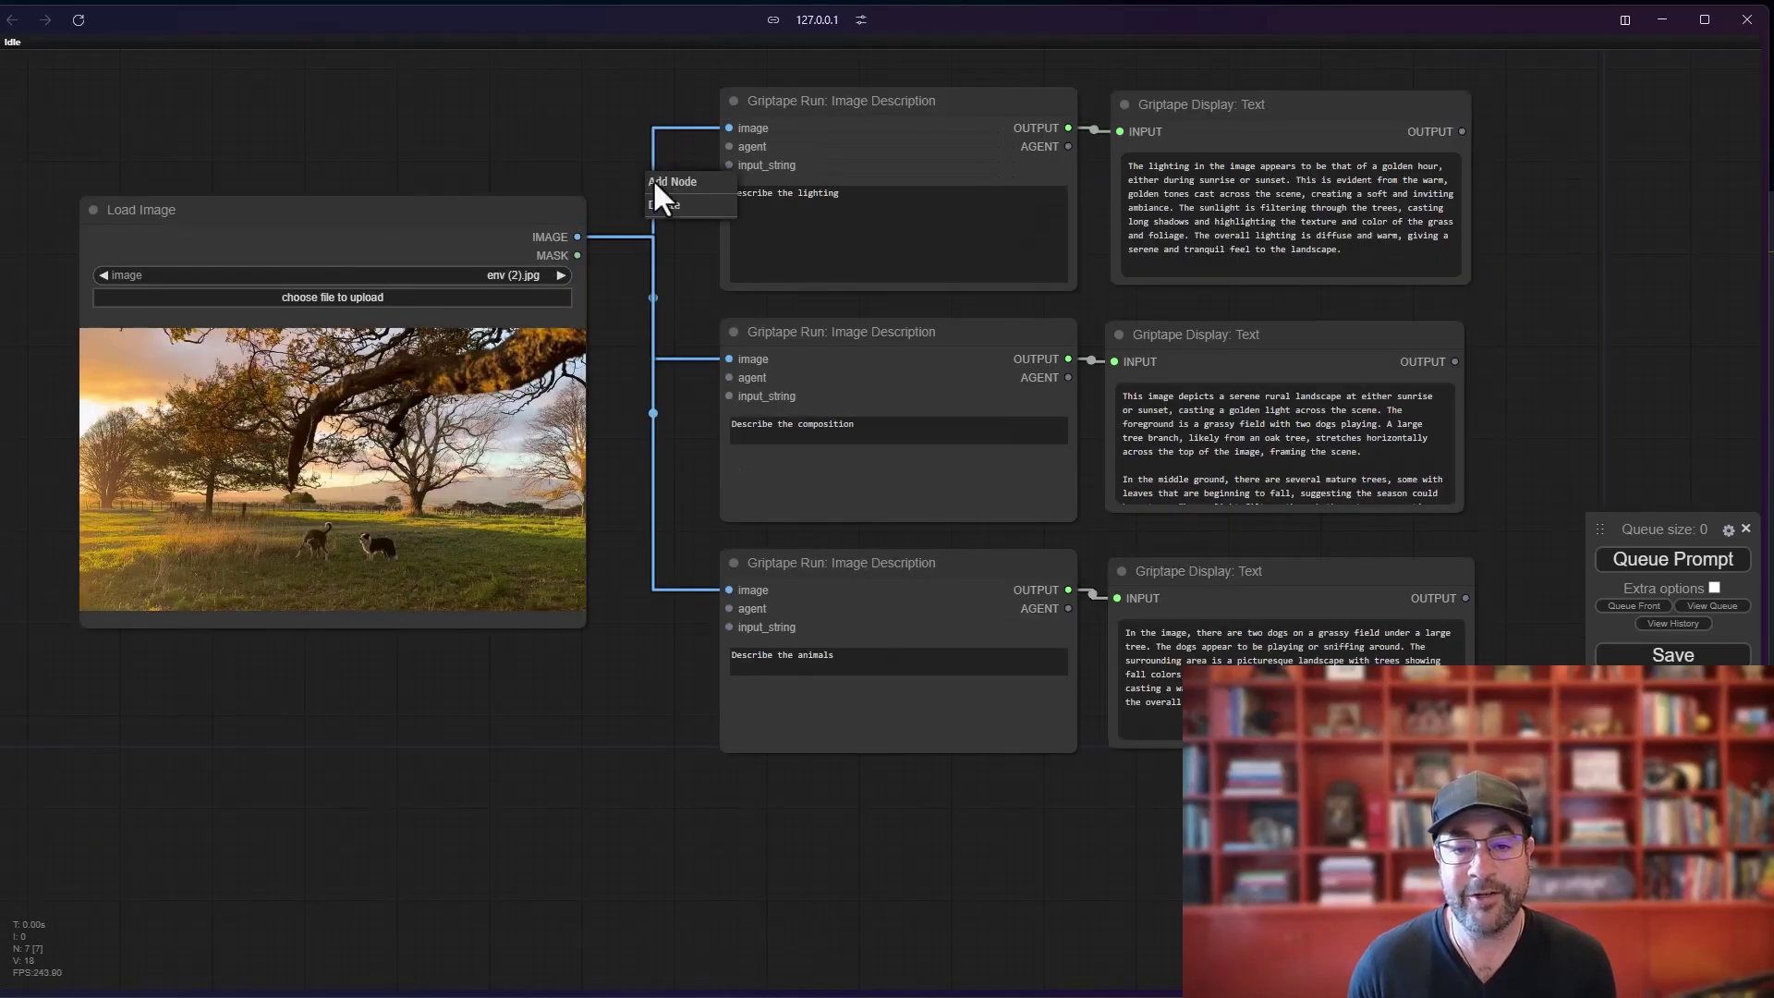
click(663, 204)
click(652, 295)
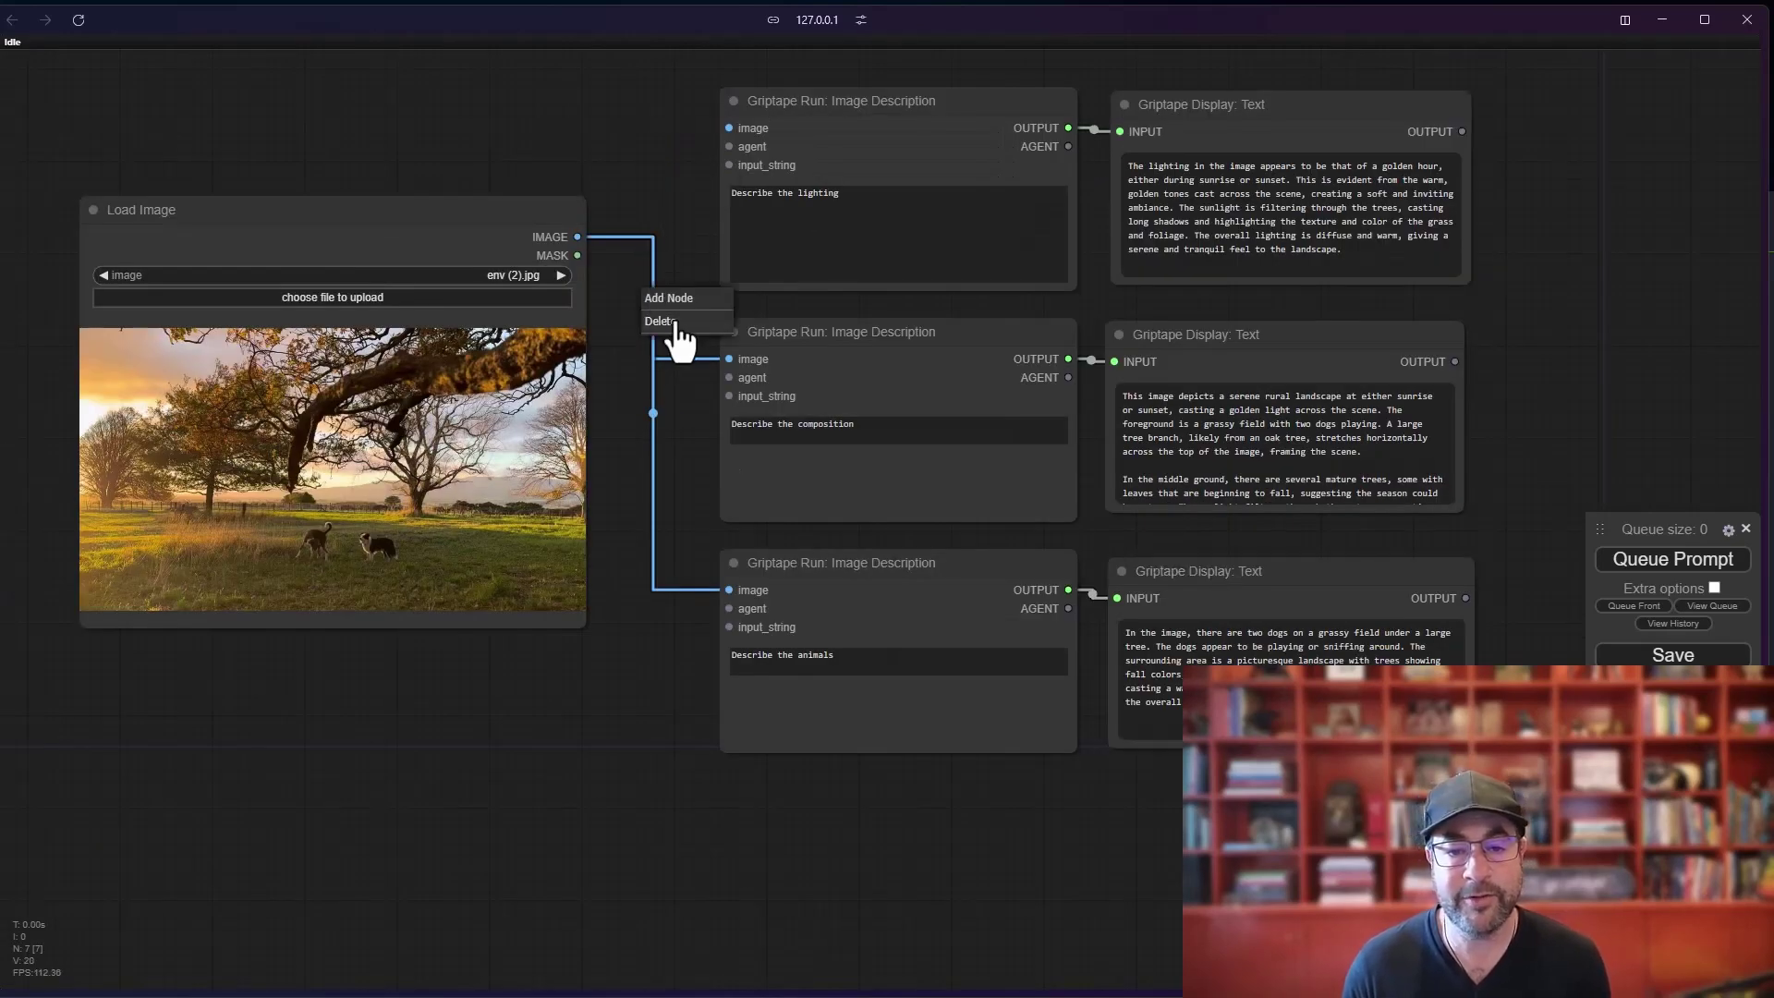
click(663, 321)
click(653, 412)
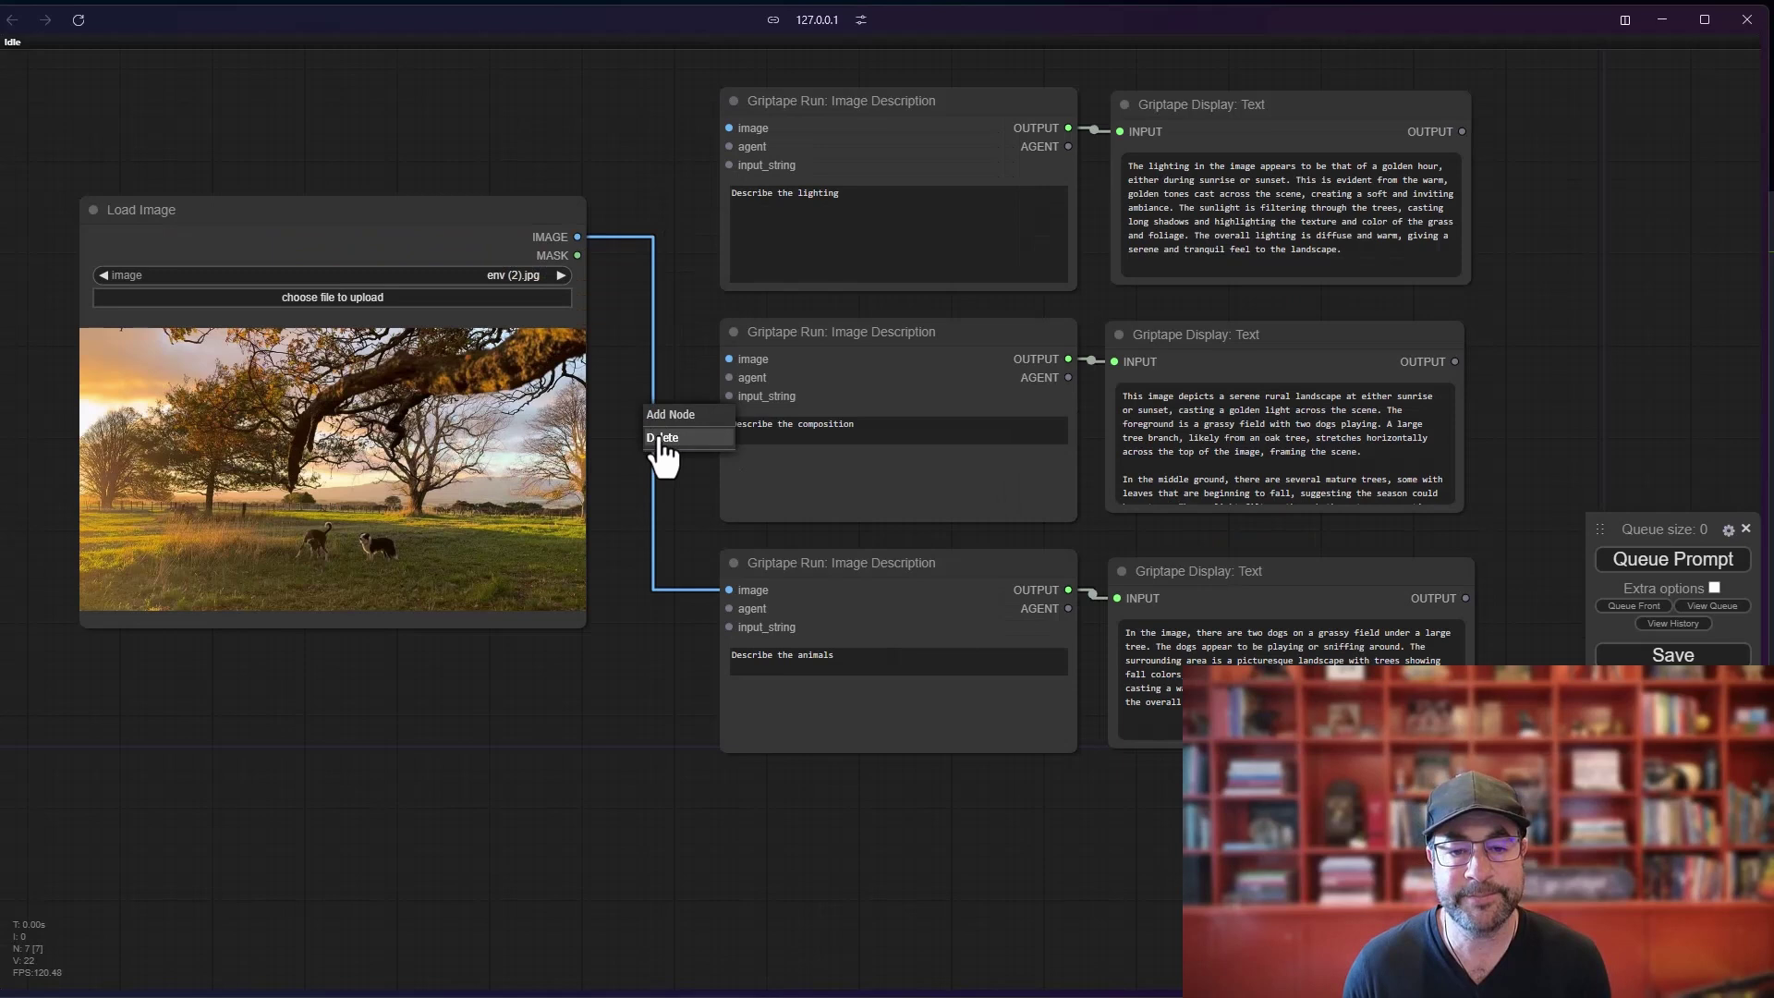
click(663, 437)
click(1645, 566)
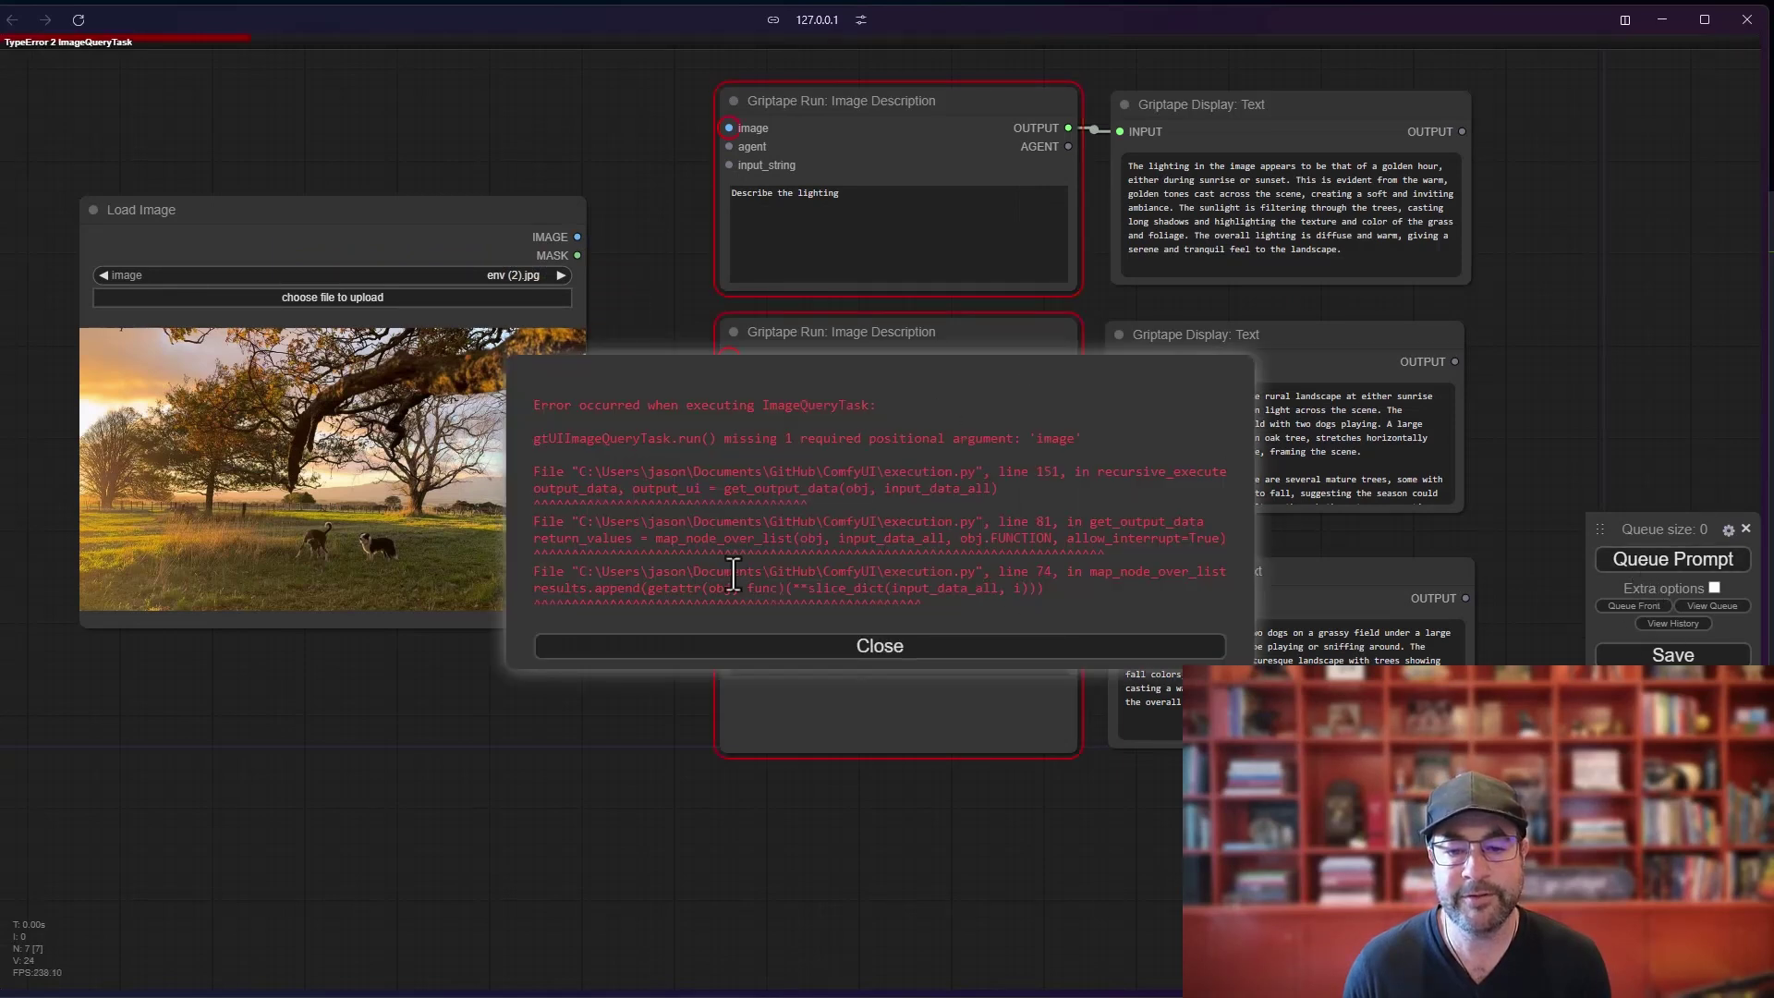
click(875, 645)
- Reconnect Load Image's IMAGE output to the image inputs of the lighting, composition and animals Image Description nodes
drag(575, 237, 729, 128)
drag(578, 237, 729, 358)
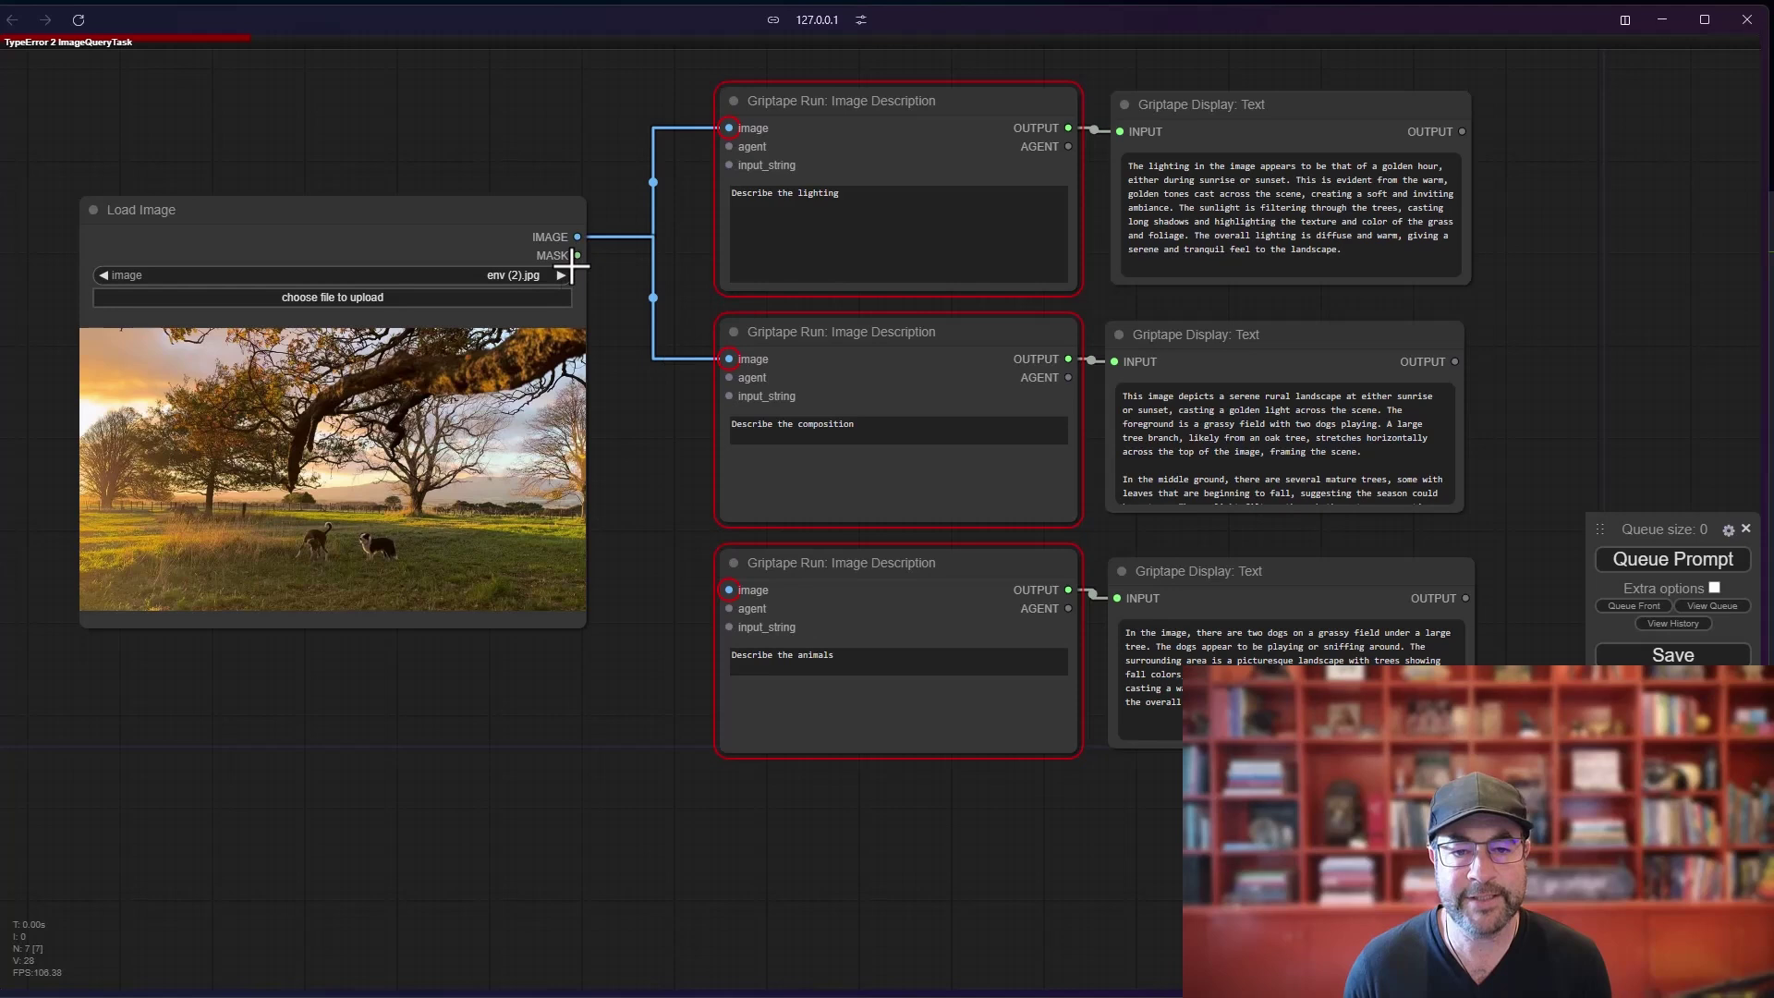
drag(577, 237, 729, 590)
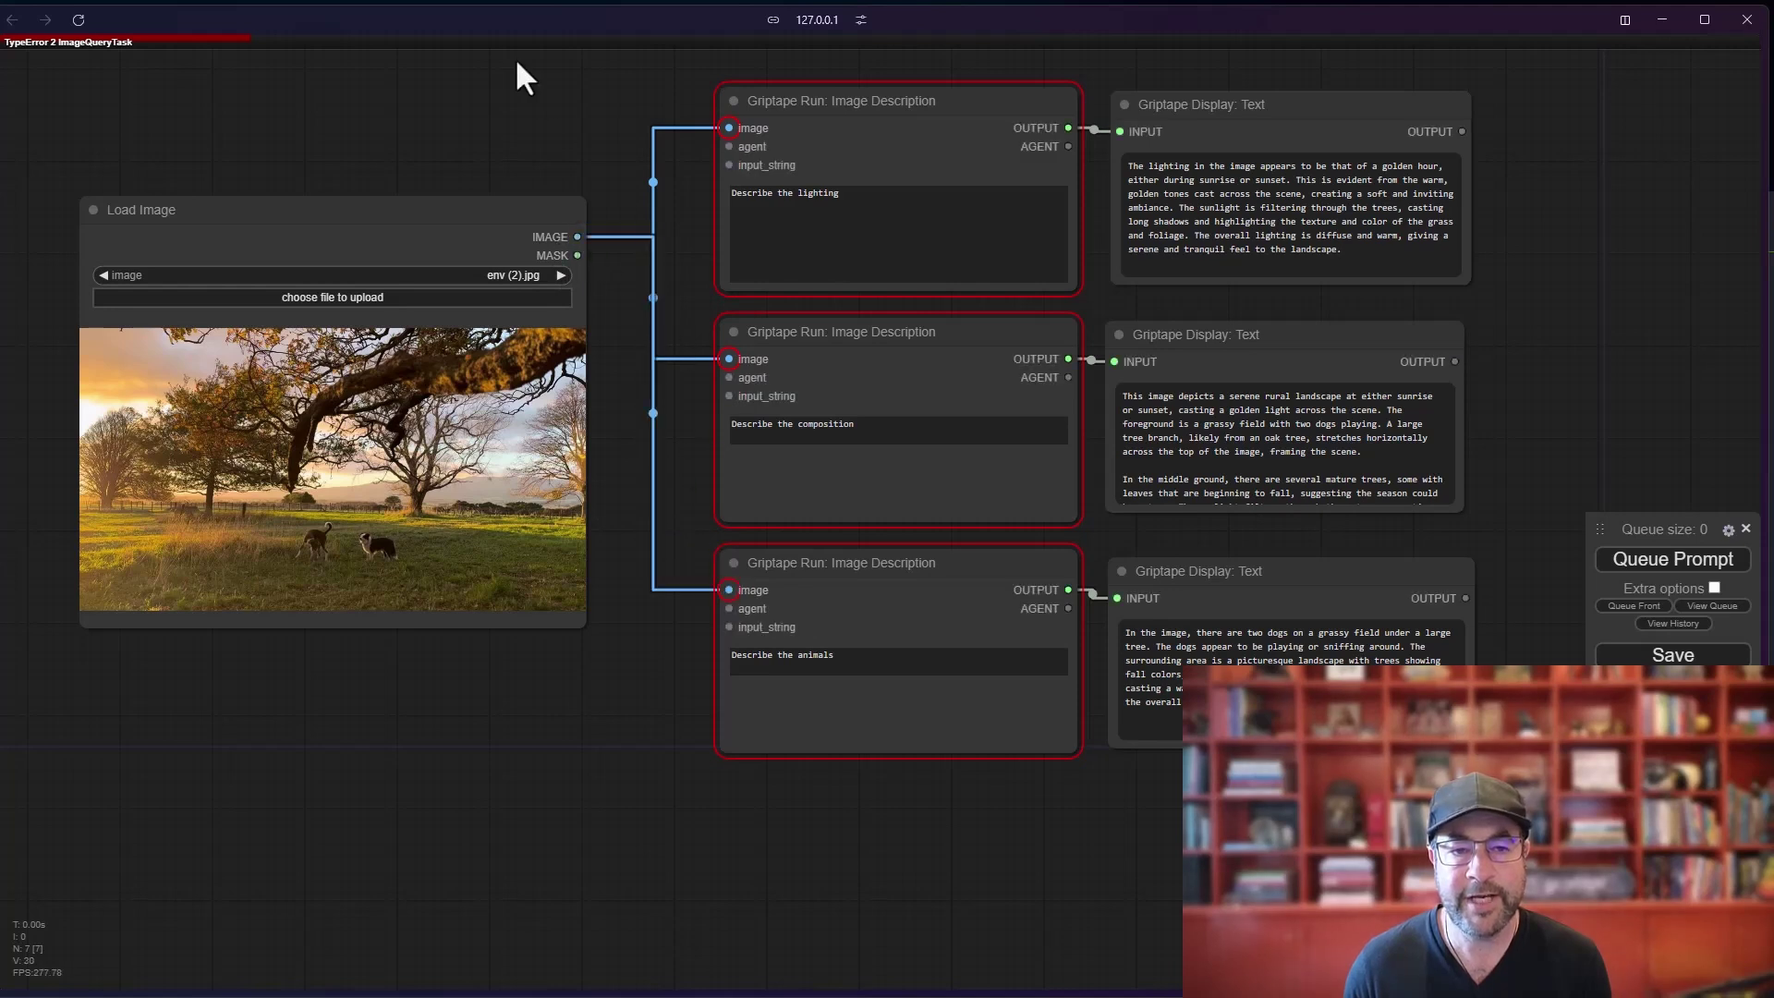
drag(521, 99, 530, 135)
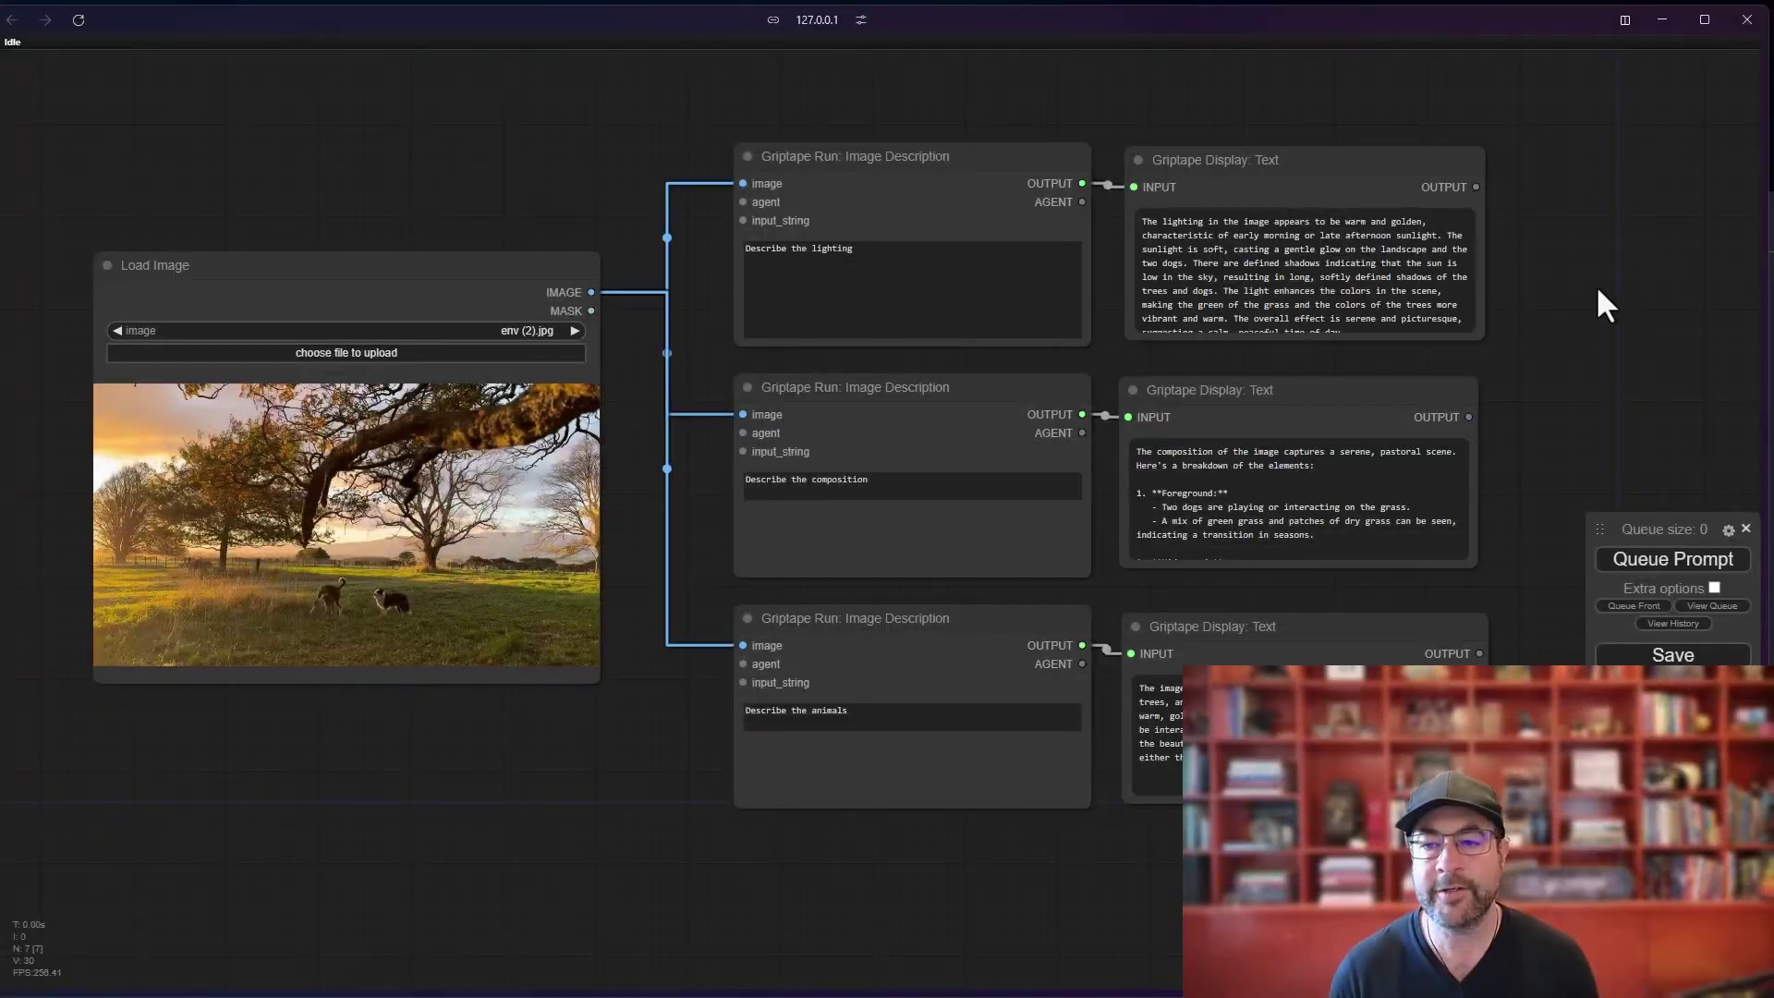
- Add a small Note node beside the Display: Text column and record "26.05 seconds" in it
double_click(1599, 290)
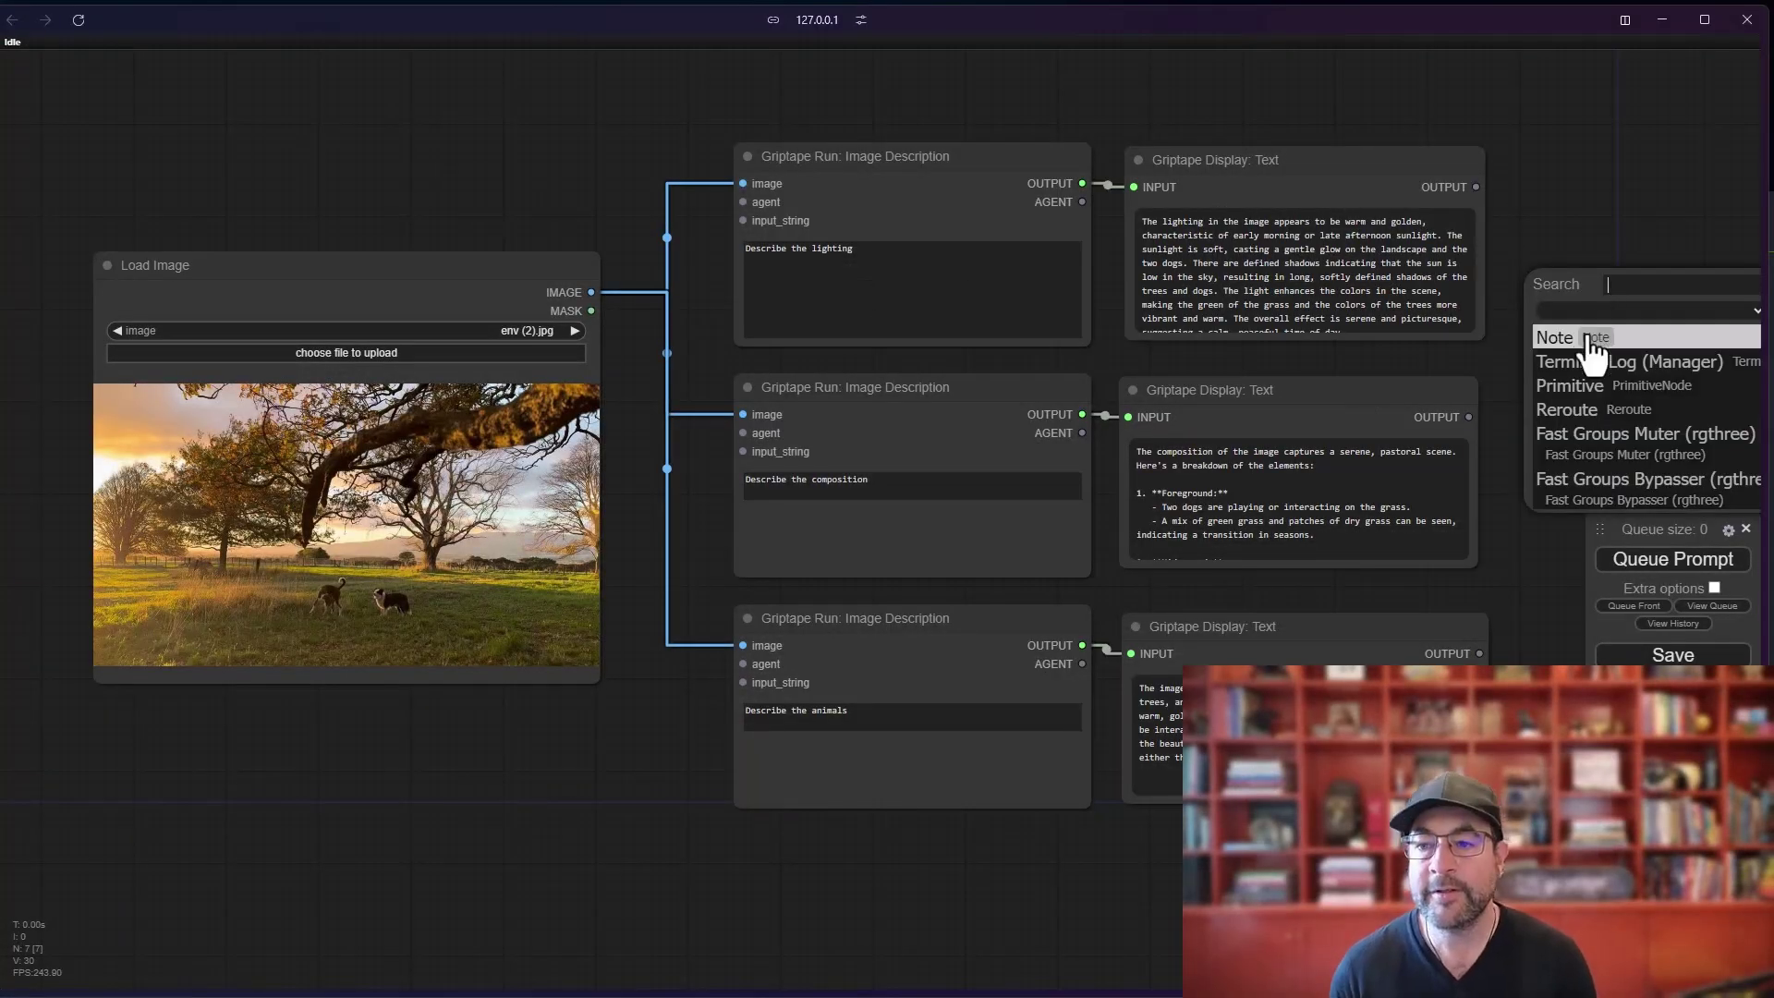
click(1595, 332)
drag(1484, 432, 1176, 440)
click(1343, 405)
text(26.05 seconds)
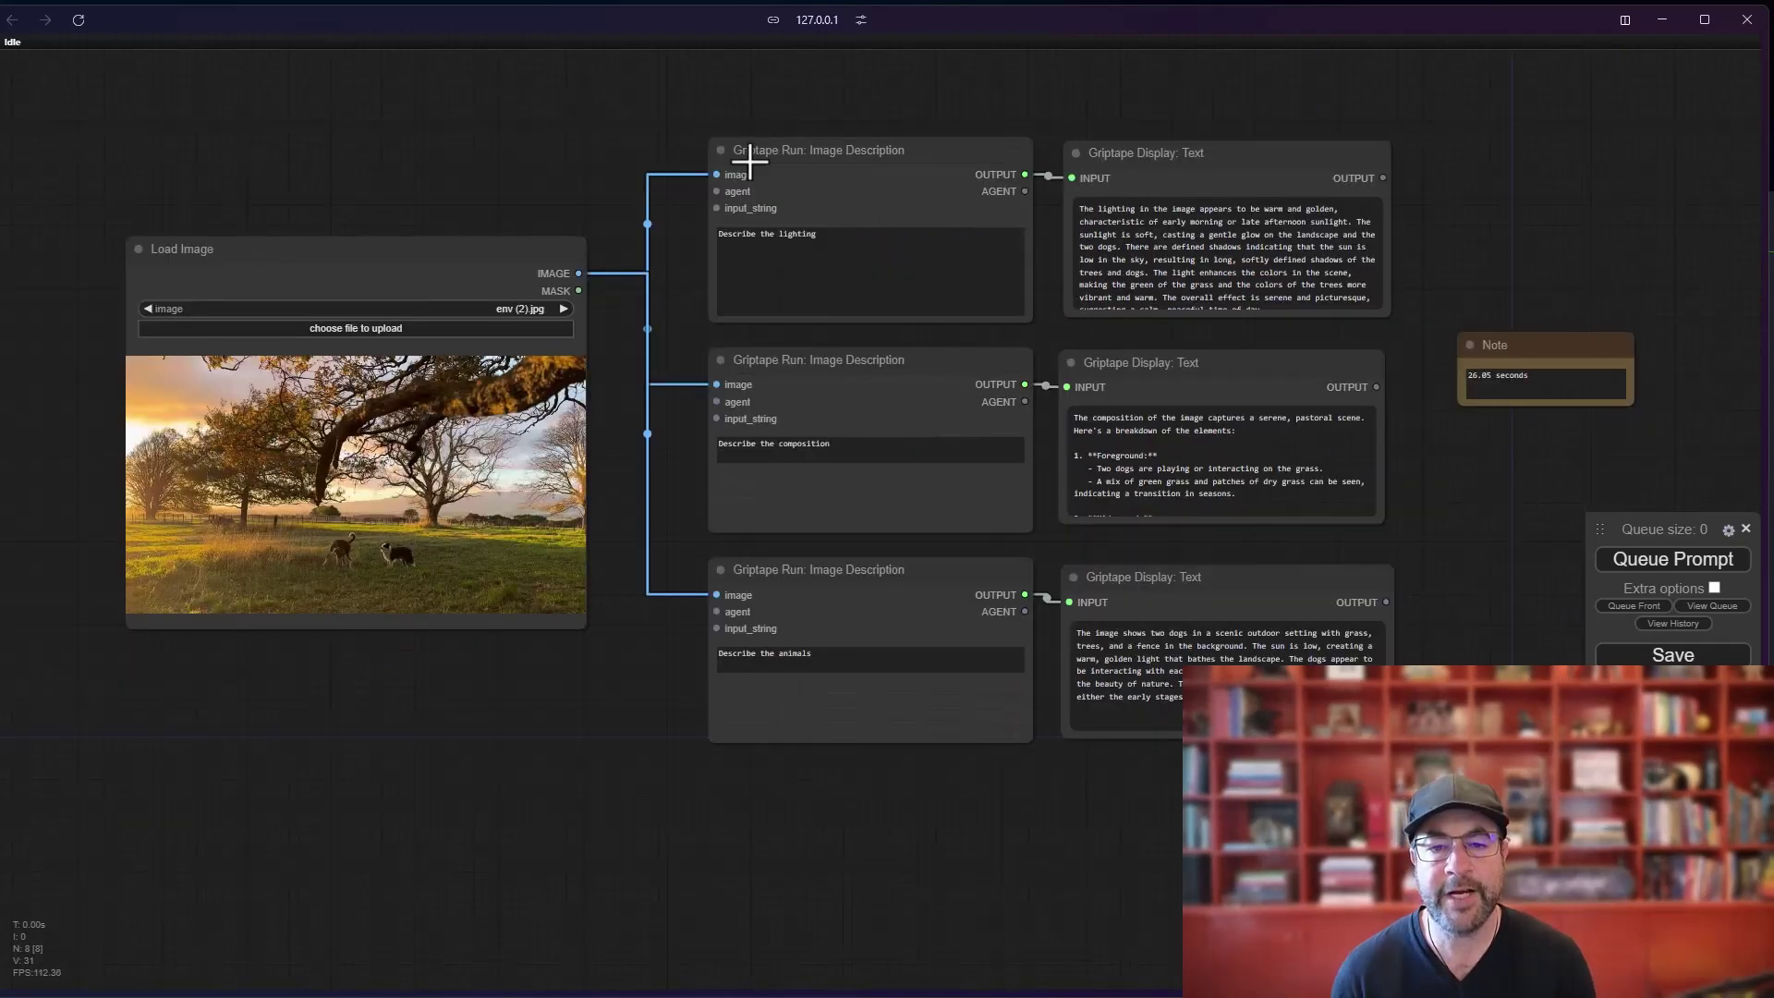
drag(1447, 449, 1442, 323)
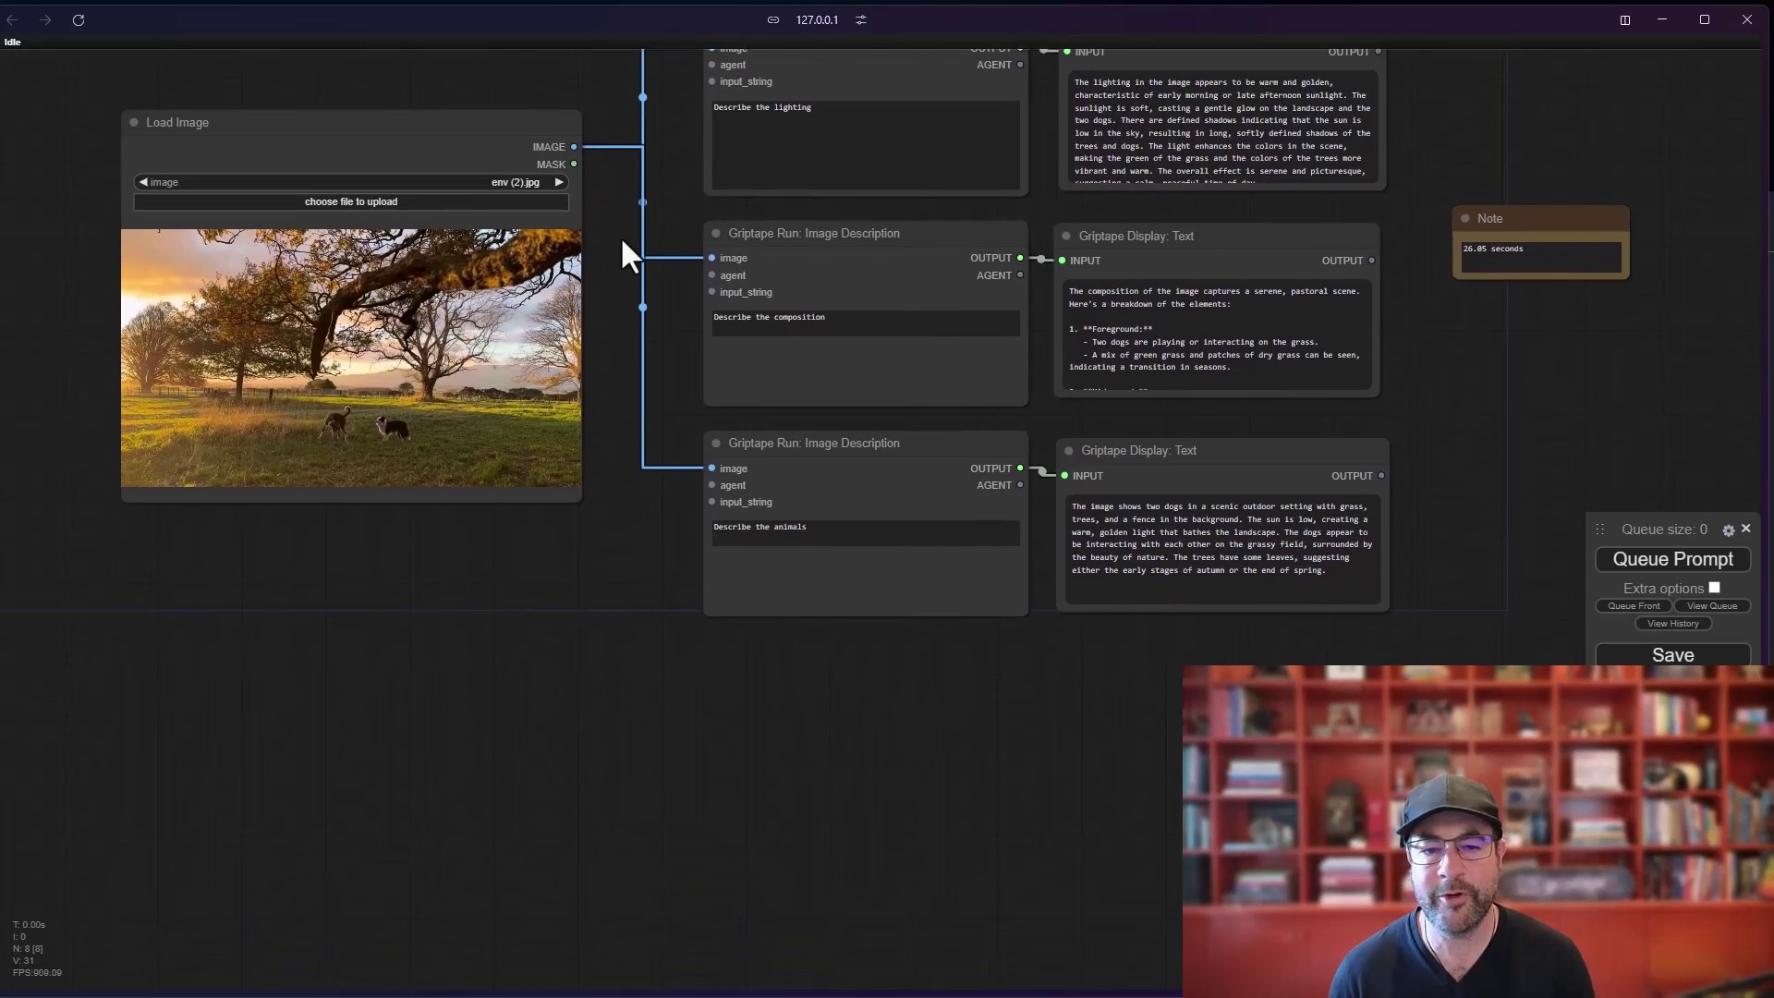
- Duplicate the Load Image node and place the copy beneath the original workflow
click(416, 182)
click(378, 140)
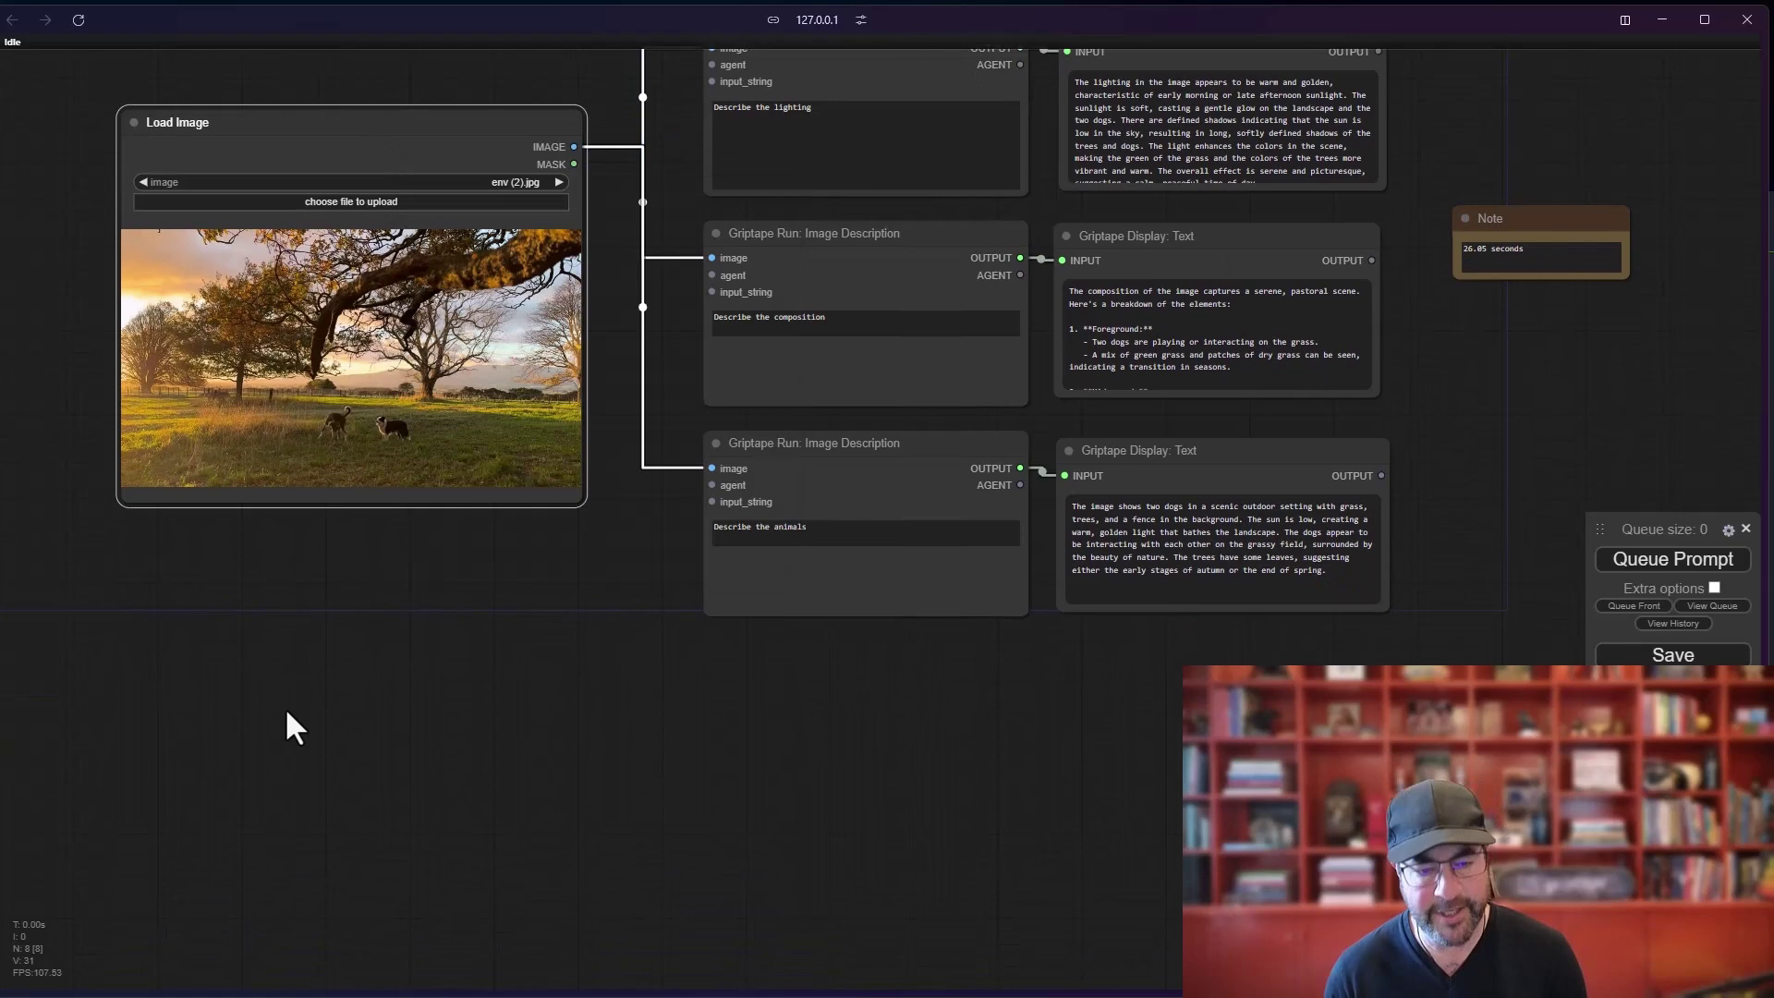
click(300, 744)
key(ctrl+v)
drag(428, 737, 260, 736)
scroll(620, 672, down, 1)
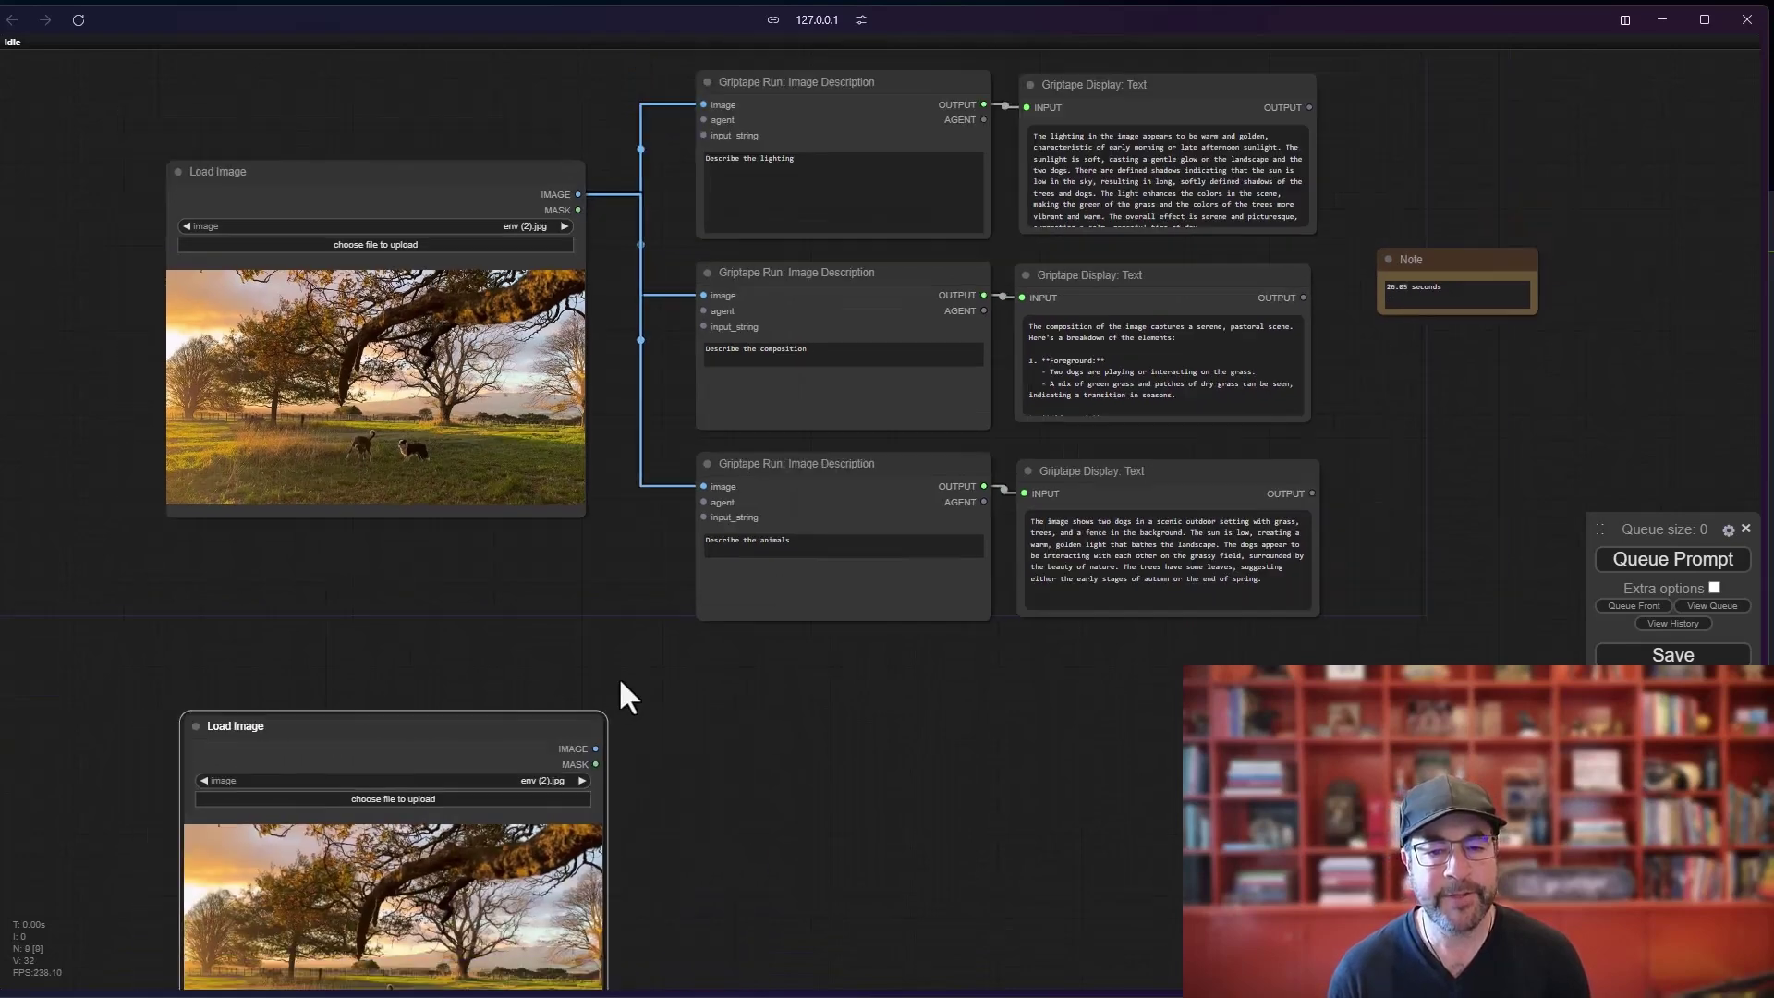
scroll(772, 716, up, 1)
drag(771, 716, 796, 856)
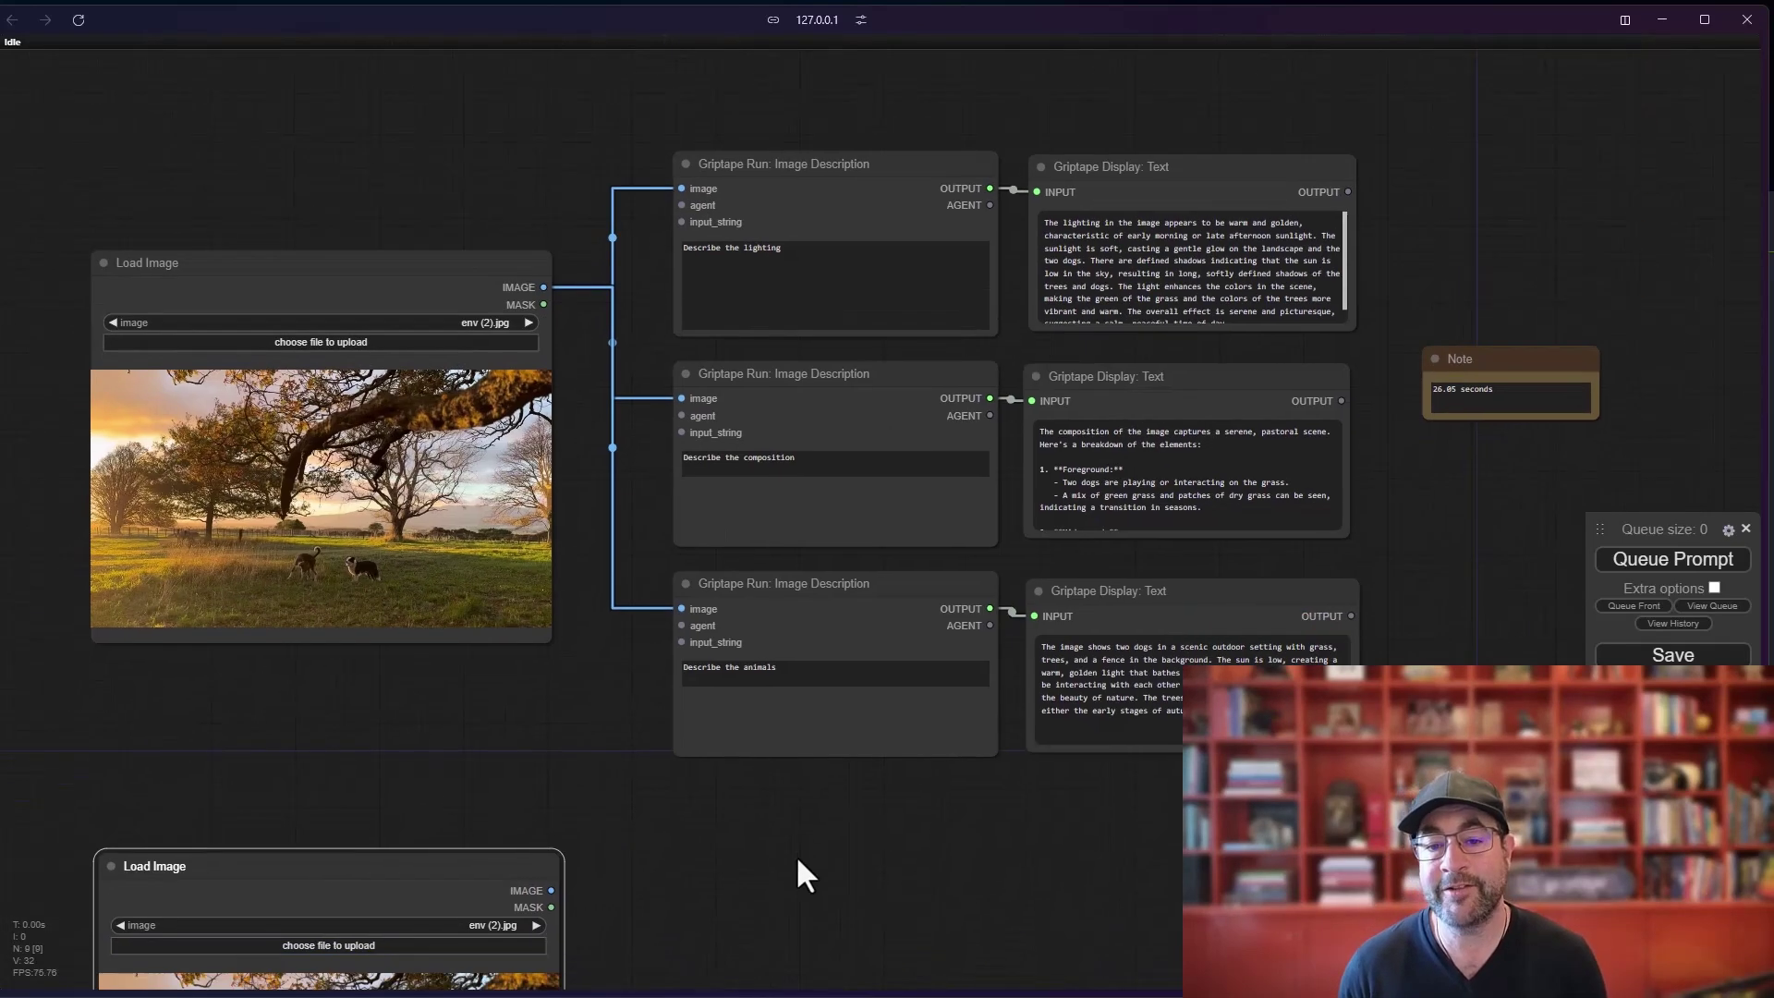
- Add a Griptape Run: Parallel Image Description node beside the copied Load Image and connect the IMAGE output to its image input
scroll(795, 856, down, 5)
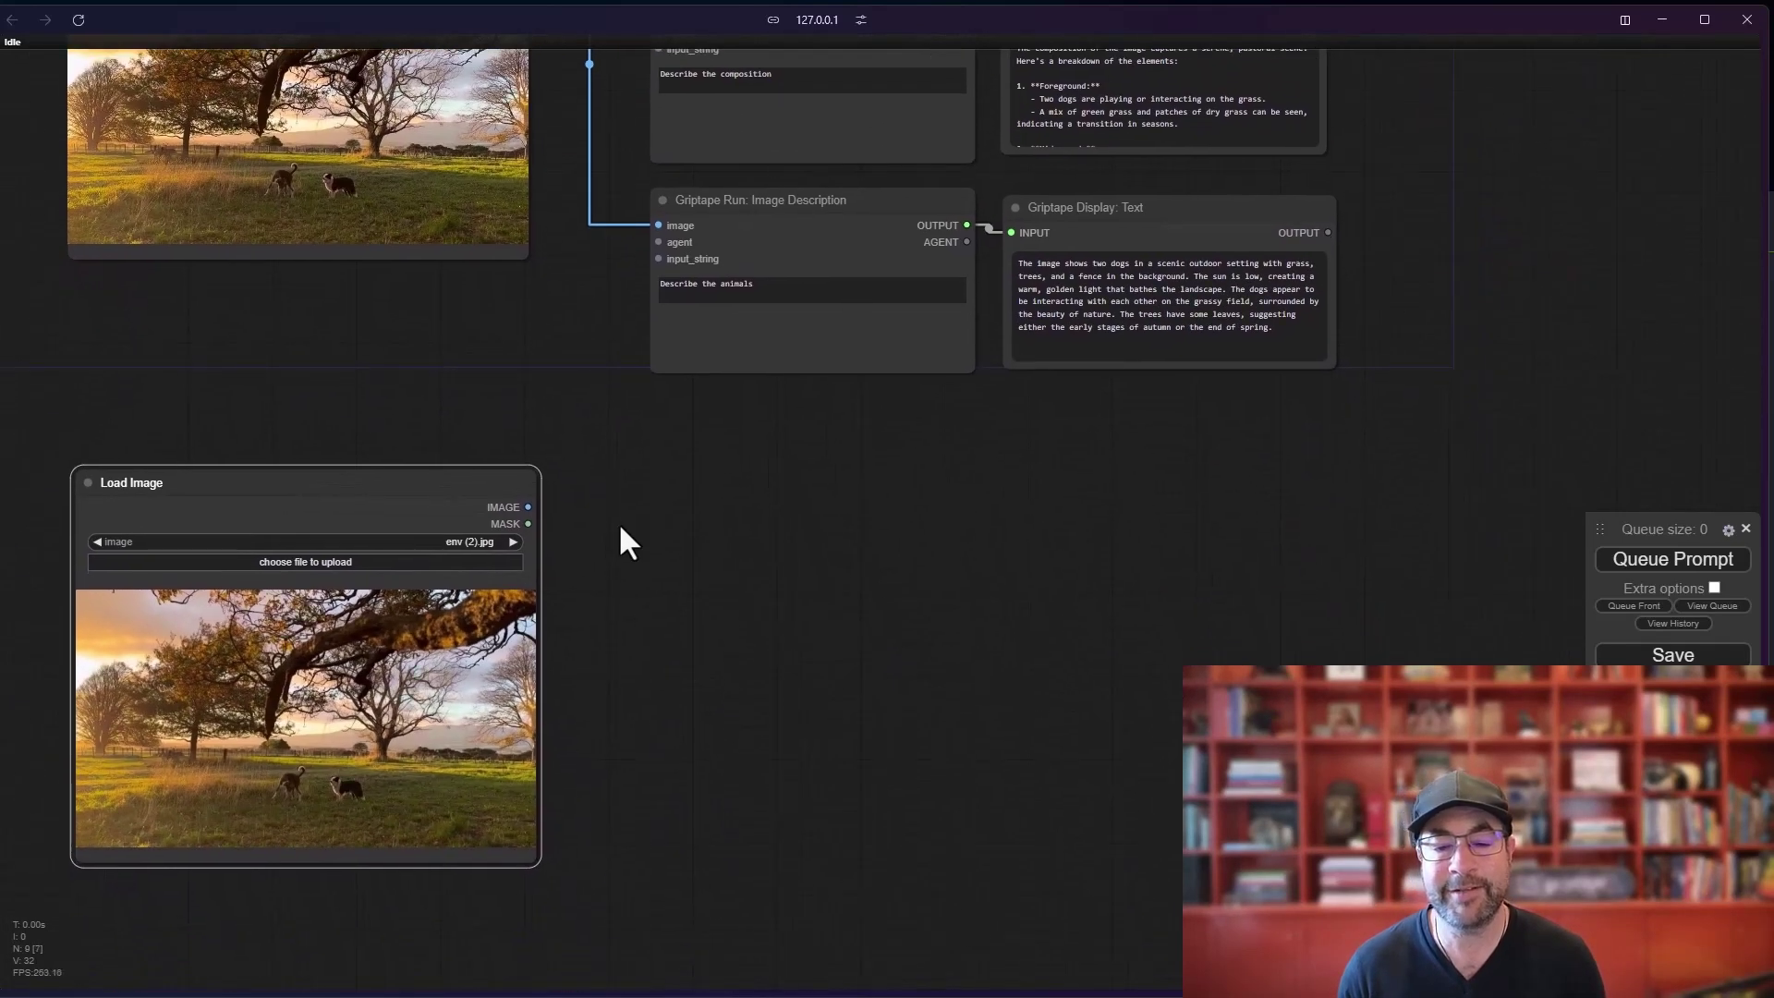
right_click(606, 526)
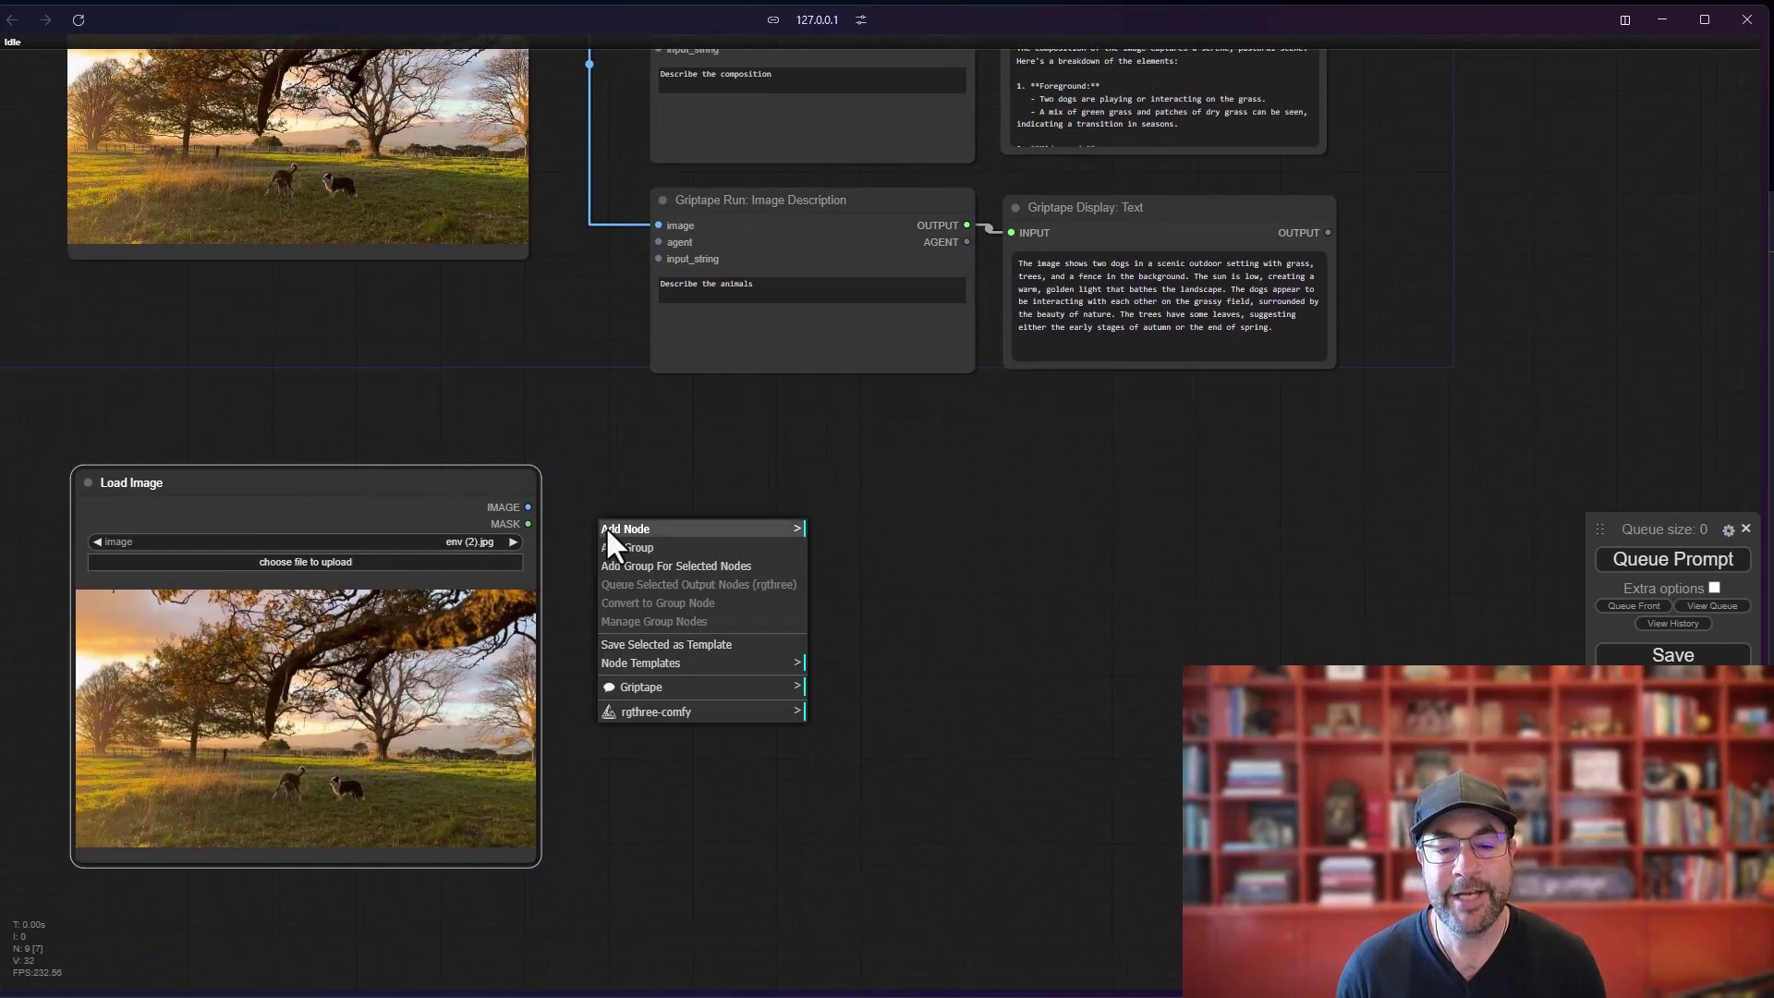
click(621, 529)
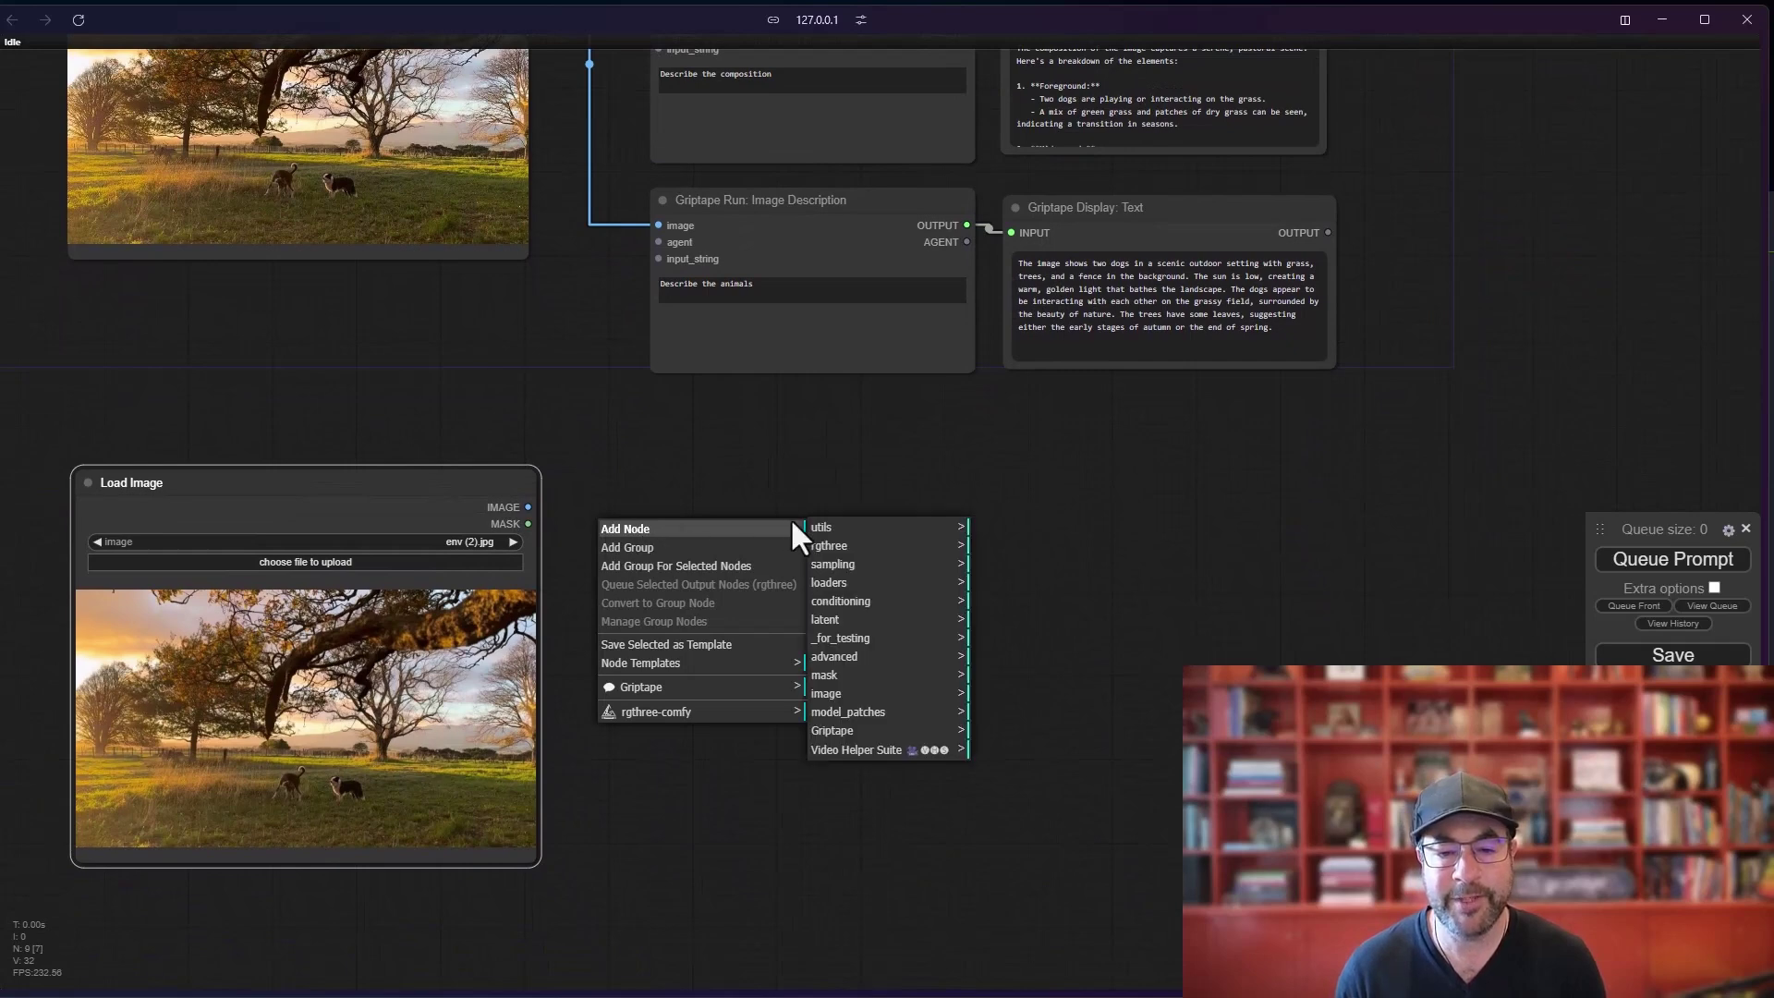
click(837, 731)
click(1016, 658)
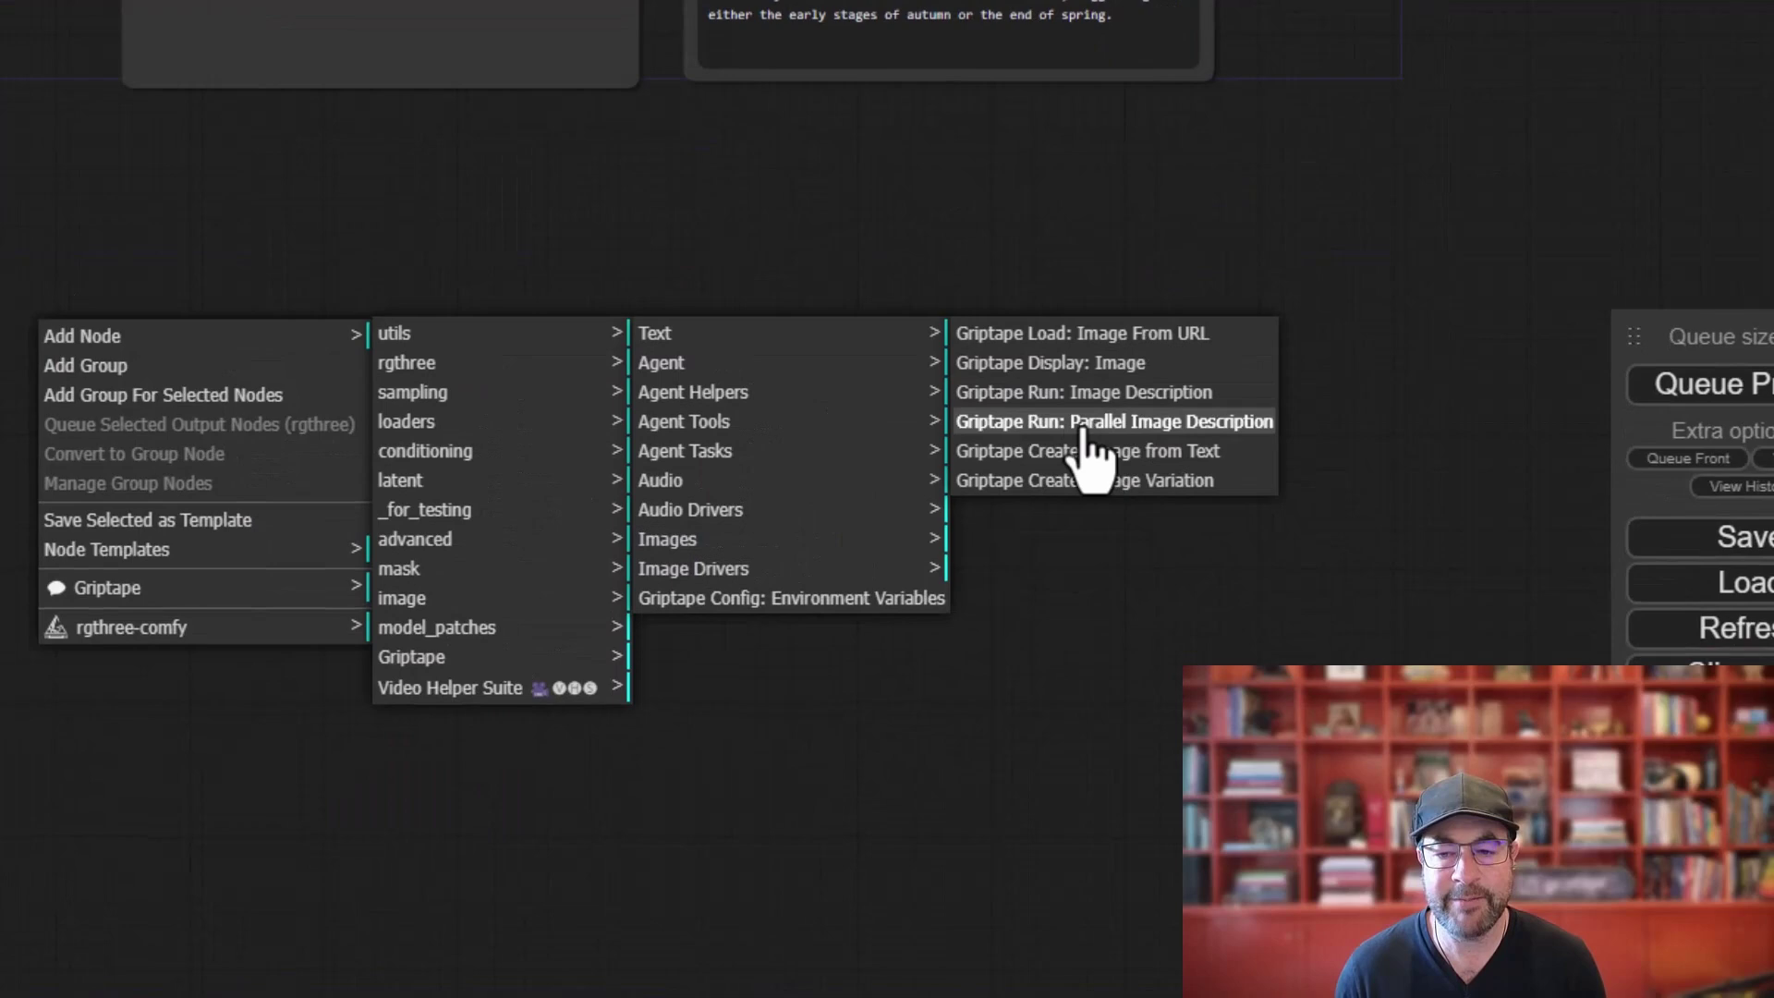
click(1086, 425)
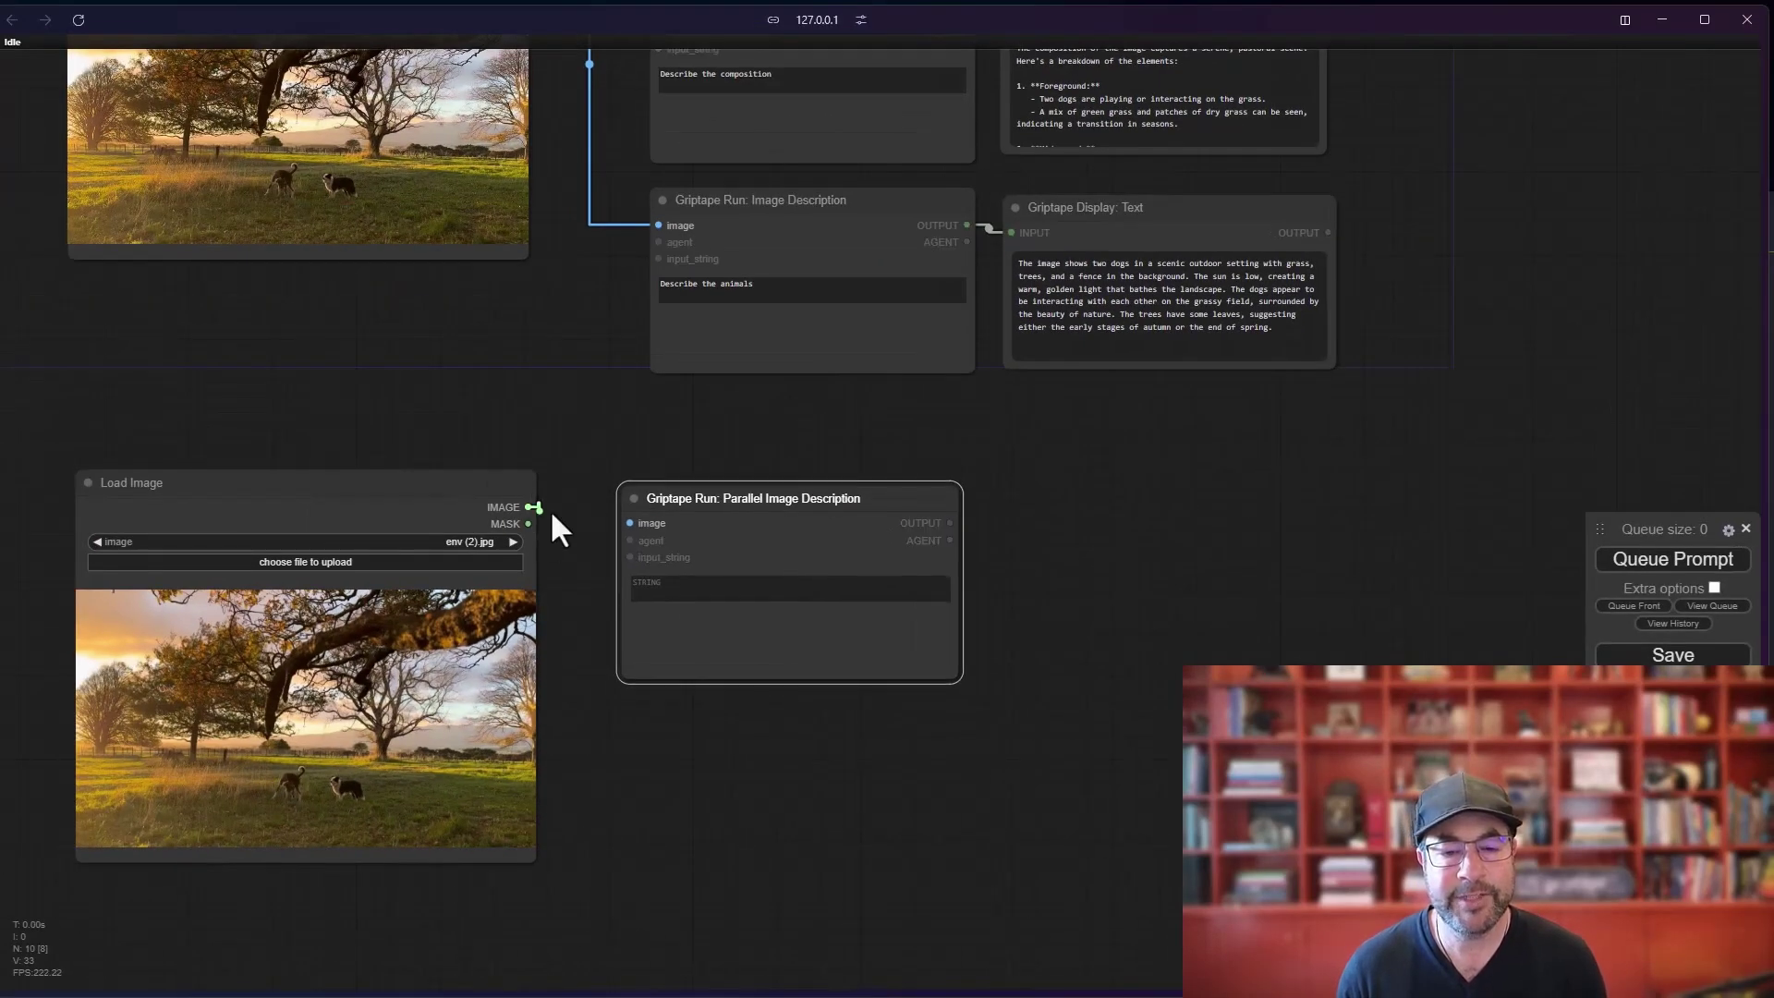
drag(529, 507, 671, 502)
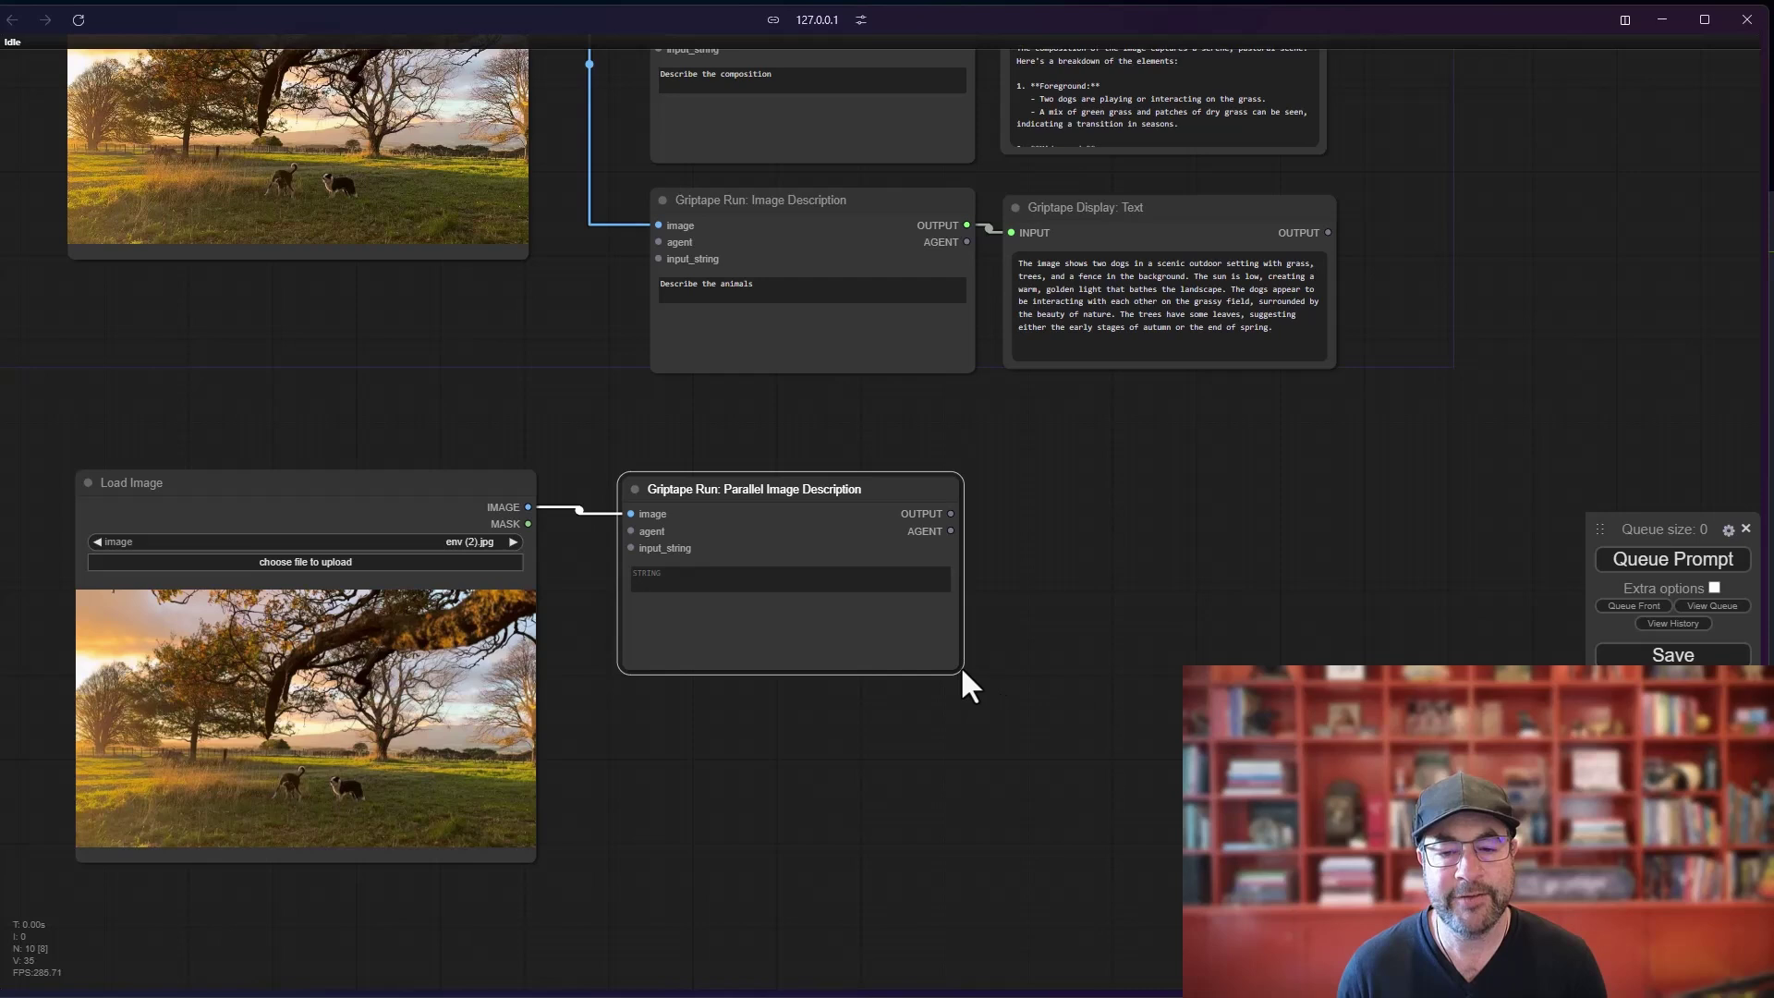
- Enlarge the Parallel Image Description node and connect its OUTPUT to a copy of the animals row's Display: Text node
drag(961, 667, 963, 684)
drag(1106, 552, 1121, 697)
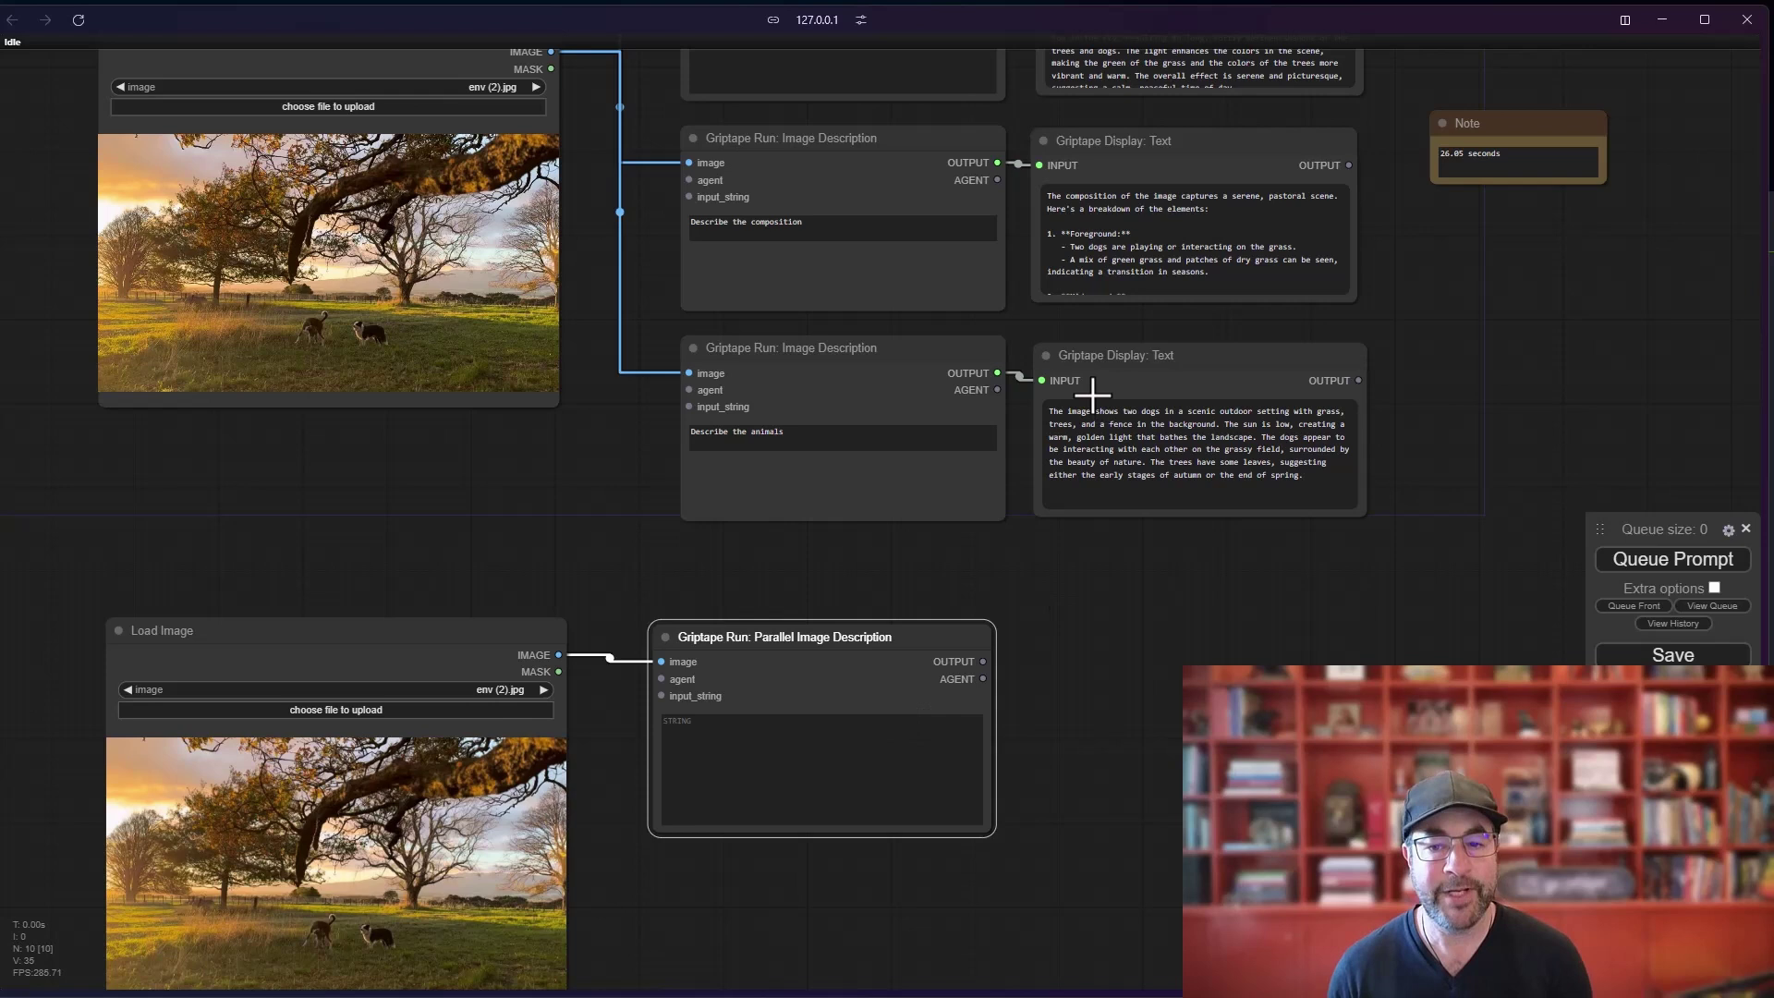
click(1133, 364)
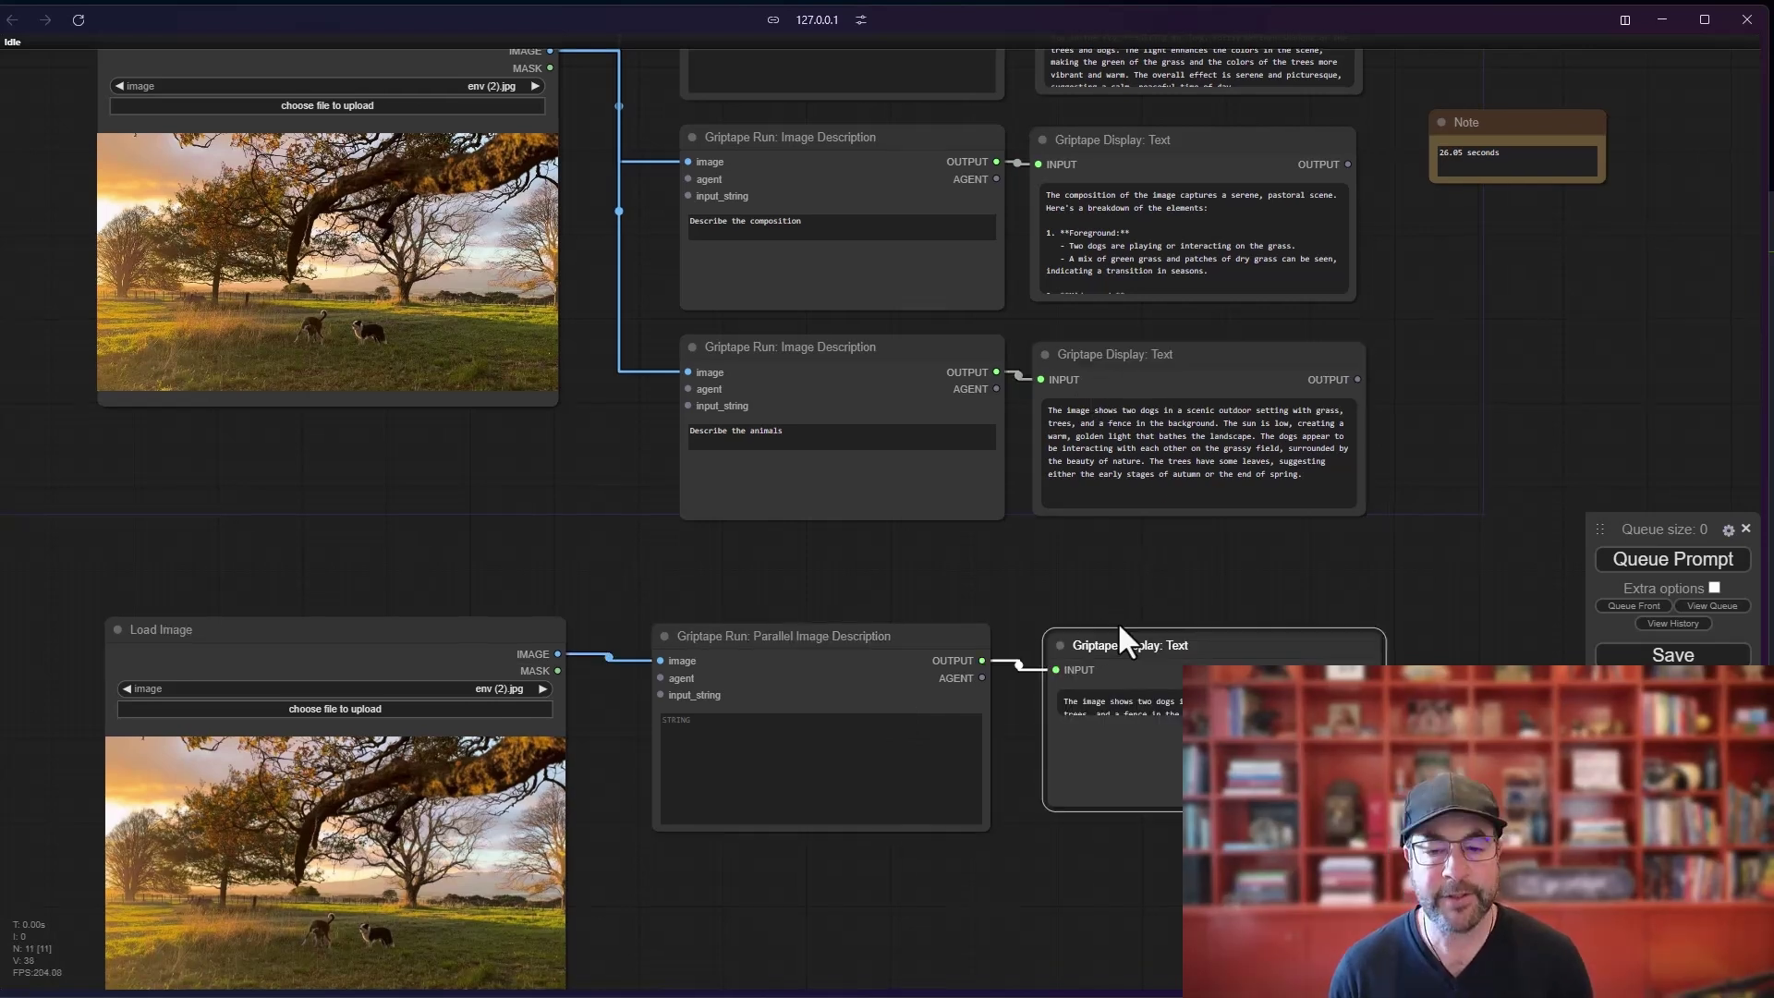
drag(776, 564, 771, 553)
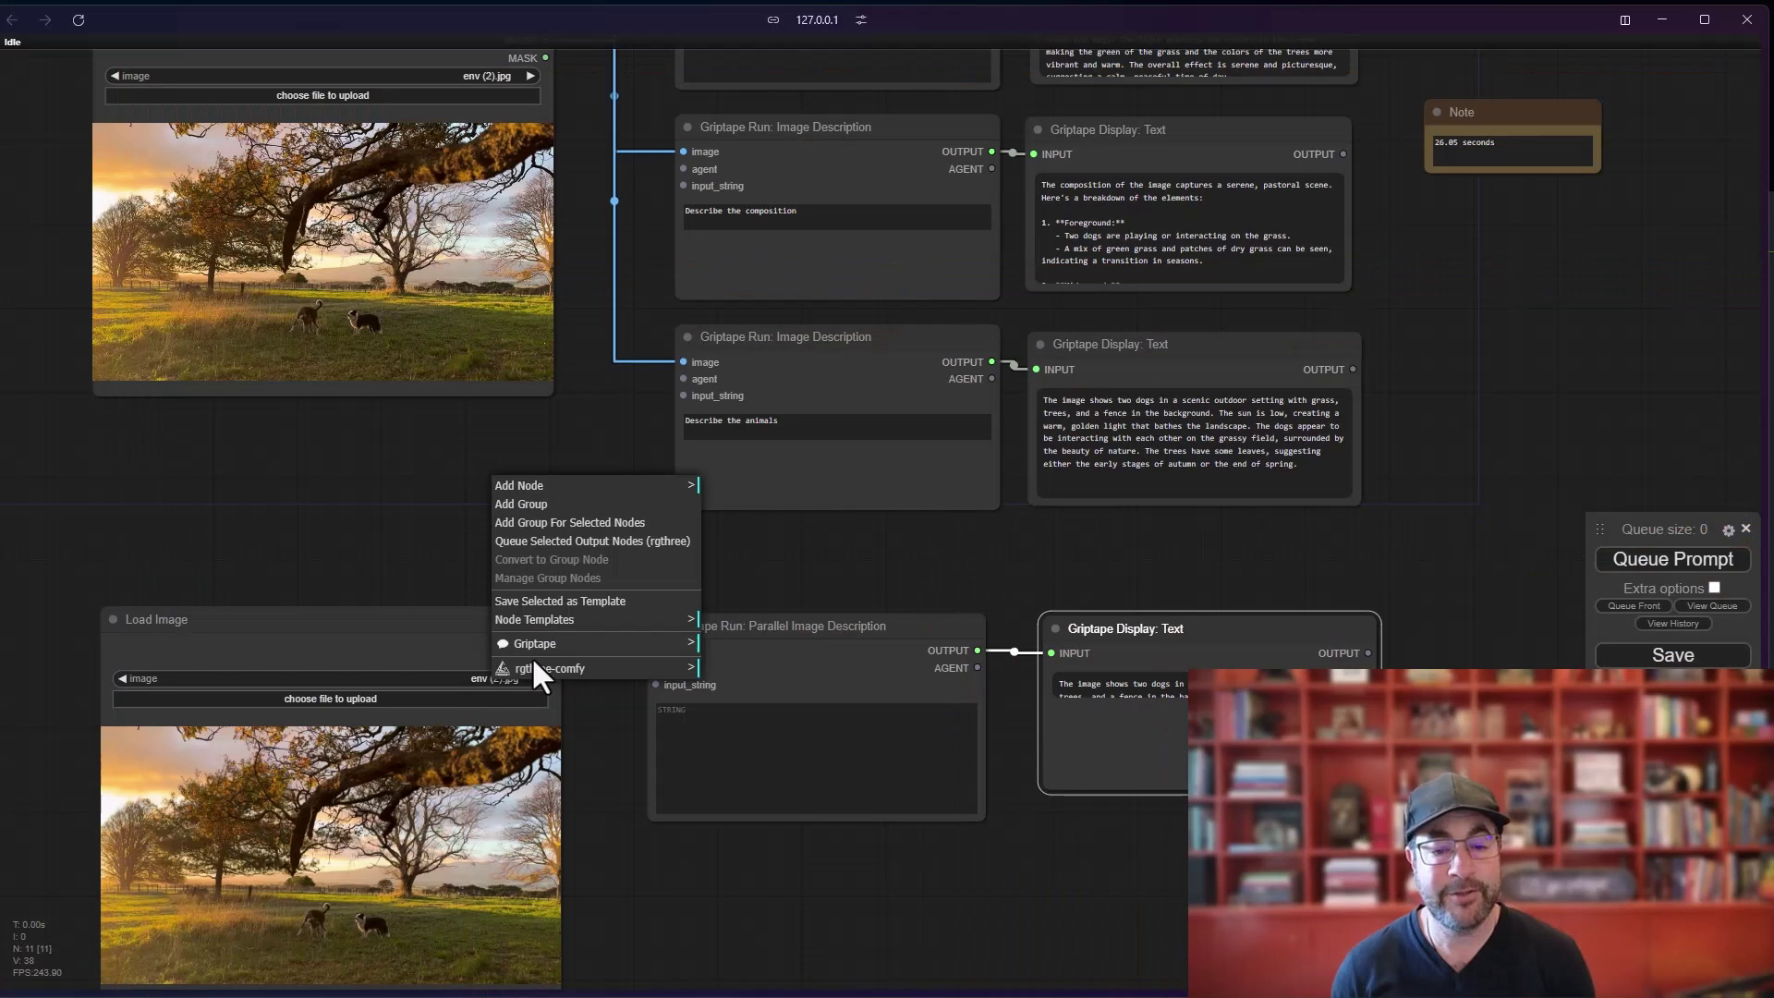
- Open Griptape Tradeschool, look over the introduction of the Compare Movies - Workflows course, and close the site
click(545, 647)
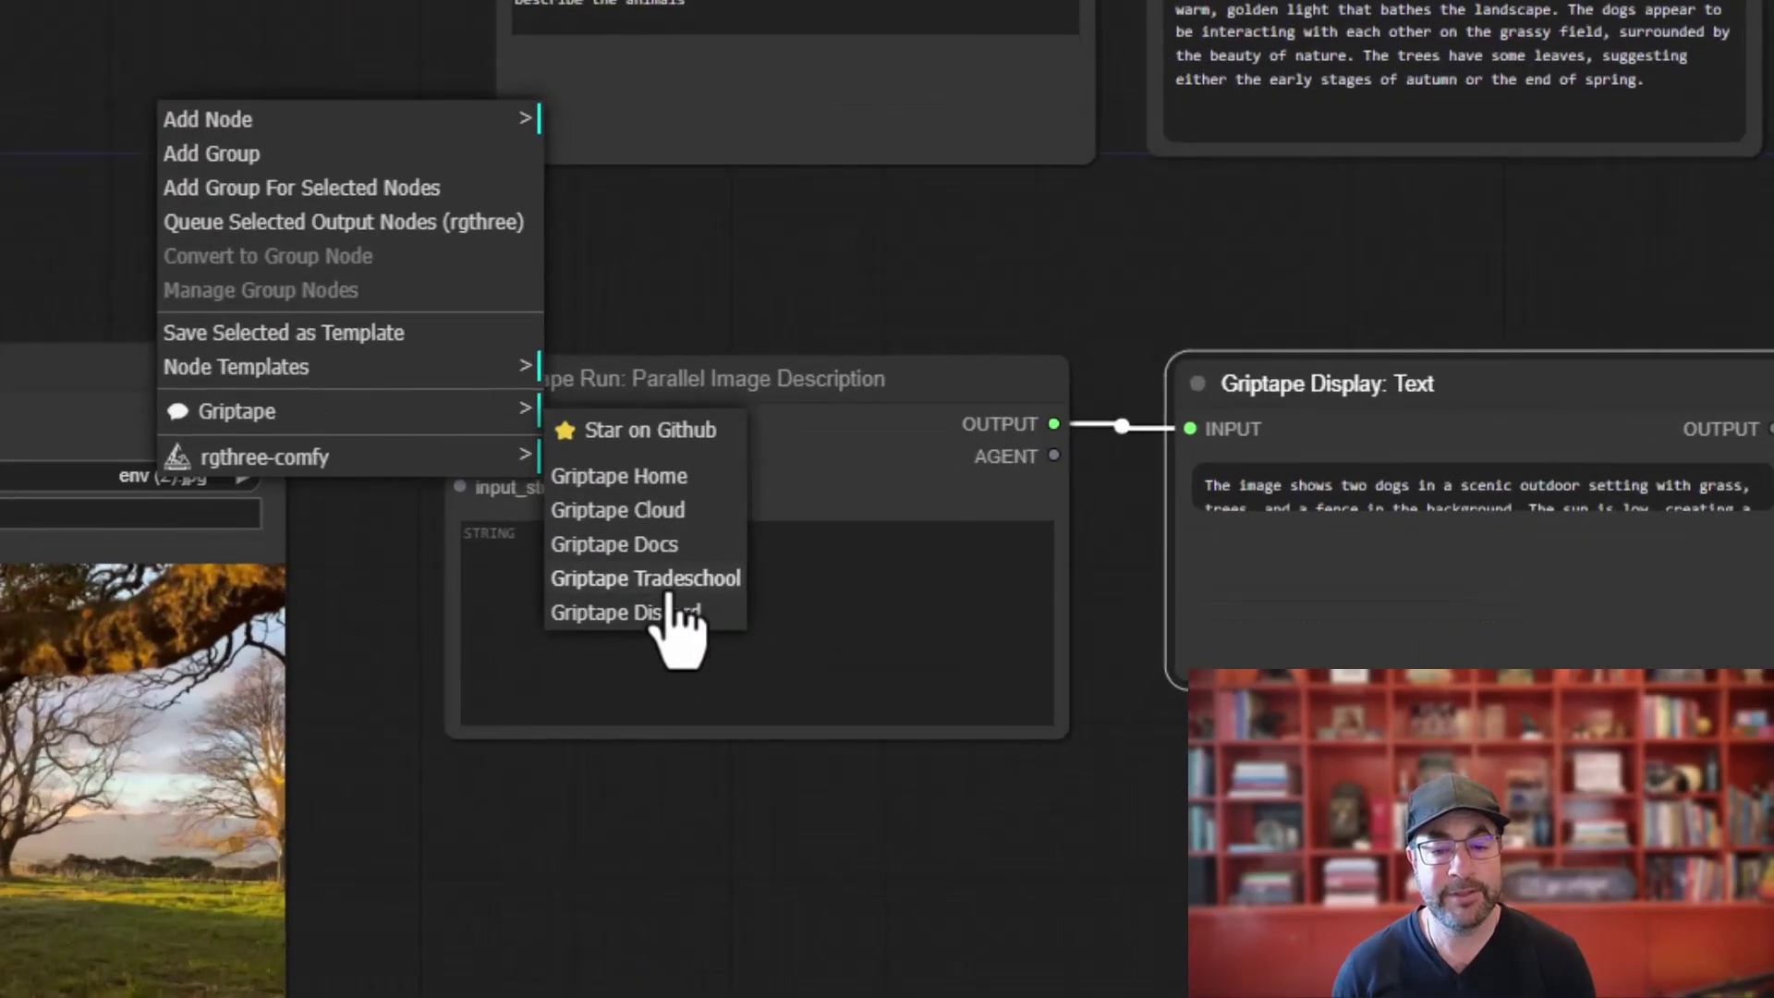
click(666, 580)
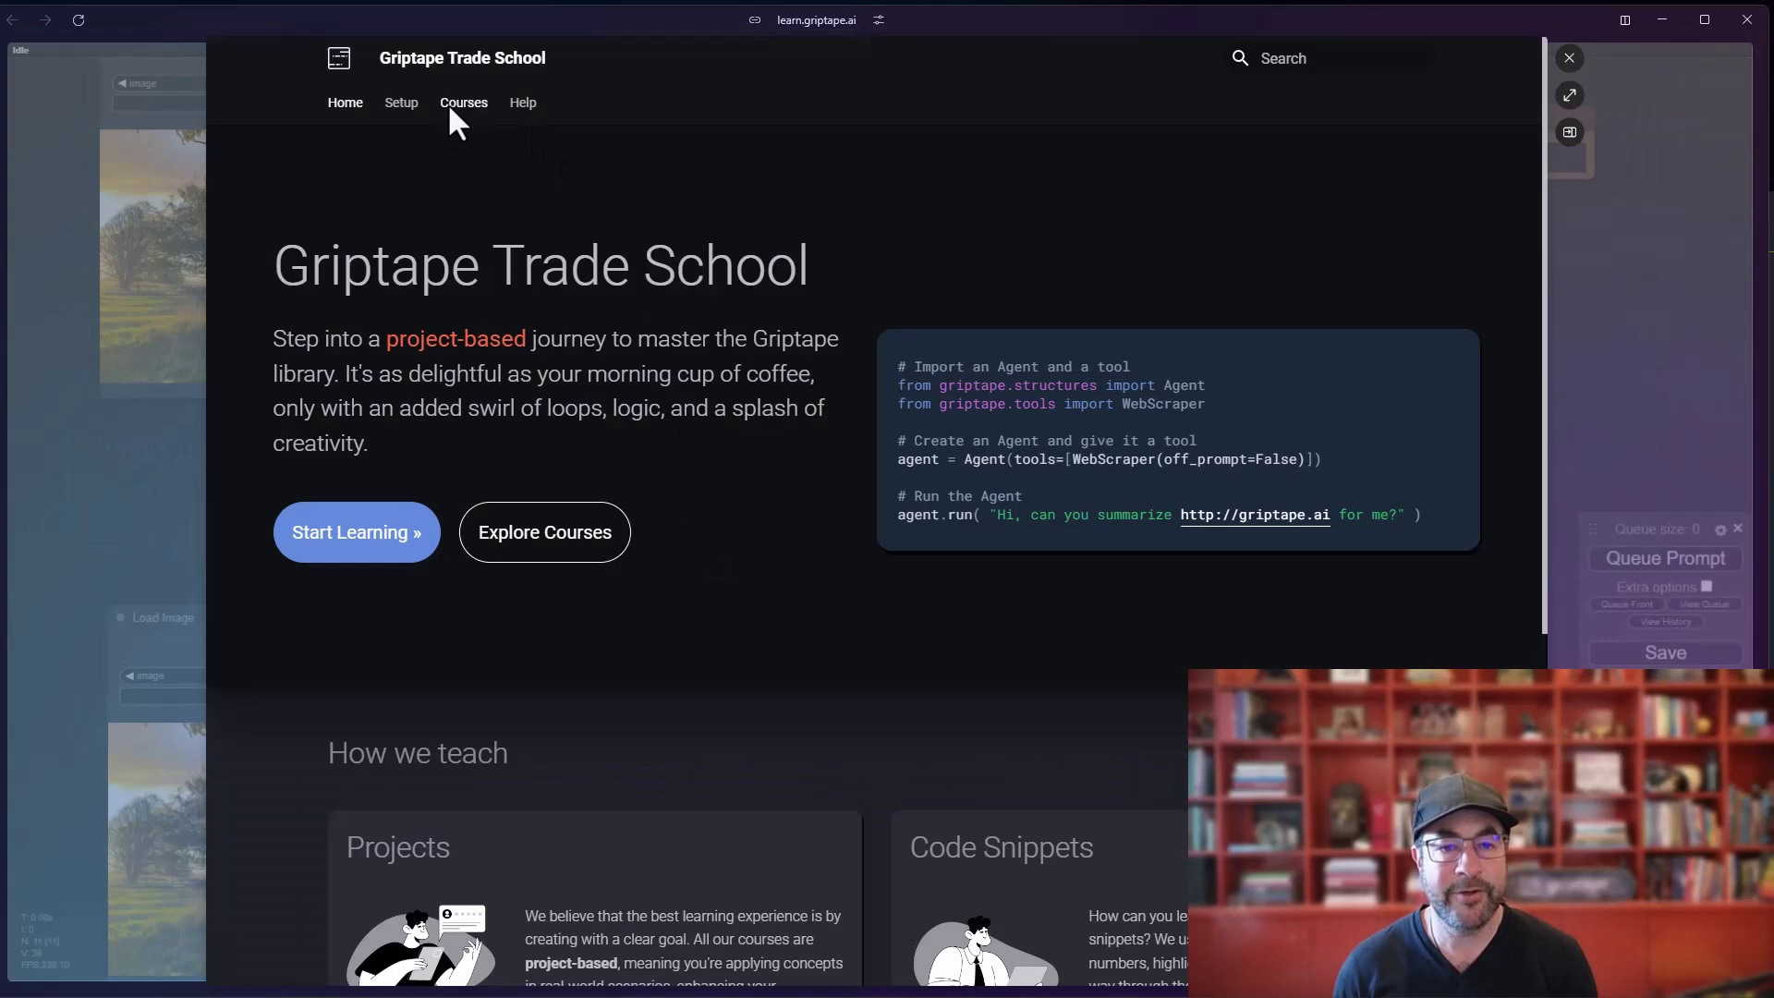
click(453, 102)
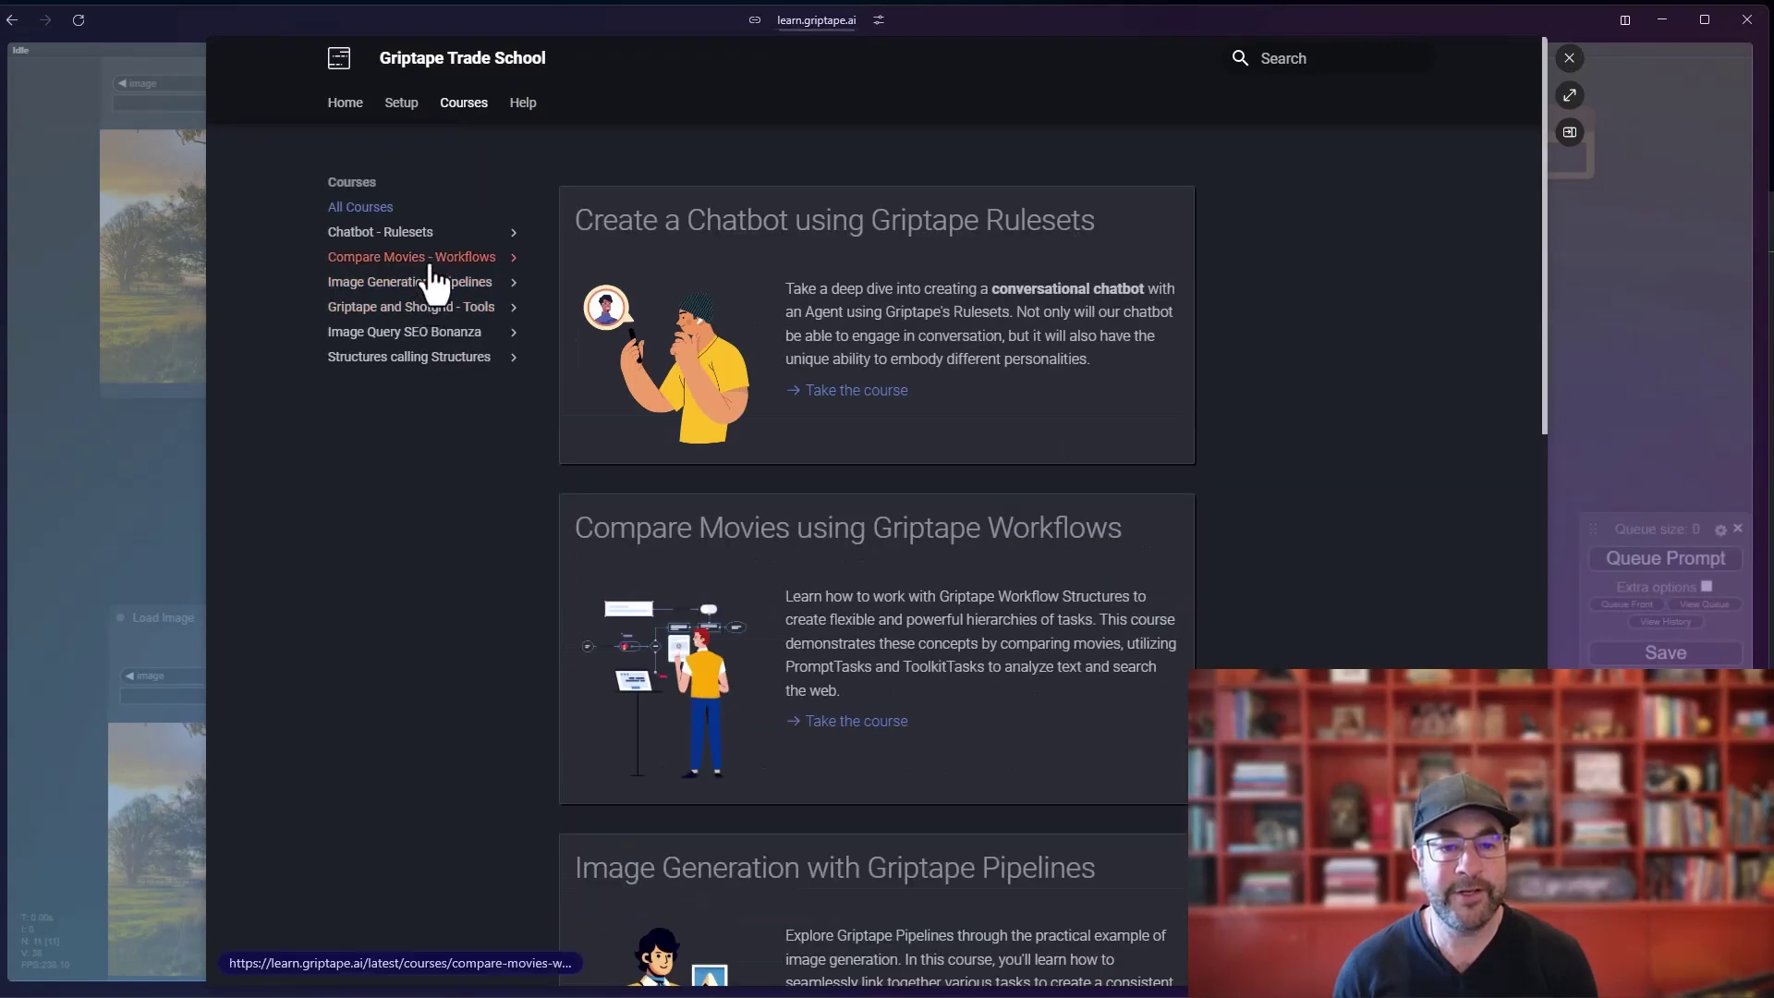
click(431, 261)
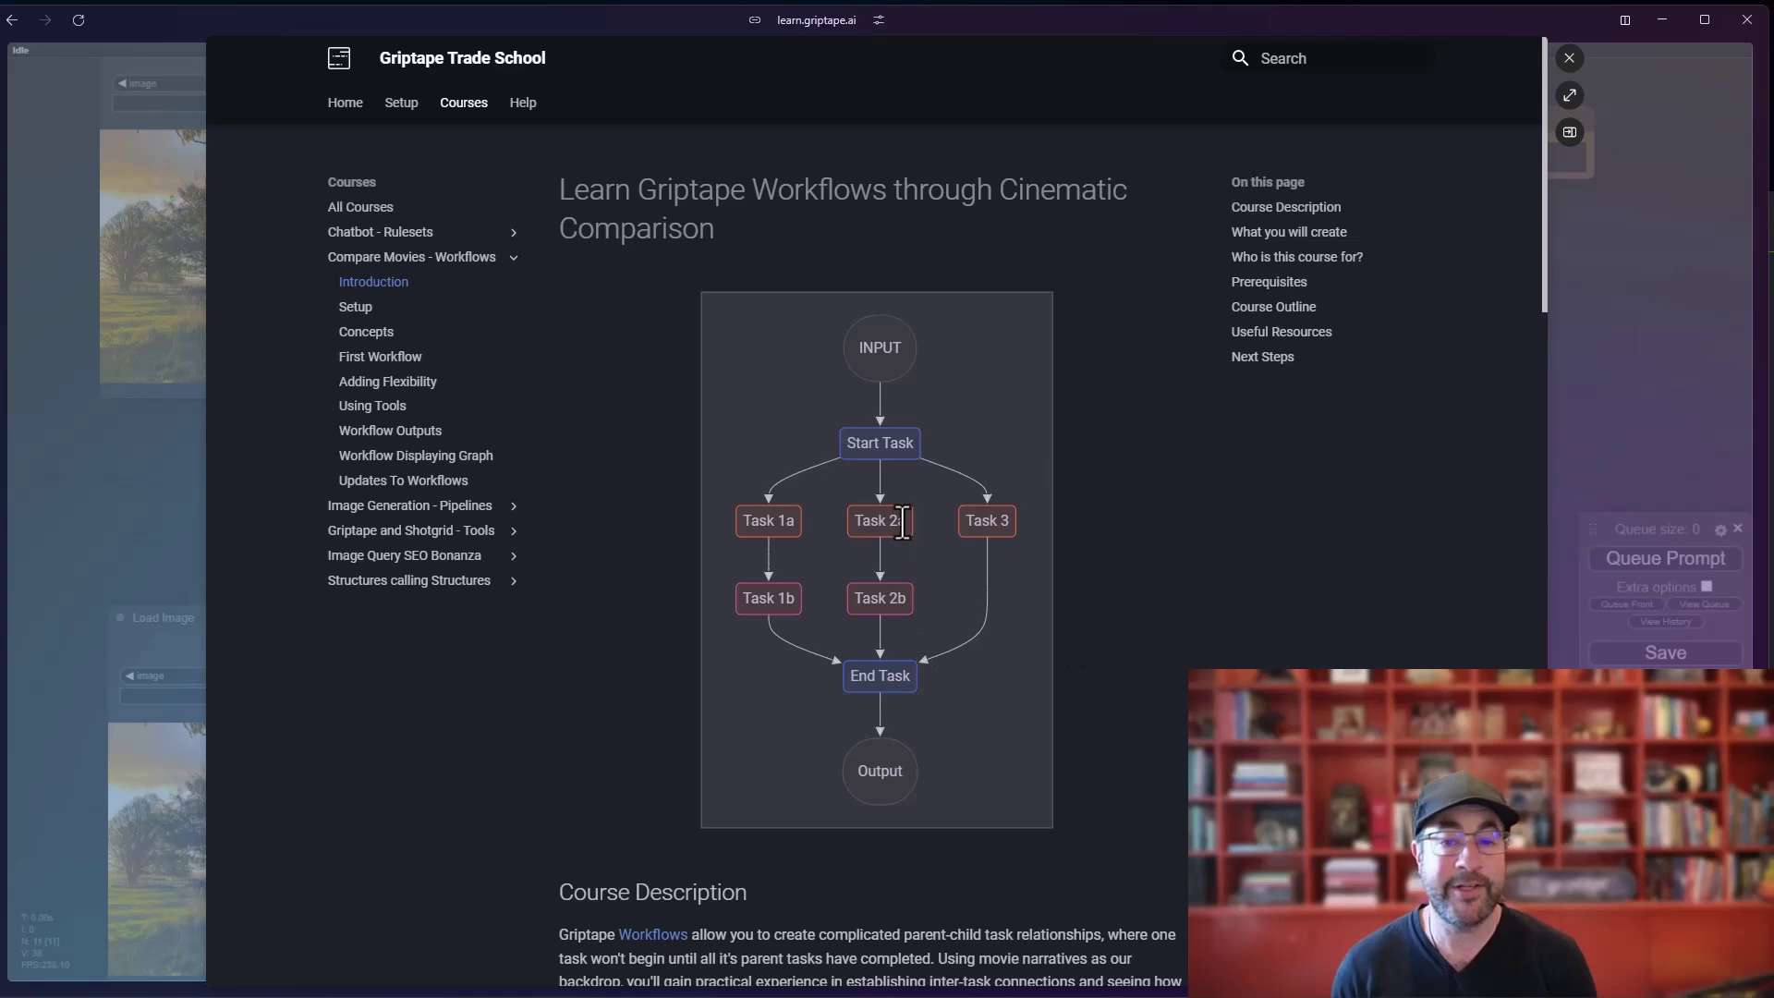
scroll(1050, 517, down, 2)
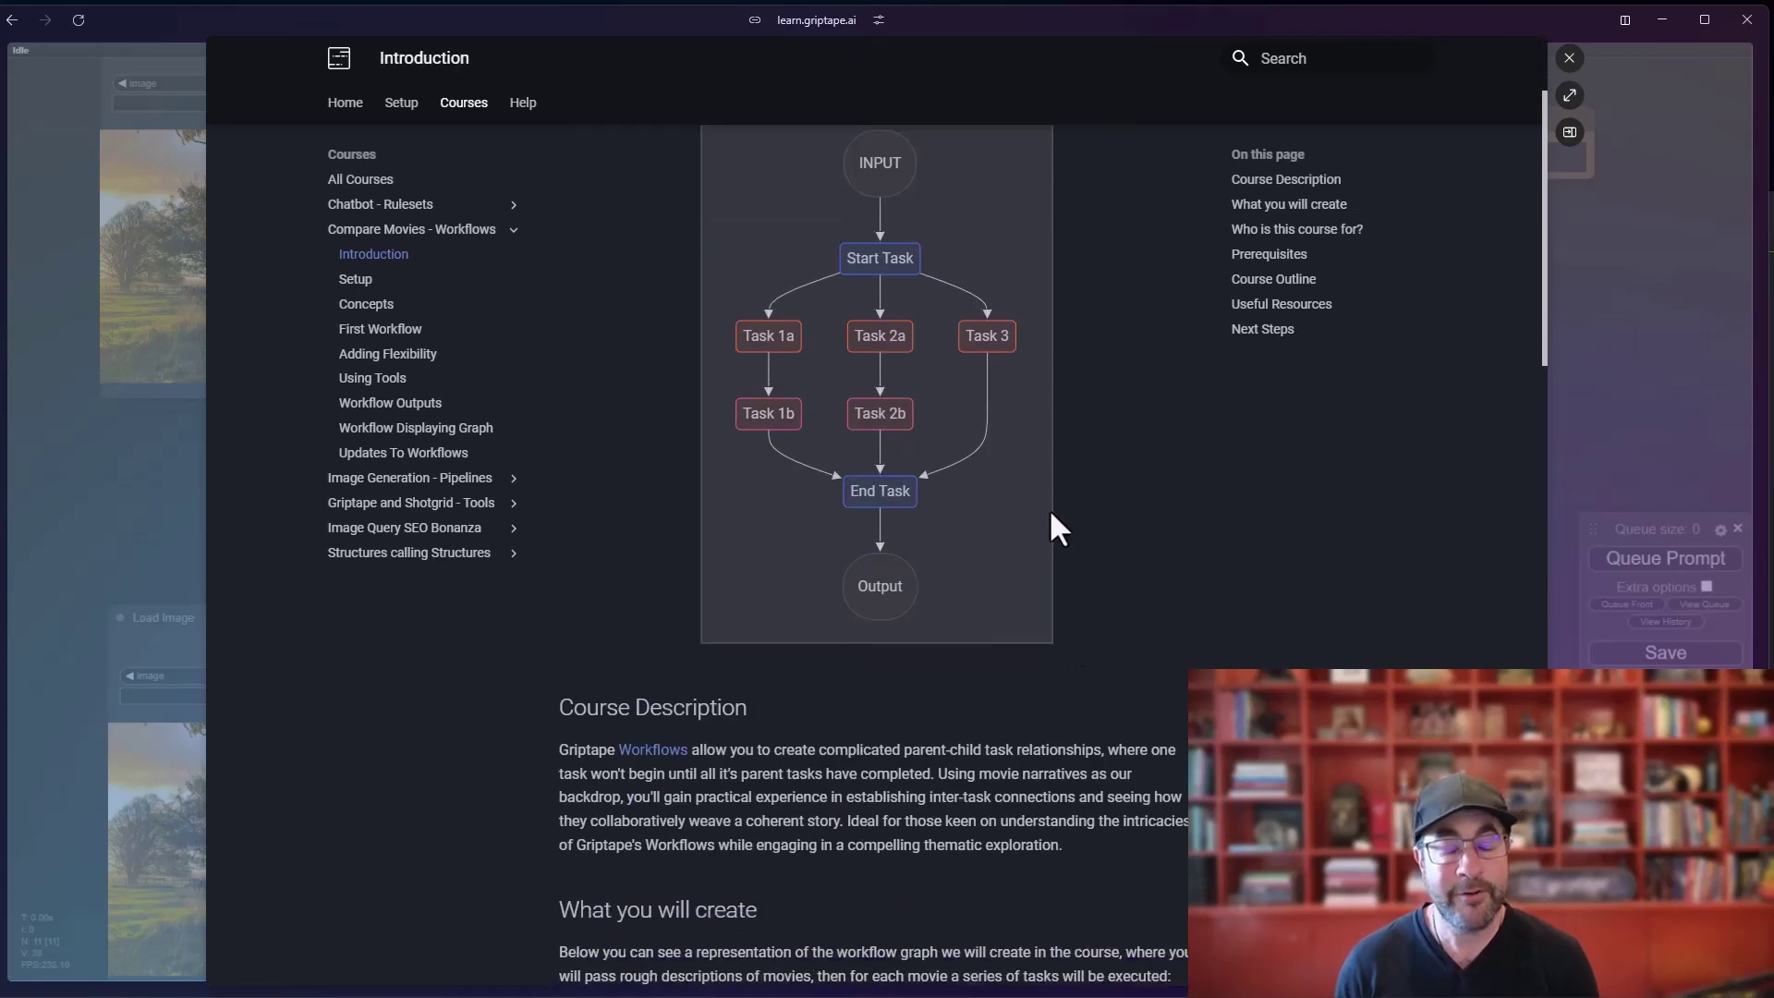
click(1568, 58)
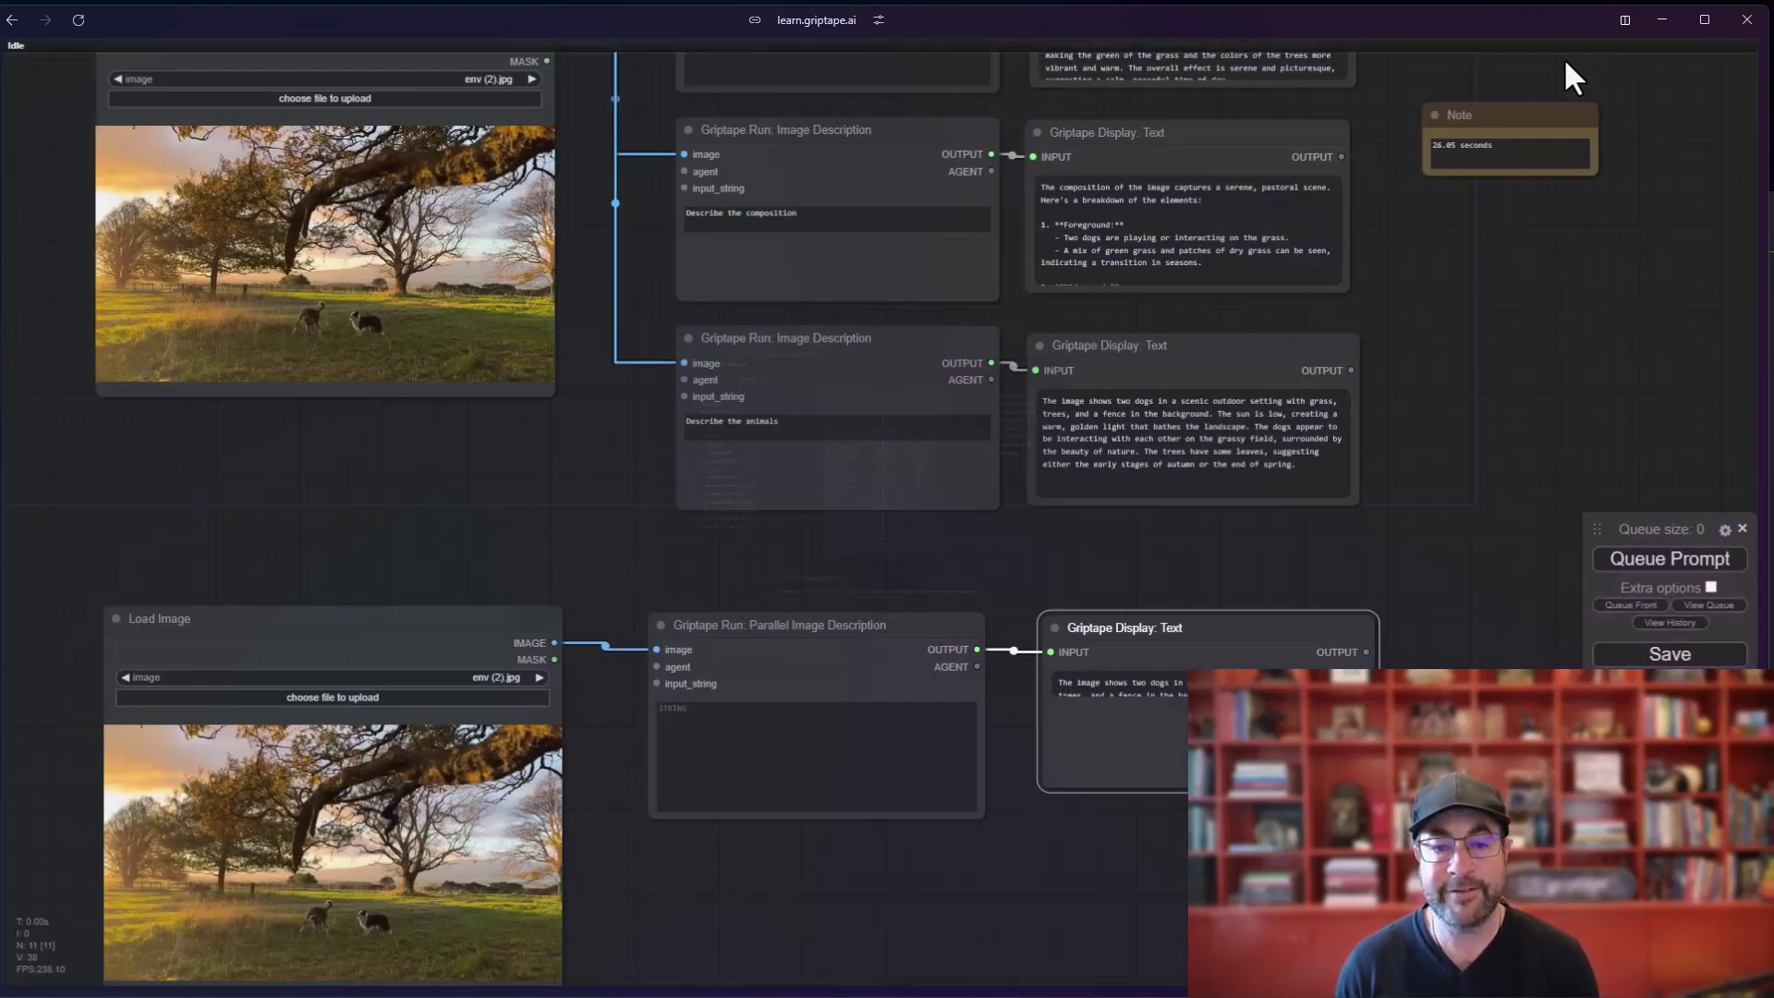
- Copy the "Describe the lighting" prompt from the first Image Description node into the Parallel Image Description node
scroll(676, 609, up, 2)
scroll(715, 573, down, 2)
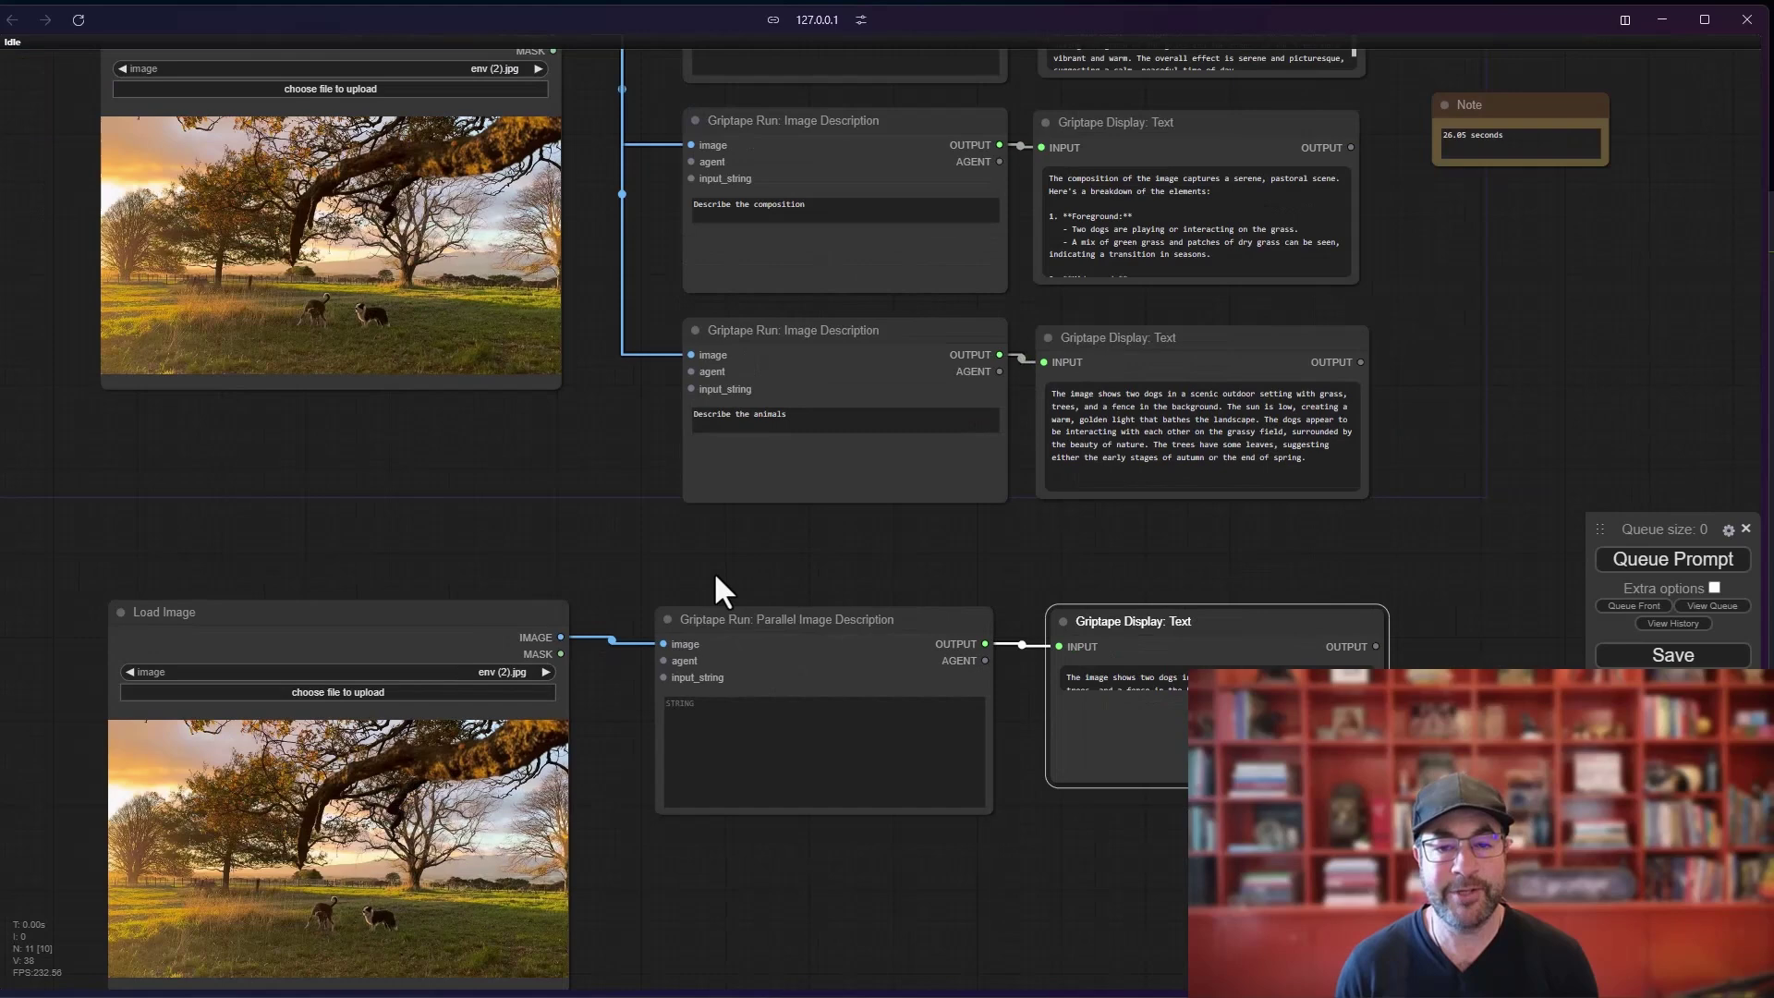
scroll(650, 278, down, 1)
drag(642, 312, 610, 453)
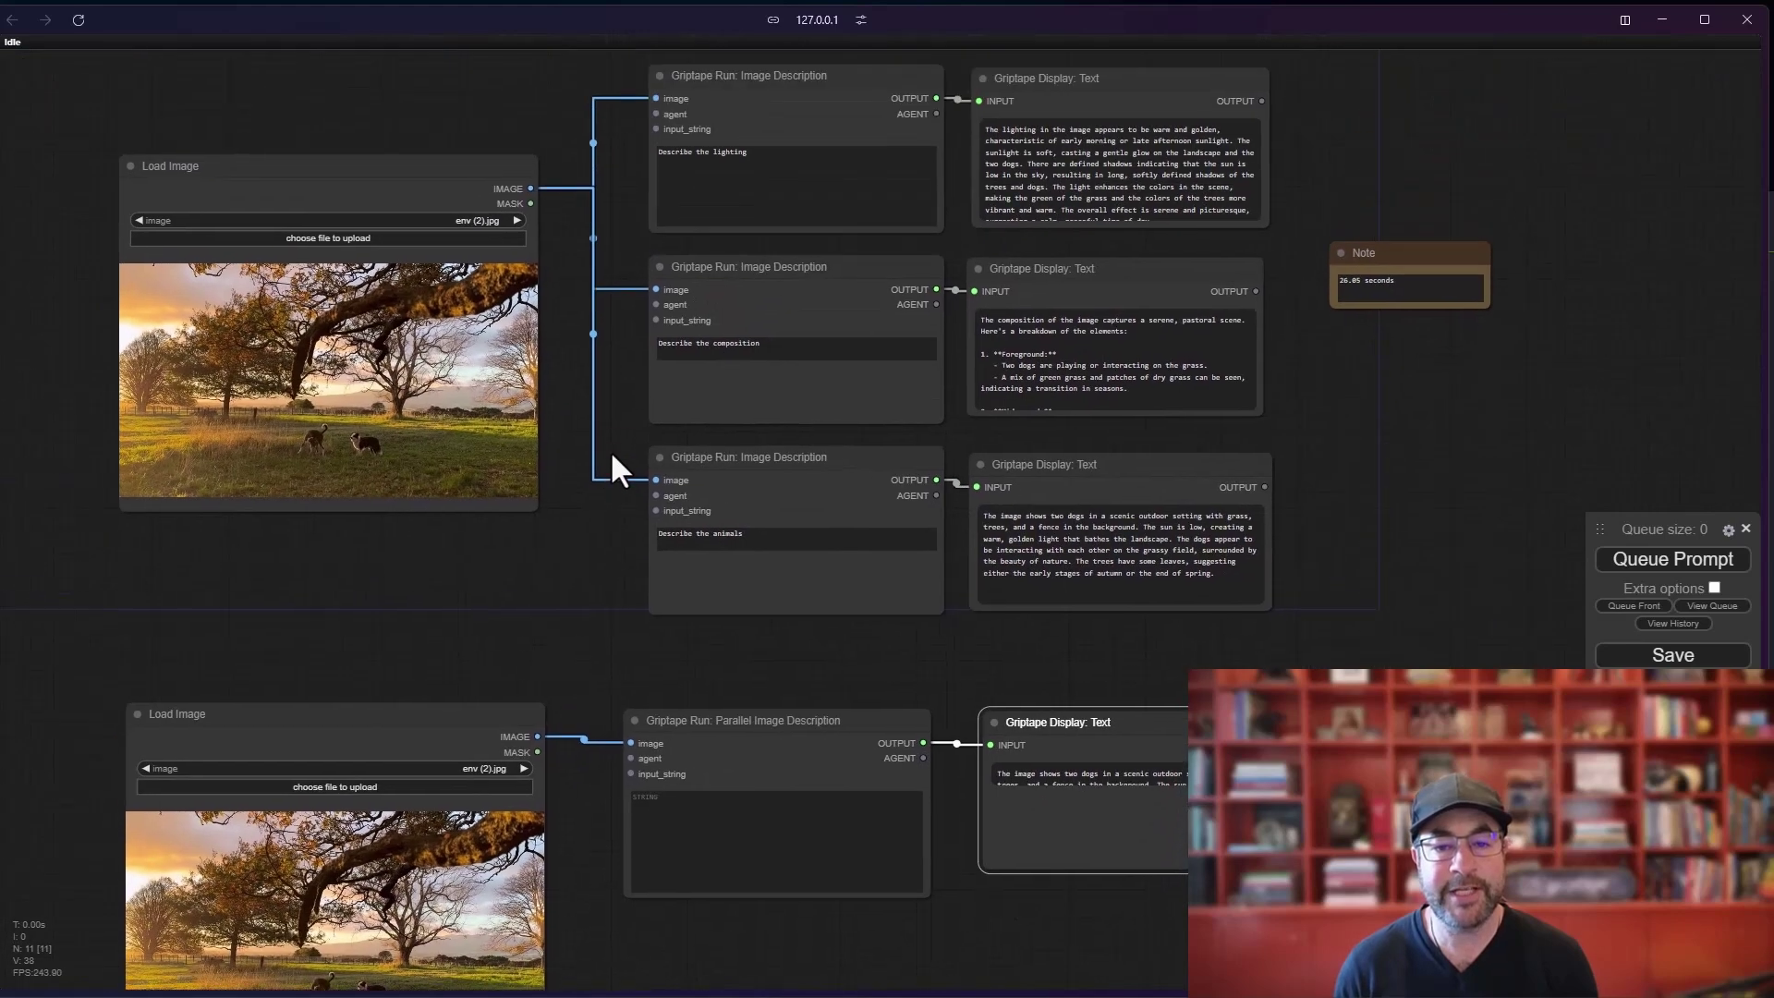
triple_click(711, 155)
key(ctrl+c)
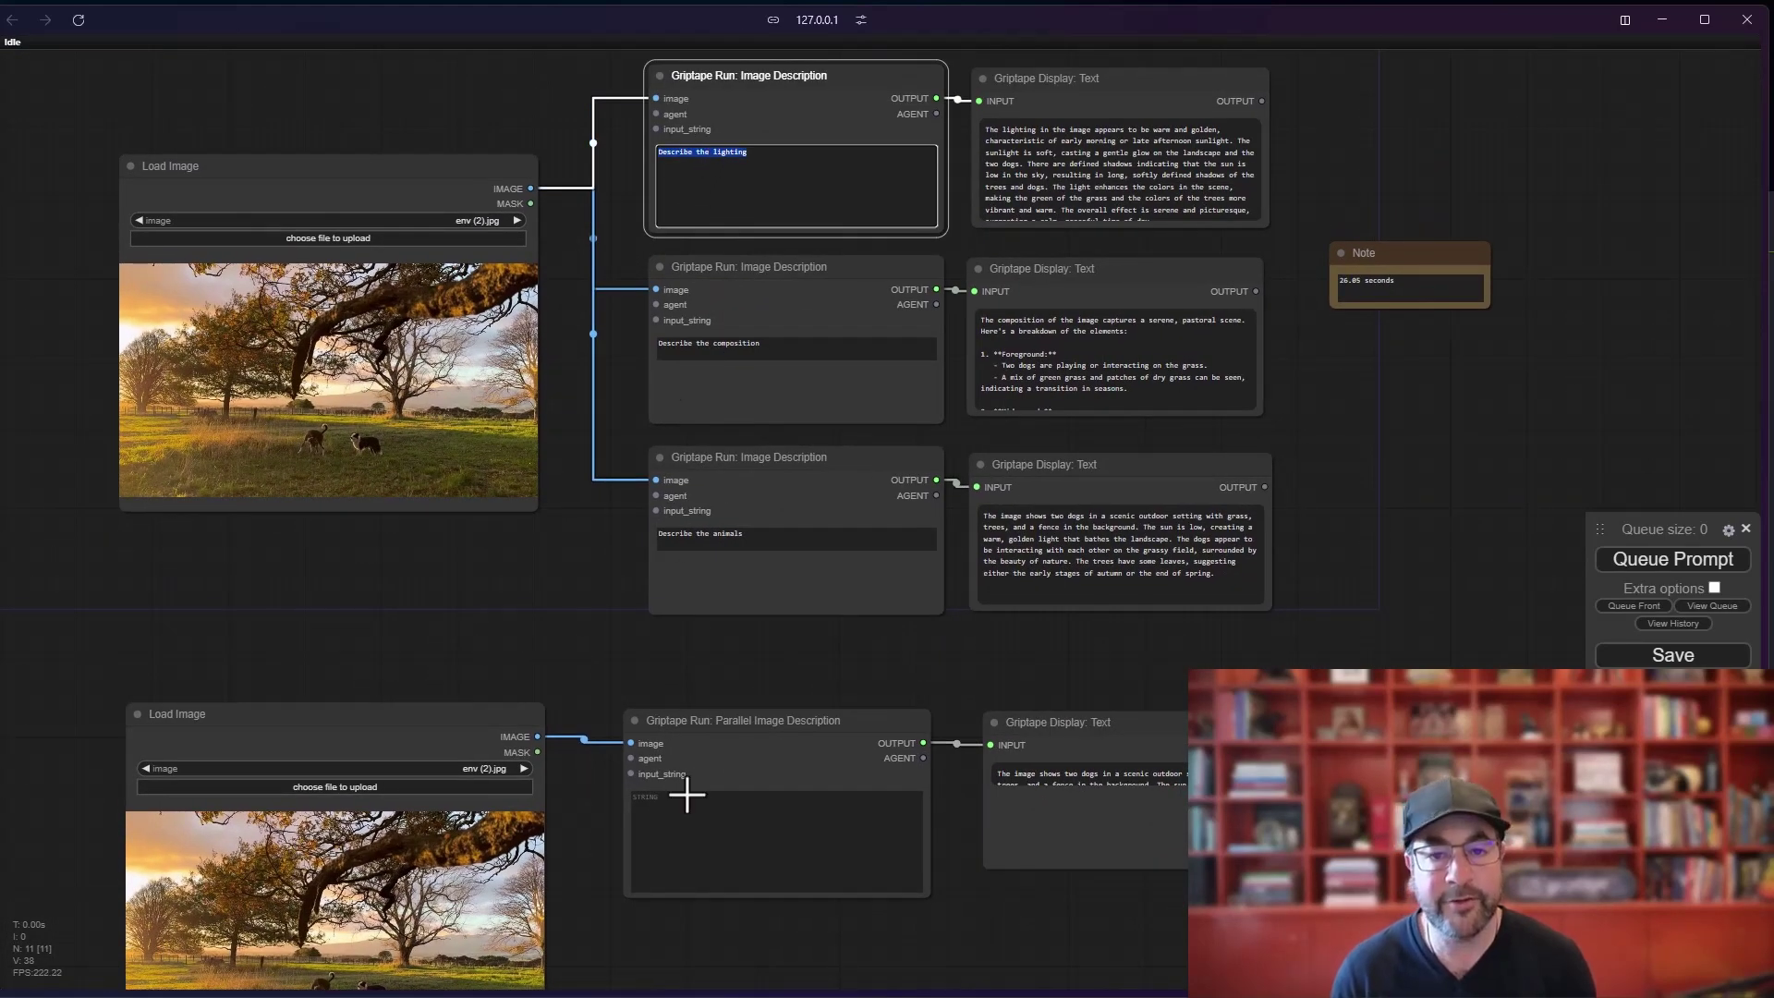
click(684, 795)
key(ctrl+v)
- Add "Describe the composition" and "Describe the animals" as separate lines in the Parallel Image Description node's prompt
triple_click(716, 347)
key(ctrl+c)
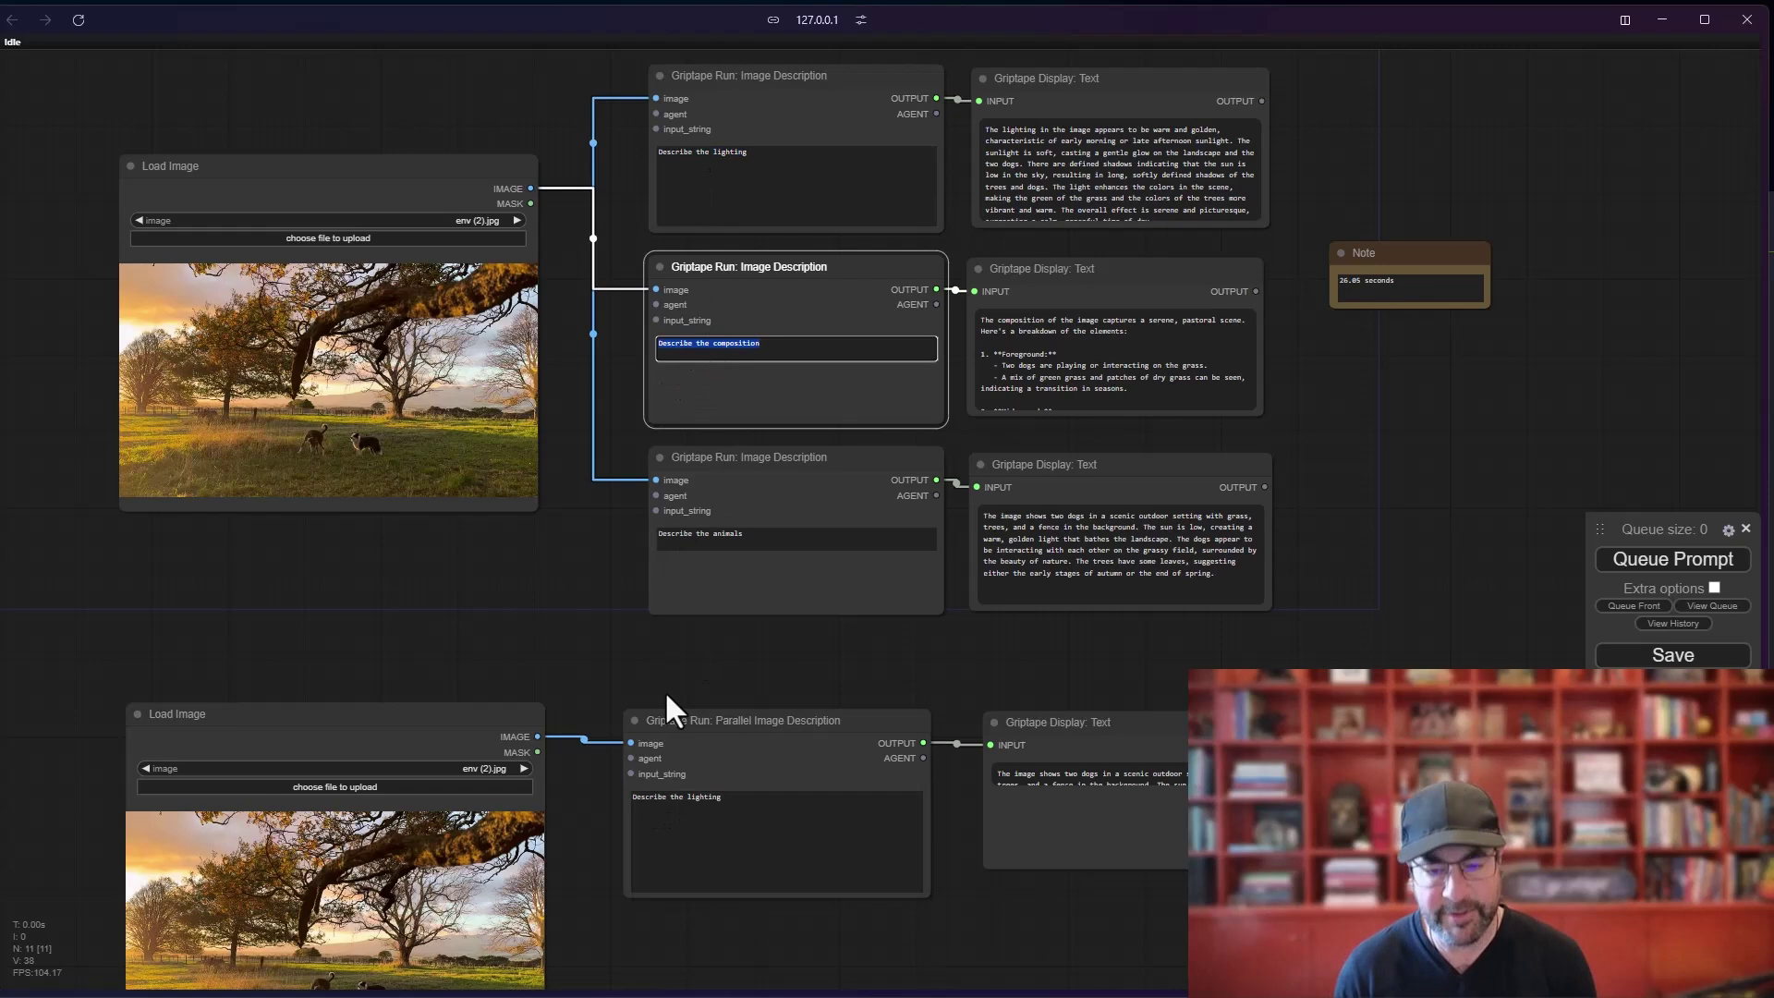
click(685, 844)
key(Return)
key(ctrl+v)
double_click(717, 542)
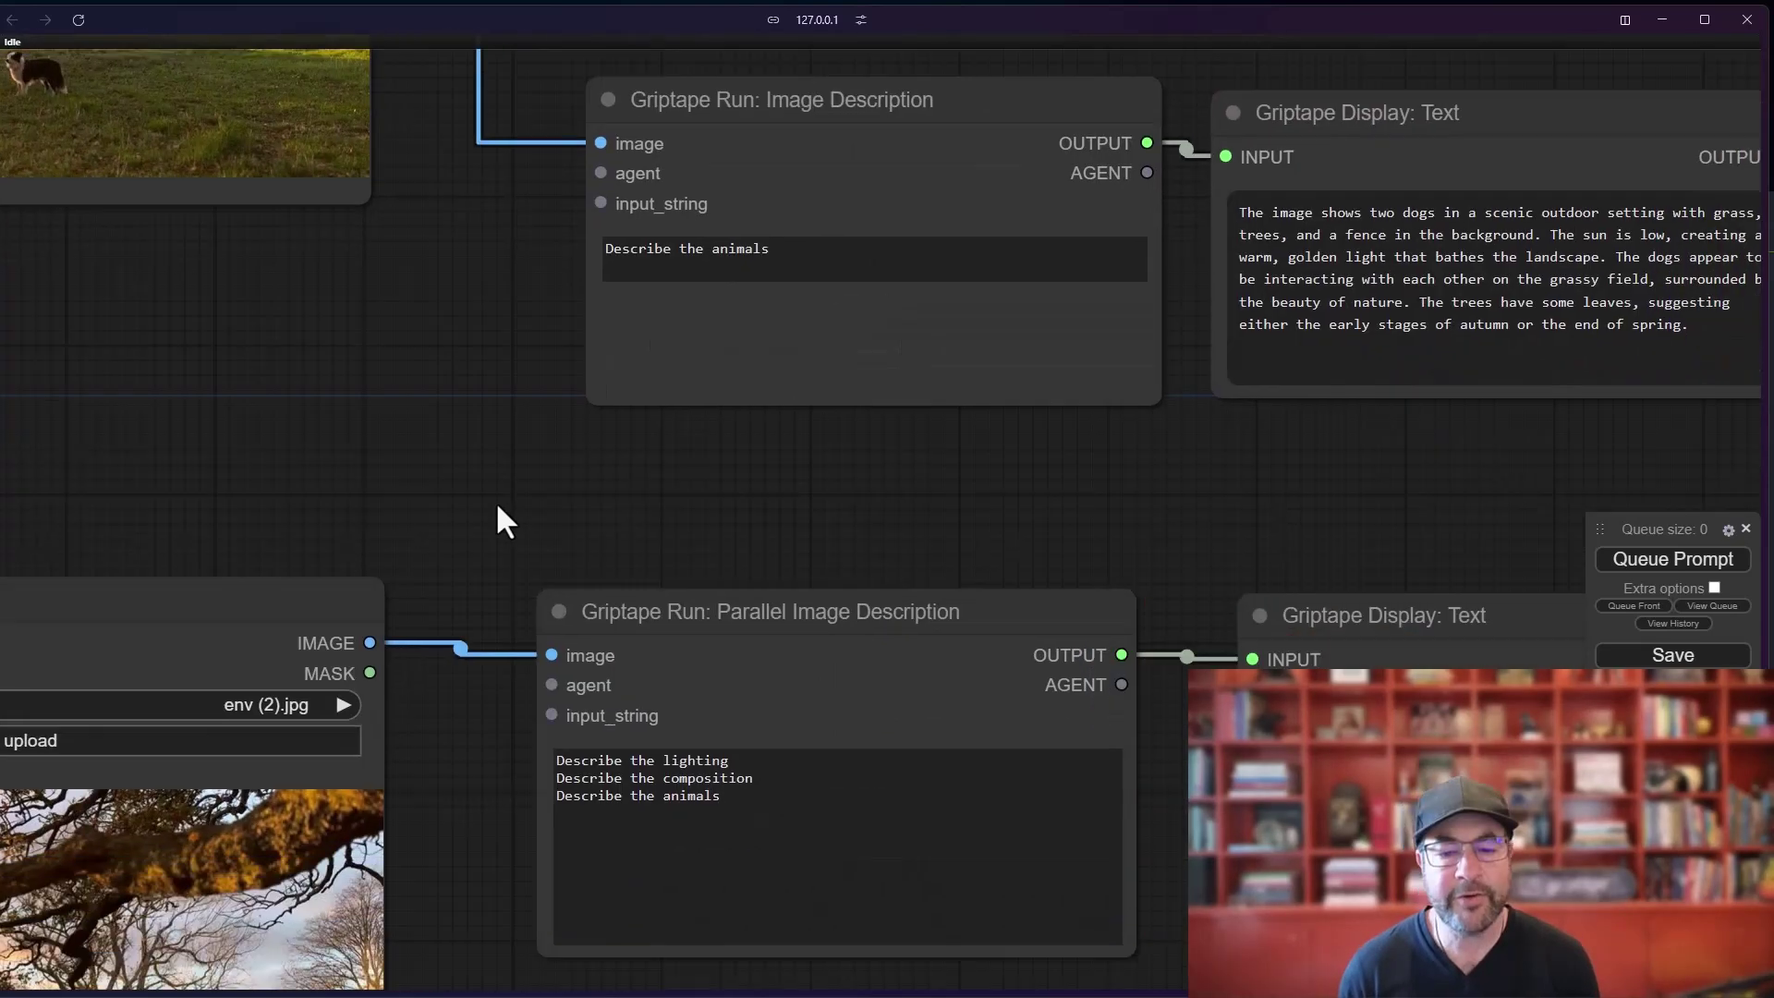
drag(495, 504, 467, 436)
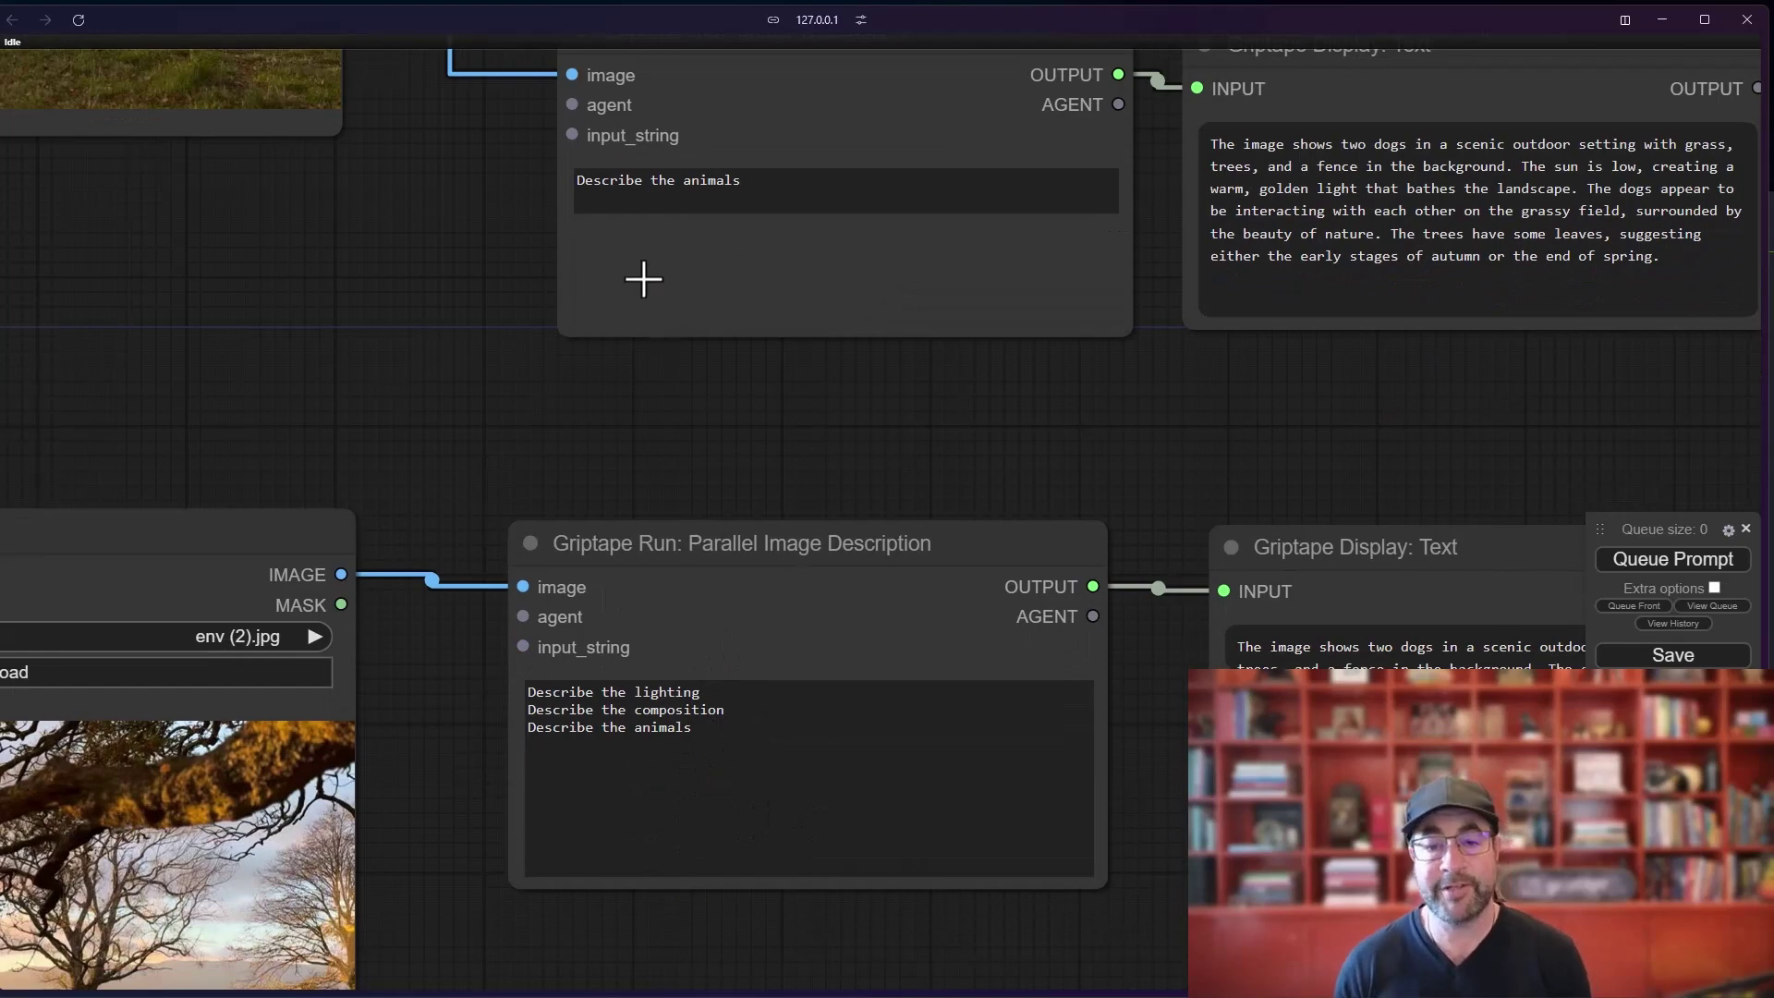
- Queue the prompt to run the Parallel Image Description workflow with its three prompt lines
scroll(642, 277, down, 5)
click(773, 361)
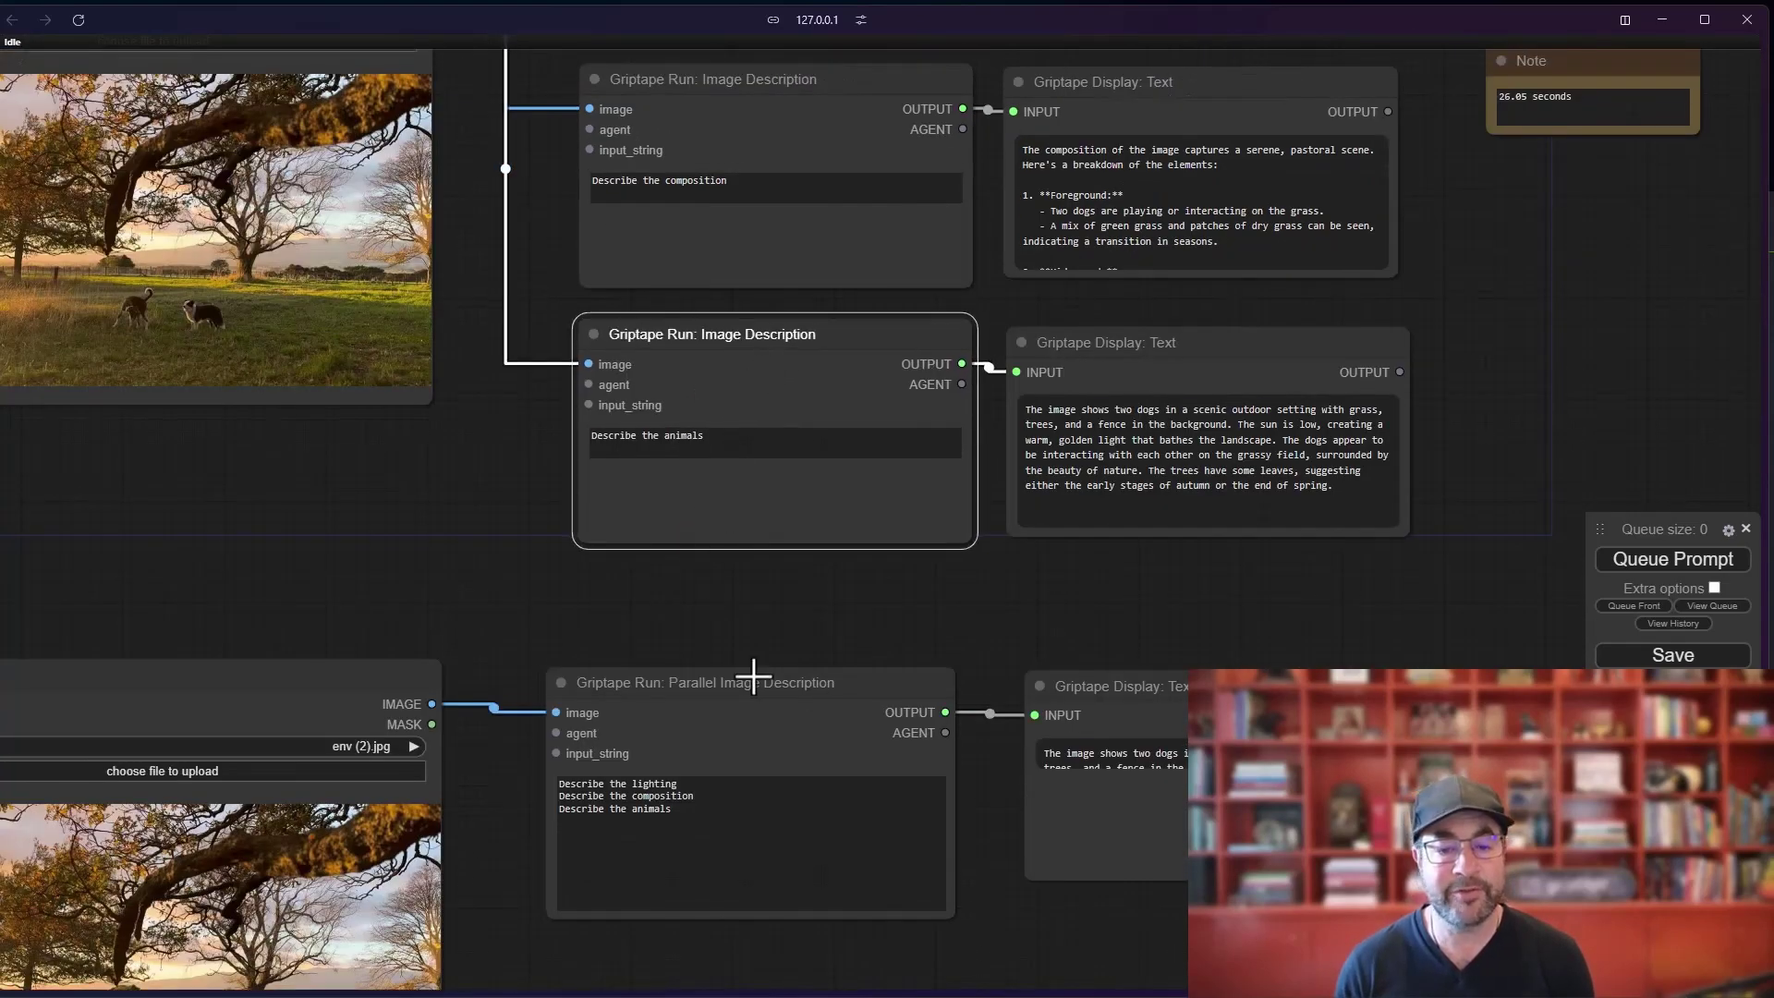
scroll(748, 656, up, 5)
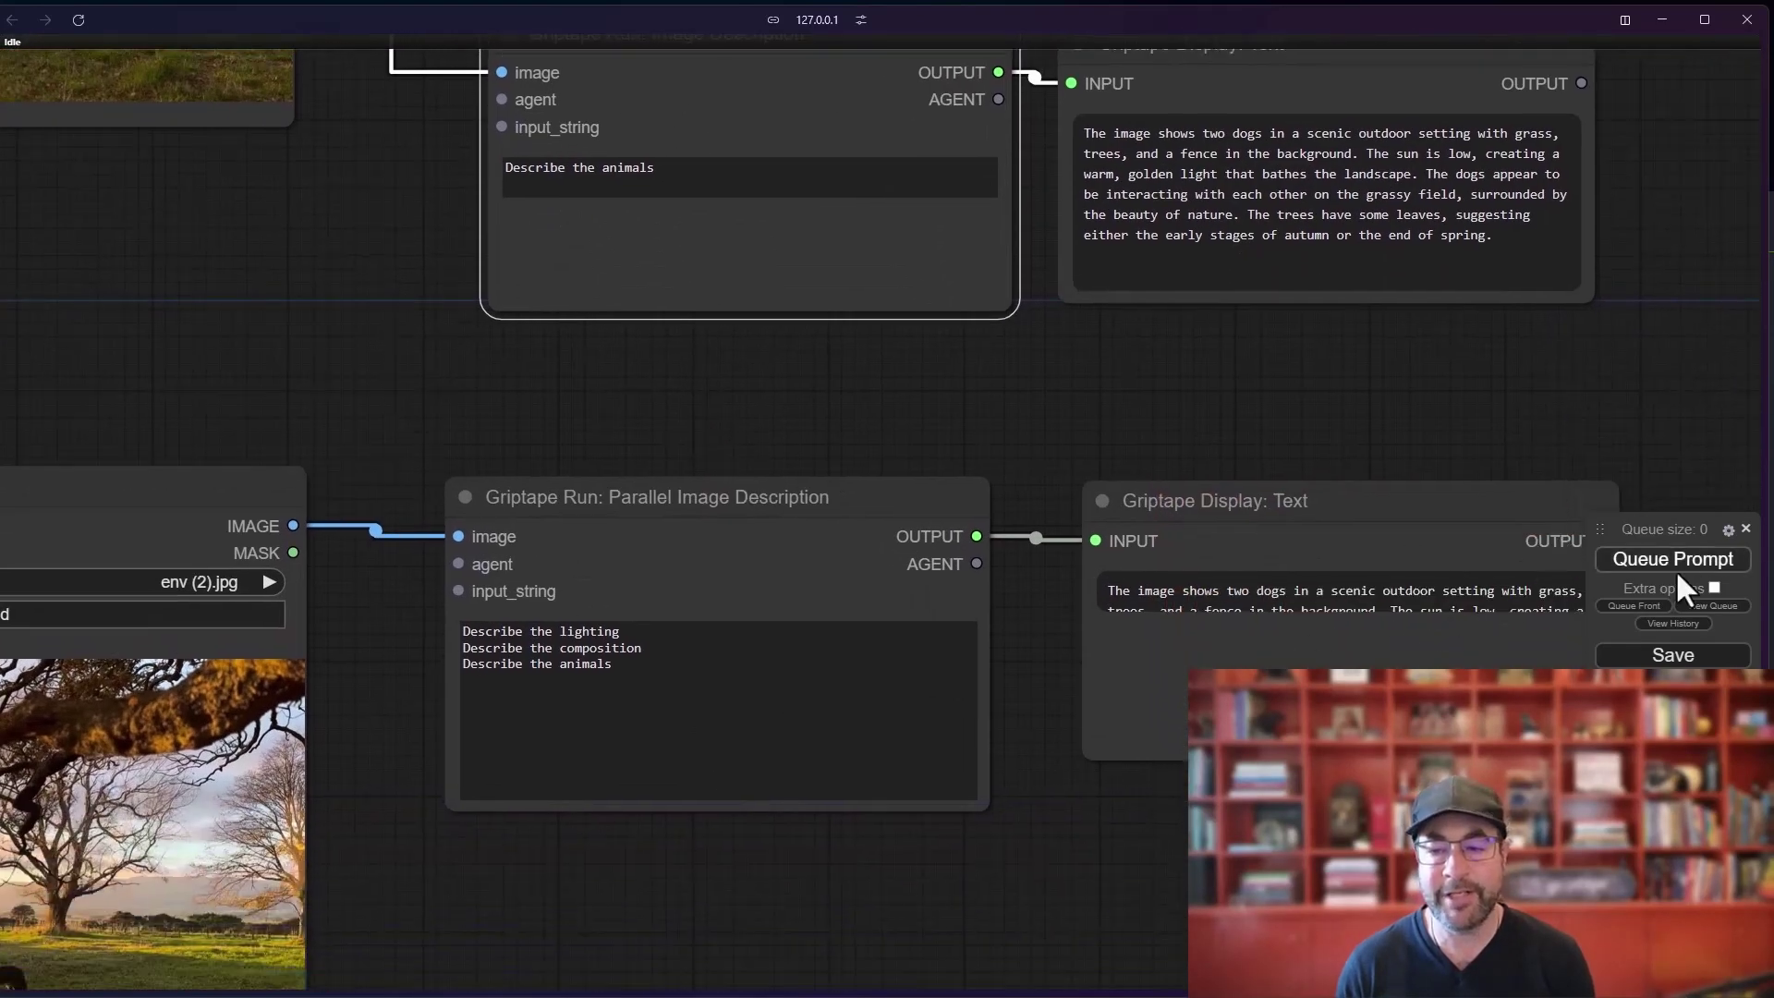
scroll(1377, 480, down, 4)
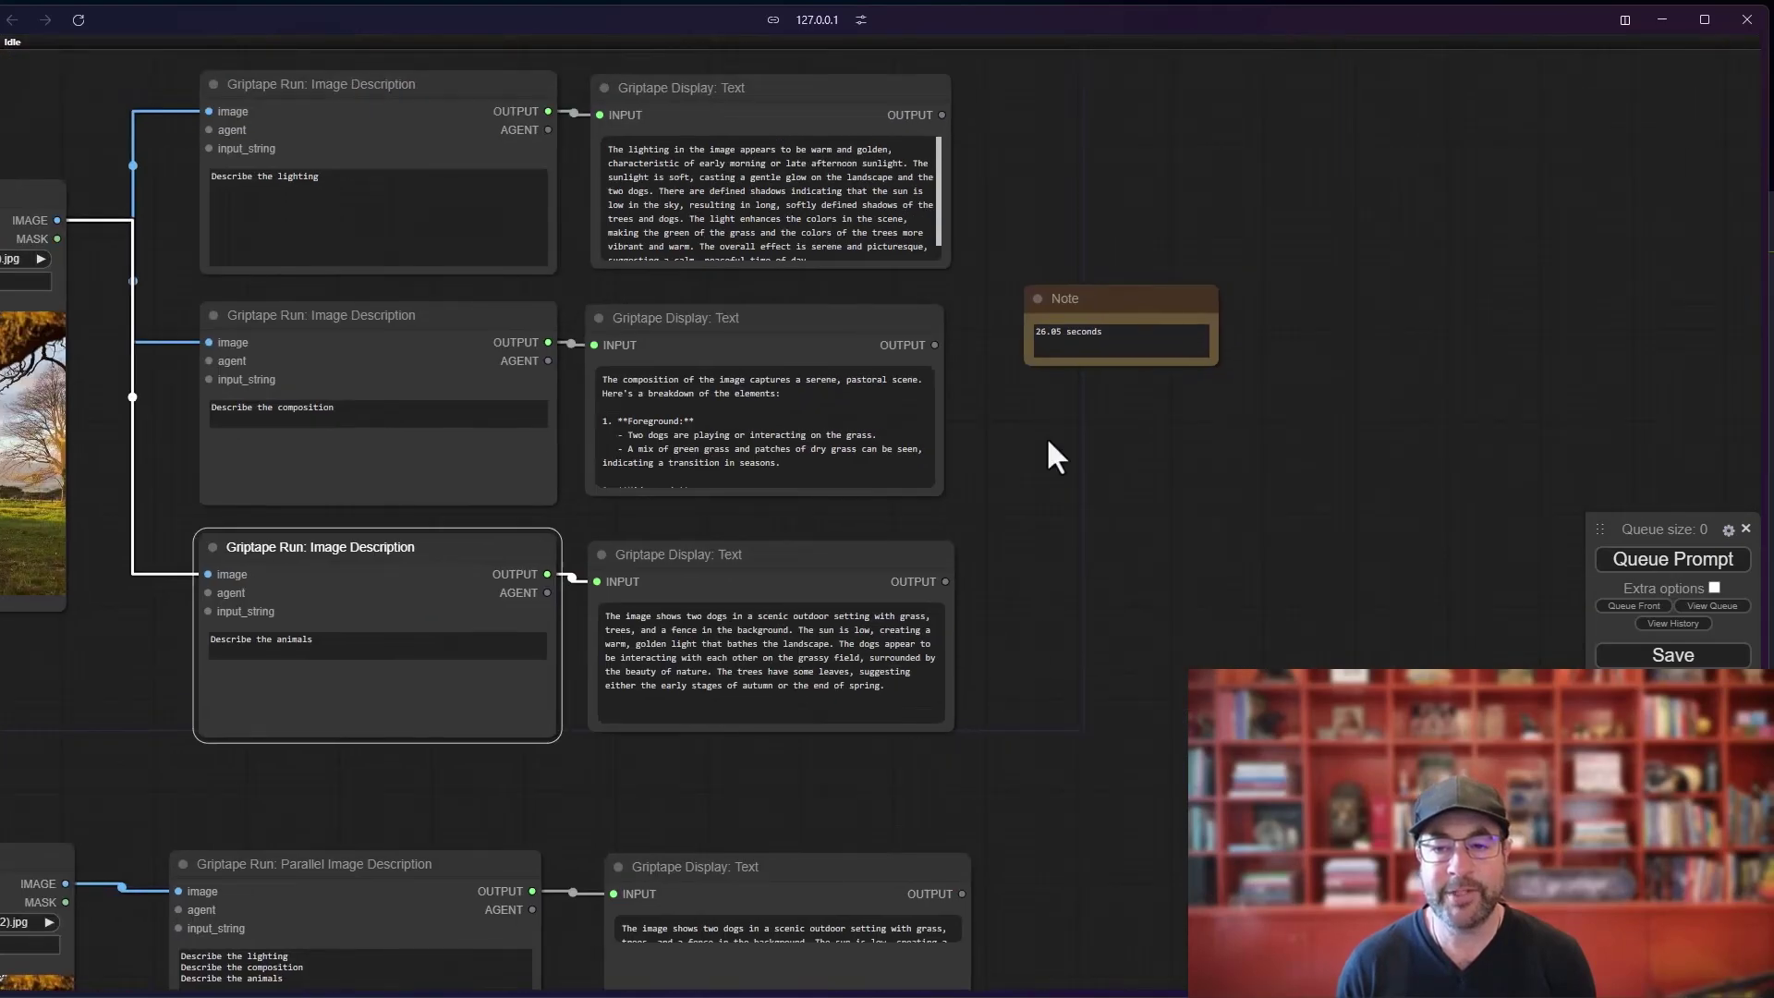
drag(1061, 574, 1360, 549)
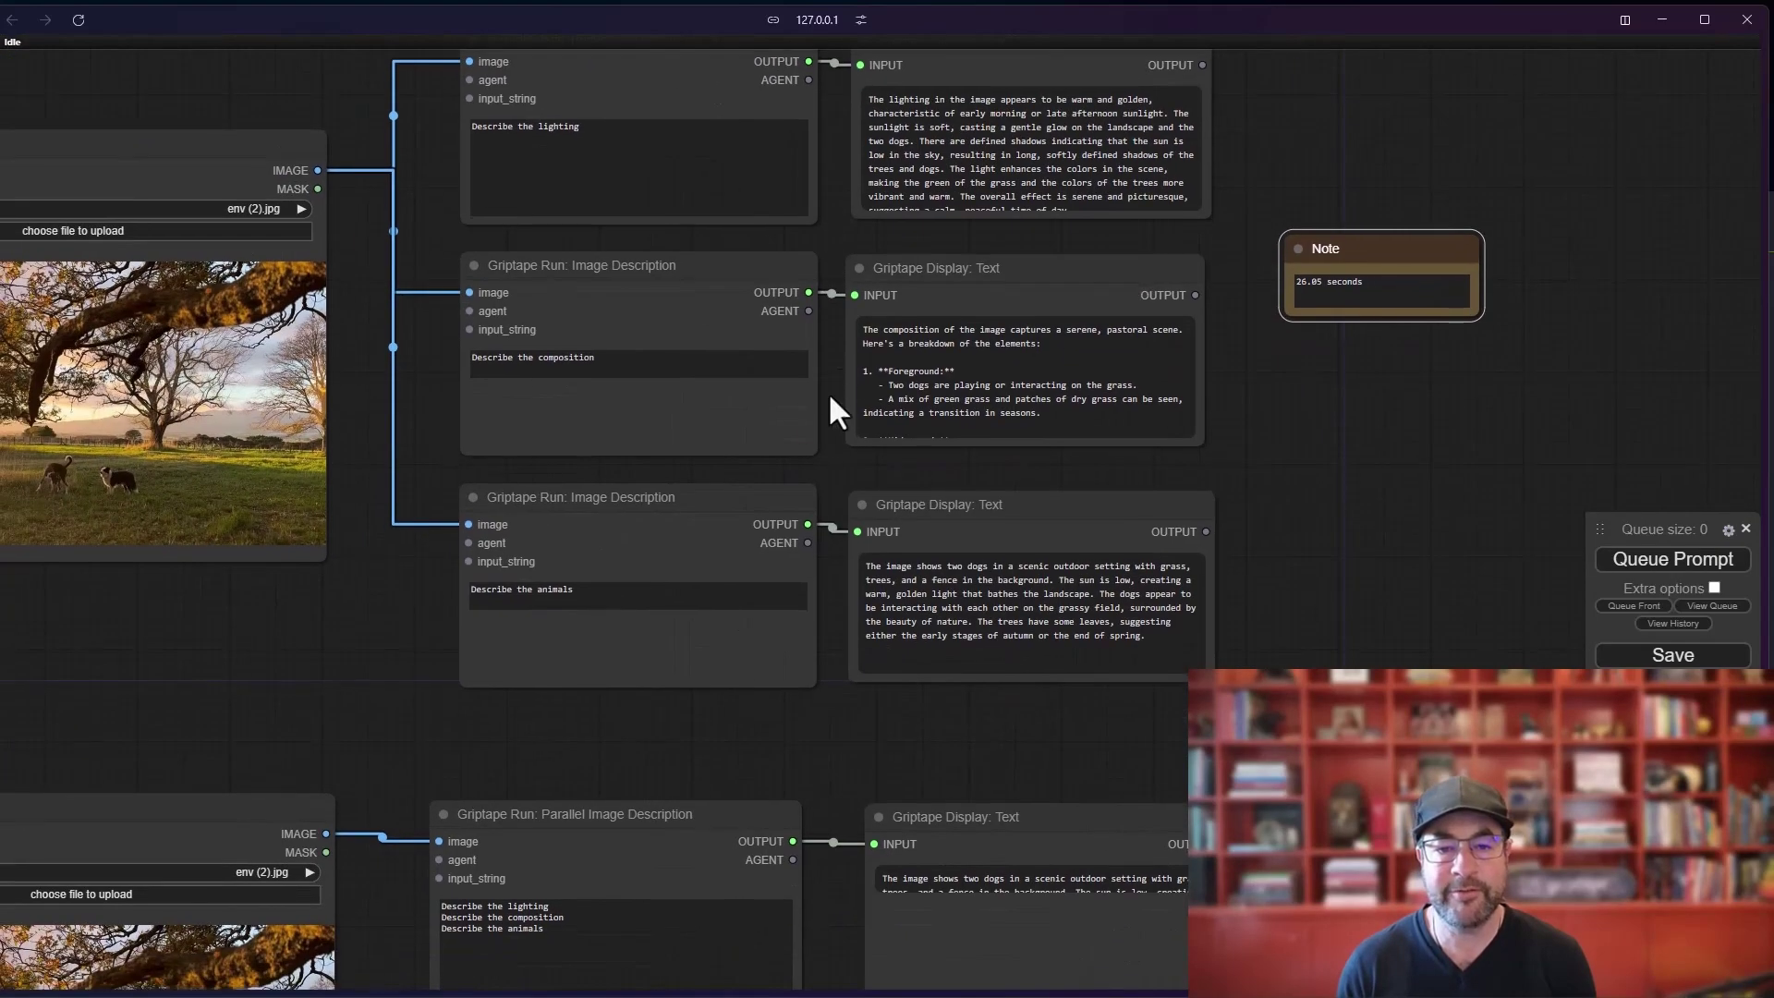
scroll(1455, 679, down, 2)
drag(1447, 671, 1457, 419)
scroll(1262, 682, up, 2)
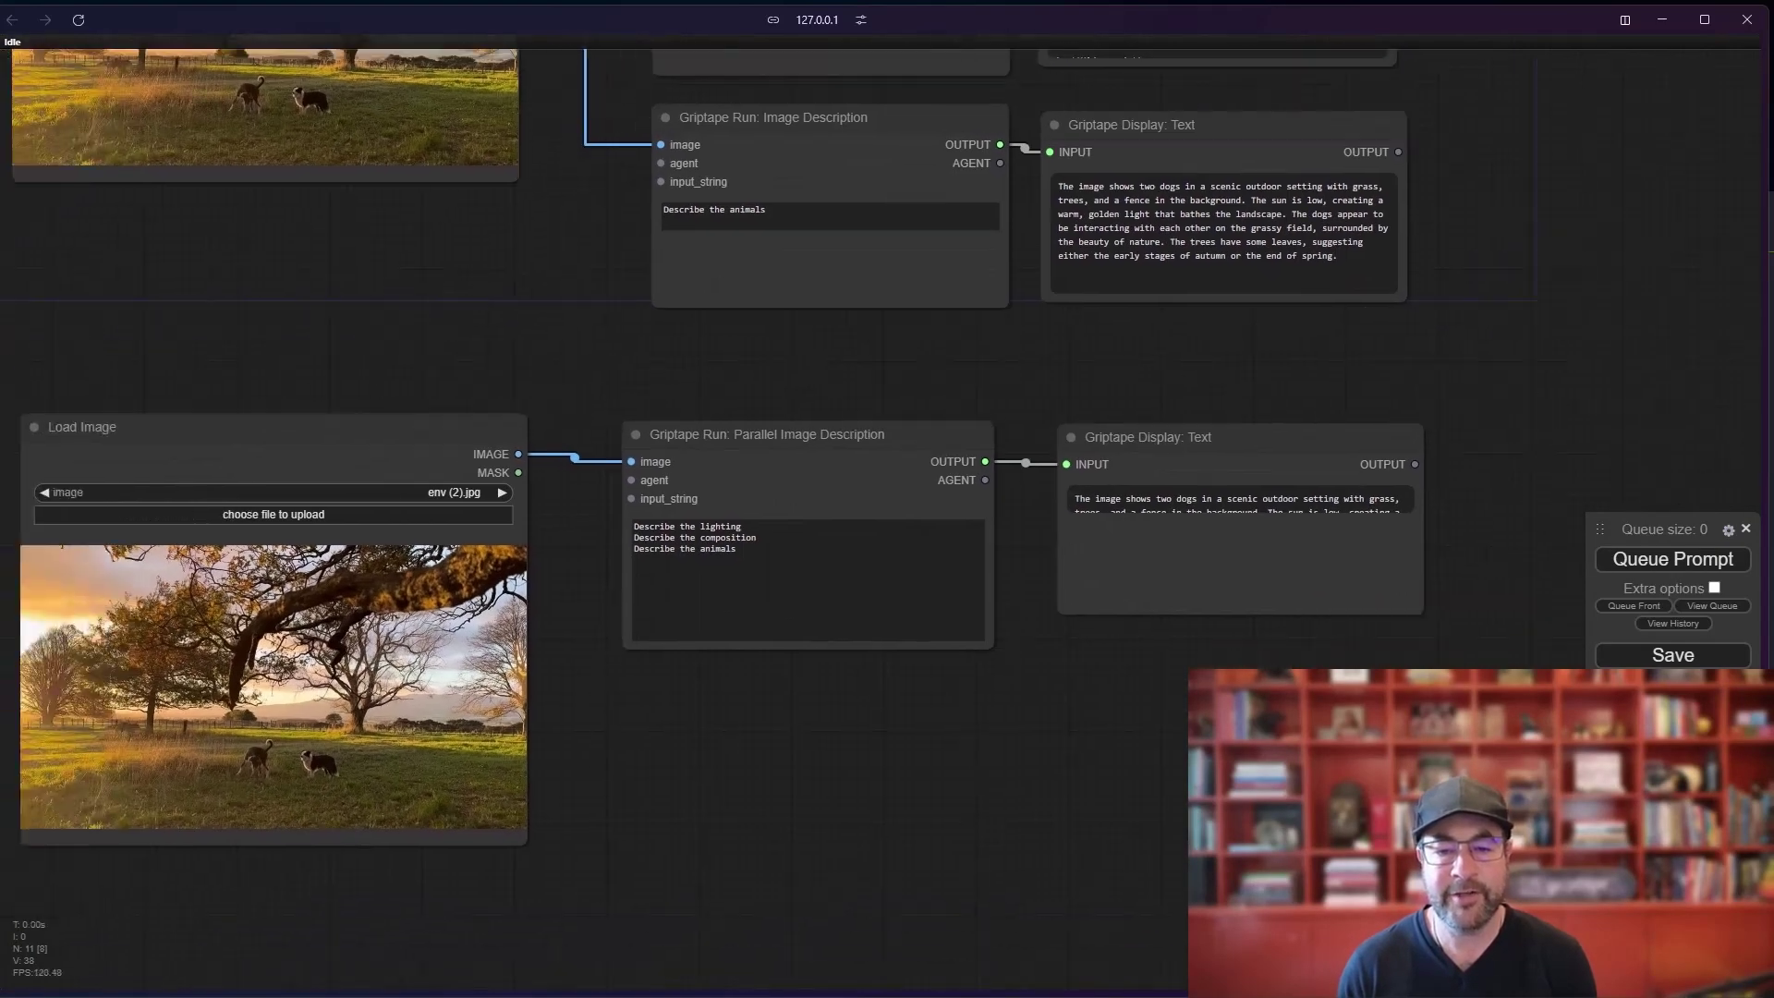
click(1649, 562)
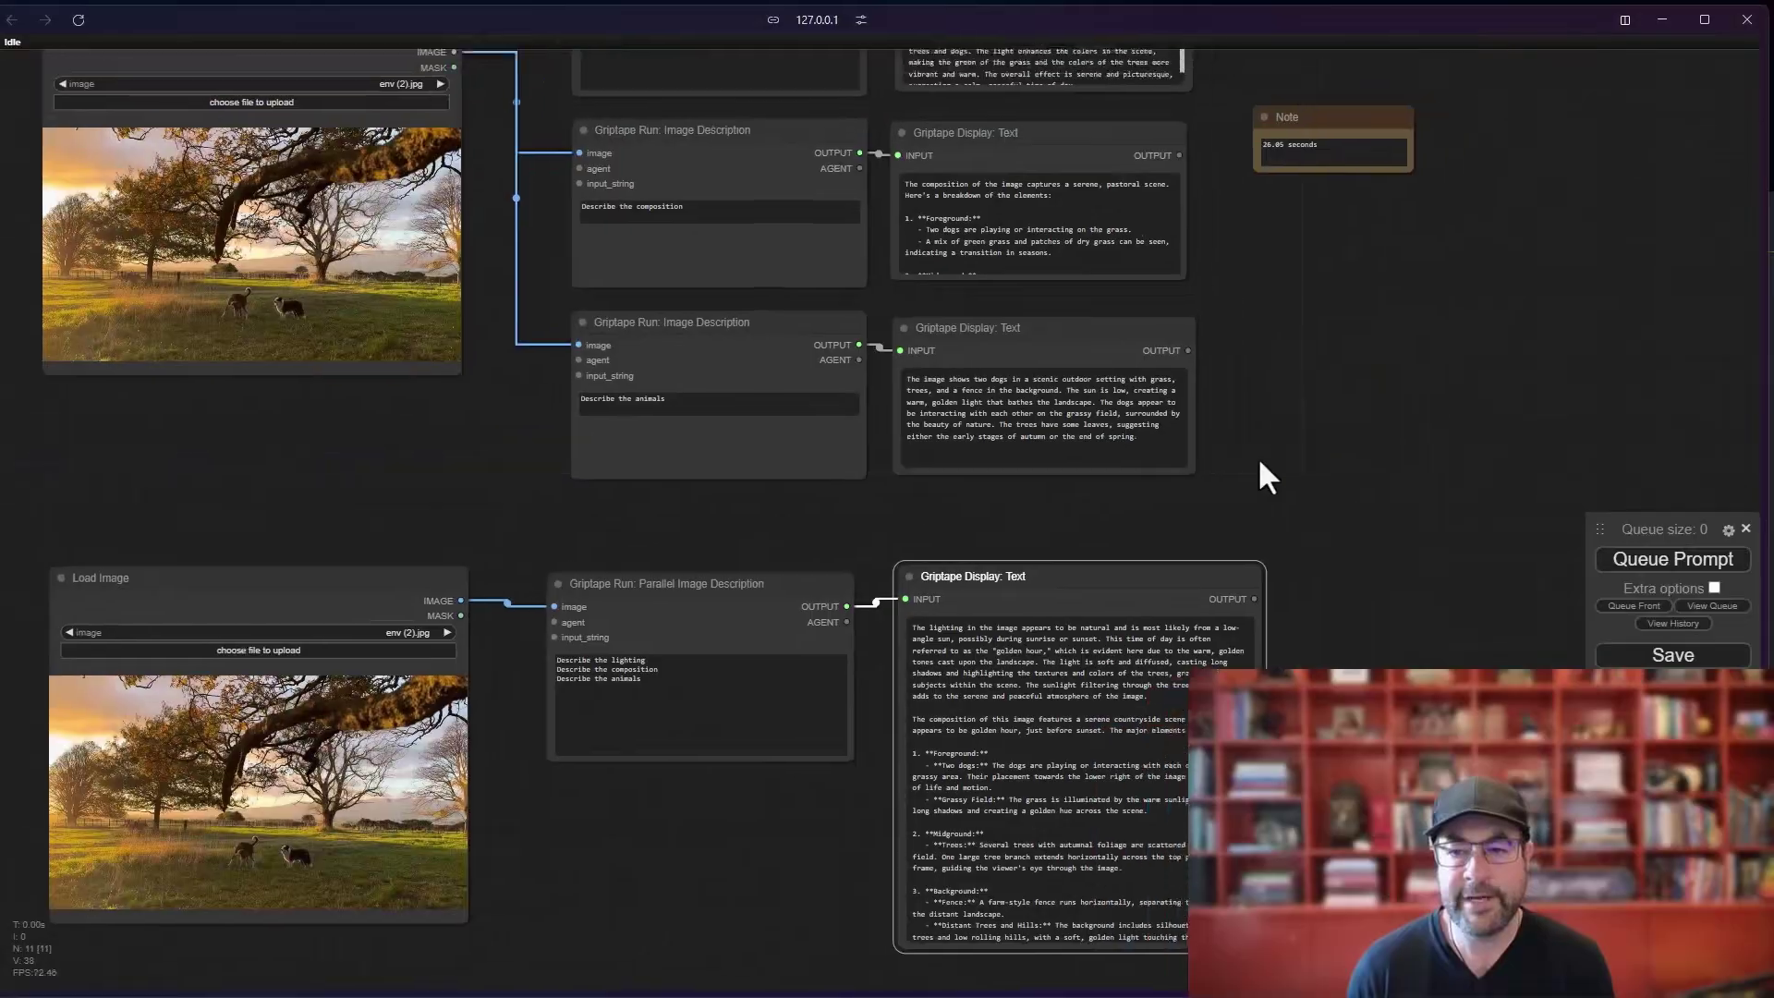
drag(1260, 462, 1229, 490)
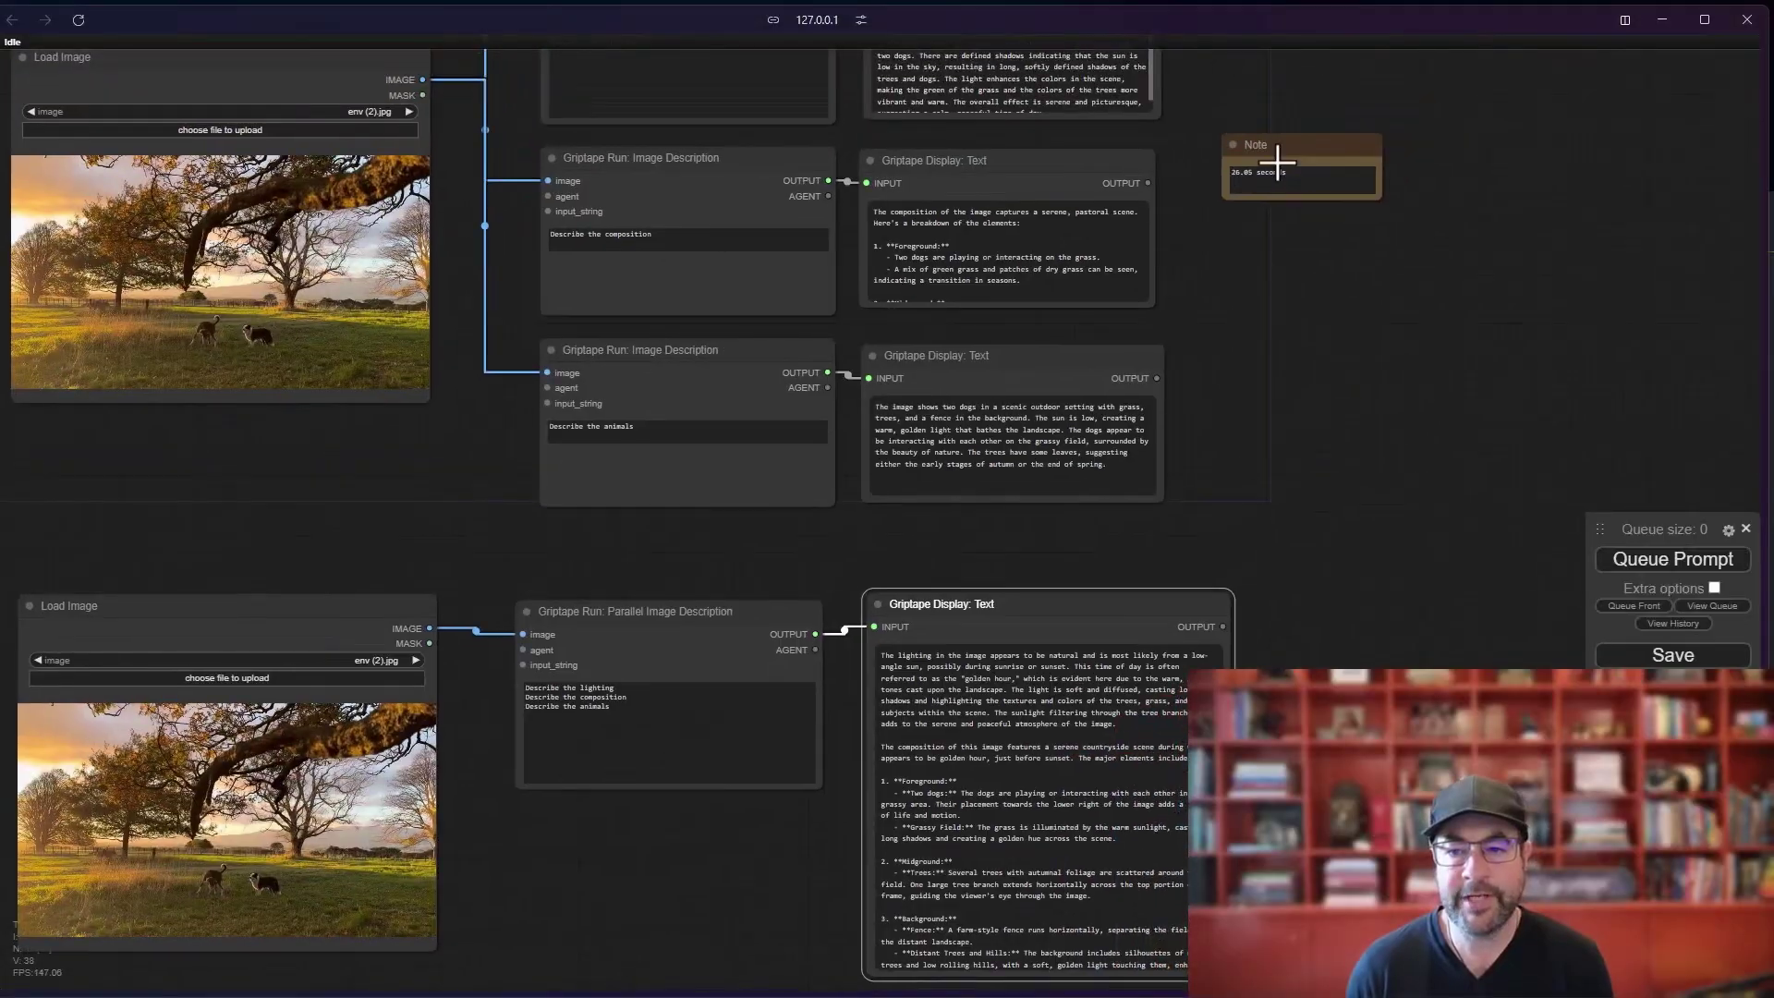
- Place a copy of the Note beside the parallel workflow's Display: Text node and set its text to "18 seconds"
click(1279, 148)
drag(1278, 150, 1267, 601)
scroll(1267, 601, up, 5)
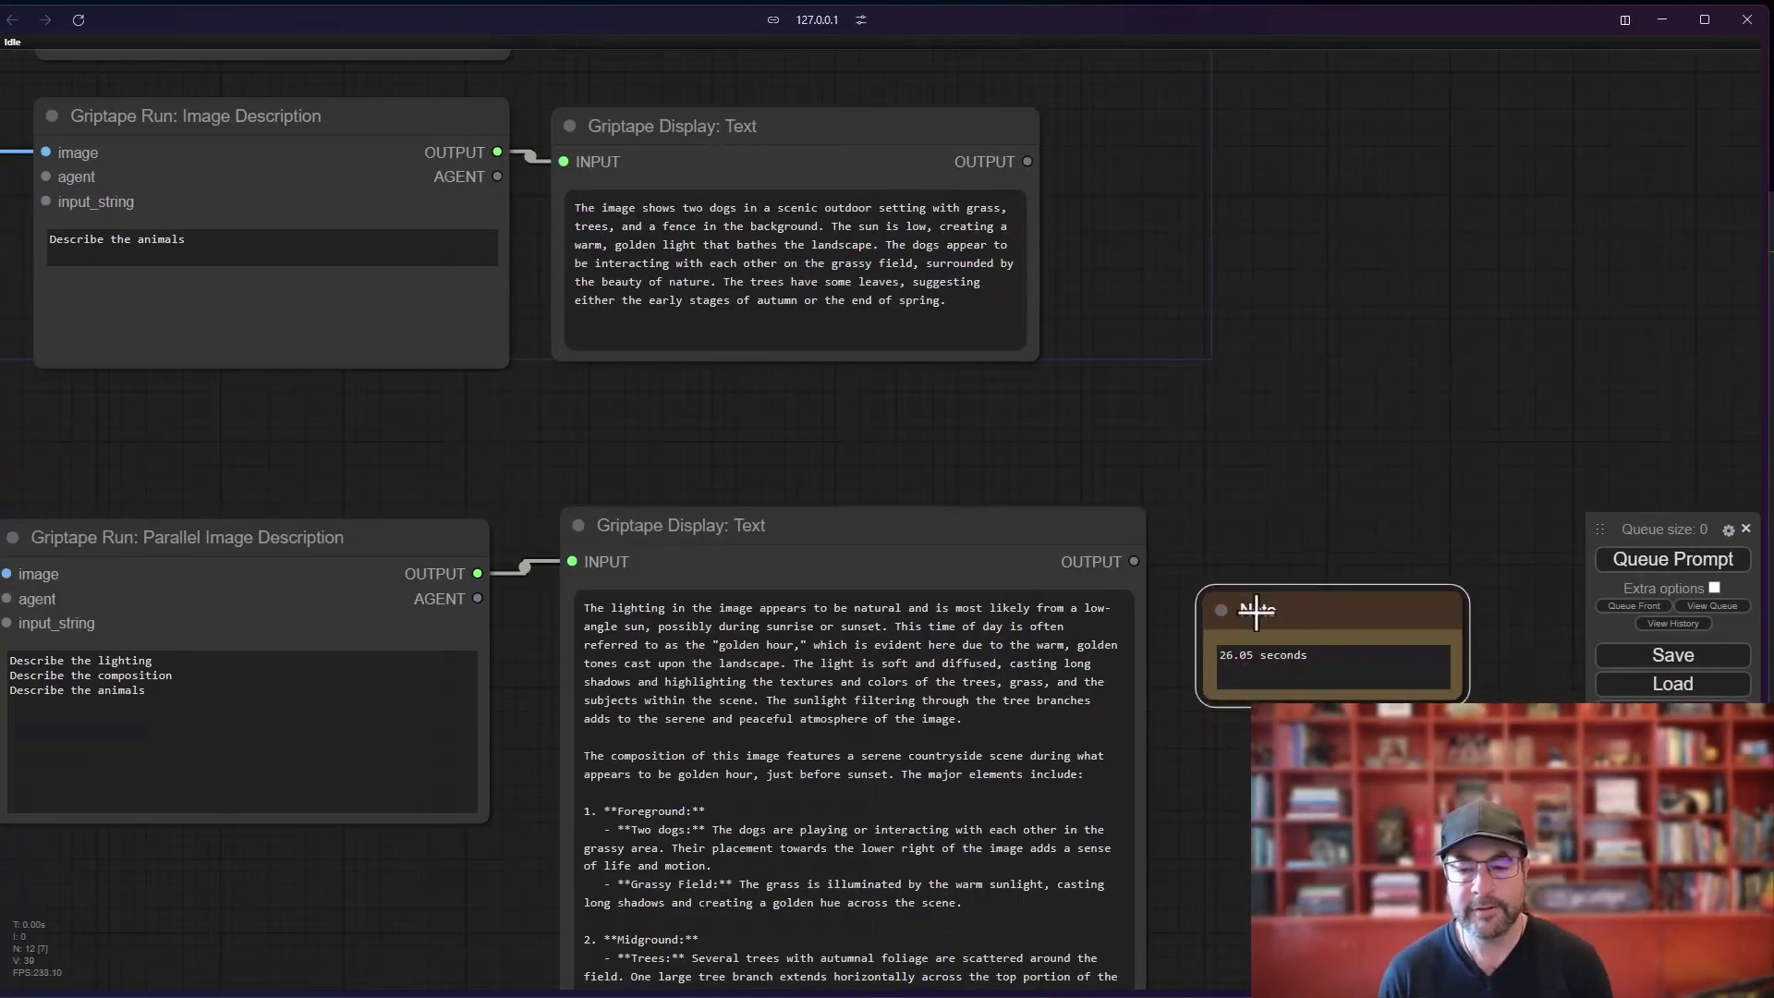
triple_click(1241, 664)
text(18)
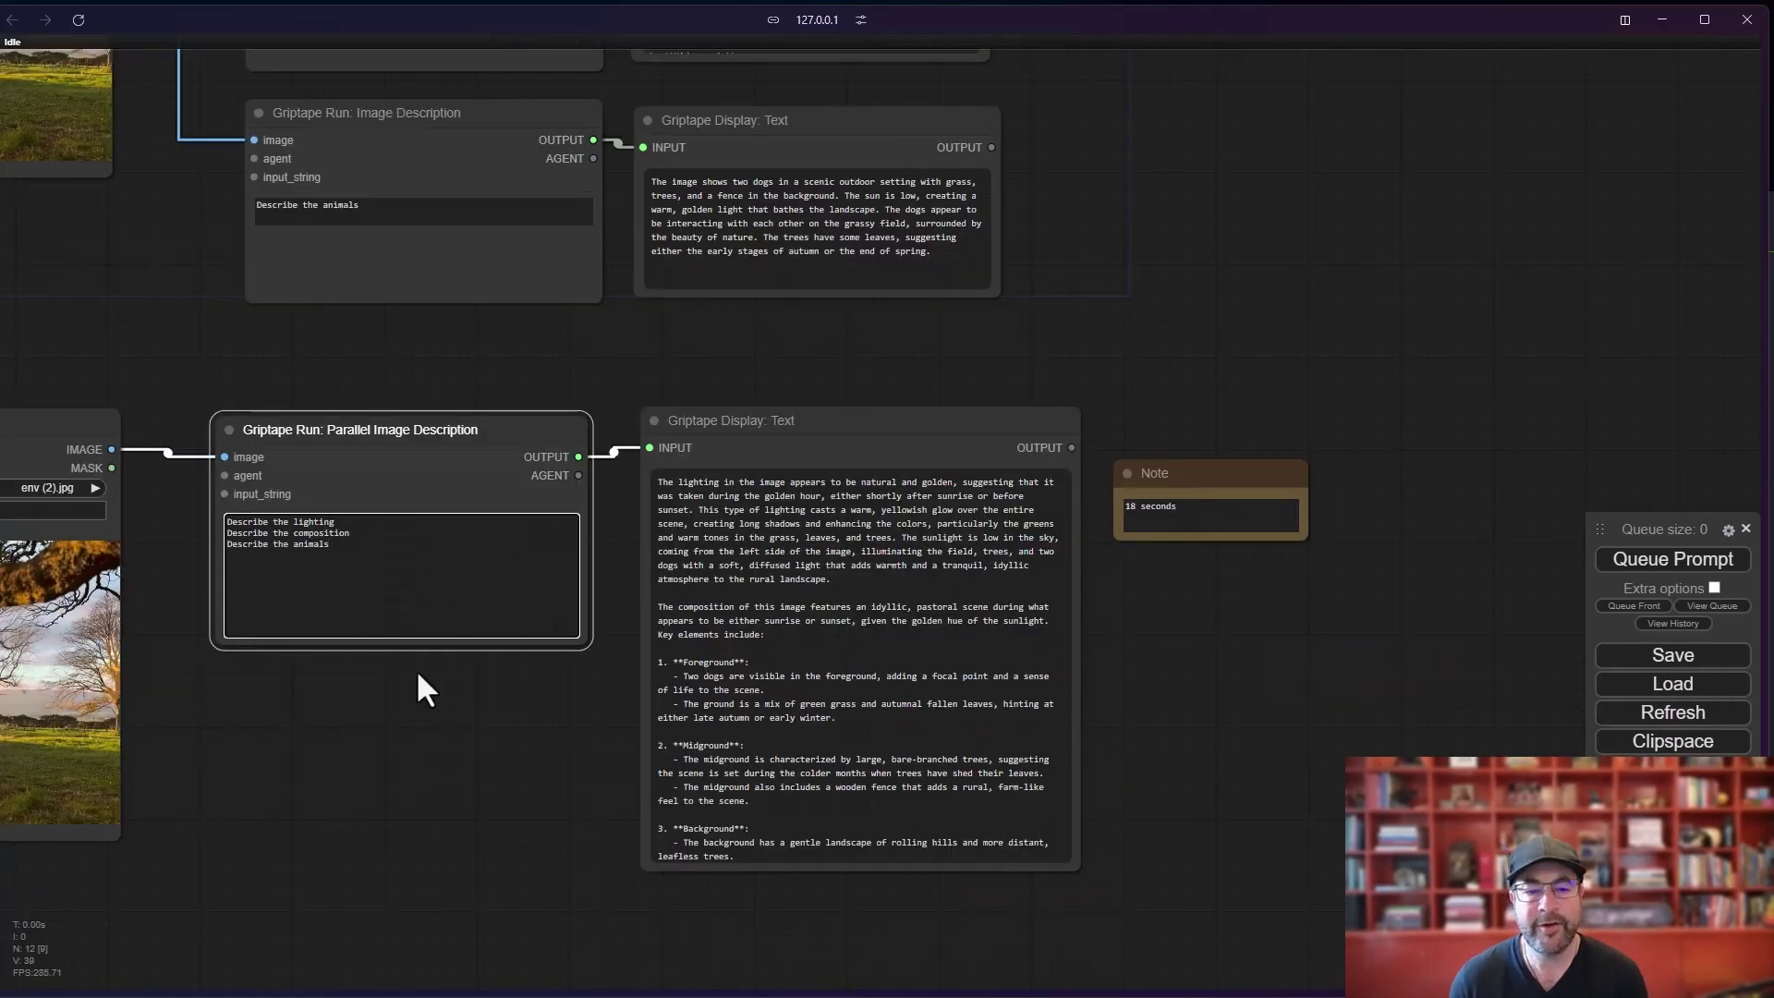
click(374, 695)
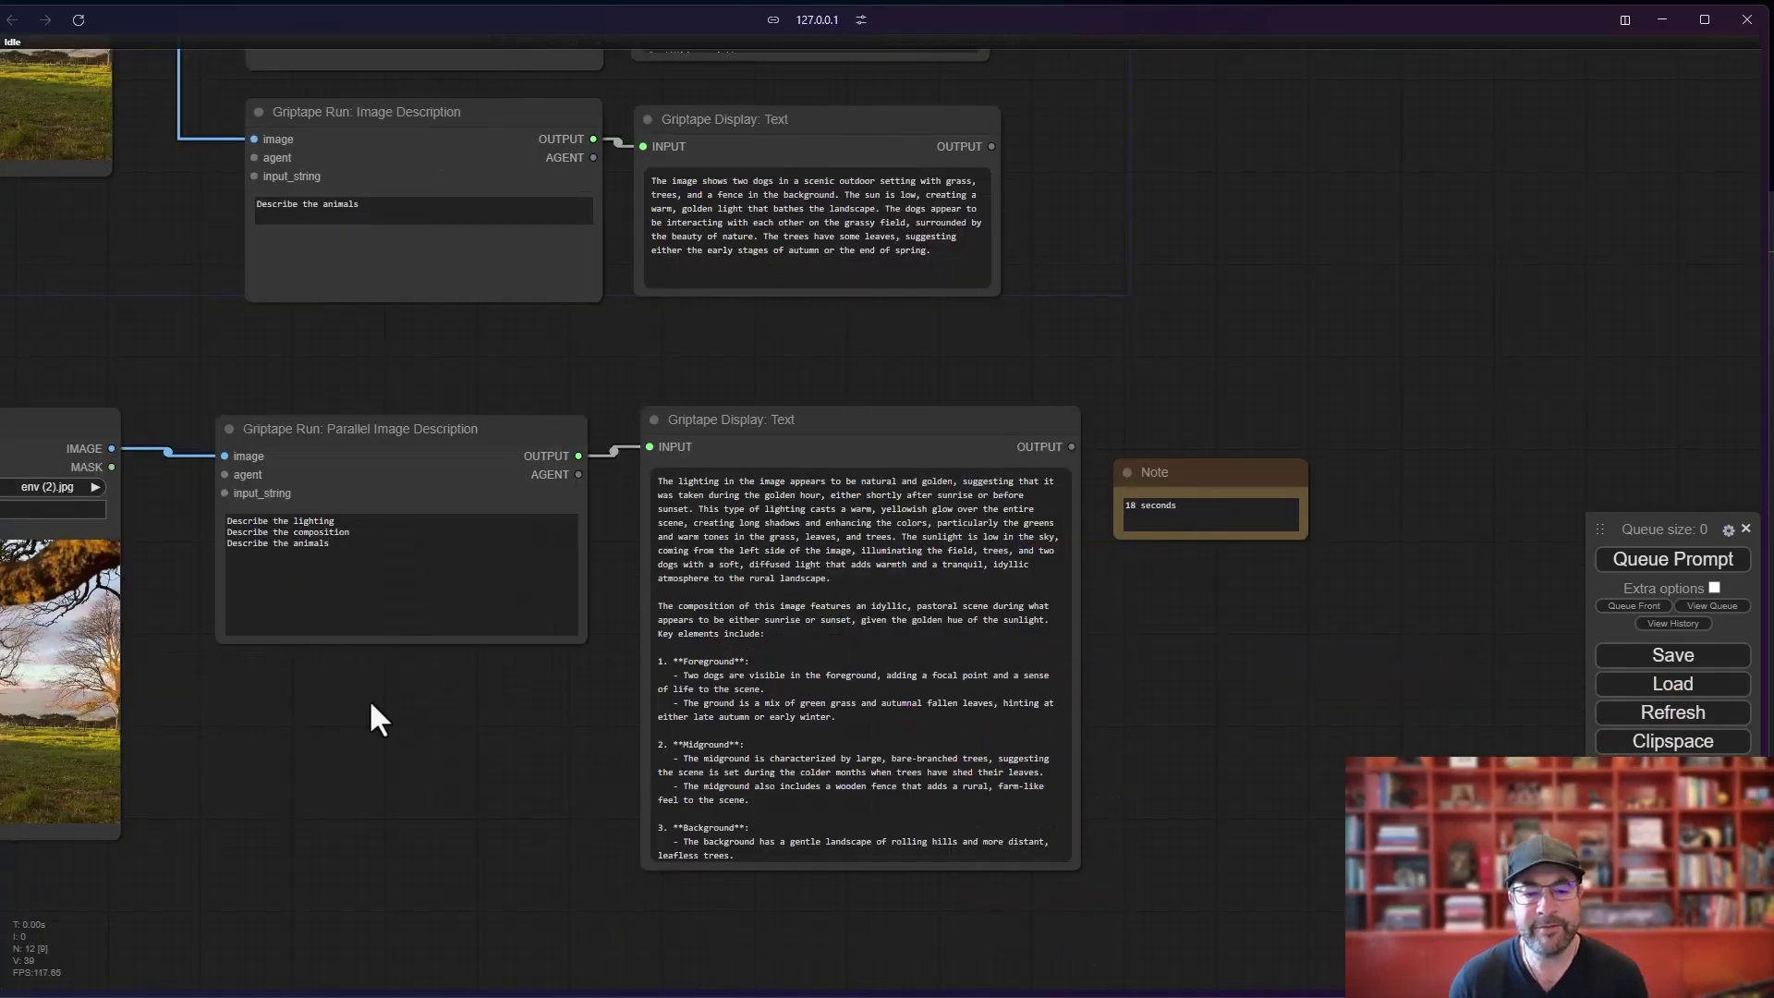
- Set the Note beside the five-row Image Description workflow to 42.71
drag(379, 698, 822, 692)
drag(900, 360, 836, 801)
scroll(825, 752, down, 2)
scroll(826, 752, down, 1)
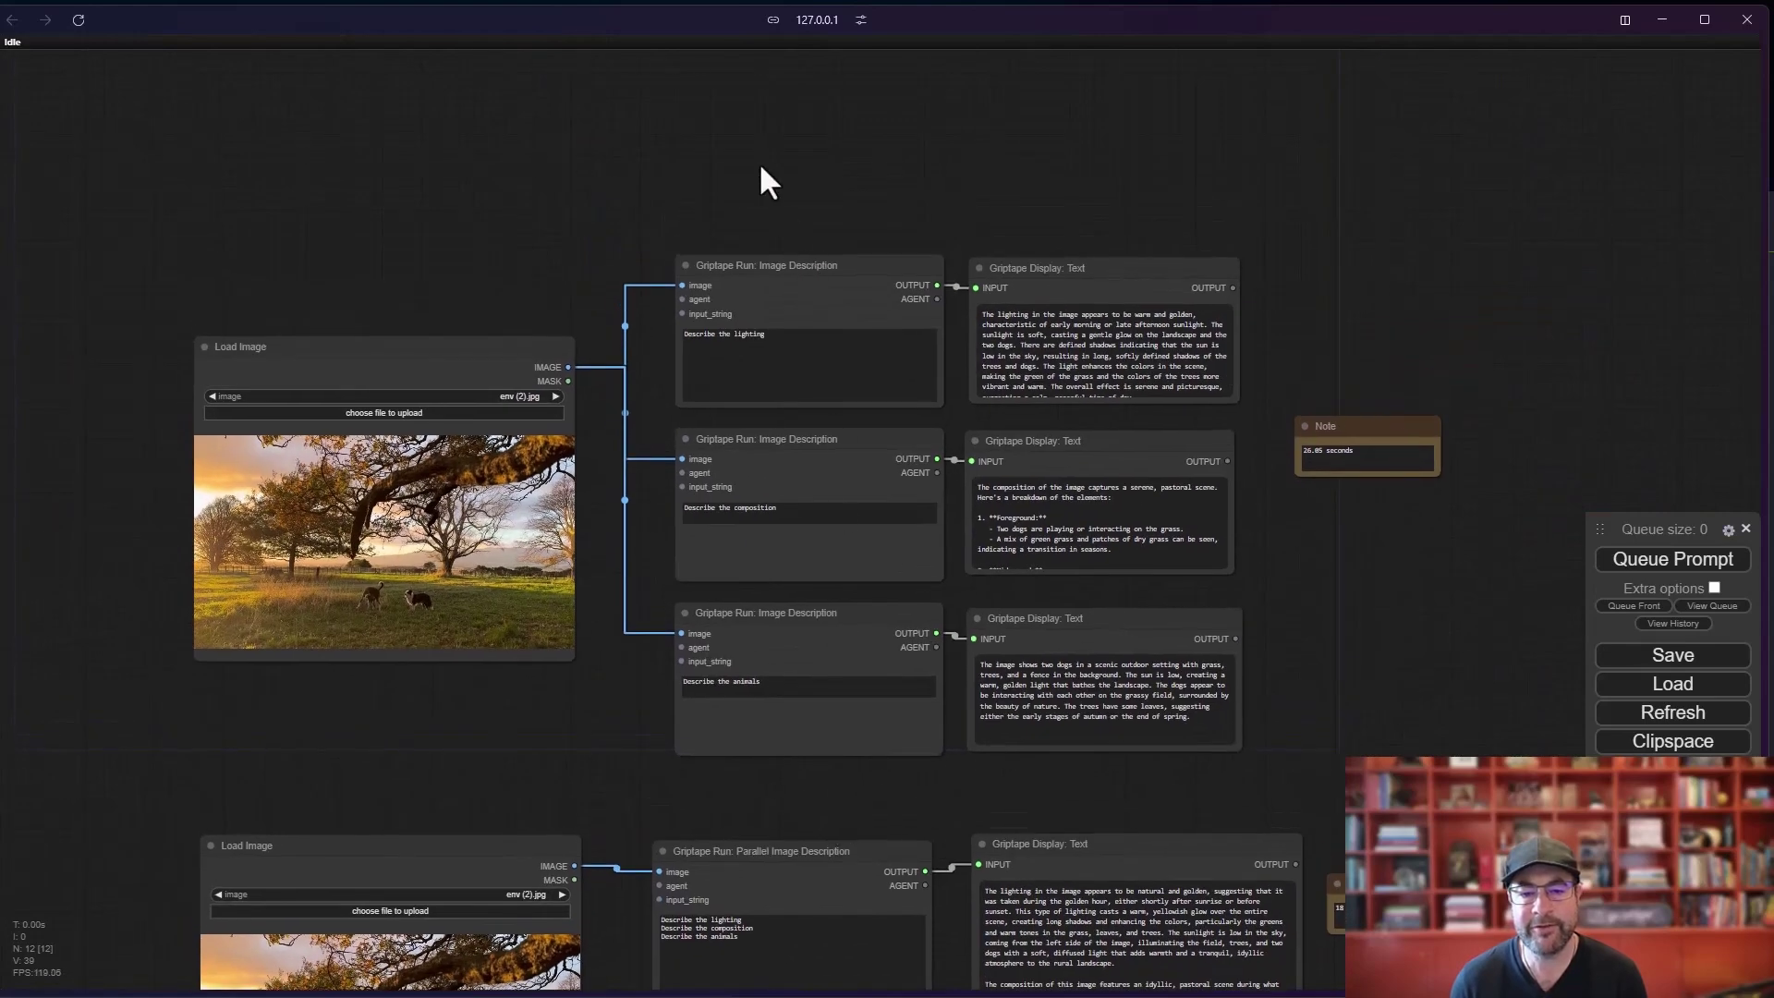
drag(793, 184, 1201, 647)
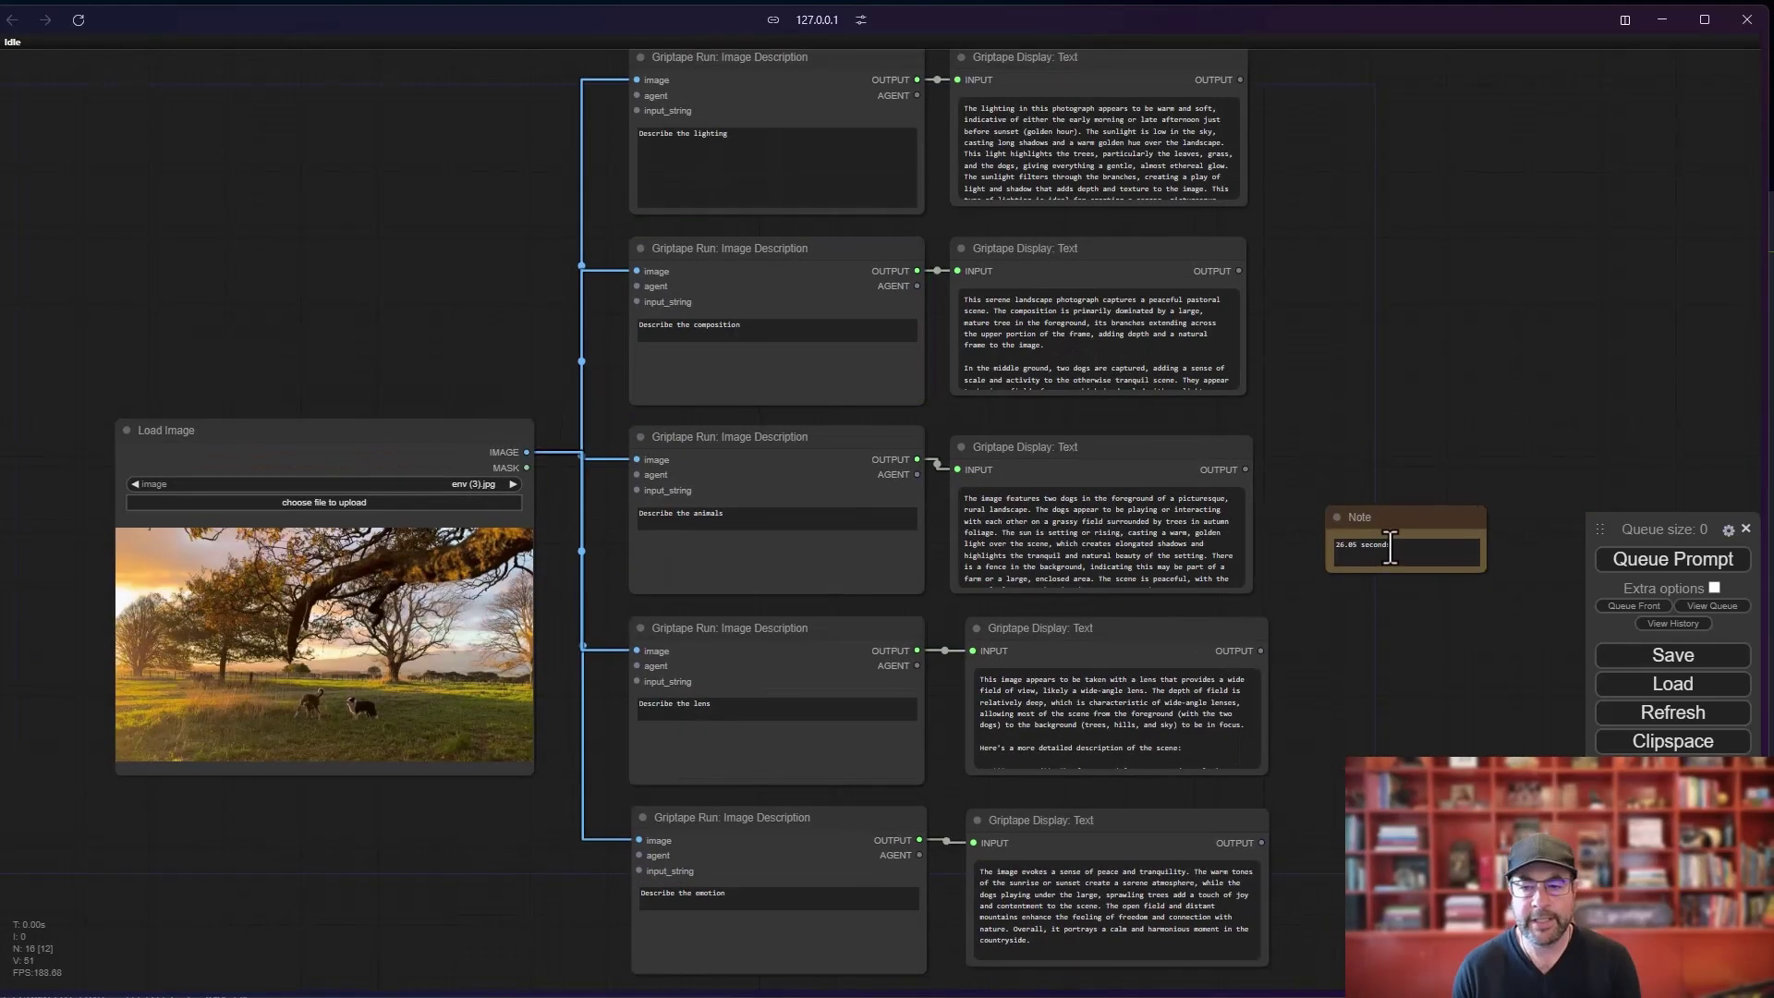
drag(742, 636, 735, 635)
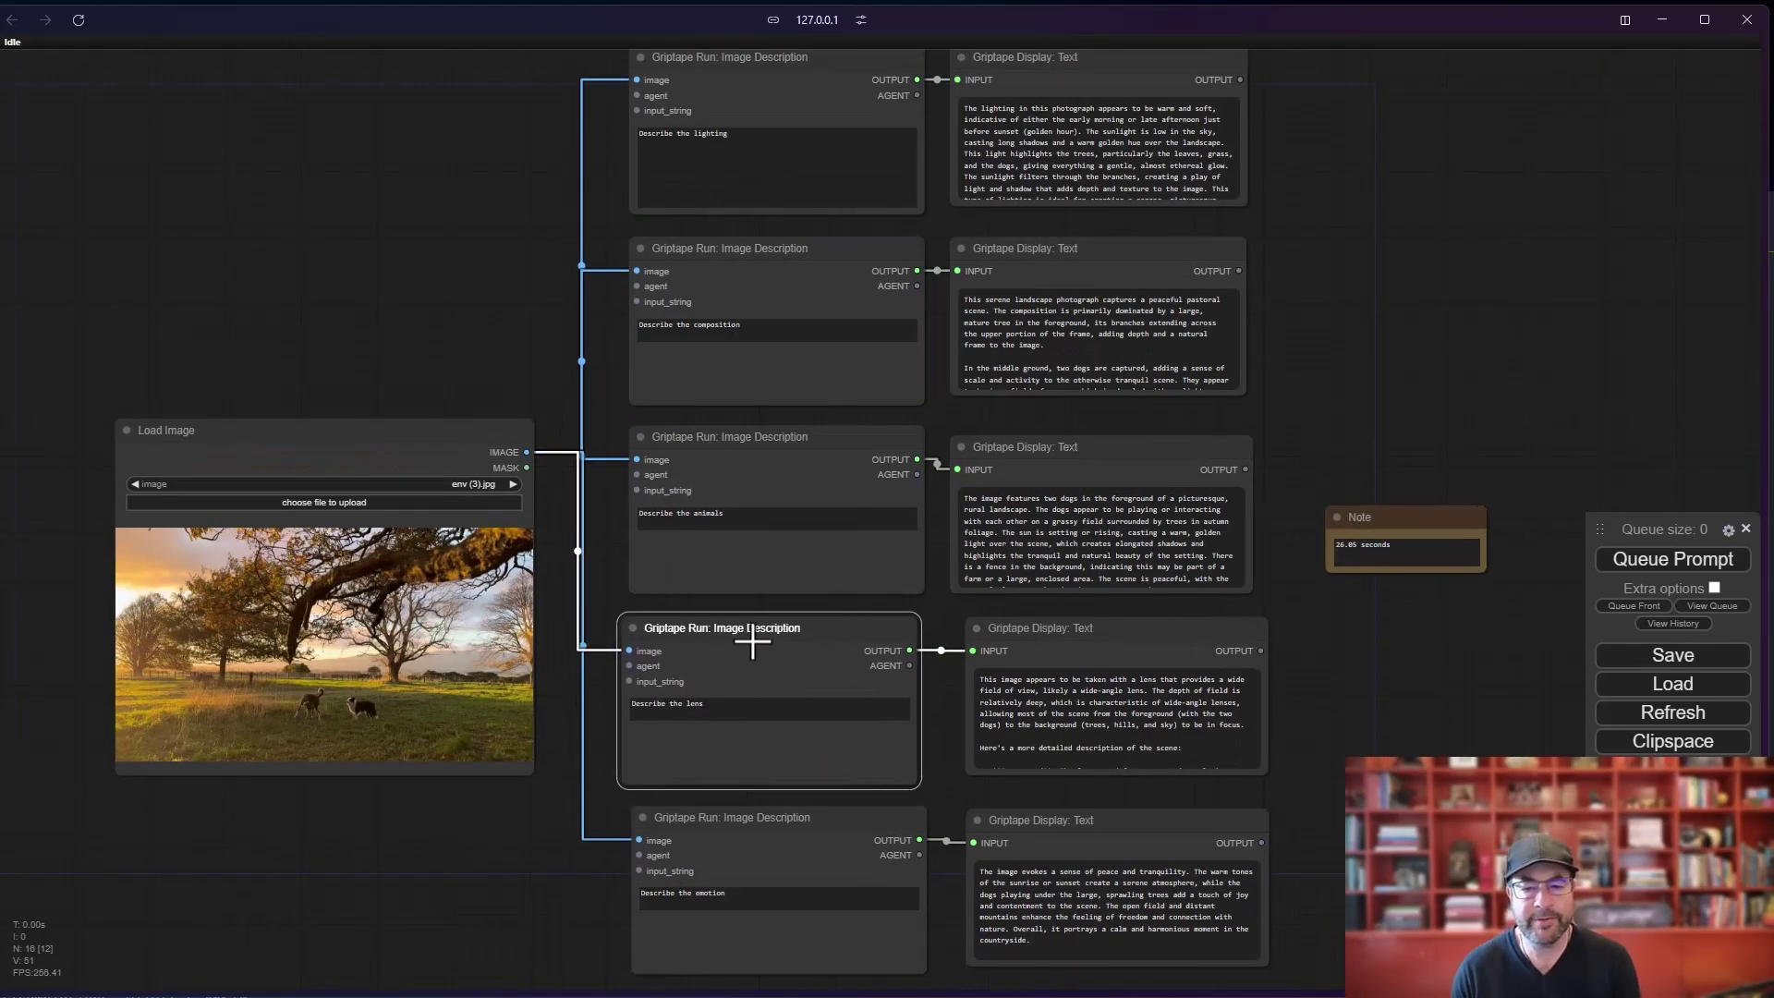
click(1371, 547)
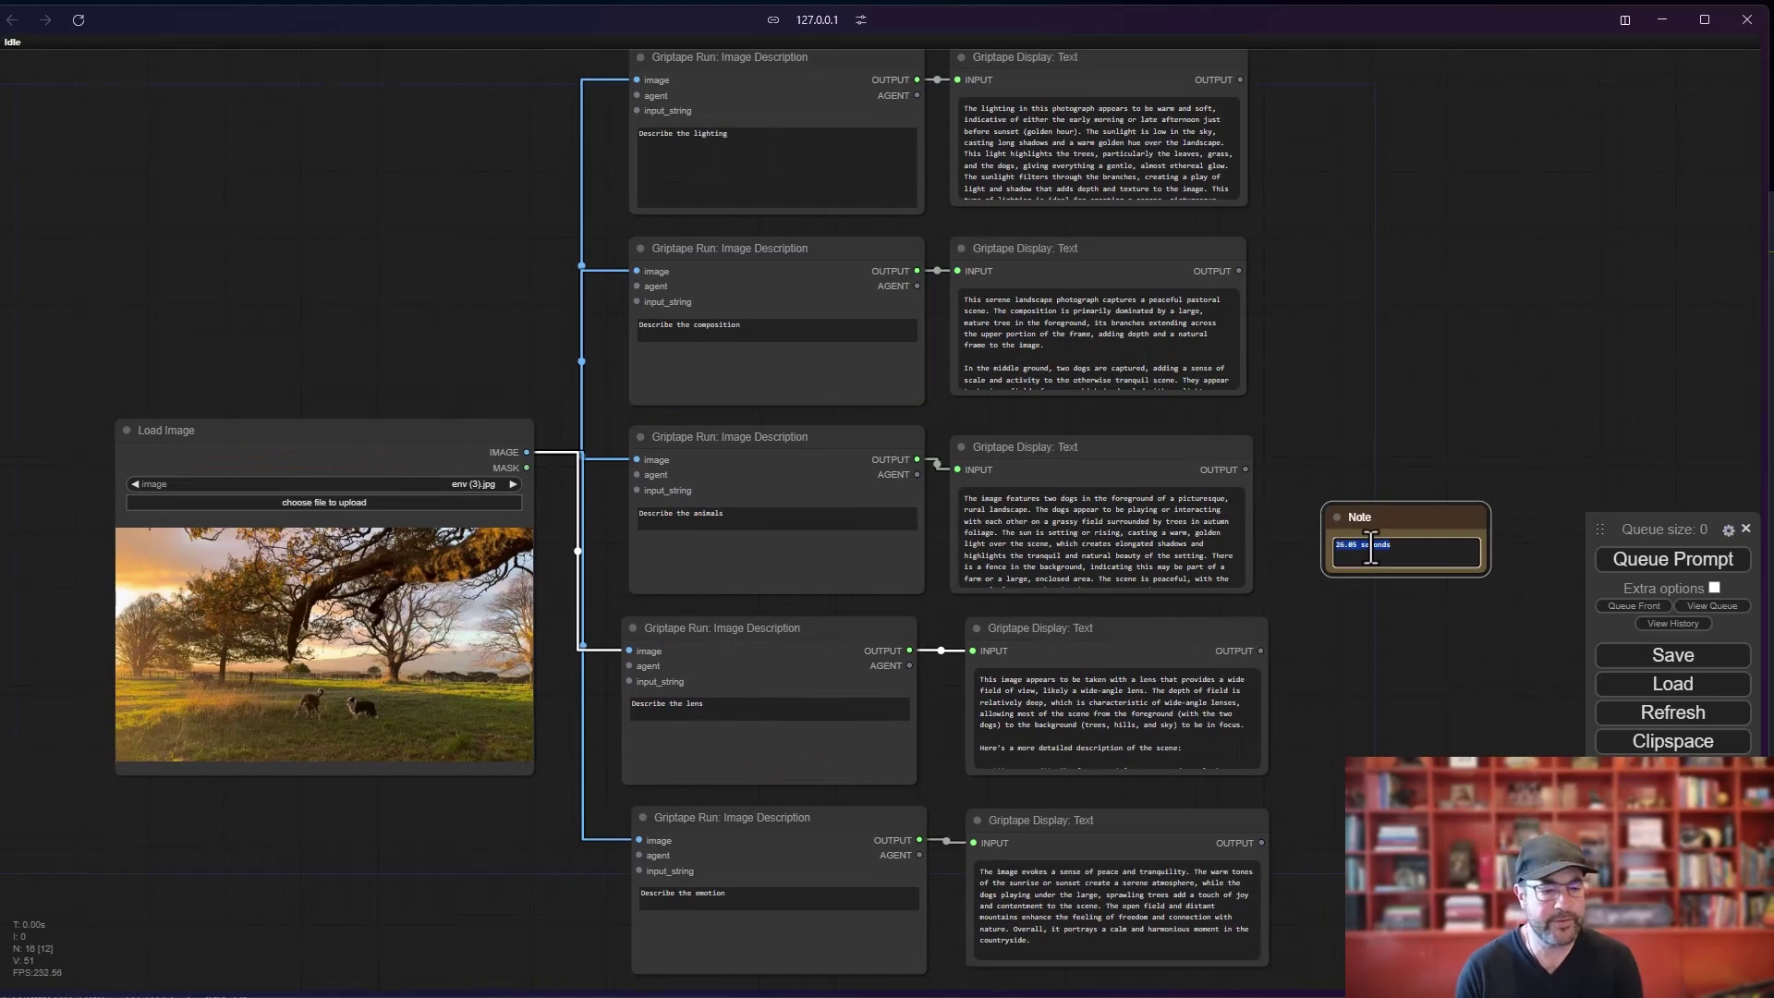
text(42.71)
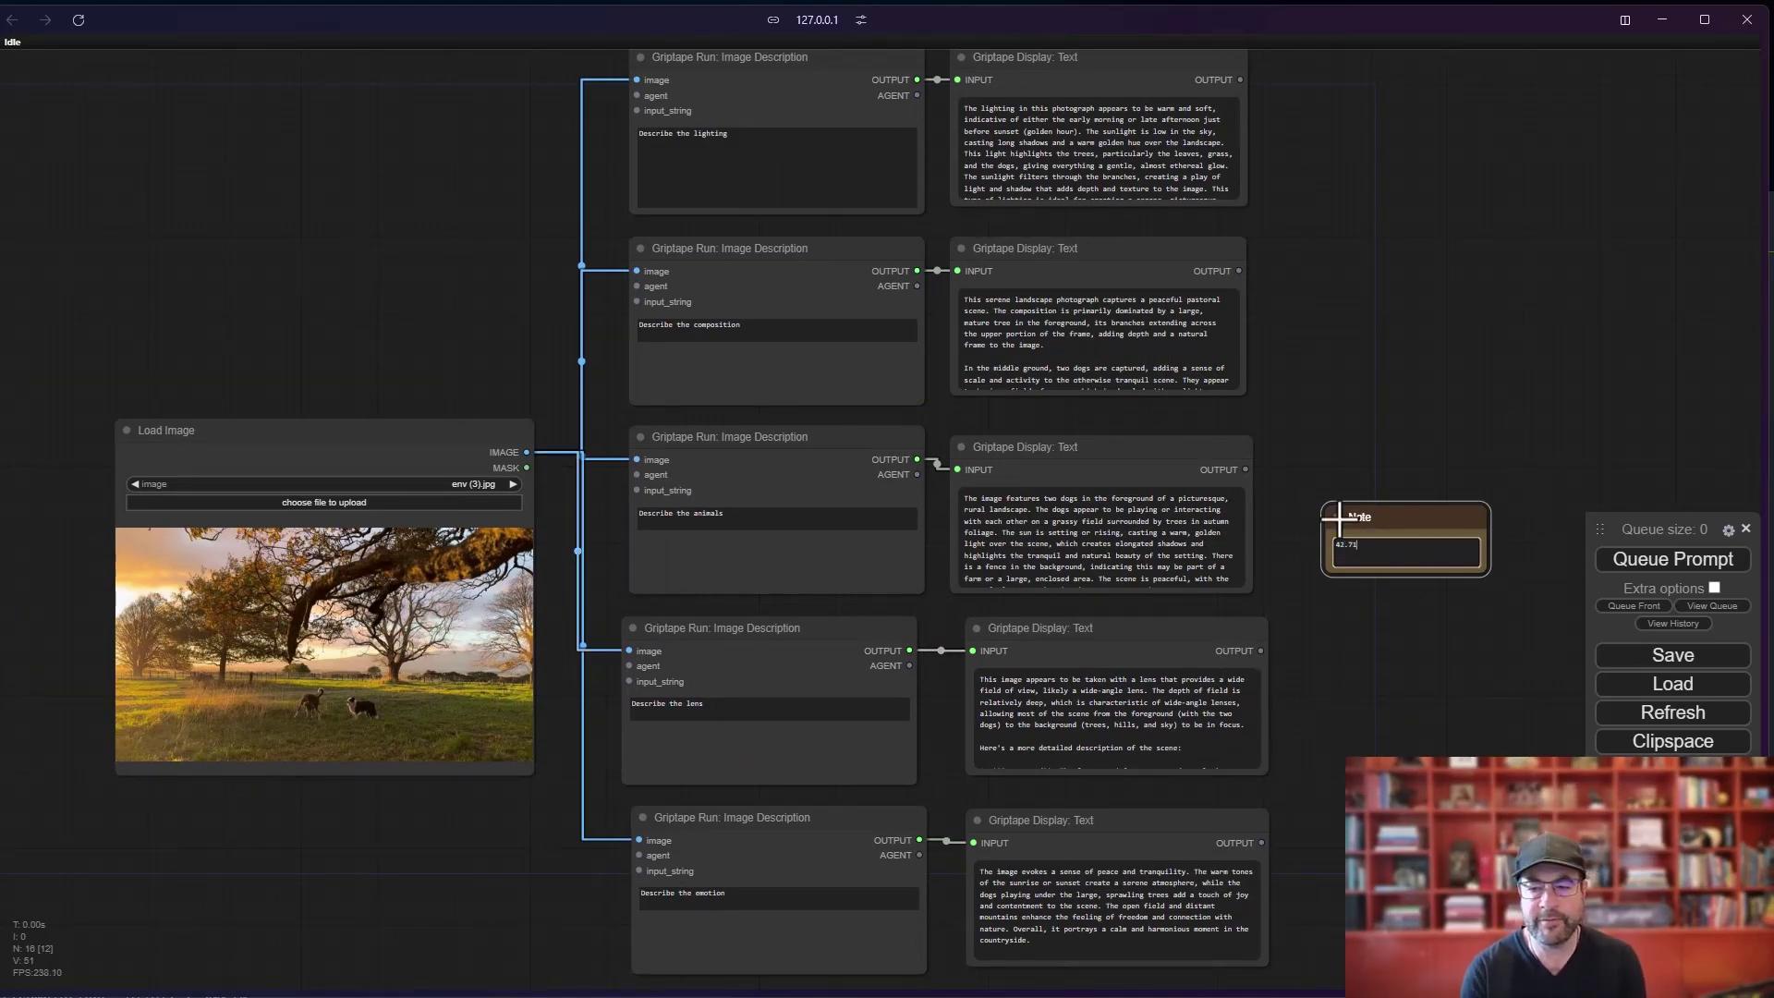
- Copy "Describe the lens" from its Image Description node into a fourth line of the Parallel Image Description prompt
drag(1323, 844, 1375, 138)
click(711, 92)
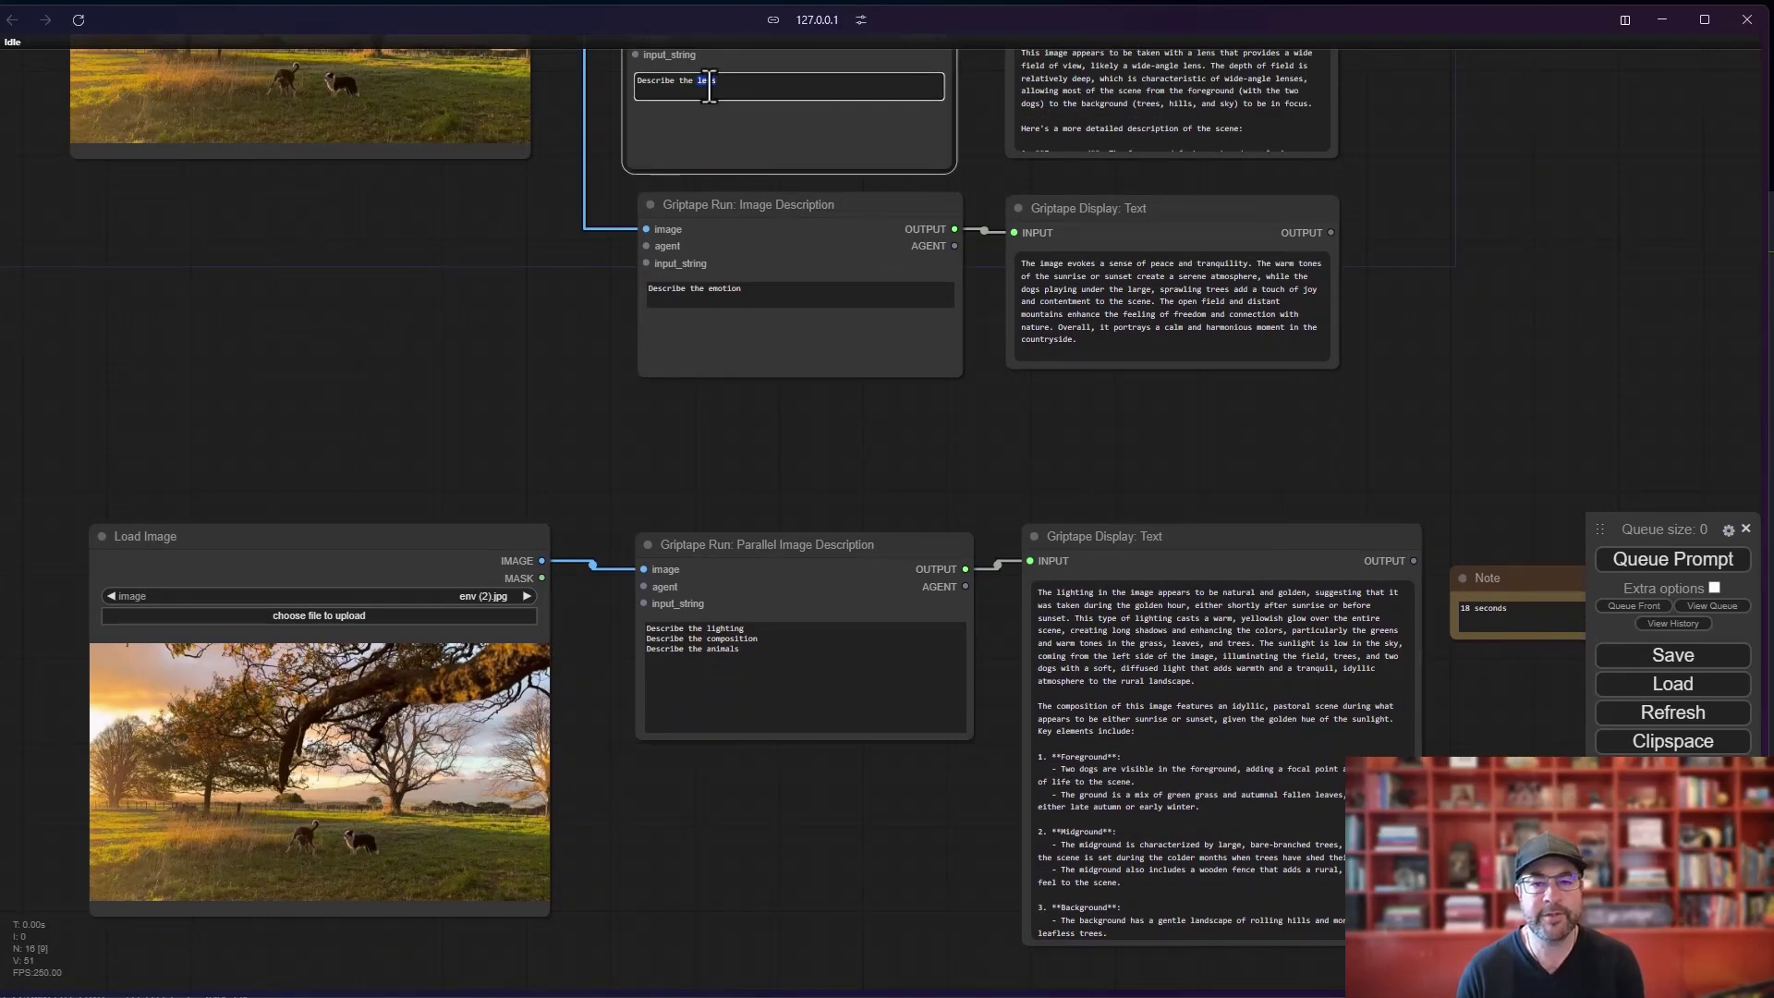
click(689, 650)
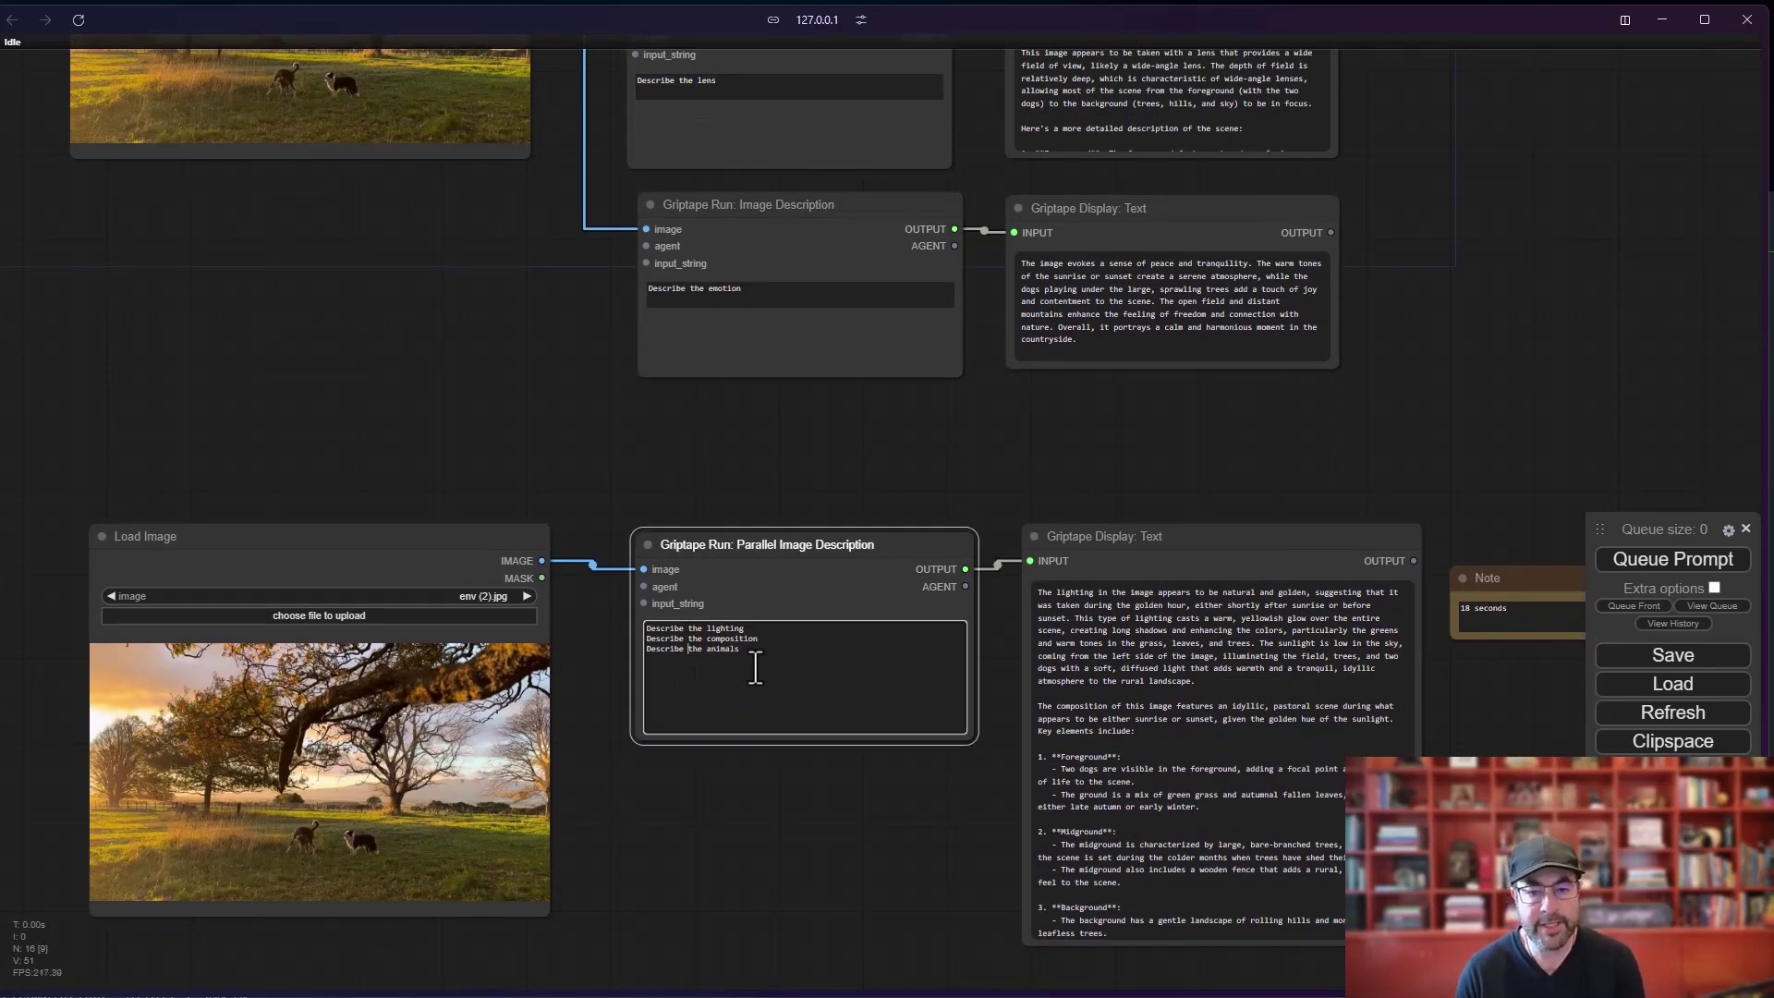
key(Return)
text(Describe the lens)
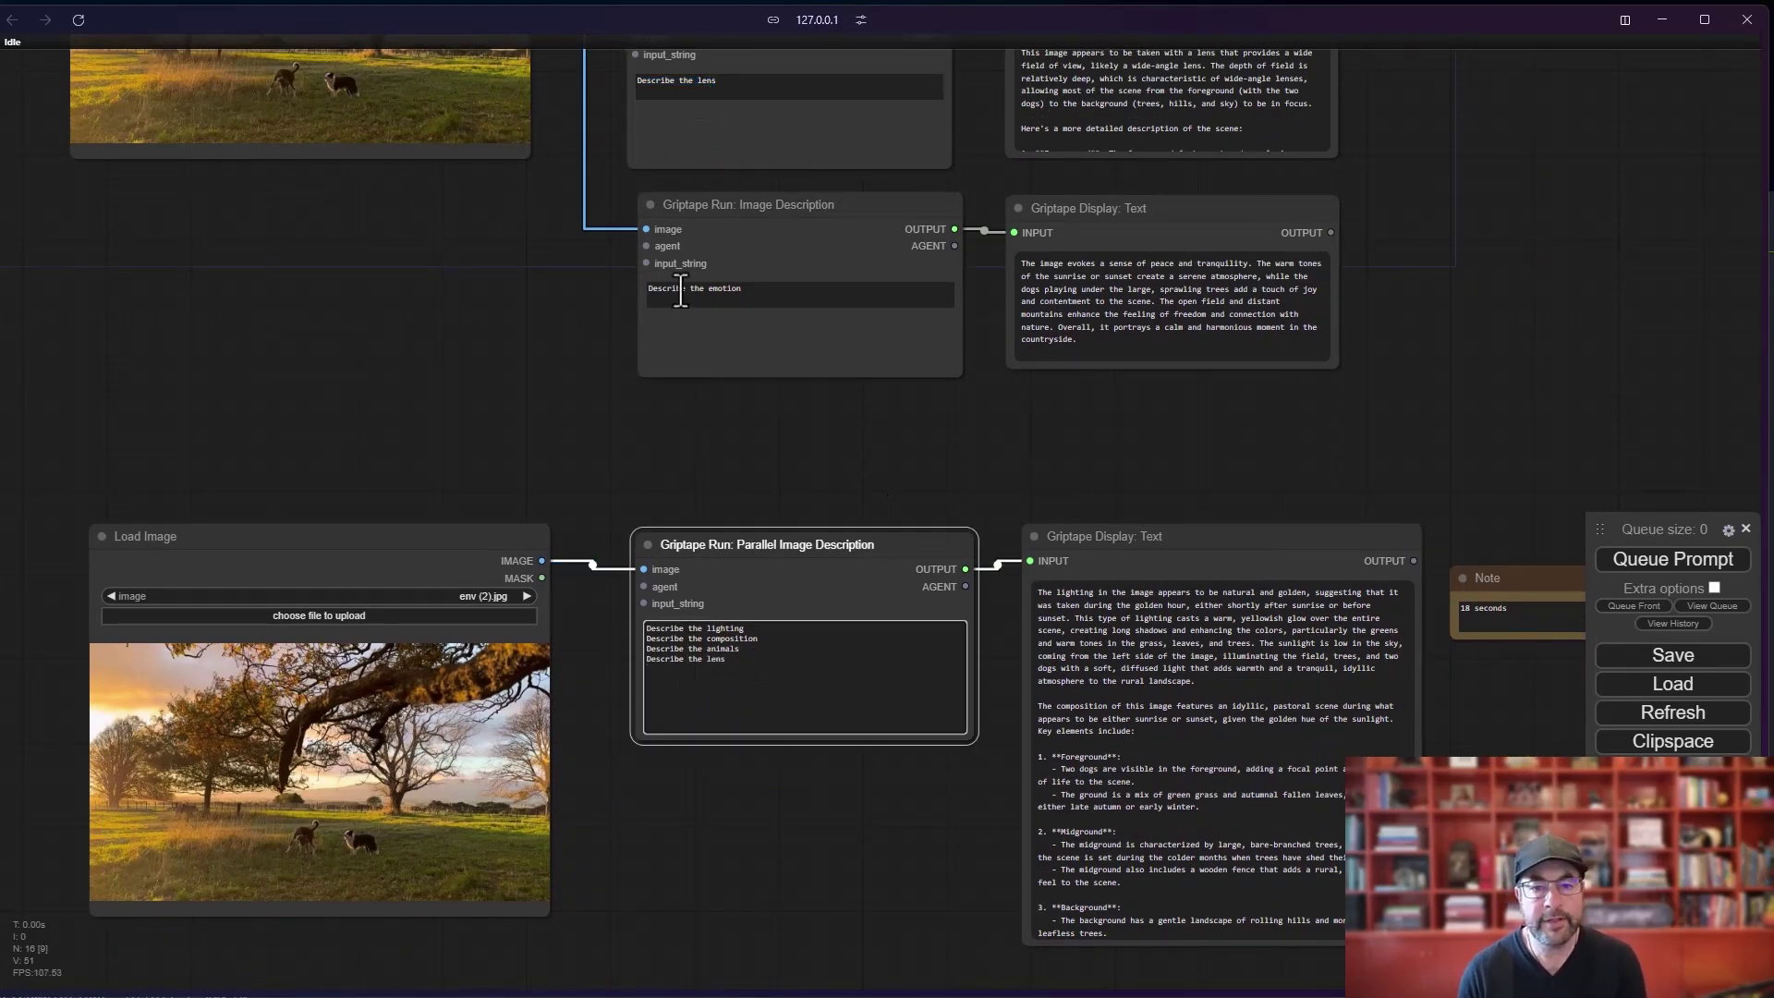
- Copy "Describe the emotion" into a fifth line of the Parallel Image Description prompt and queue the workflow
click(684, 290)
key(ctrl+a)
key(ctrl+c)
click(716, 684)
key(Return)
key(ctrl+v)
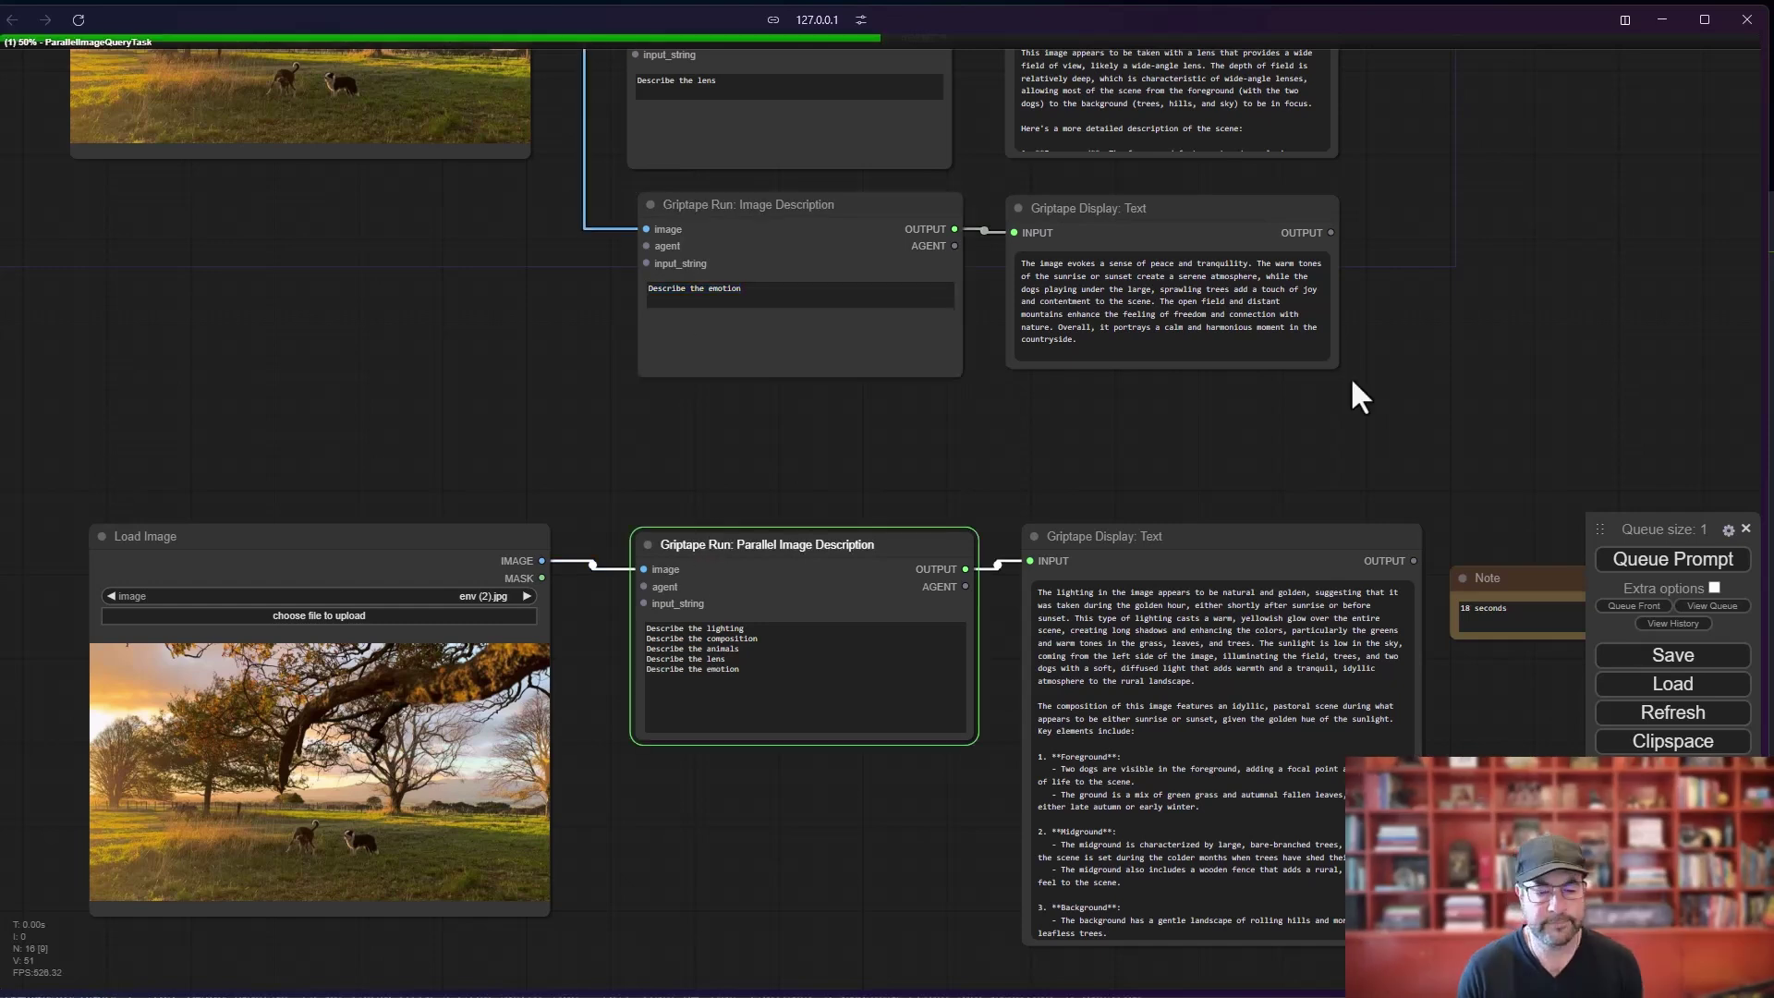
- Set the Note beside the parallel workflow's Display: Text node to 20.73
drag(1392, 407, 1279, 387)
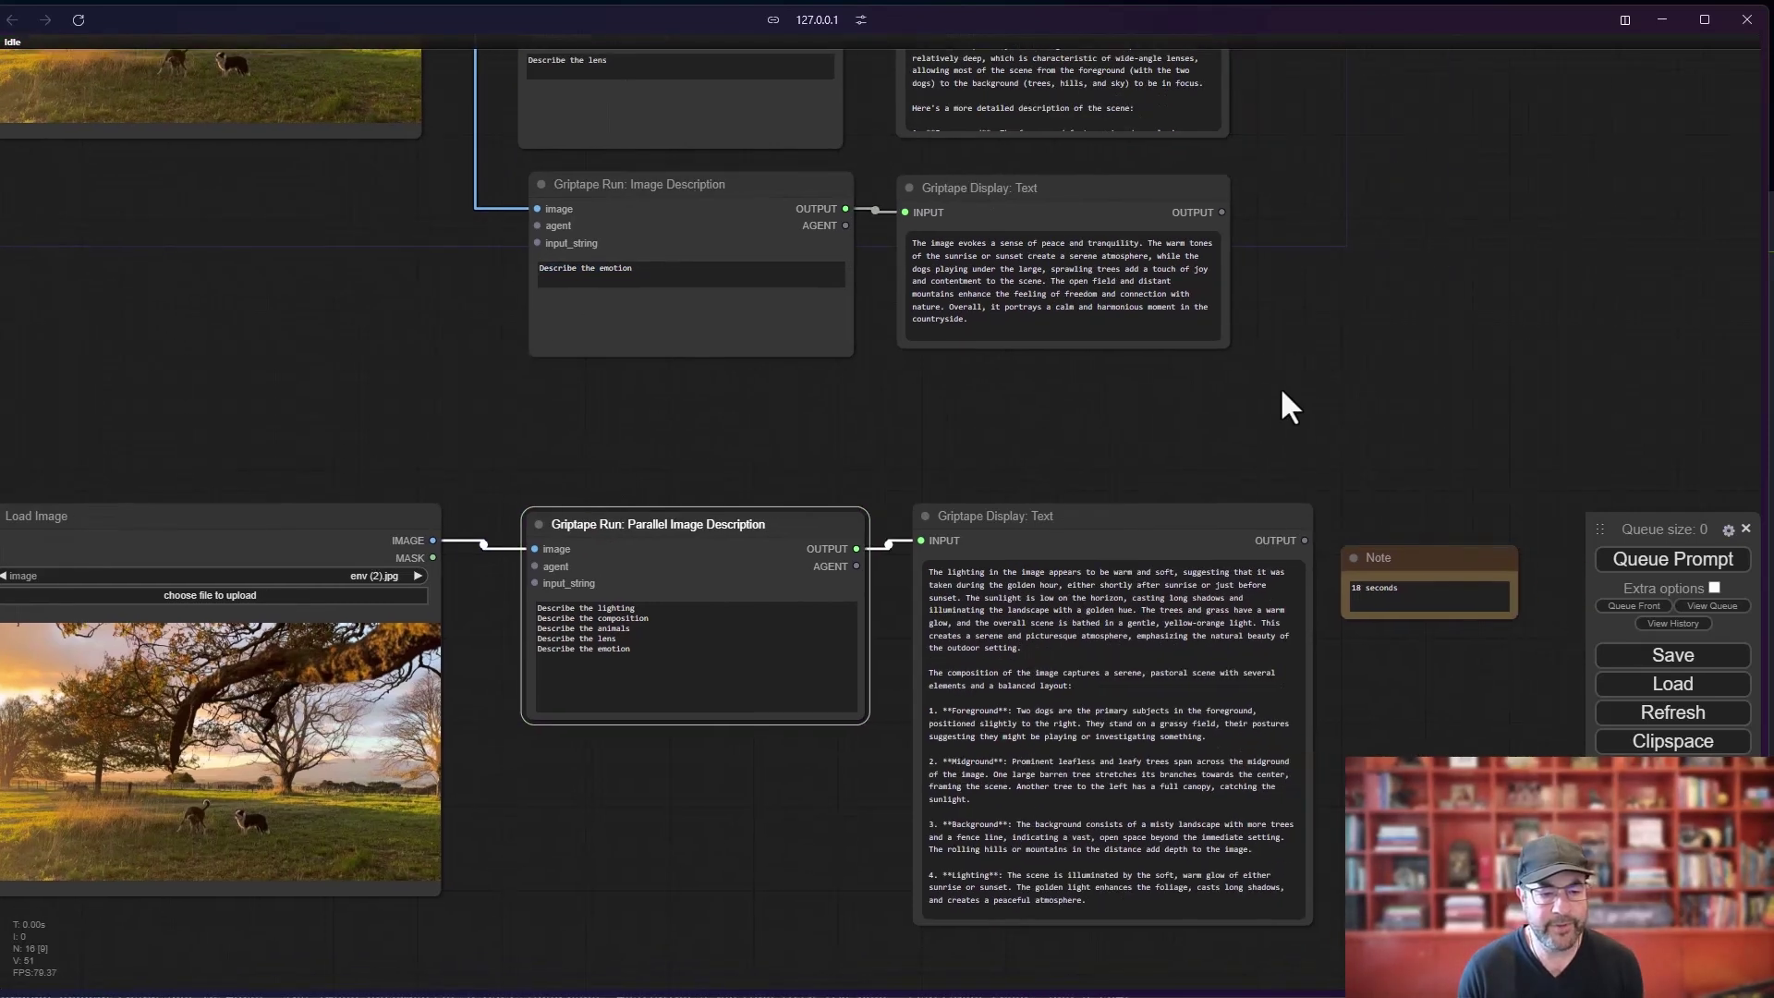
click(1378, 593)
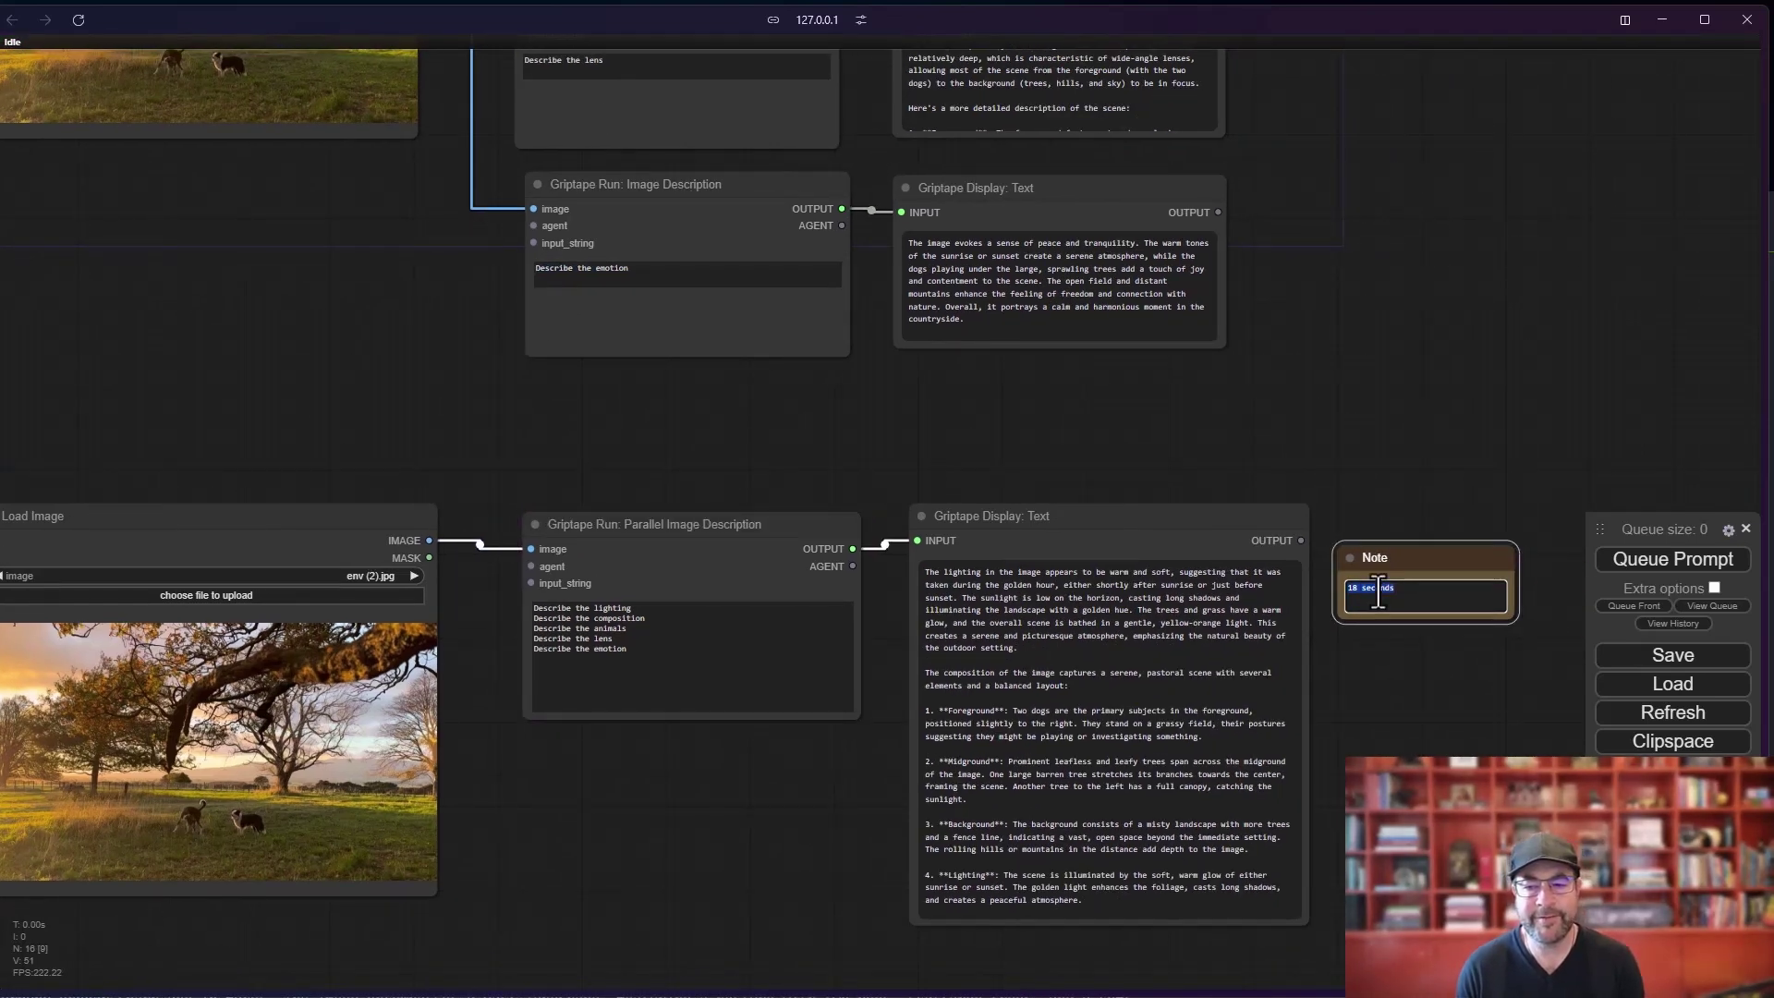
text(20.73)
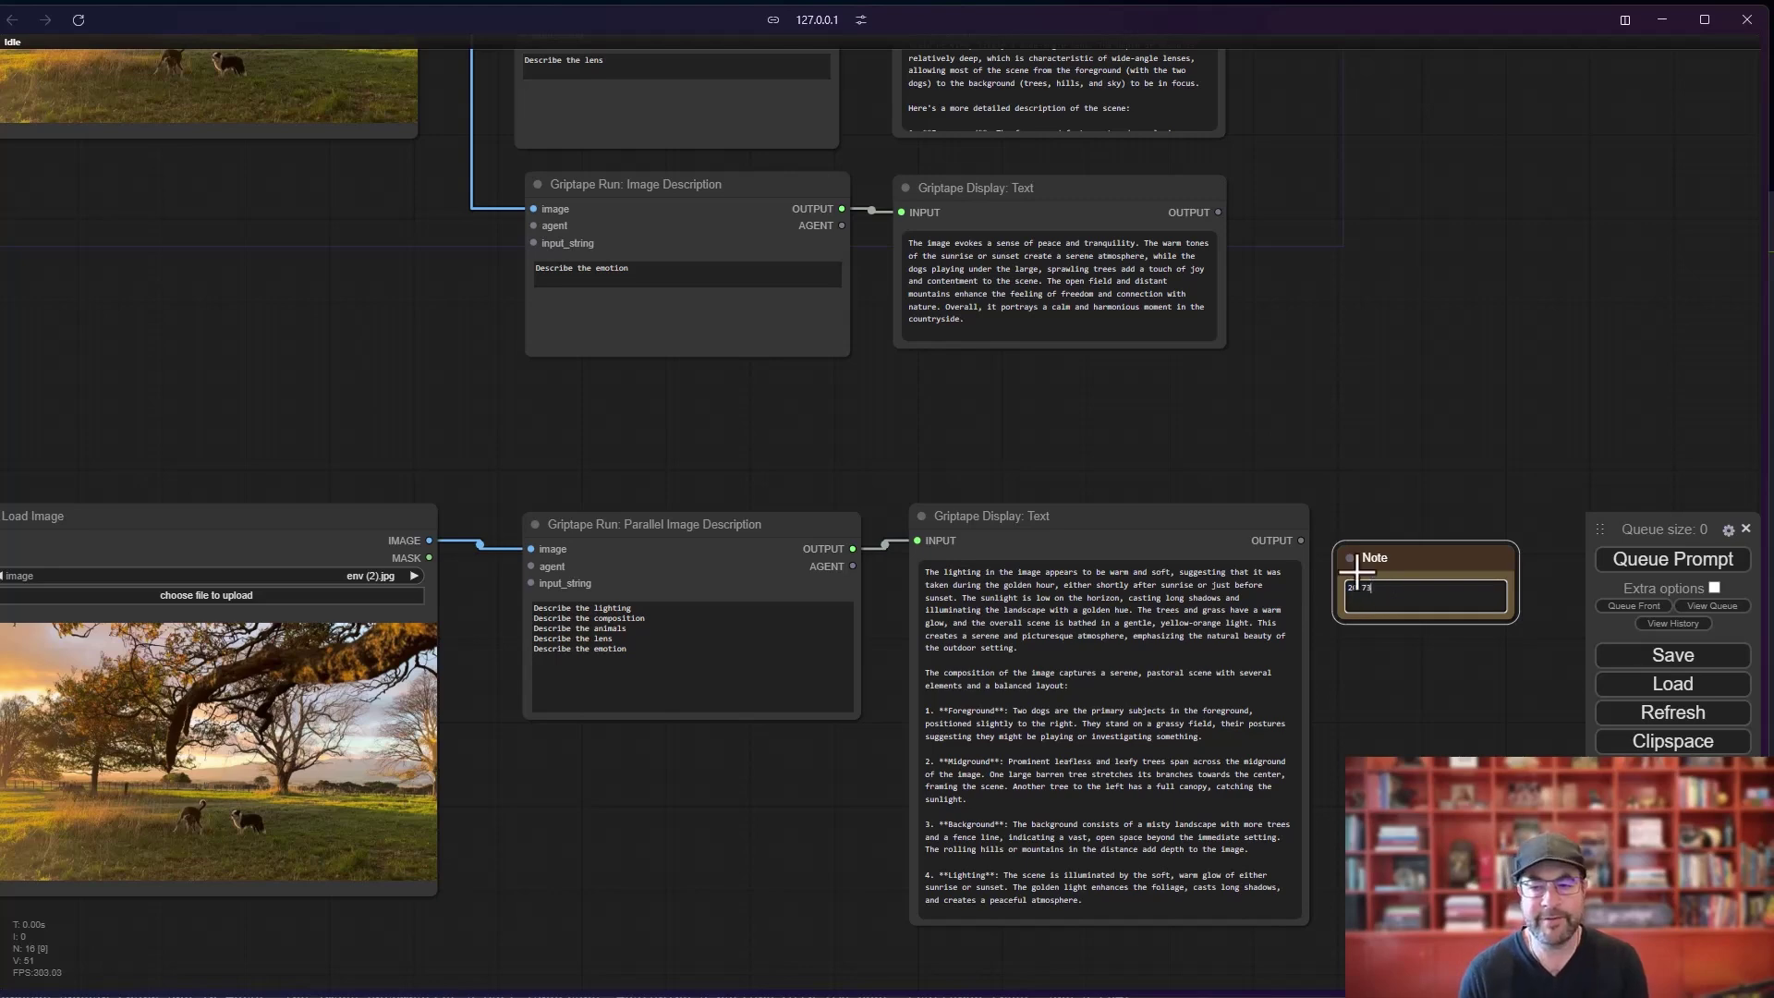
click(1382, 318)
- Compare the times noted beside the two workflows and review the Parallel Image Description node with its five prompts
drag(1382, 318, 1371, 812)
scroll(1361, 652, up, 3)
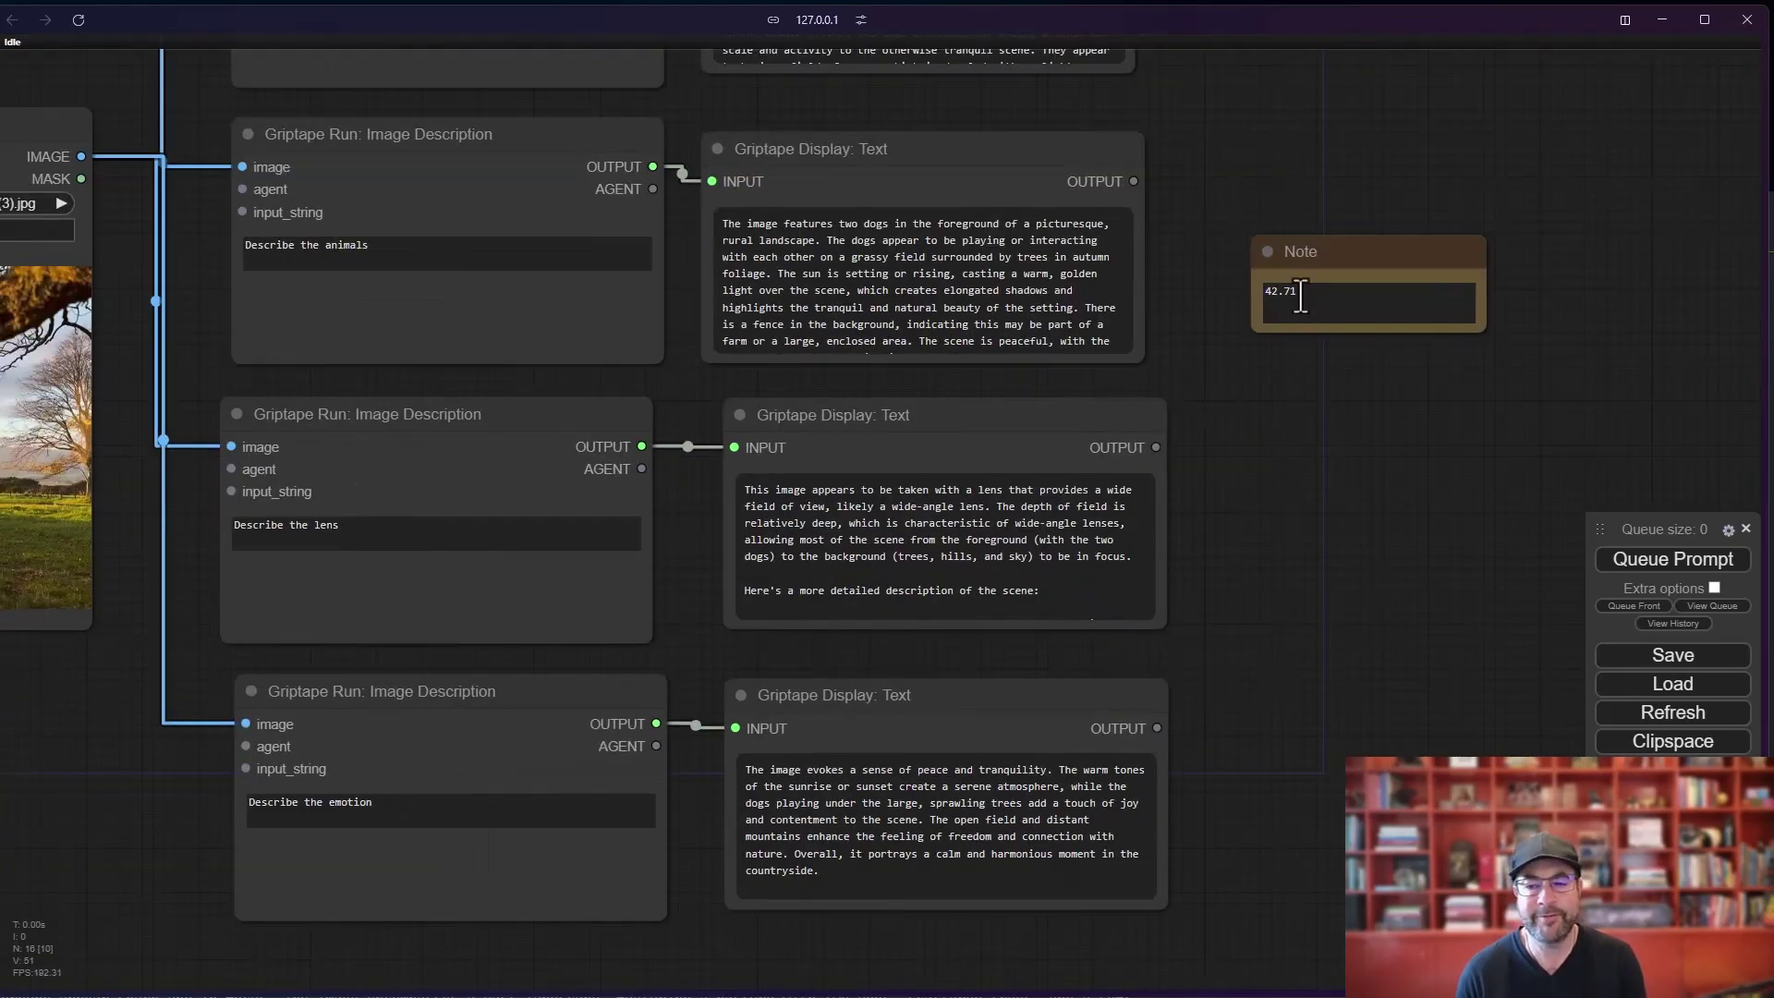
scroll(1323, 370, down, 2)
drag(1323, 574, 1345, 325)
scroll(1319, 388, down, 4)
drag(1001, 577, 1012, 429)
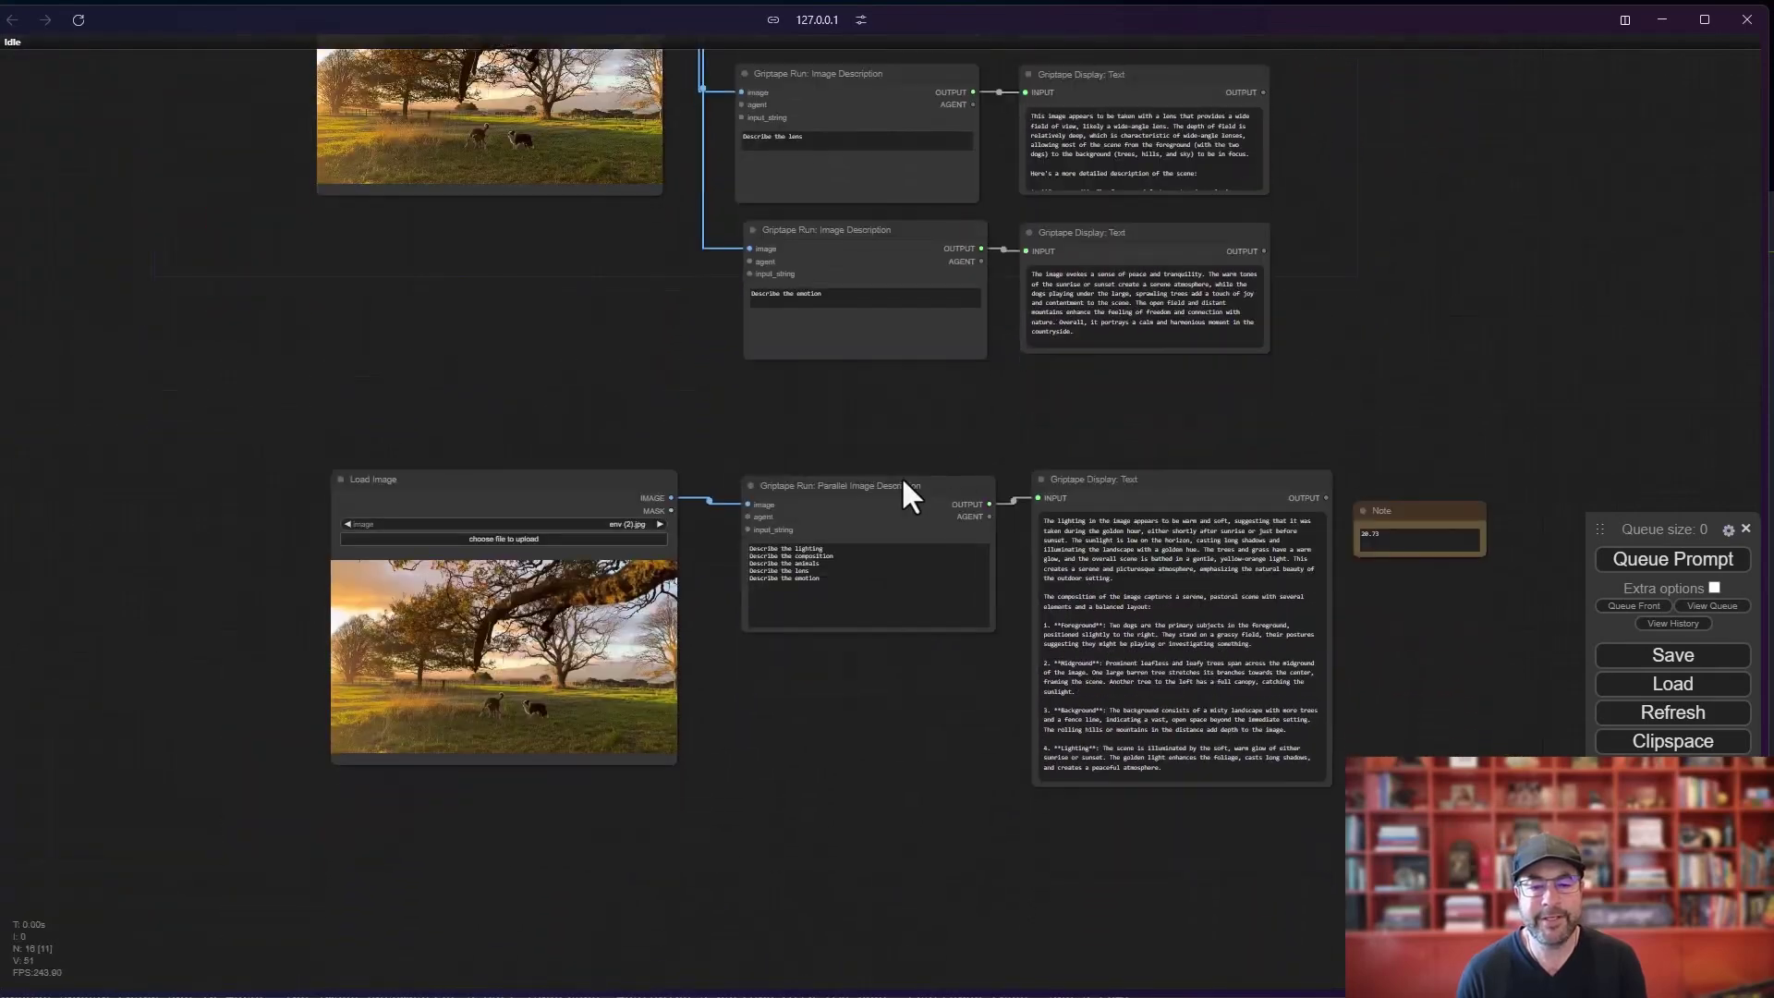
scroll(901, 475, up, 5)
drag(754, 425, 803, 366)
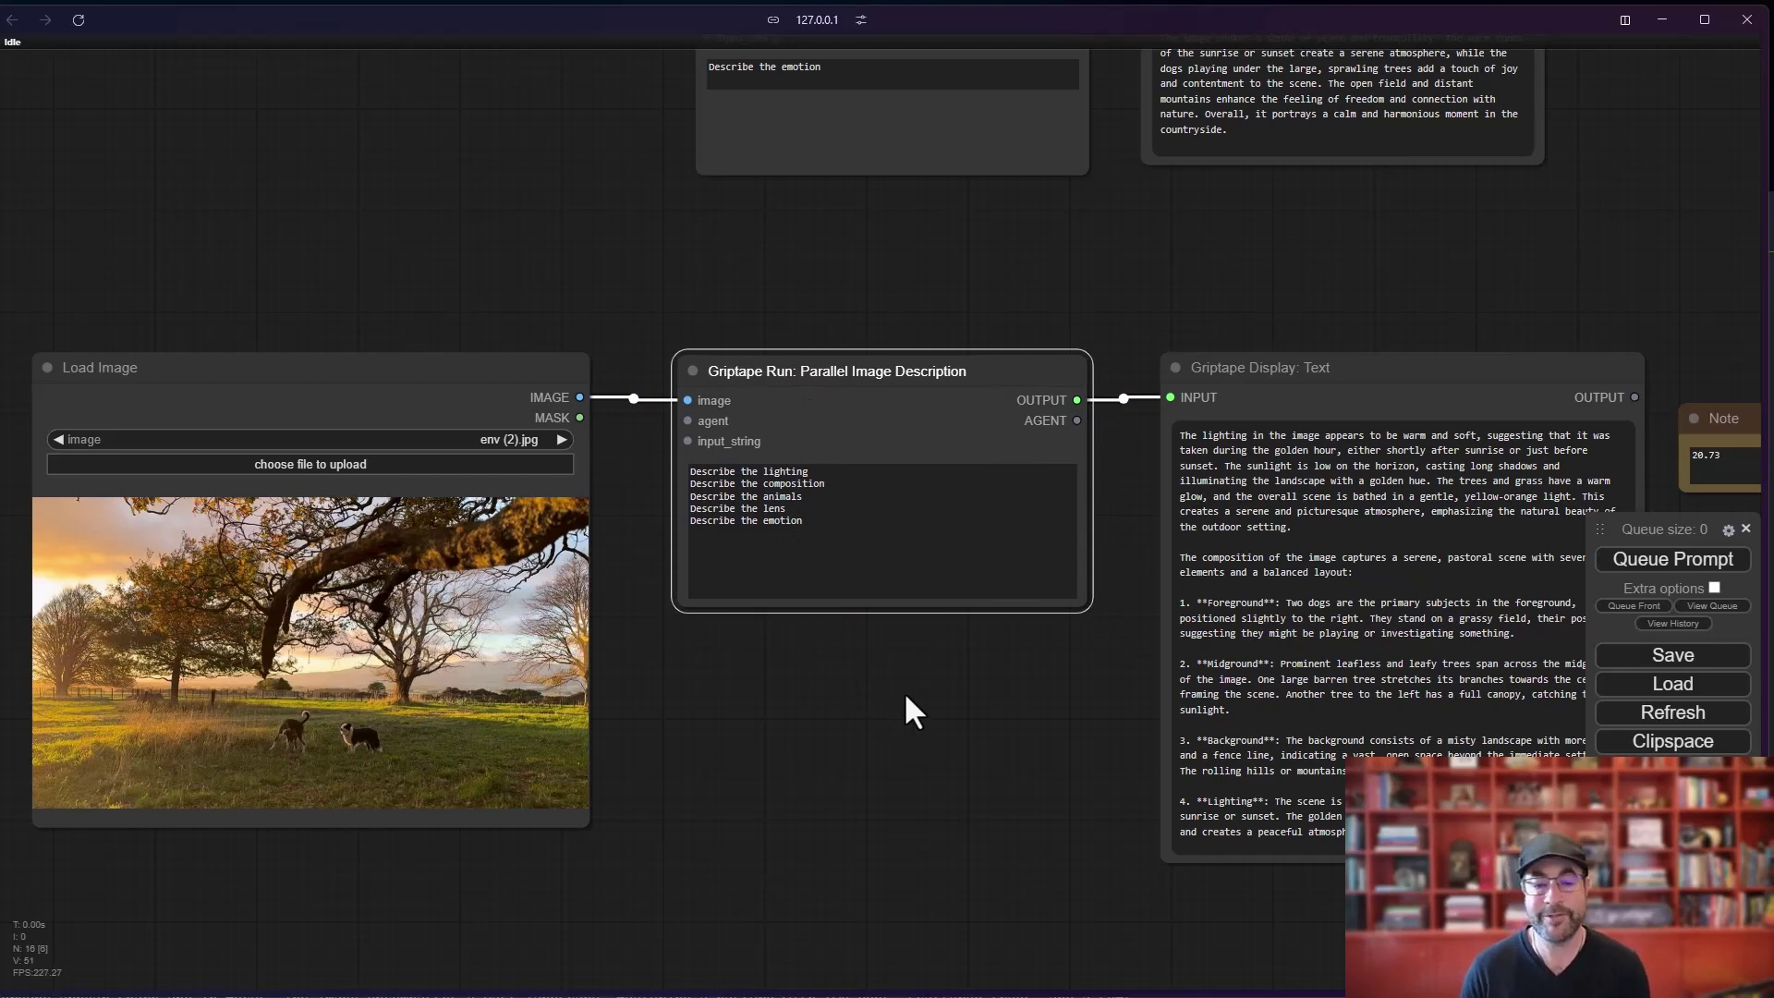
scroll(903, 690, down, 2)
drag(896, 710, 863, 757)
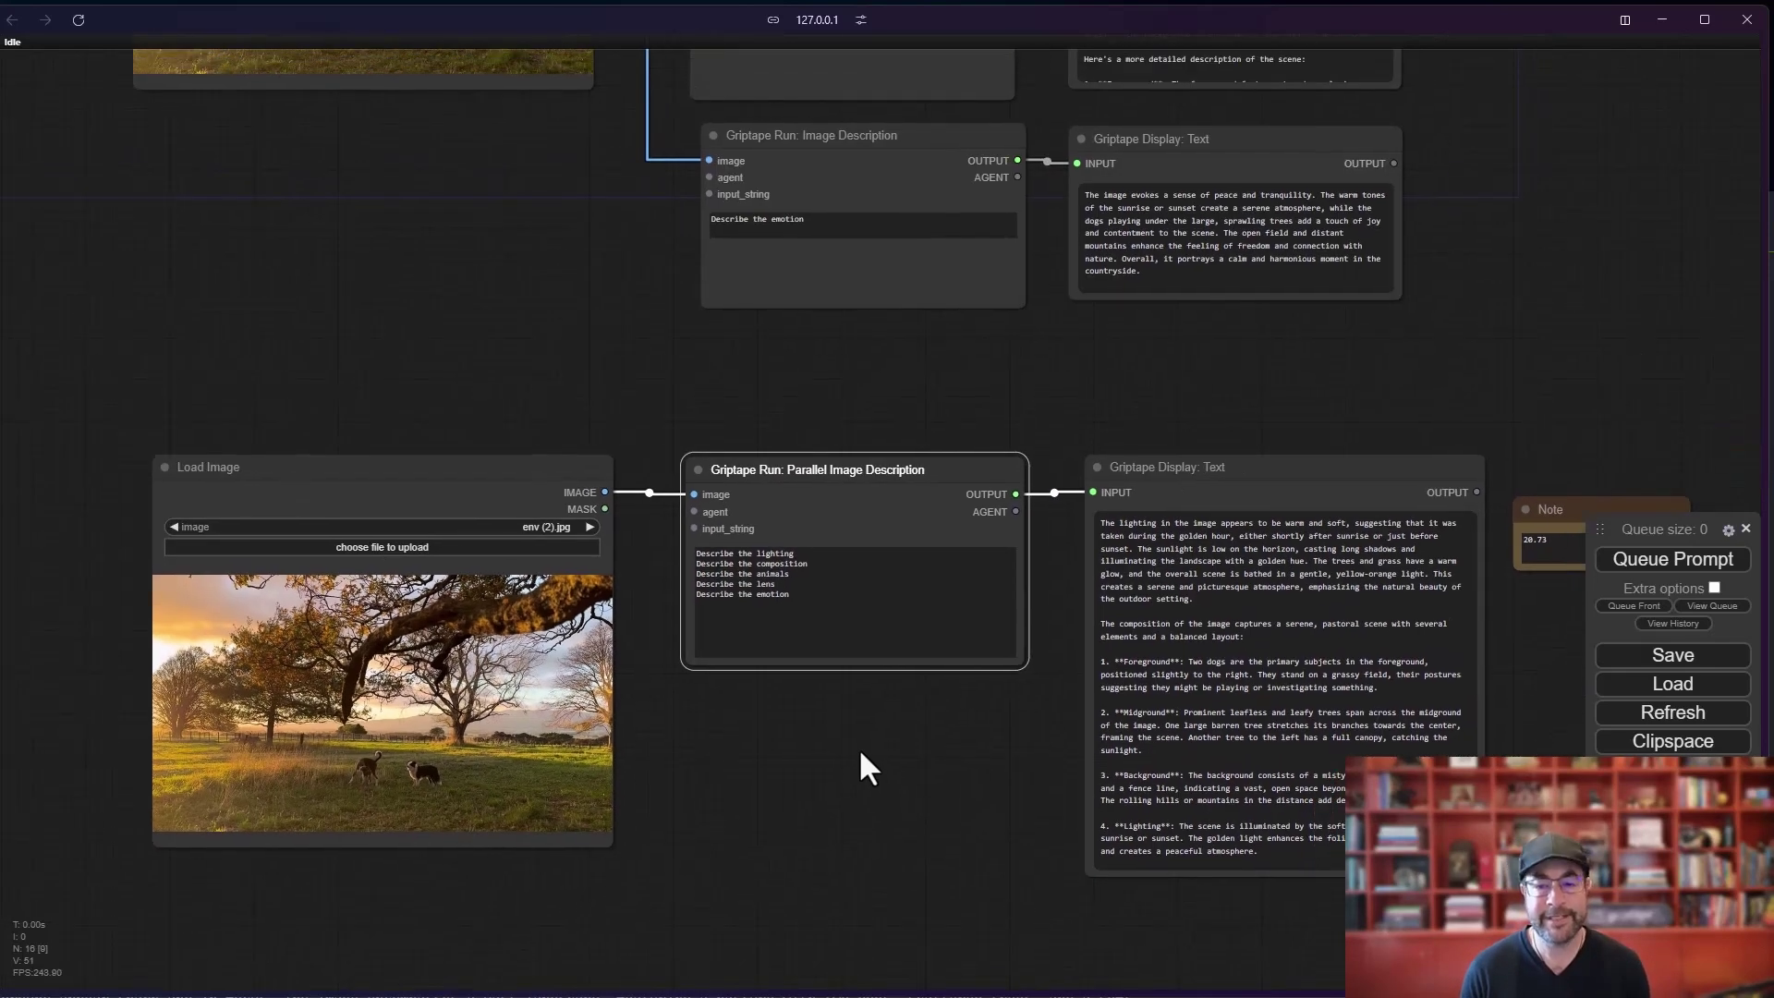